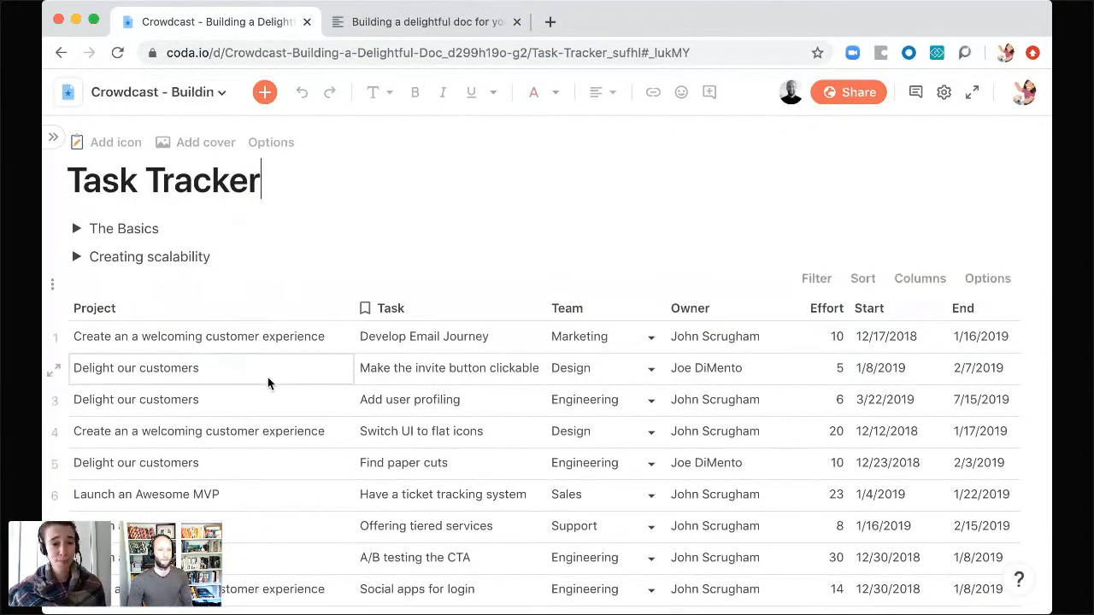
- Examine the rows and columns of the Task Tracker table, from Project through Status
{"action": "scroll", "coordinate": [267, 383], "scroll_direction": "down", "scroll_amount": 3}
{"action": "scroll", "coordinate": [268, 380], "scroll_direction": "down", "scroll_amount": 1}
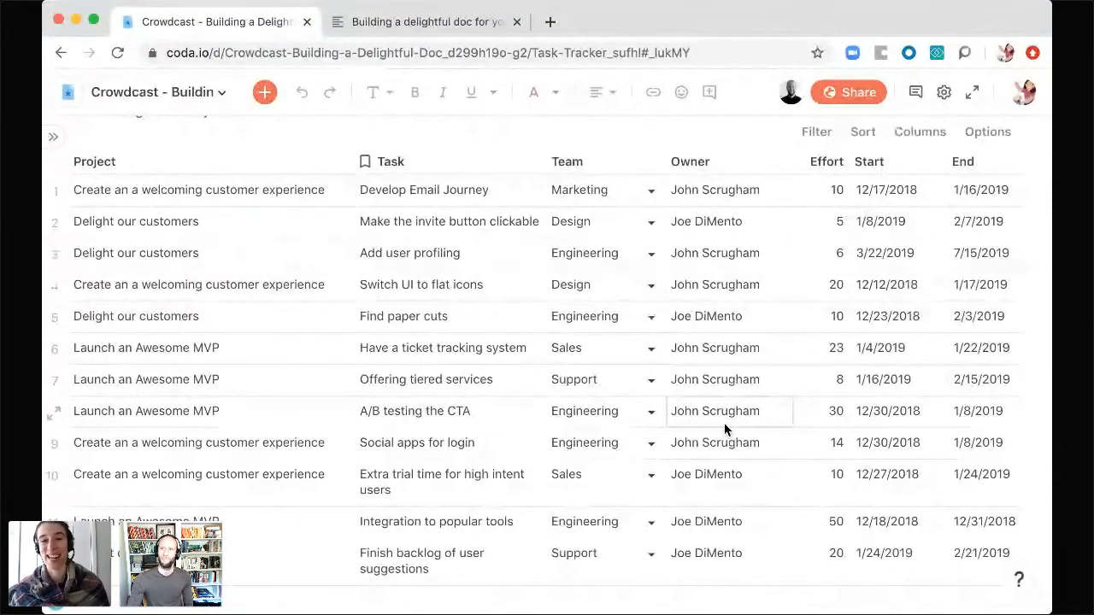
{"action": "scroll", "coordinate": [725, 429], "scroll_direction": "right", "scroll_amount": 1}
{"action": "scroll", "coordinate": [724, 429], "scroll_direction": "right", "scroll_amount": 2}
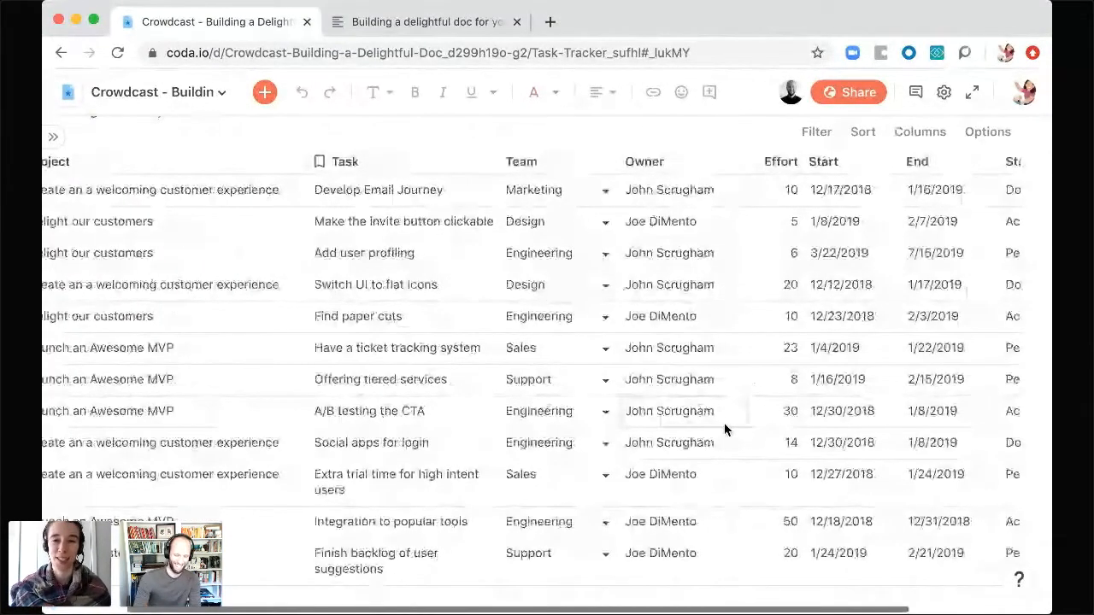
{"action": "scroll", "coordinate": [655, 224], "scroll_direction": "right", "scroll_amount": 2}
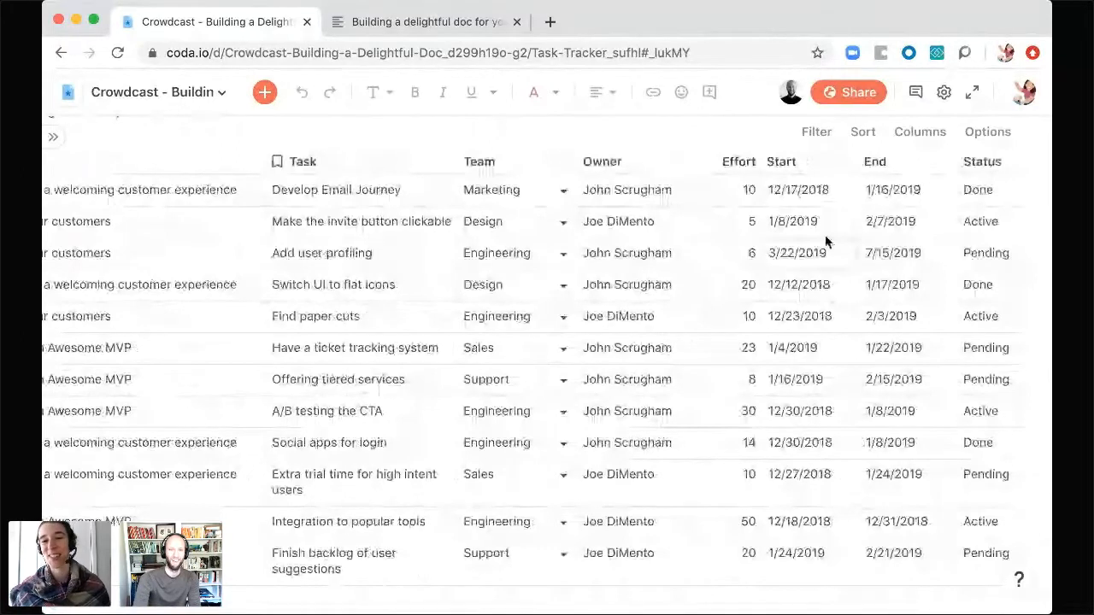
{"action": "scroll", "coordinate": [777, 373], "scroll_direction": "right", "scroll_amount": 3}
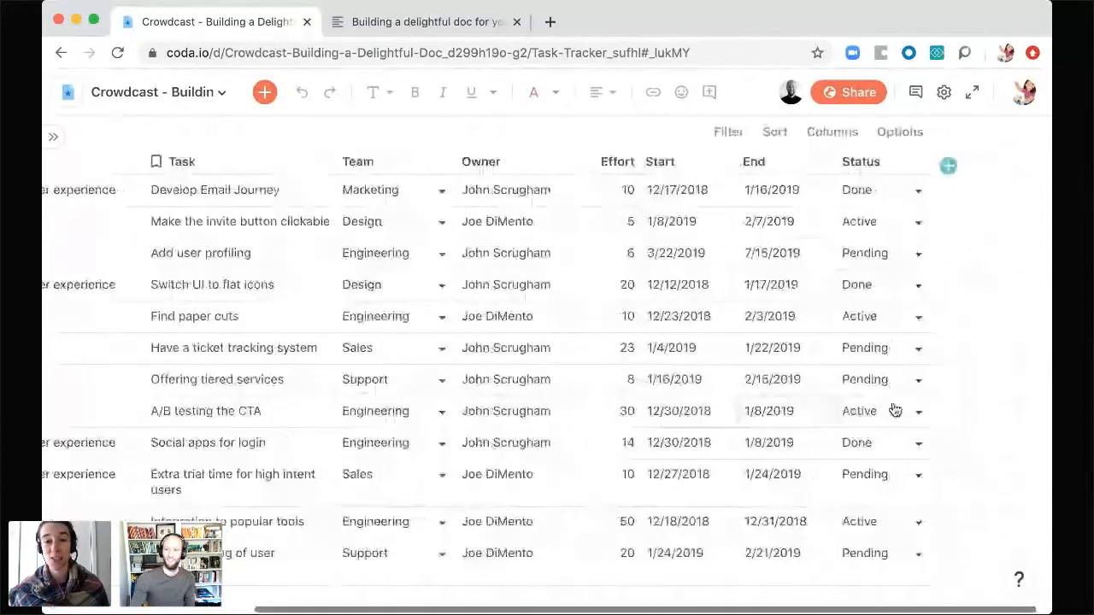
{"action": "scroll", "coordinate": [574, 314], "scroll_direction": "up", "scroll_amount": 4}
{"action": "scroll", "coordinate": [573, 315], "scroll_direction": "left", "scroll_amount": 5}
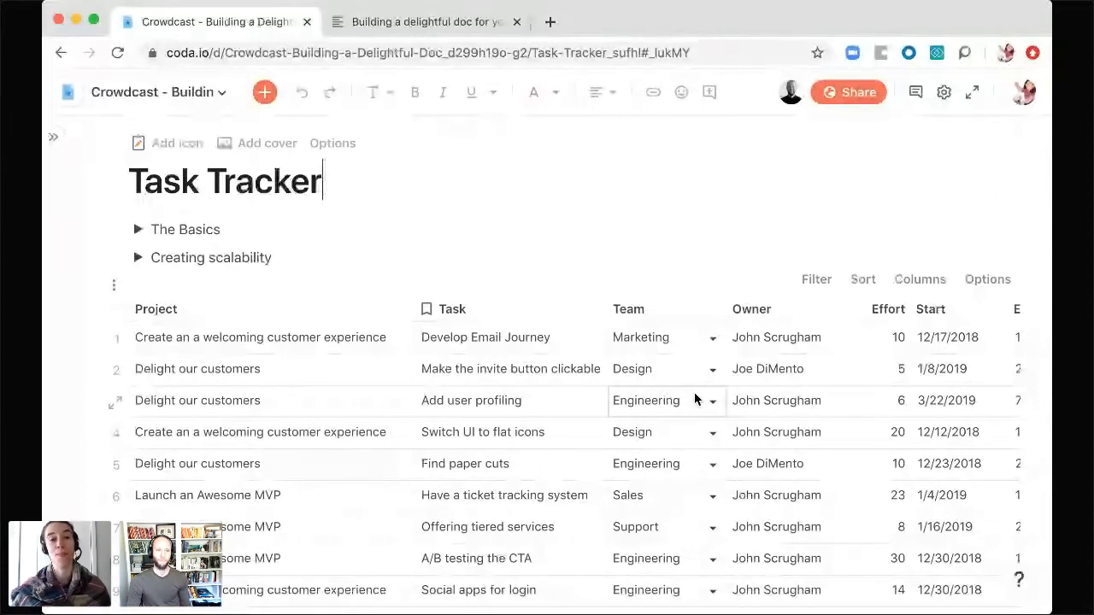
- Expand The Basics collapsible list below the Task Tracker title and check the available text and list styles
{"action": "left_click", "coordinate": [137, 231]}
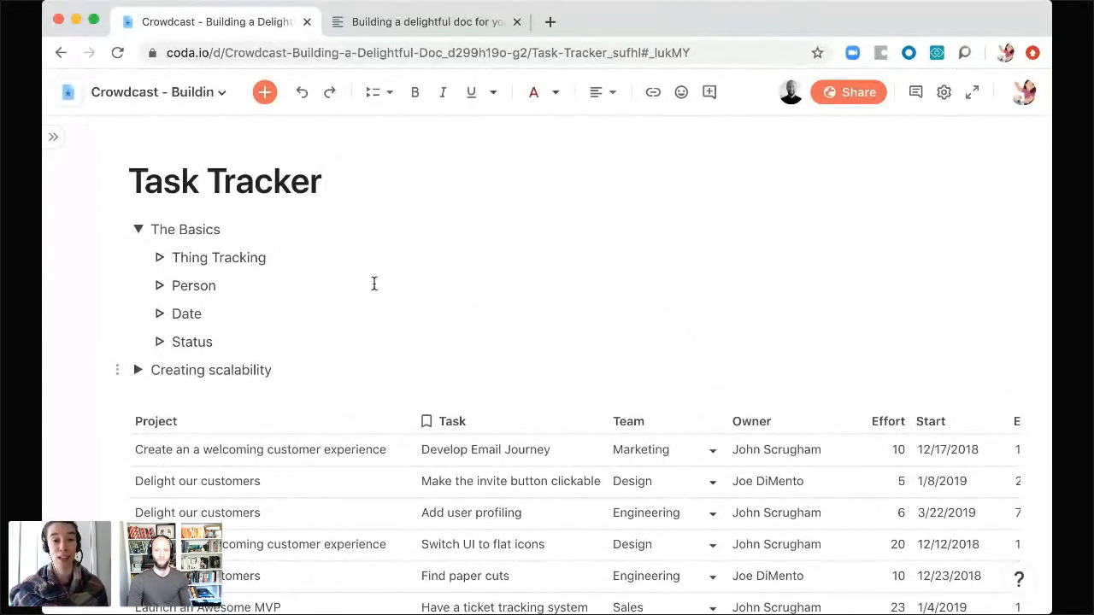
{"action": "left_click", "coordinate": [390, 95]}
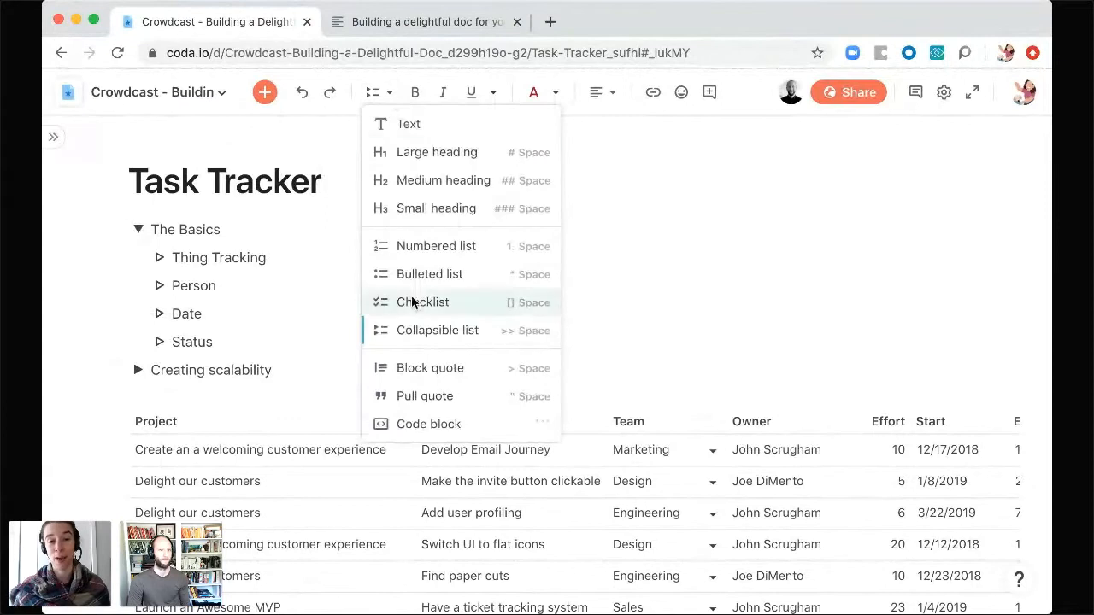
{"action": "left_click", "coordinate": [270, 276]}
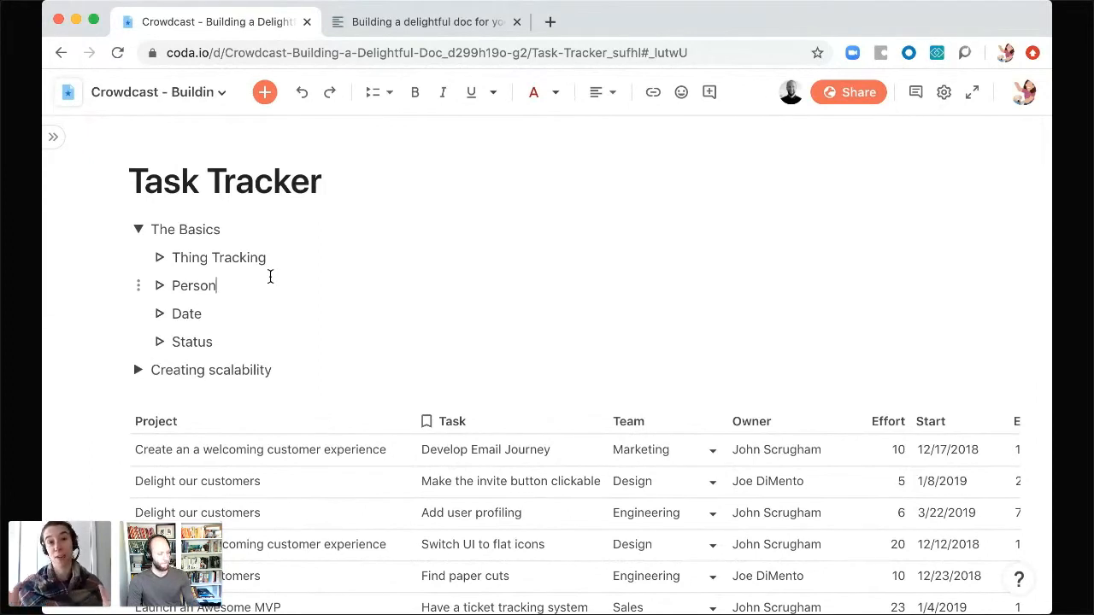
{"action": "left_click", "coordinate": [137, 233]}
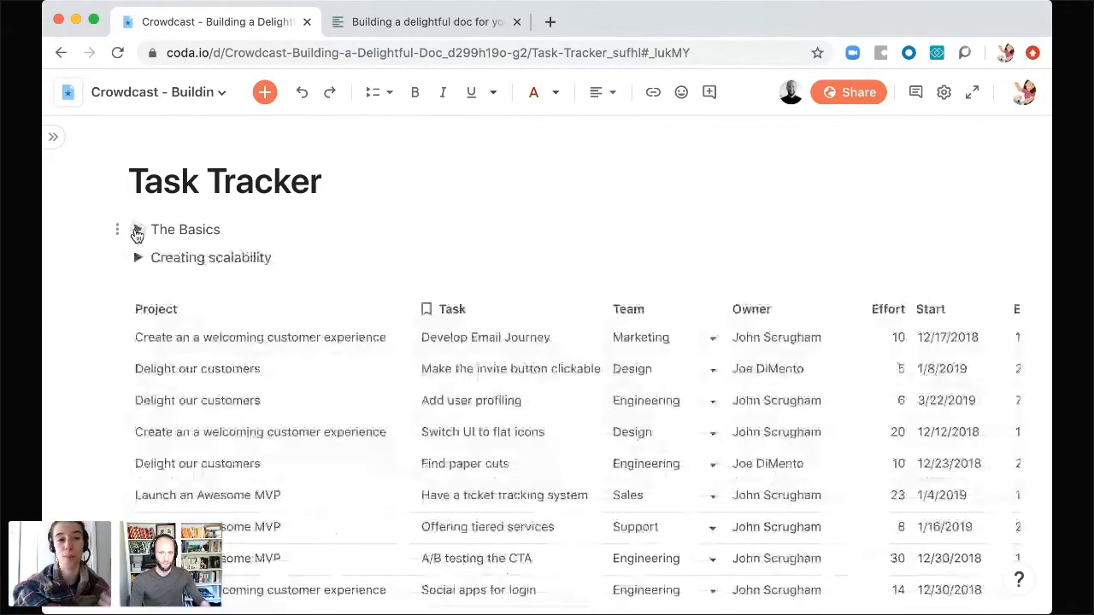
{"action": "left_click", "coordinate": [137, 232]}
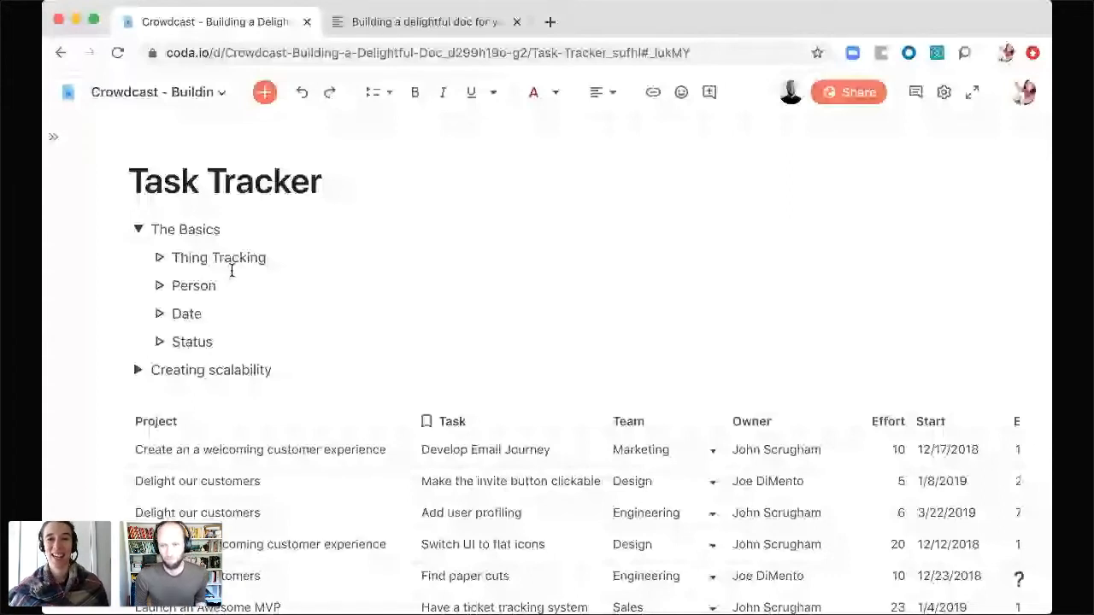
- Color the Thing Tracking item in The Basics list red
{"action": "scroll", "coordinate": [256, 324], "scroll_direction": "down", "scroll_amount": 3}
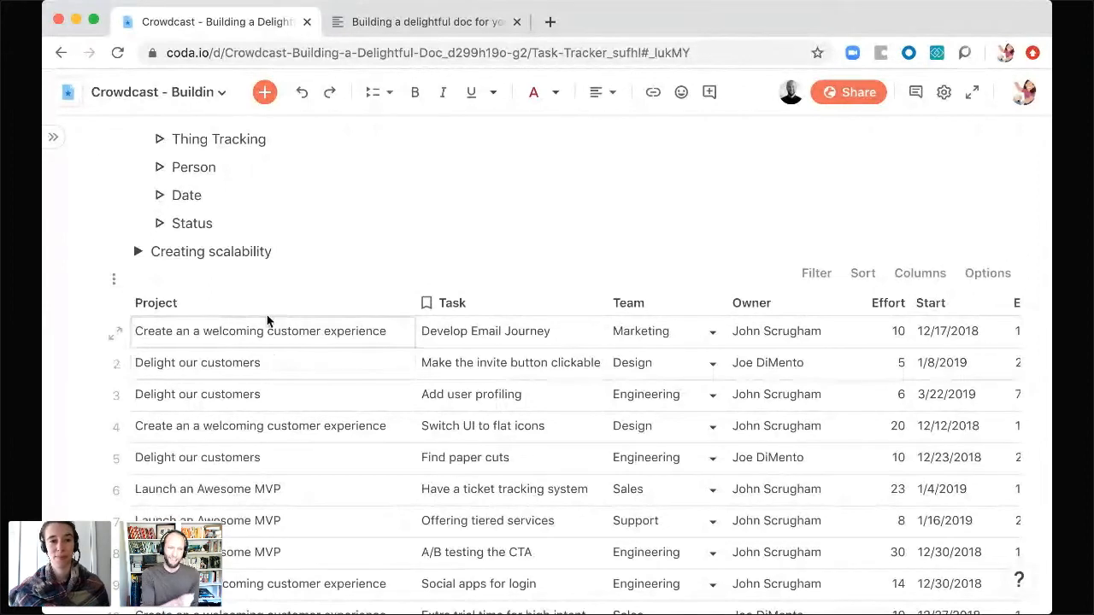
{"action": "left_click", "coordinate": [241, 139]}
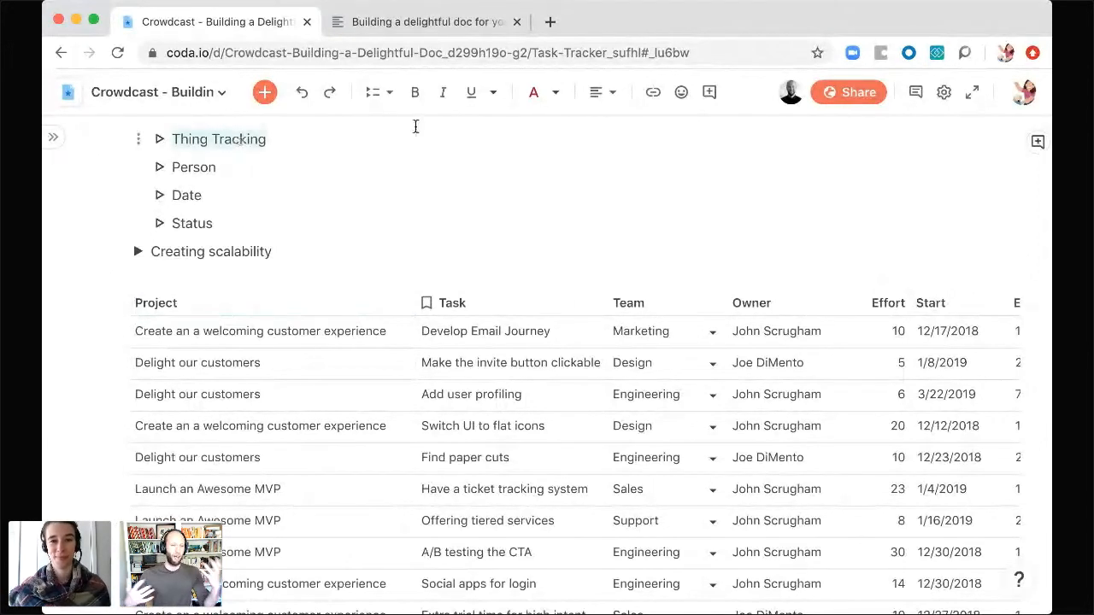
{"action": "left_click", "coordinate": [534, 92]}
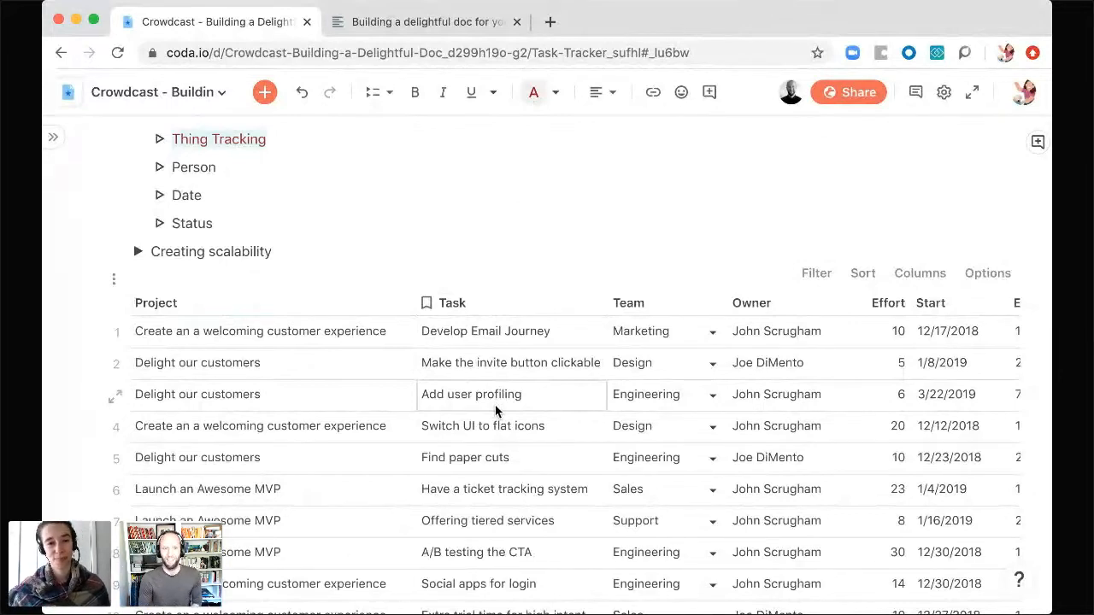
- Check what the Task column's bookmark marker means and review the table's columns across to Status
{"action": "mouse_move", "coordinate": [428, 309]}
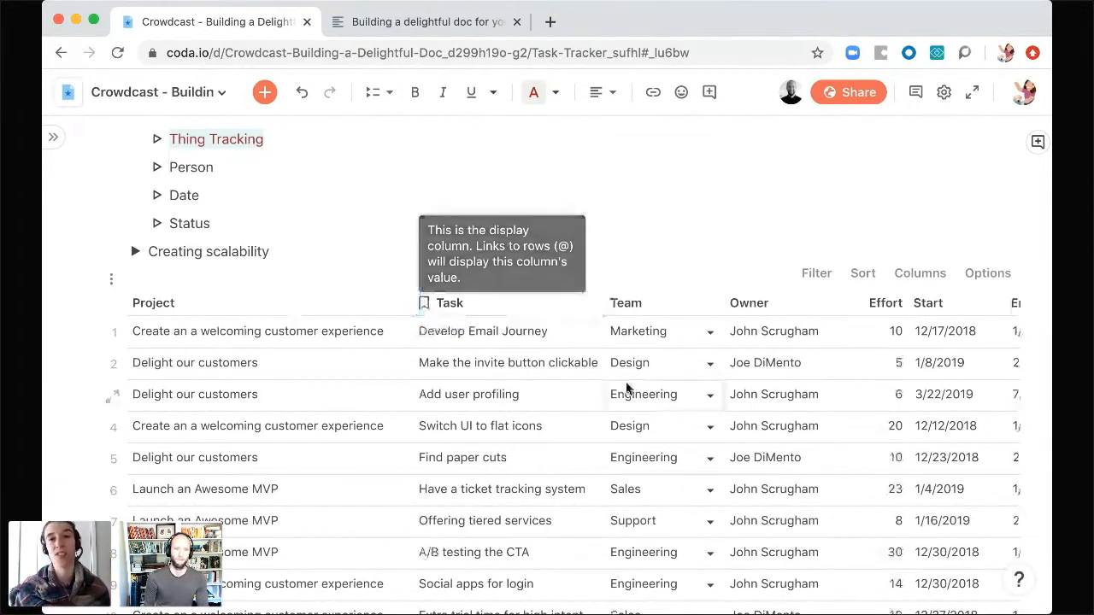
{"action": "scroll", "coordinate": [627, 387], "scroll_direction": "right", "scroll_amount": 4}
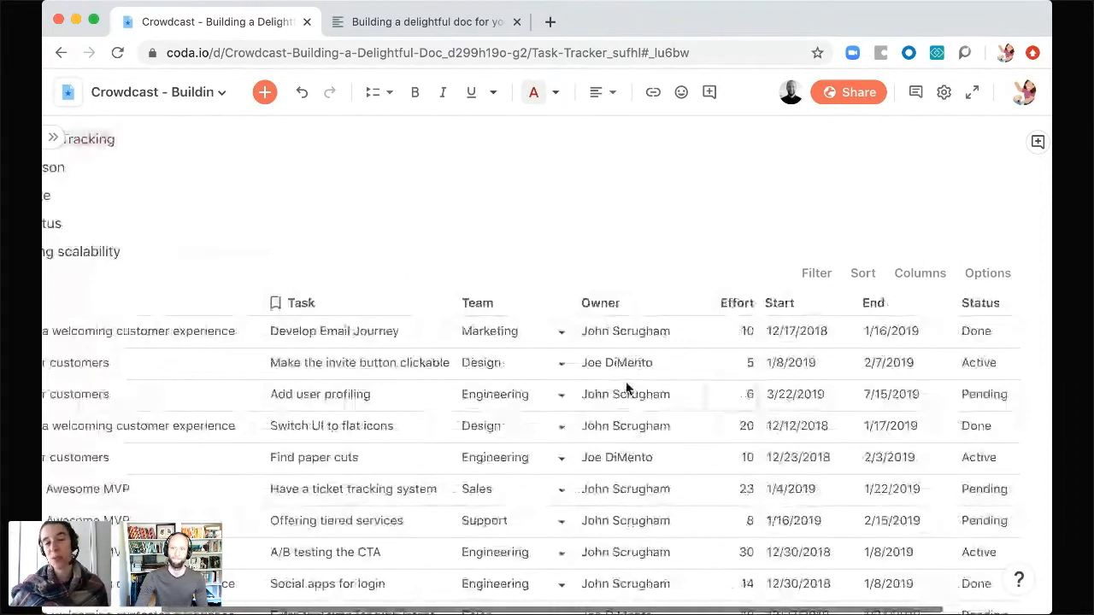
{"action": "scroll", "coordinate": [626, 387], "scroll_direction": "right", "scroll_amount": 1}
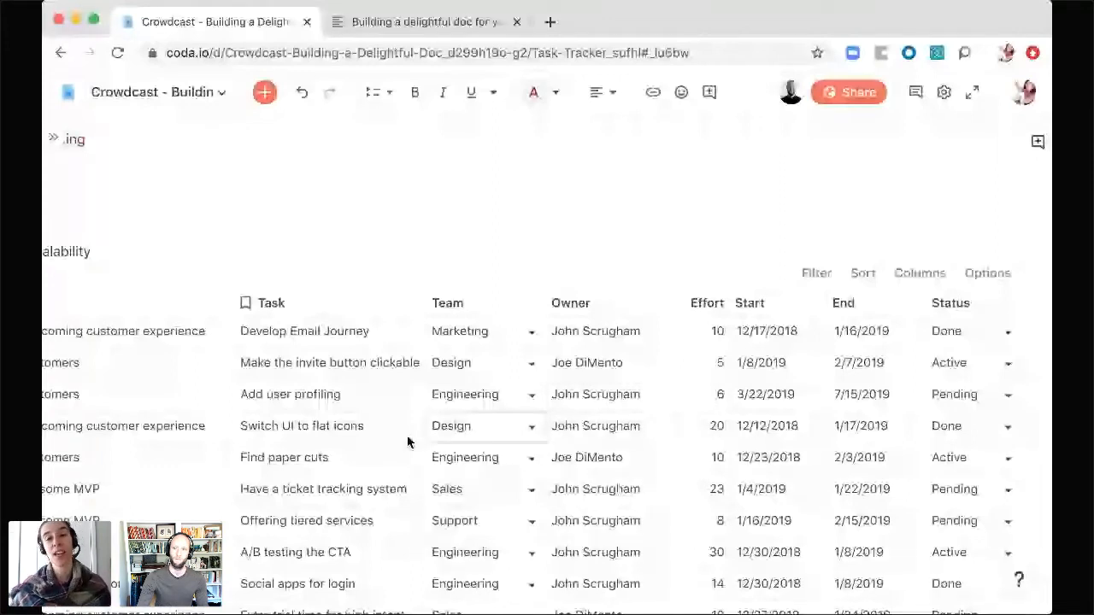
{"action": "scroll", "coordinate": [525, 431], "scroll_direction": "left", "scroll_amount": 3}
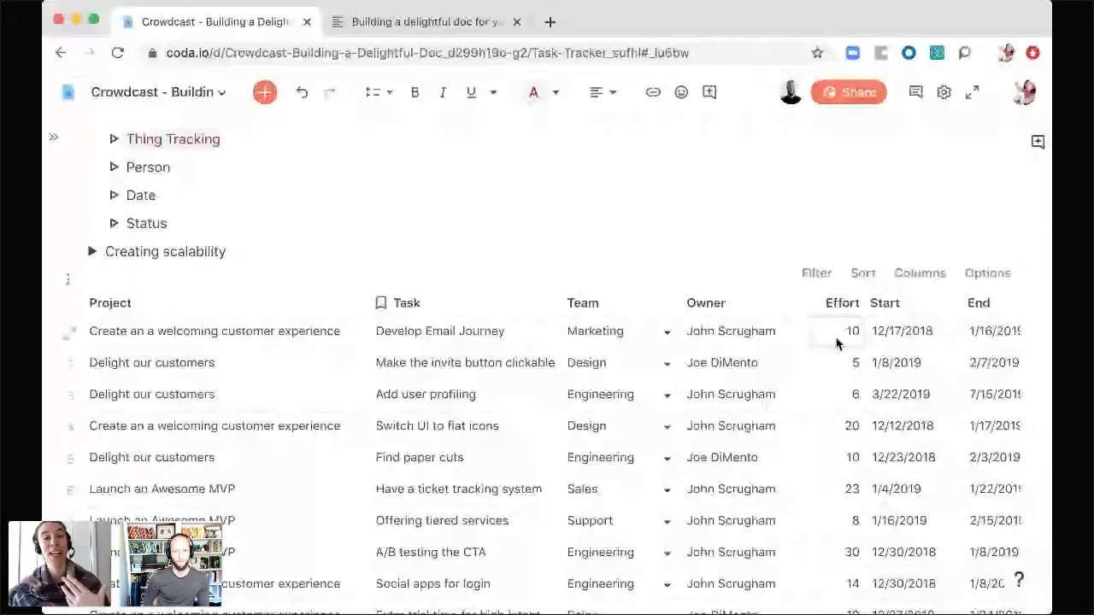
{"action": "scroll", "coordinate": [854, 346], "scroll_direction": "right", "scroll_amount": 4}
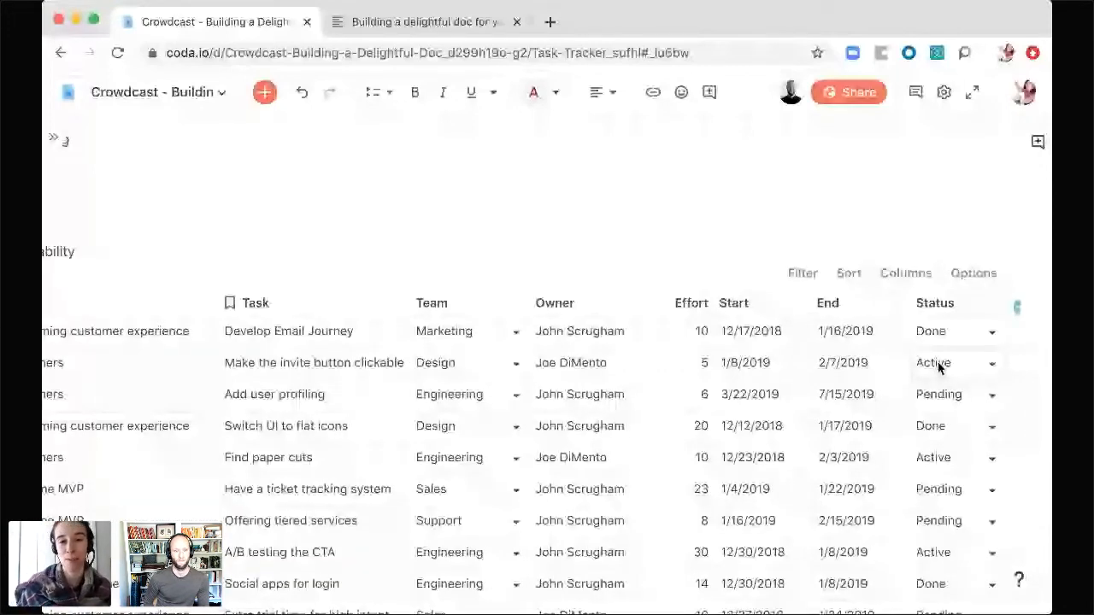
{"action": "scroll", "coordinate": [937, 366], "scroll_direction": "left", "scroll_amount": 5}
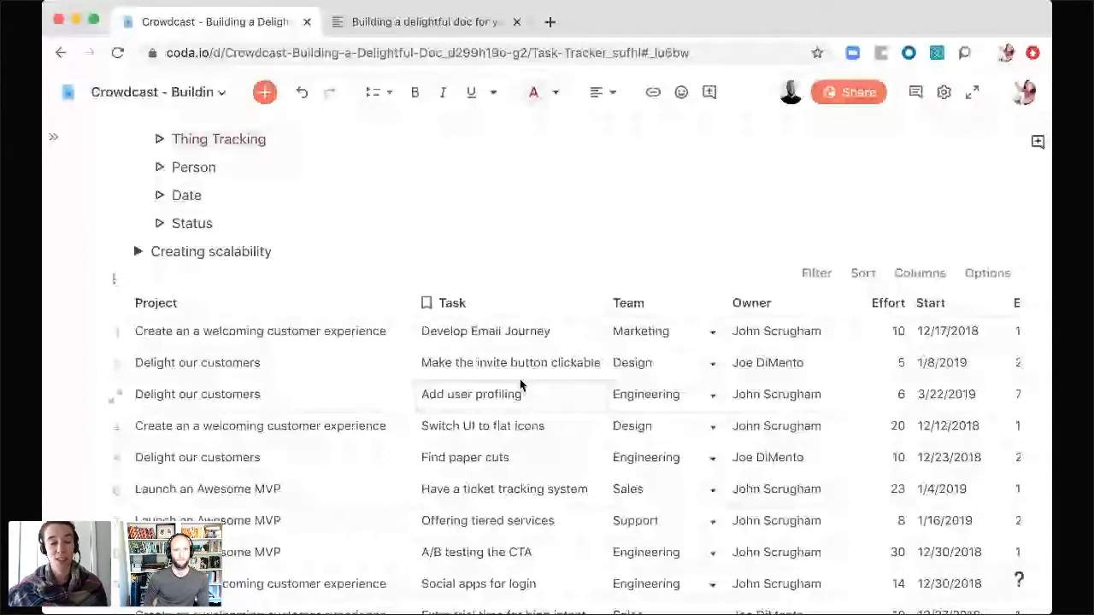
- Review the column options available for the Project column
{"action": "left_click", "coordinate": [402, 303]}
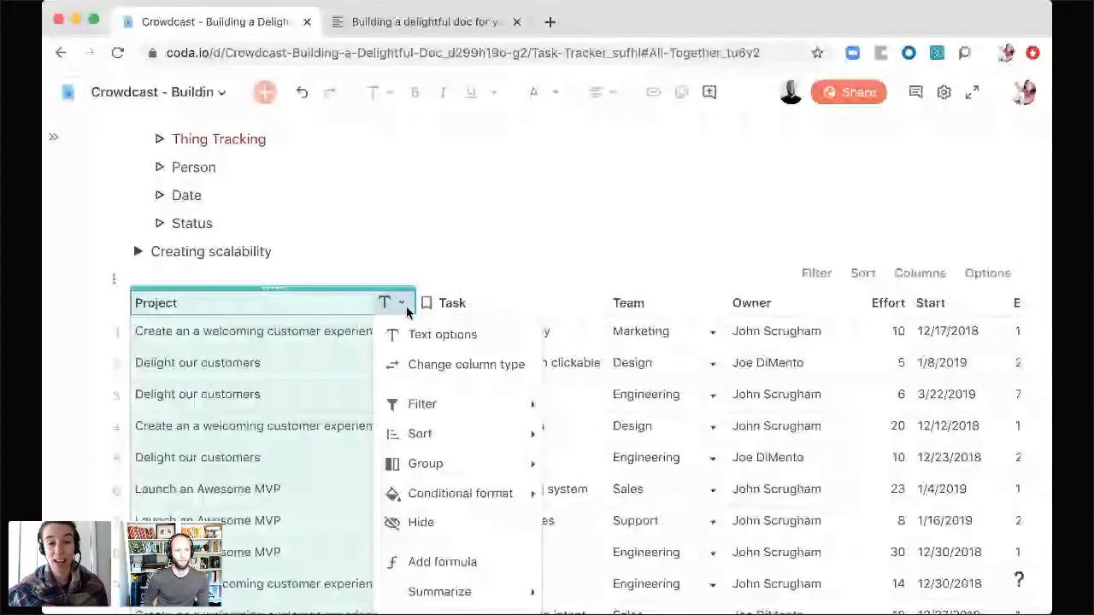
{"action": "scroll", "coordinate": [434, 456], "scroll_direction": "down", "scroll_amount": 3}
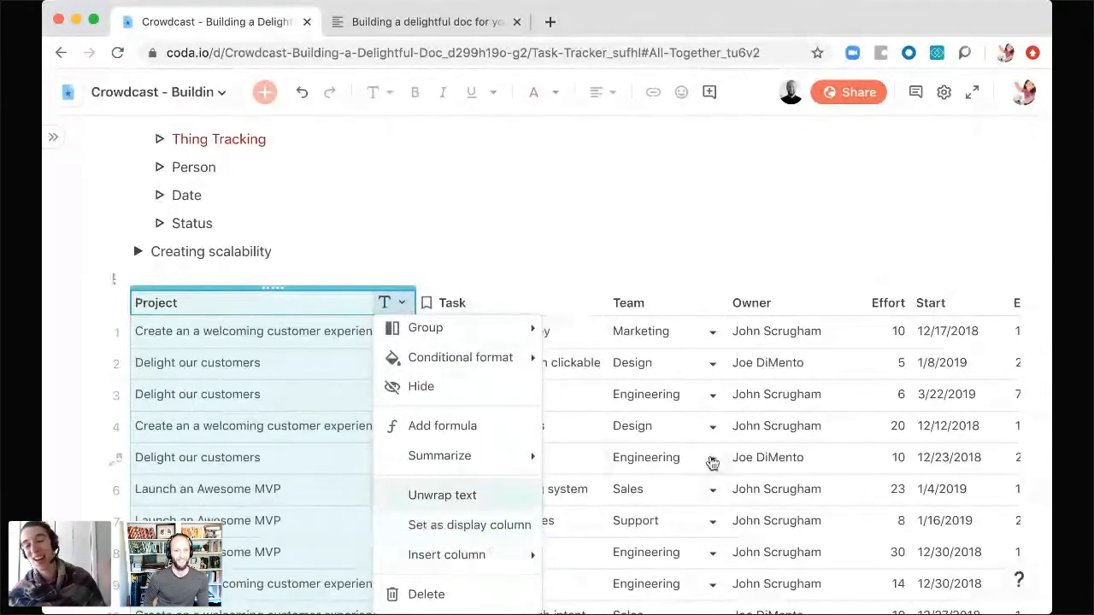
{"action": "left_click", "coordinate": [309, 425]}
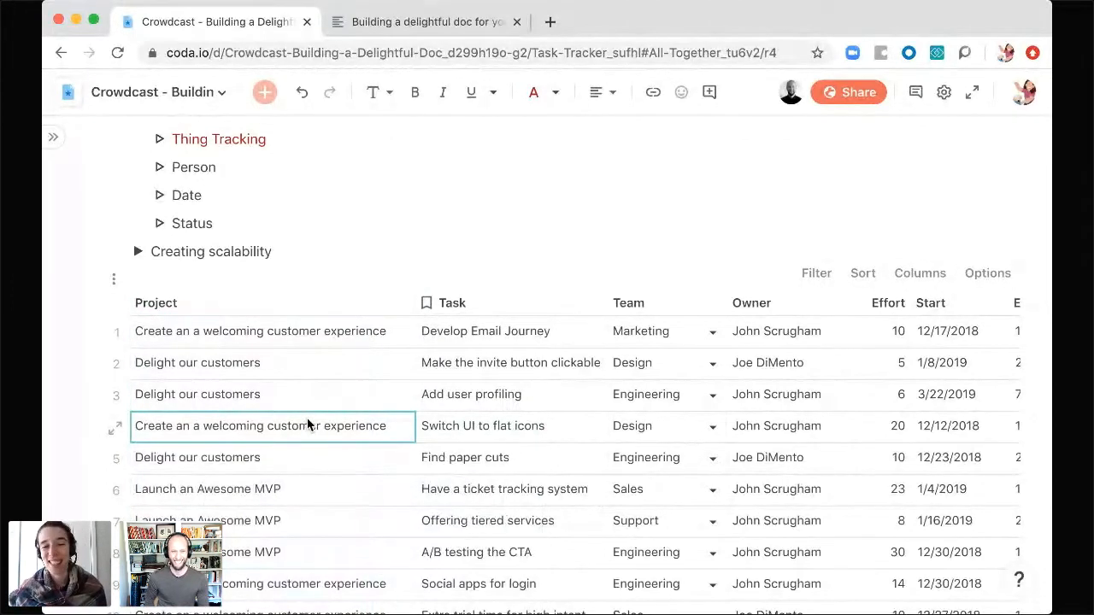
- Select the Person item in The Basics list and change the Owner column's type to People
{"action": "left_click", "coordinate": [185, 168]}
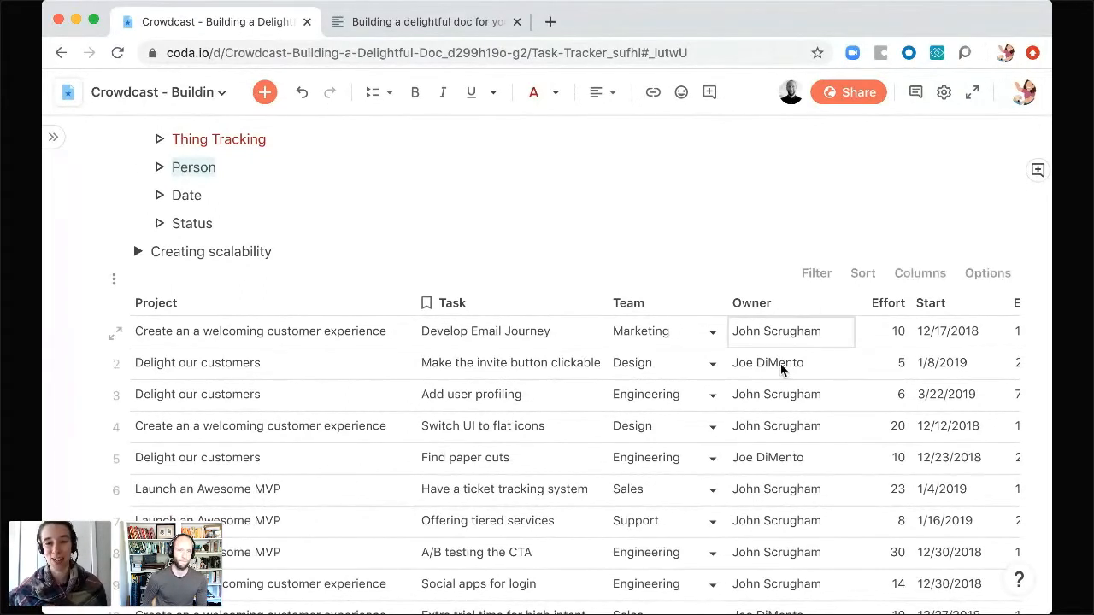
{"action": "scroll", "coordinate": [780, 369], "scroll_direction": "right", "scroll_amount": 4}
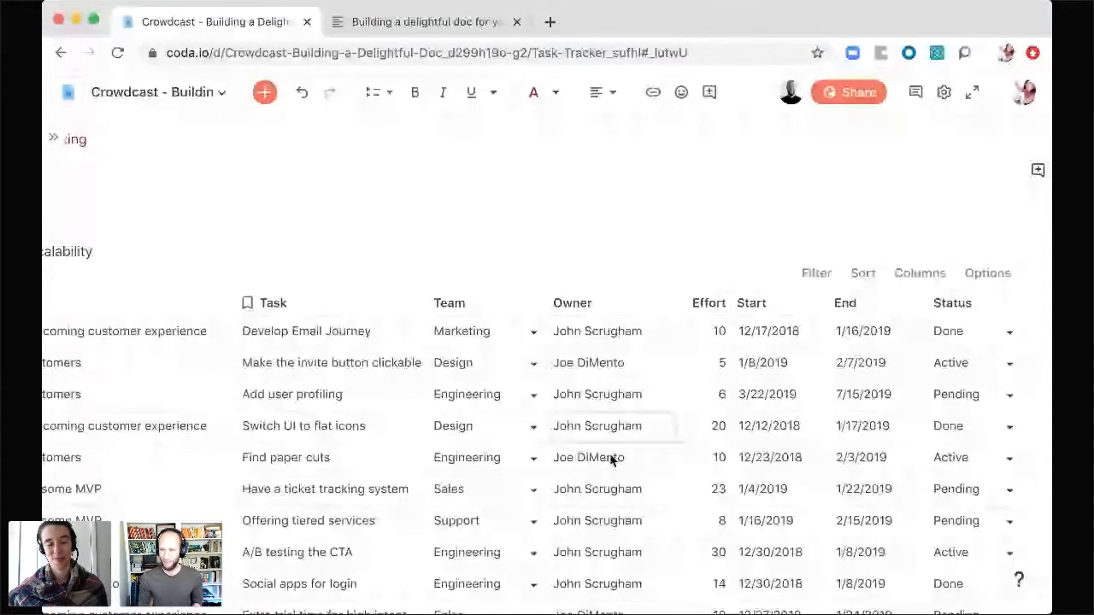
{"action": "left_click", "coordinate": [591, 303]}
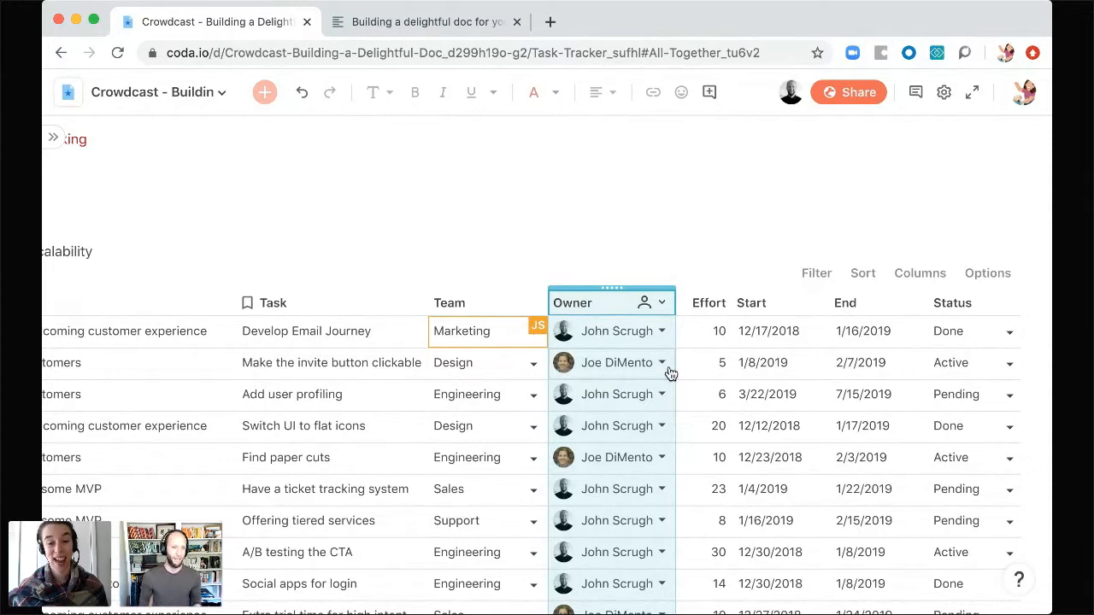
{"action": "left_click", "coordinate": [800, 369]}
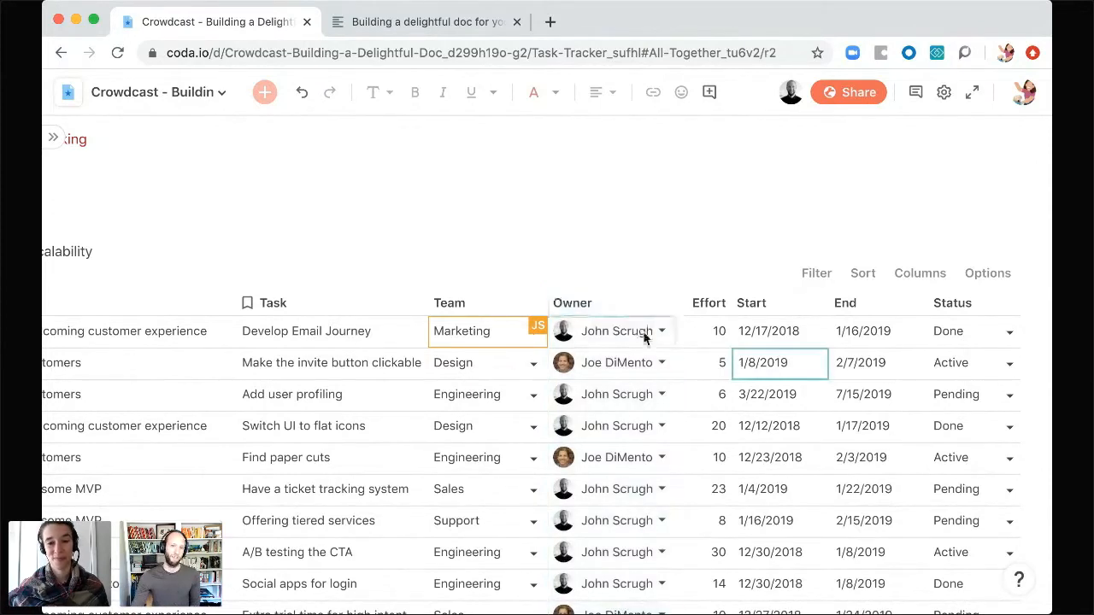
- View the owner choices for the Develop Email Journey task and the team choices for the Make the invite button clickable task
{"action": "left_click", "coordinate": [646, 334]}
{"action": "left_click", "coordinate": [658, 336]}
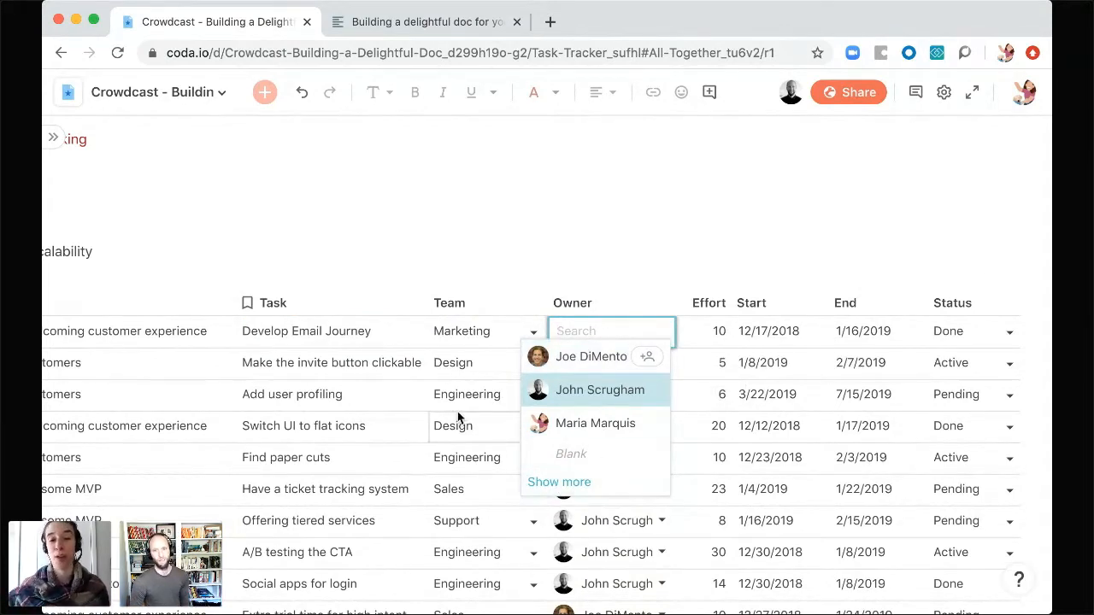
{"action": "left_click", "coordinate": [478, 373]}
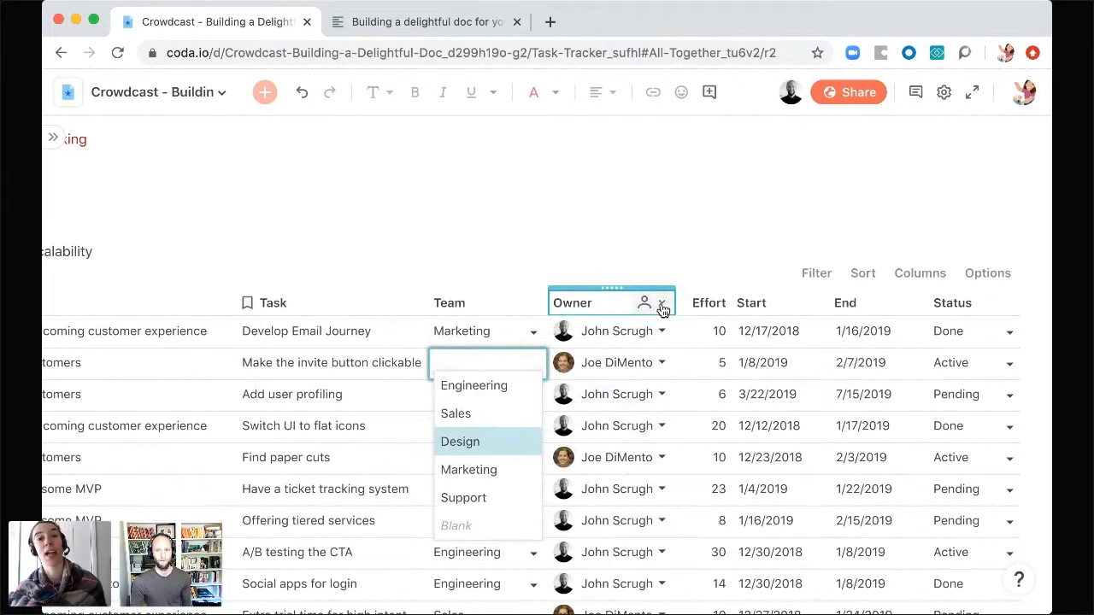
- Review the Owner column's People options and turn on Allow multiple selections
{"action": "left_click", "coordinate": [662, 304]}
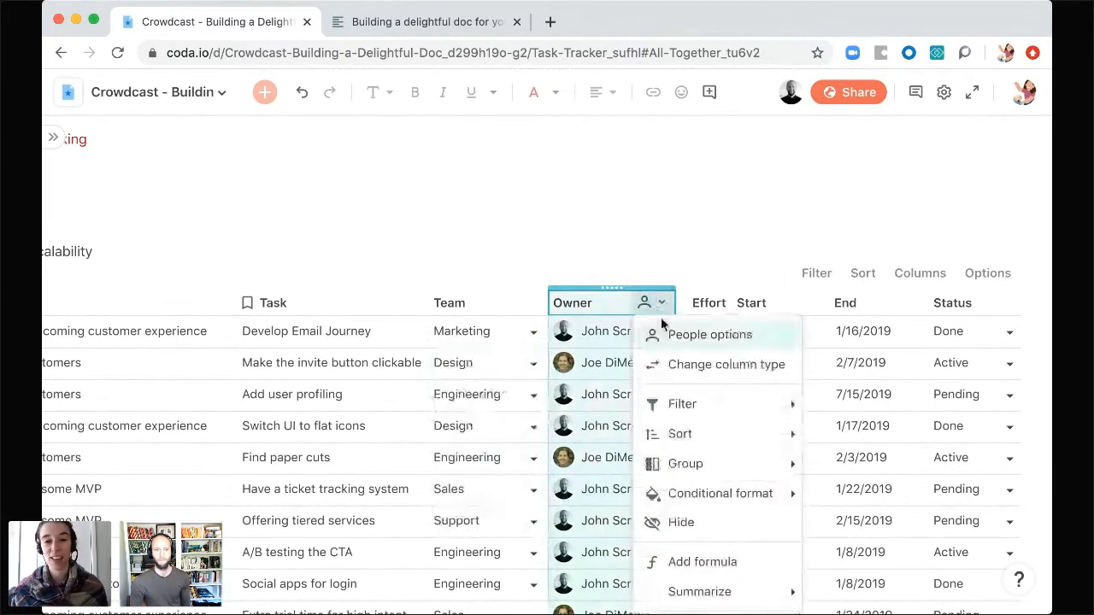
{"action": "left_click", "coordinate": [699, 336]}
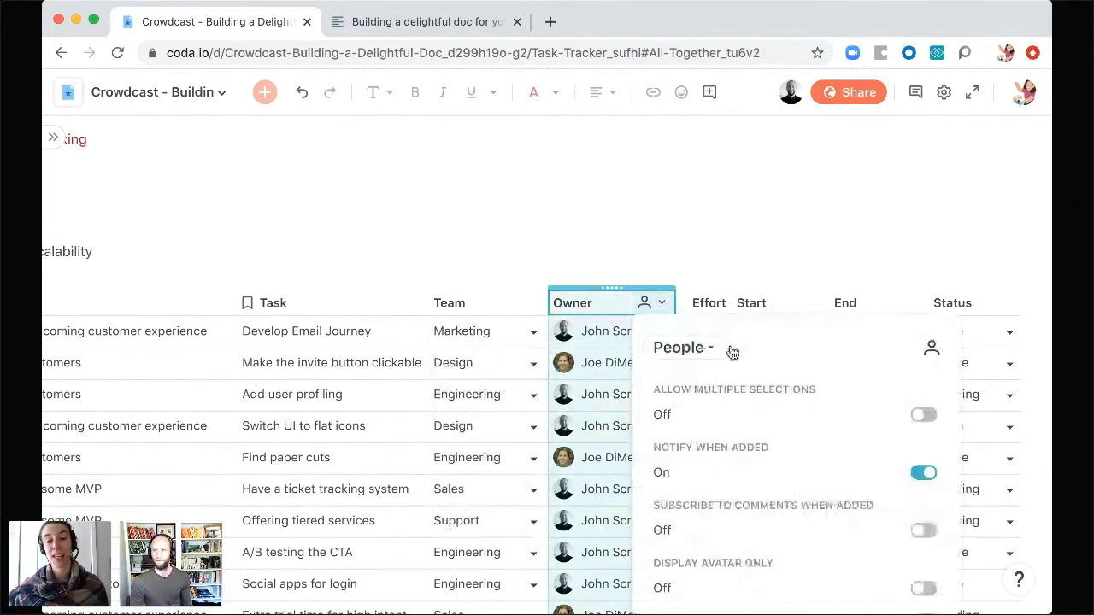
{"action": "scroll", "coordinate": [777, 428], "scroll_direction": "down", "scroll_amount": 2}
{"action": "scroll", "coordinate": [777, 427], "scroll_direction": "up", "scroll_amount": 2}
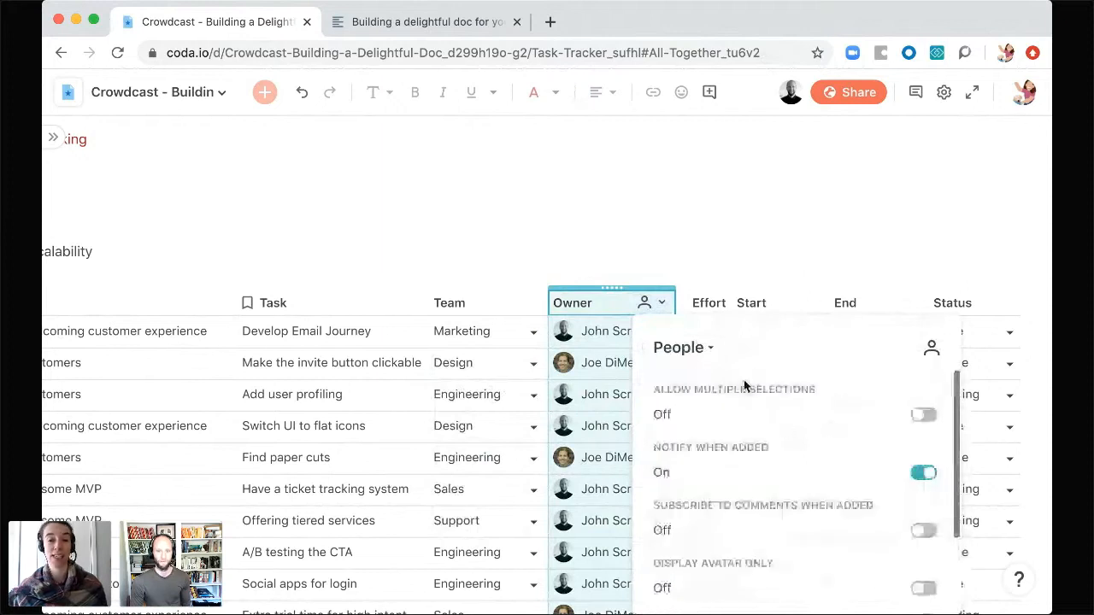
{"action": "left_click", "coordinate": [684, 349]}
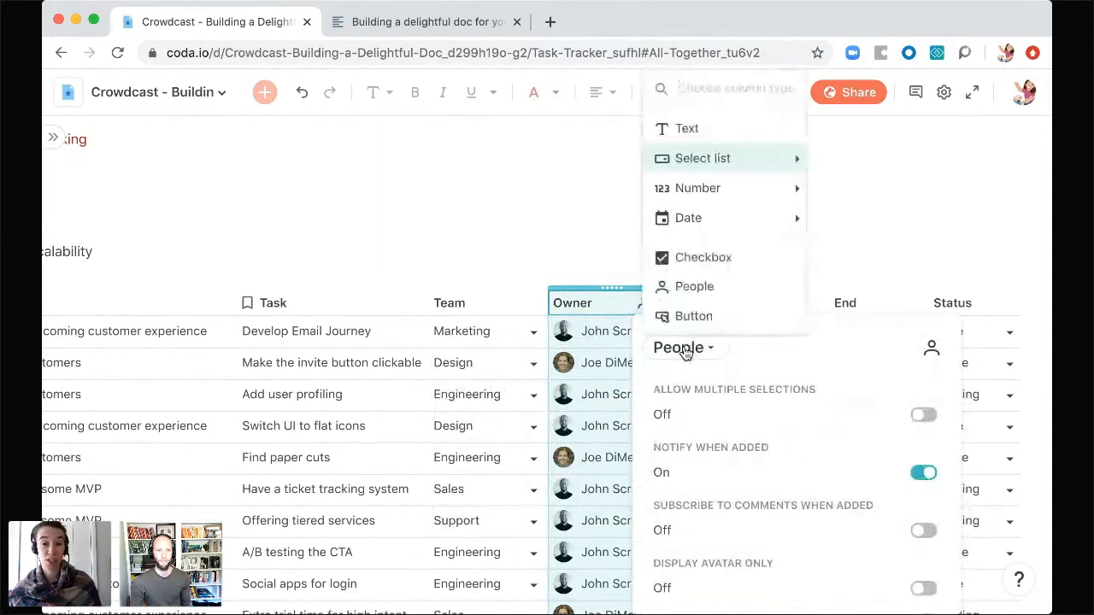
{"action": "left_click", "coordinate": [852, 354]}
{"action": "scroll", "coordinate": [869, 451], "scroll_direction": "down", "scroll_amount": 1}
{"action": "scroll", "coordinate": [869, 451], "scroll_direction": "up", "scroll_amount": 1}
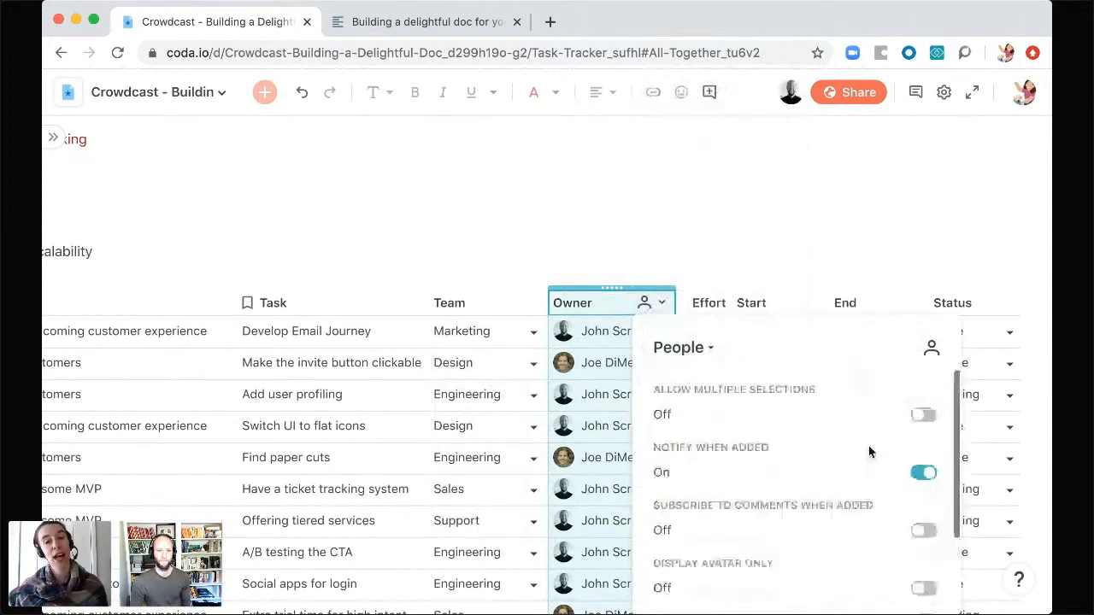
{"action": "left_click", "coordinate": [924, 416]}
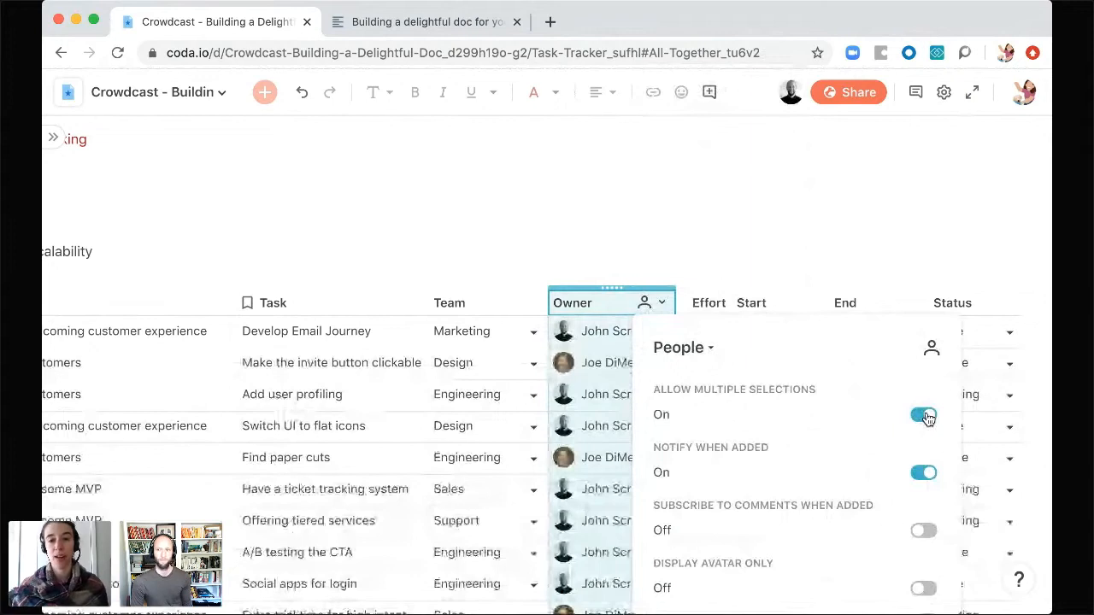
{"action": "scroll", "coordinate": [840, 465], "scroll_direction": "down", "scroll_amount": 1}
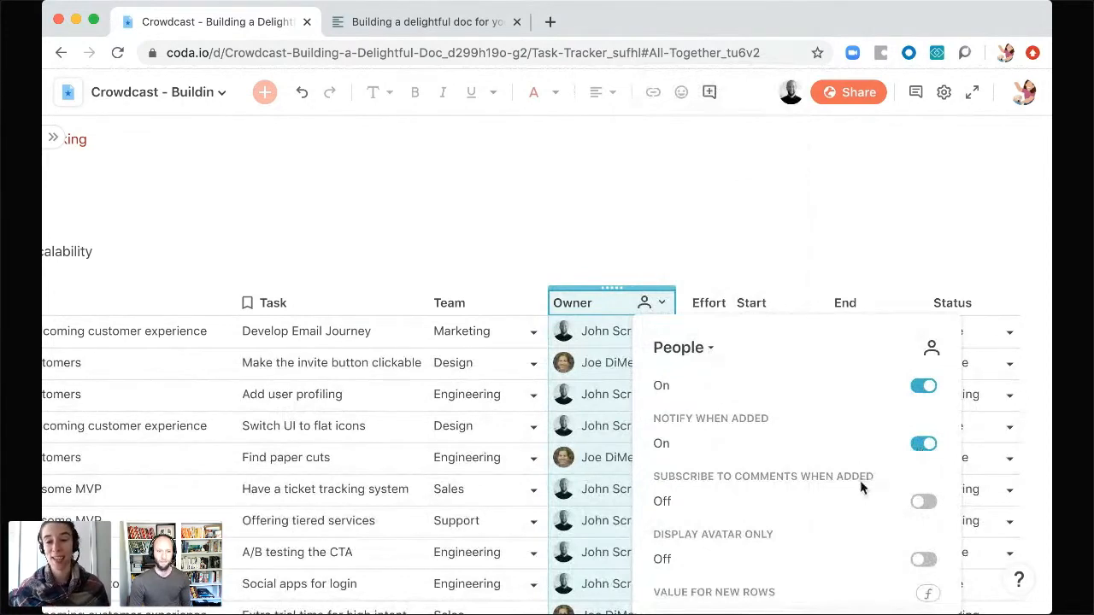
- Turn on Display avatar only in the Owner column's People options
{"action": "scroll", "coordinate": [860, 480], "scroll_direction": "down", "scroll_amount": 2}
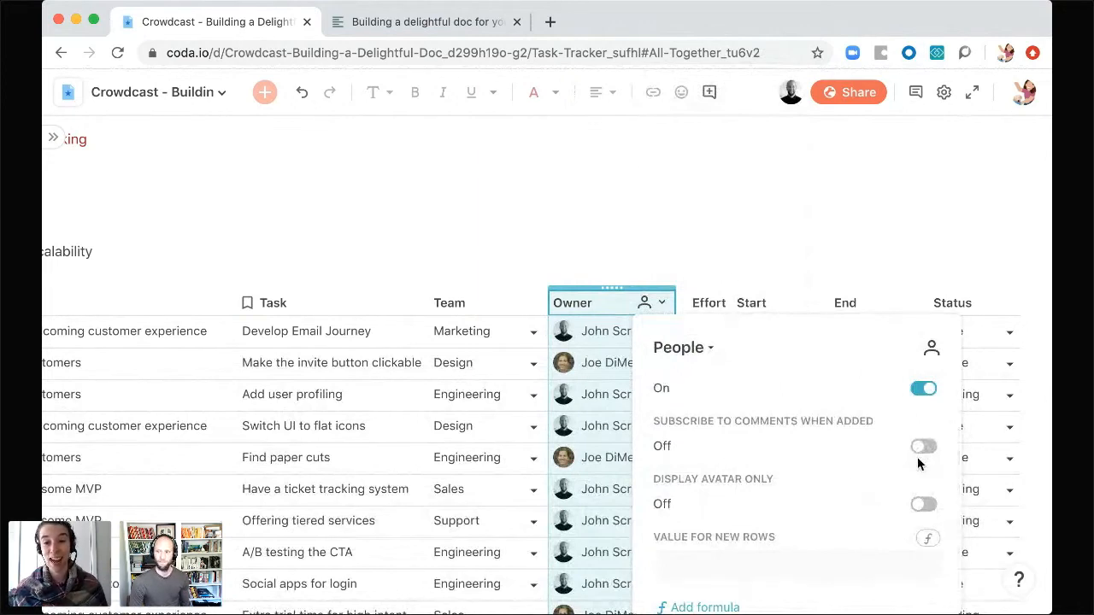
{"action": "left_click", "coordinate": [927, 507]}
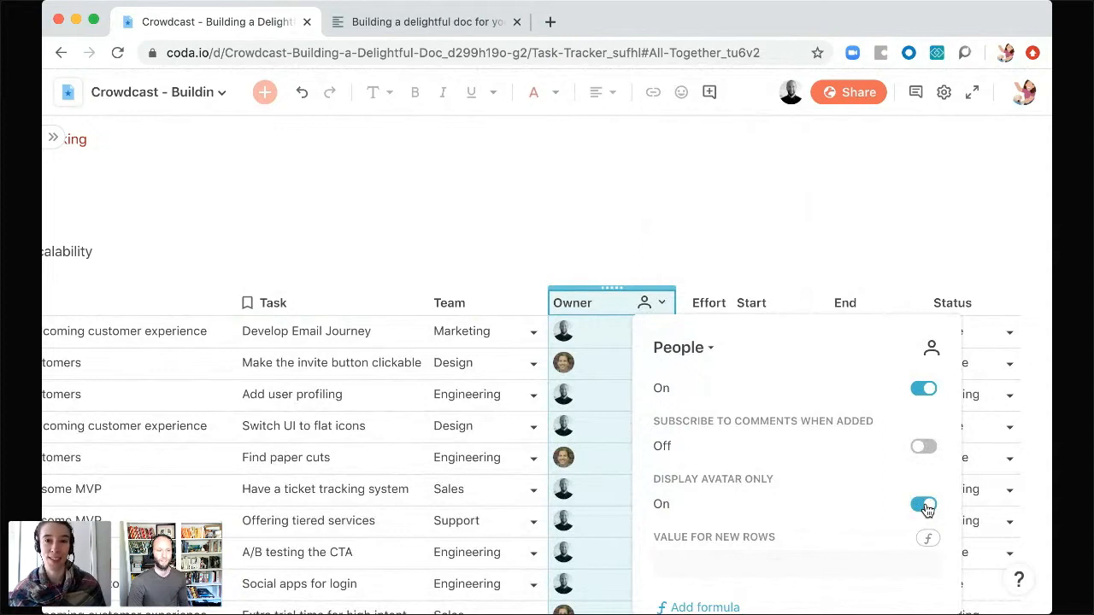
{"action": "left_click", "coordinate": [926, 507]}
{"action": "left_click", "coordinate": [925, 506]}
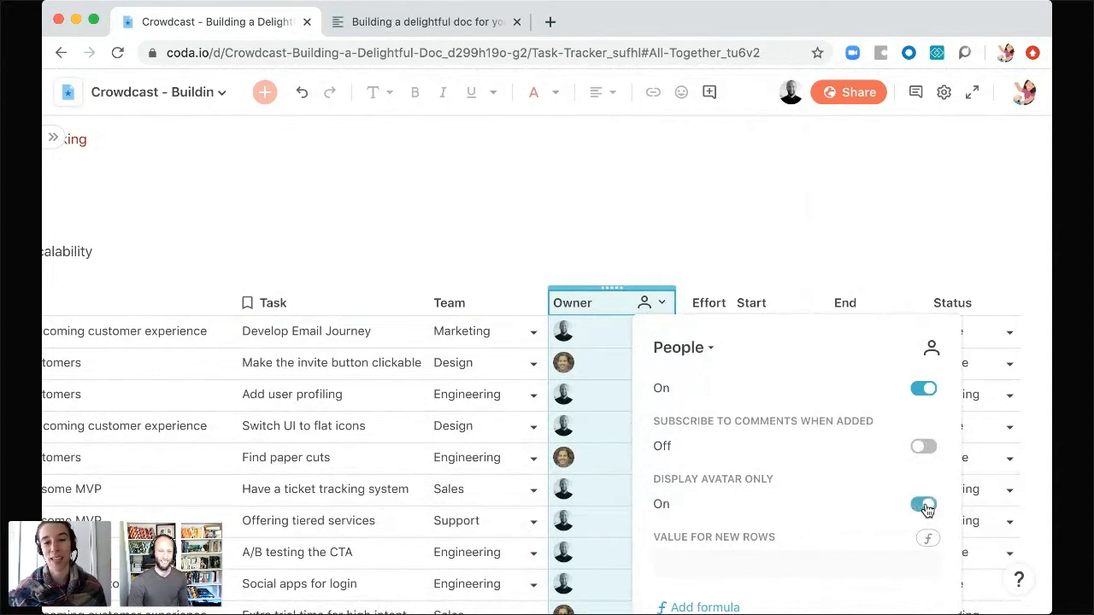
- Add the two other listed people as owners of the Develop Email Journey task
{"action": "left_click", "coordinate": [609, 340]}
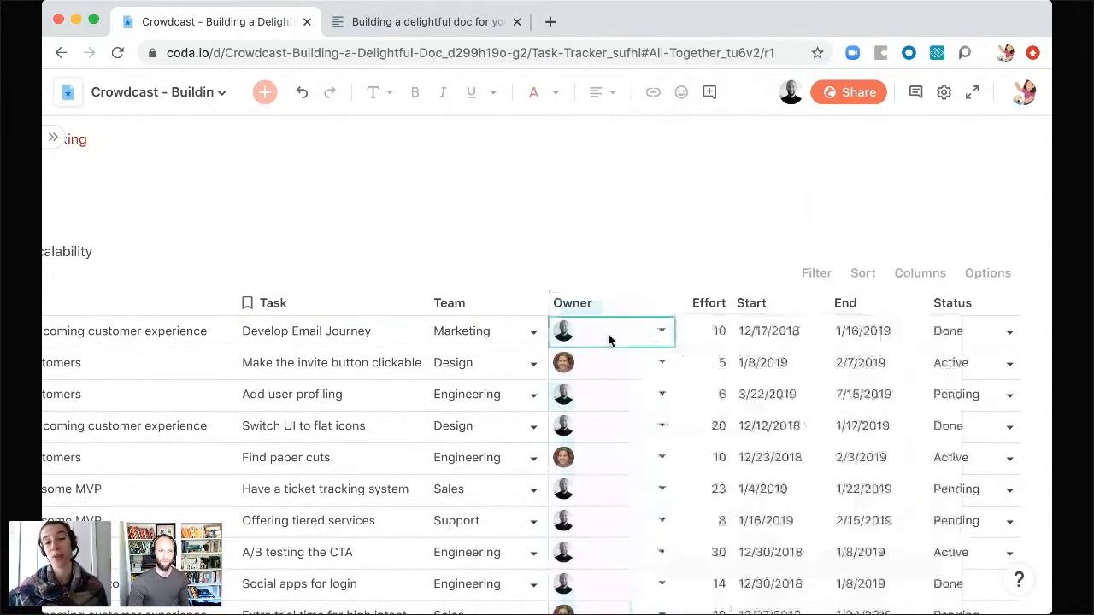
{"action": "left_click", "coordinate": [625, 339]}
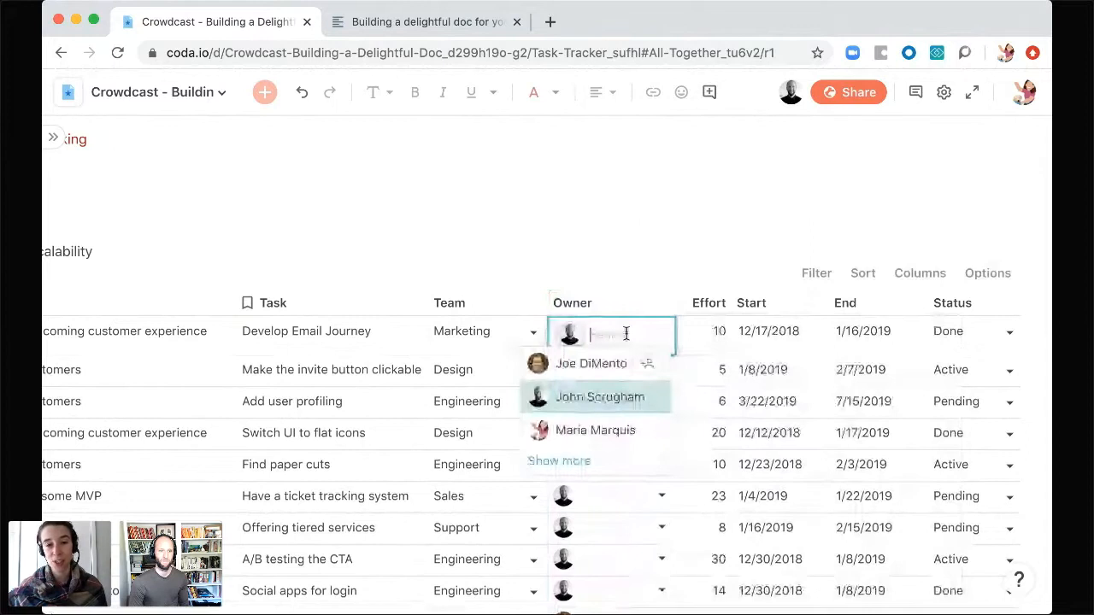
{"action": "left_click", "coordinate": [603, 430]}
{"action": "left_click", "coordinate": [569, 365]}
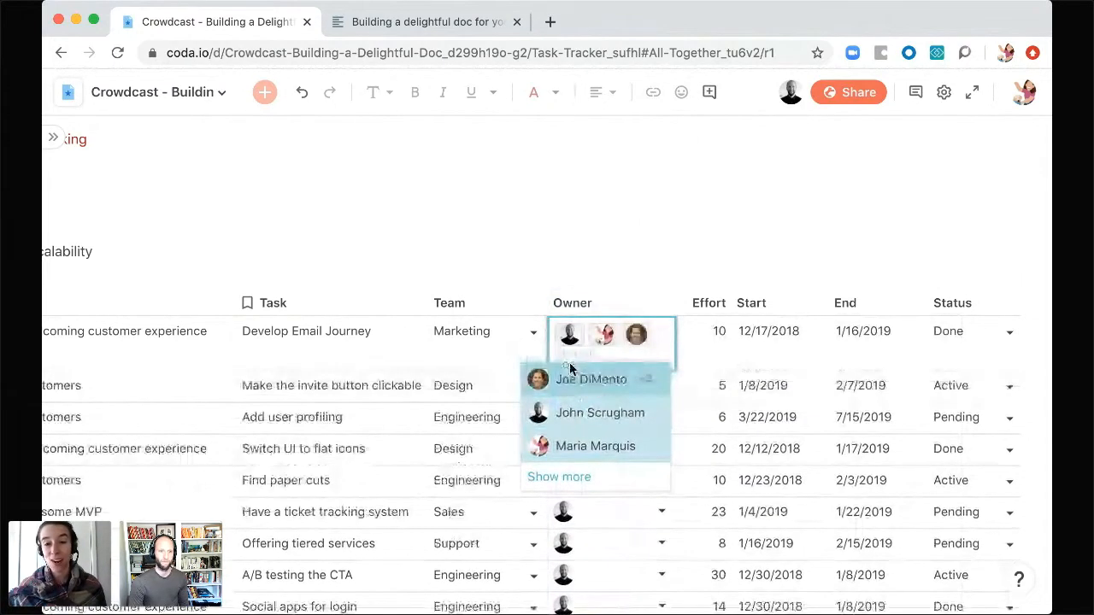
{"action": "left_click", "coordinate": [801, 393]}
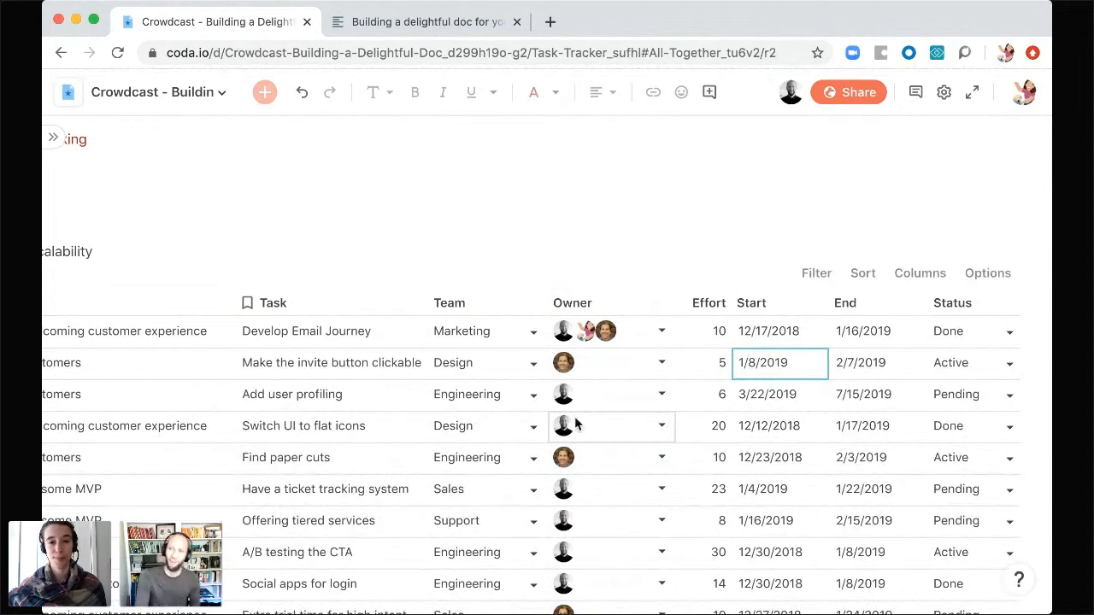
- Switch Notify when added off and back on in the Owner column's People options, and close them
{"action": "scroll", "coordinate": [253, 420], "scroll_direction": "left", "scroll_amount": 3}
{"action": "scroll", "coordinate": [253, 421], "scroll_direction": "left", "scroll_amount": 3}
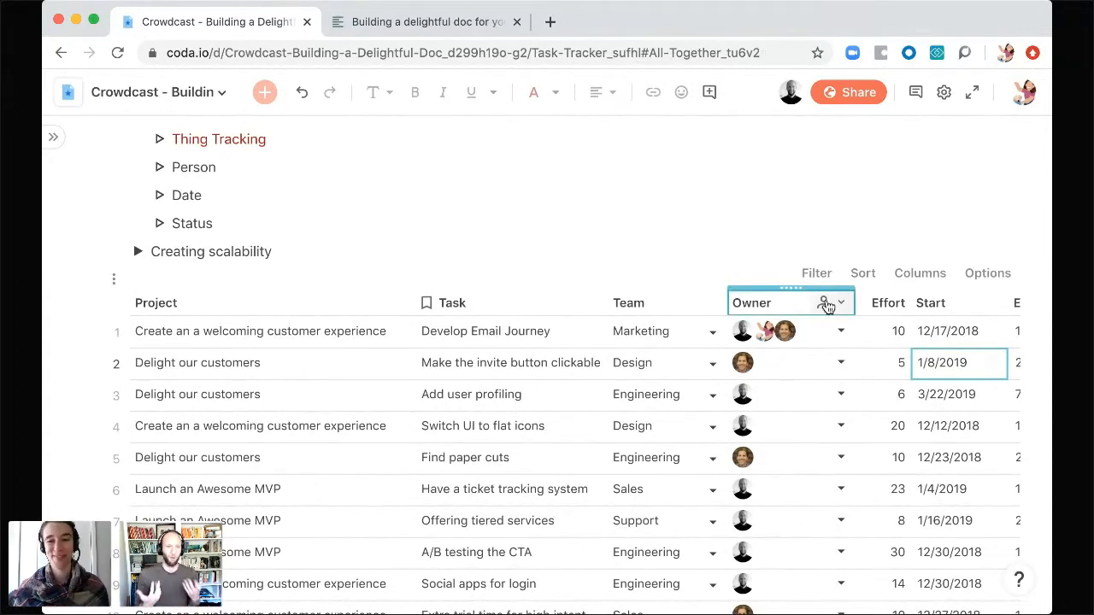
{"action": "left_click", "coordinate": [841, 303]}
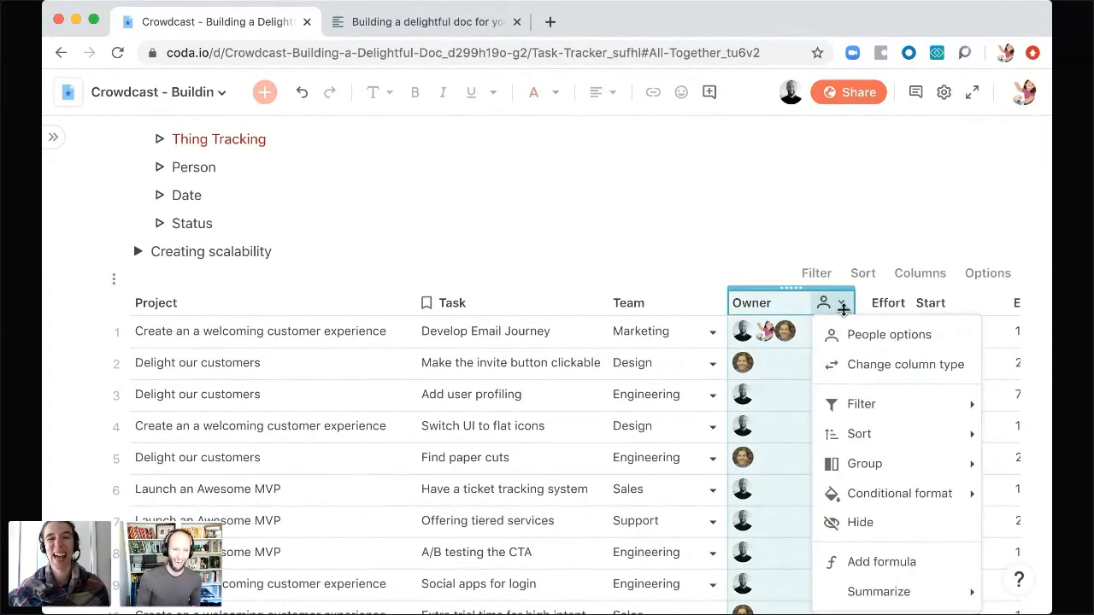
{"action": "left_click", "coordinate": [867, 344]}
{"action": "scroll", "coordinate": [723, 464], "scroll_direction": "down", "scroll_amount": 1}
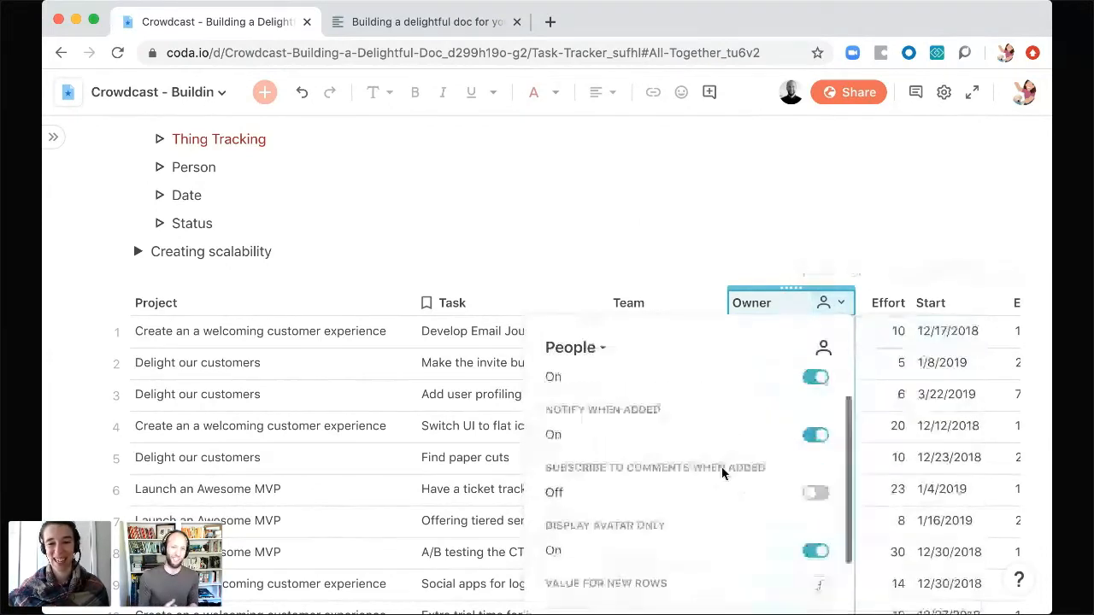
{"action": "left_click", "coordinate": [817, 436]}
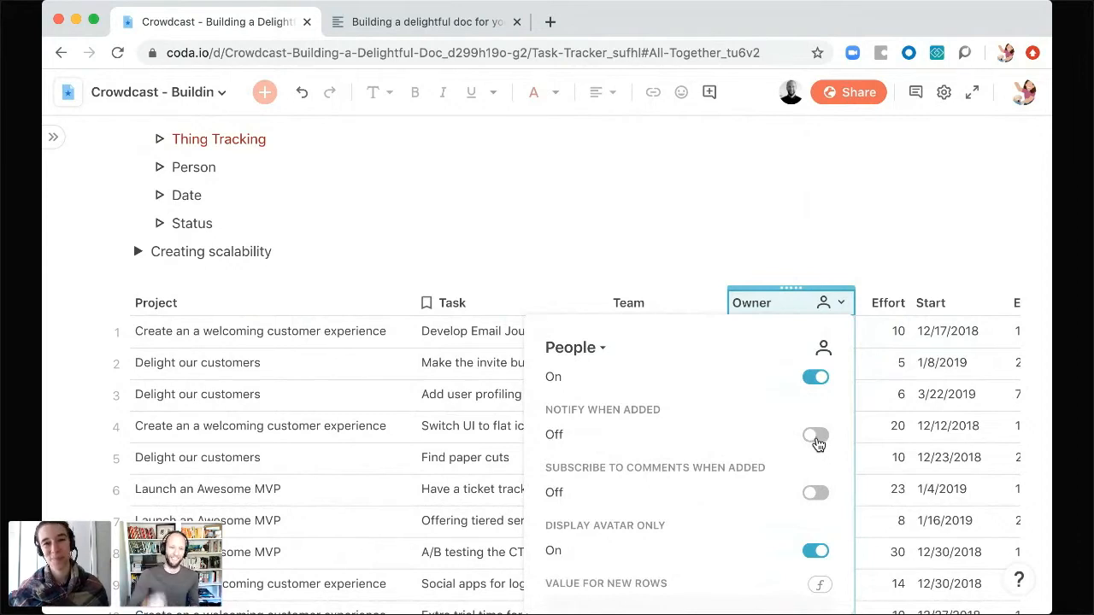
{"action": "left_click", "coordinate": [814, 440]}
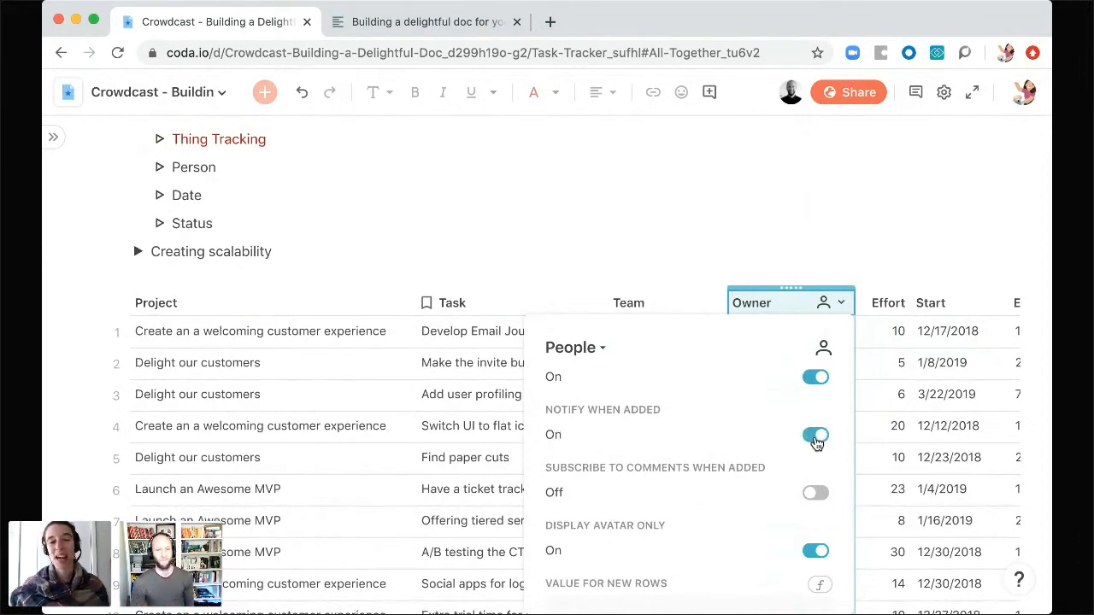
{"action": "left_click", "coordinate": [815, 437]}
{"action": "left_click", "coordinate": [816, 437]}
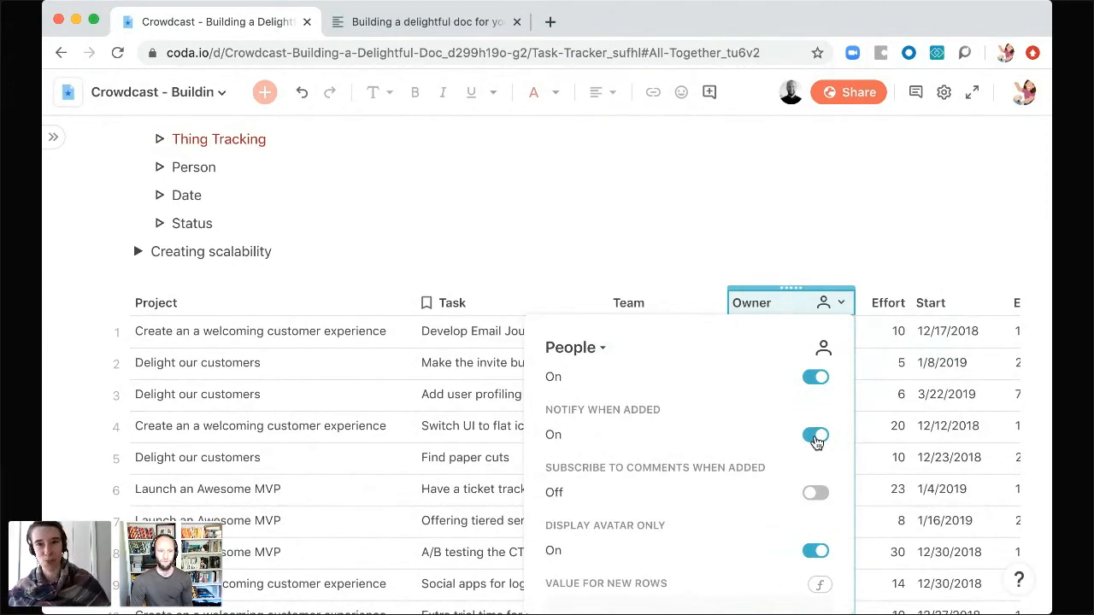
{"action": "left_click", "coordinate": [311, 394]}
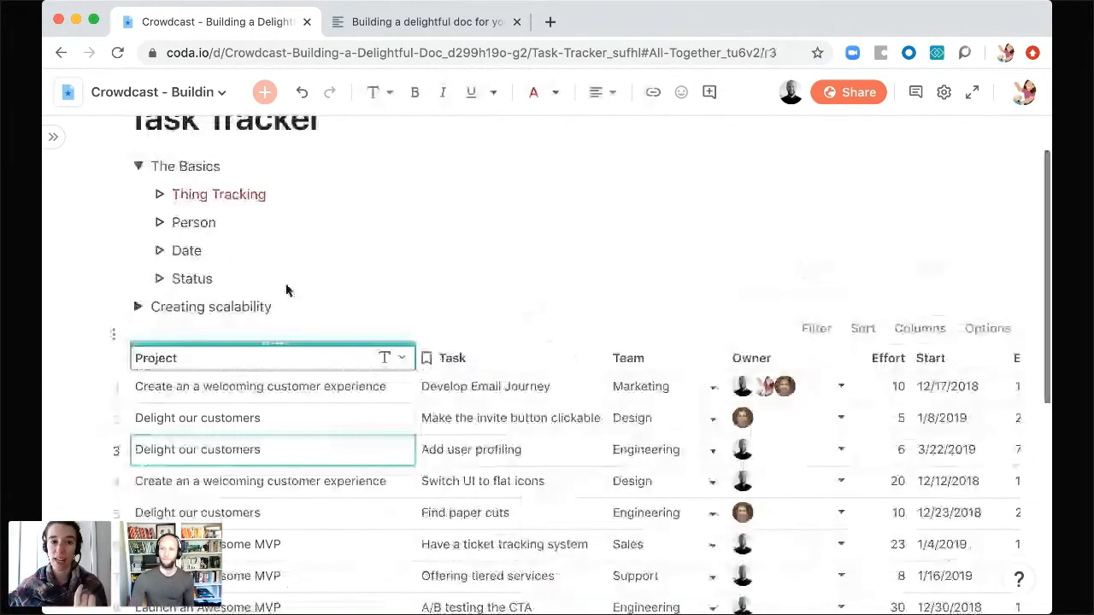
- Collapse The Basics list and expand the Creating scalability list above the table
{"action": "scroll", "coordinate": [238, 271], "scroll_direction": "up", "scroll_amount": 1}
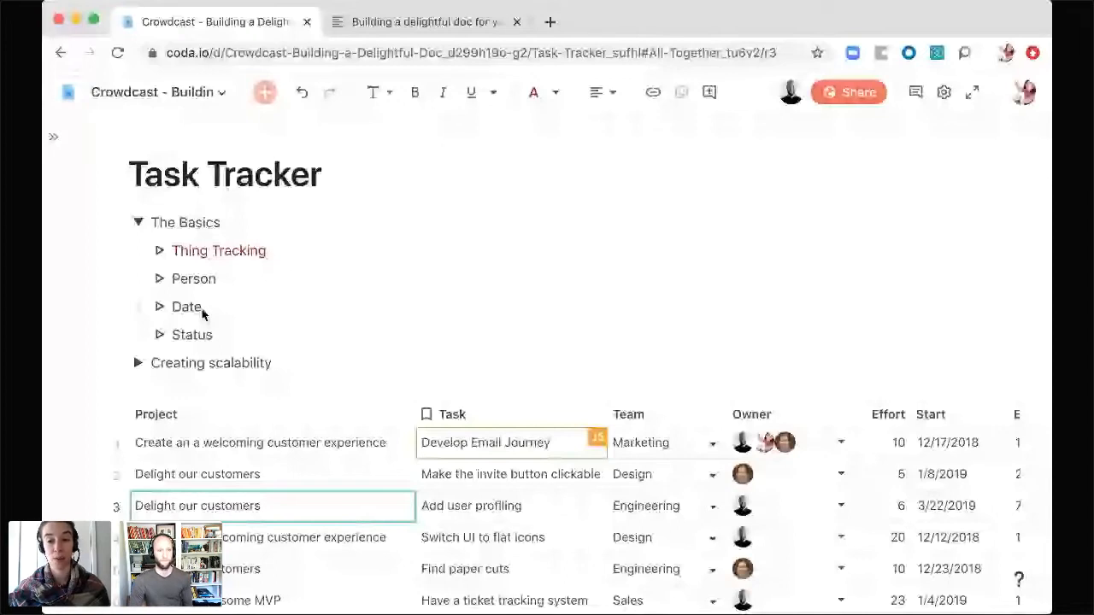
{"action": "scroll", "coordinate": [919, 451], "scroll_direction": "right", "scroll_amount": 5}
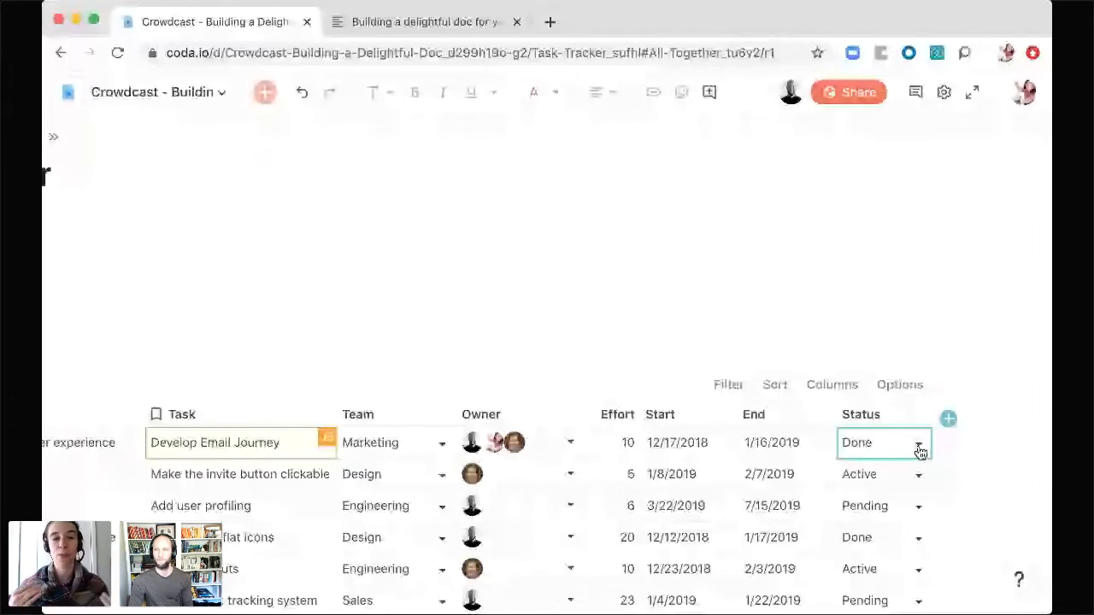
{"action": "scroll", "coordinate": [919, 451], "scroll_direction": "left", "scroll_amount": 5}
{"action": "left_click", "coordinate": [139, 223]}
{"action": "left_click", "coordinate": [137, 250]}
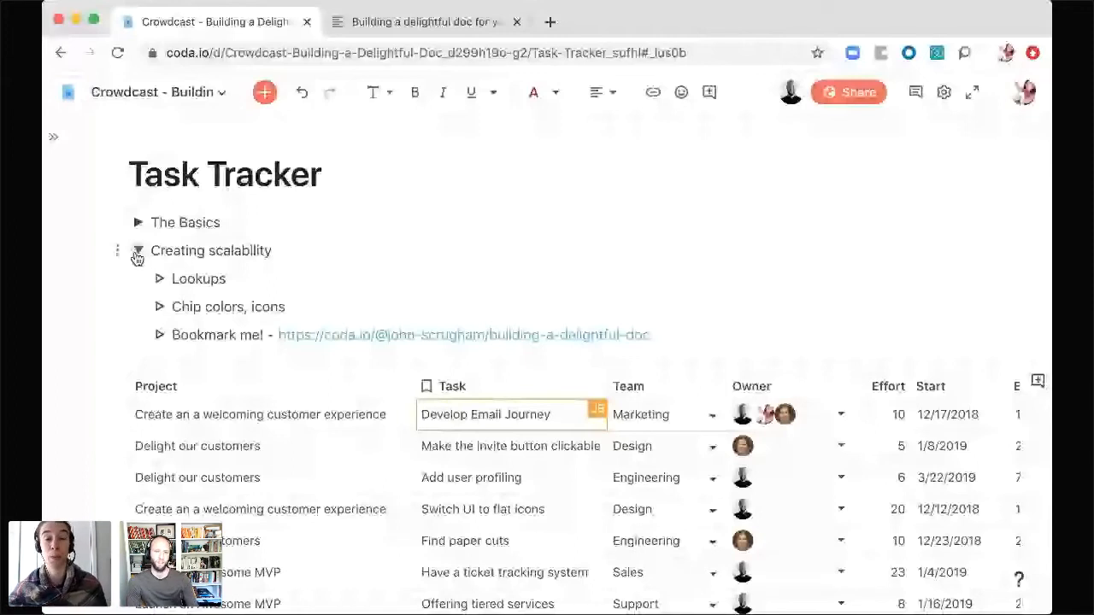
- Convert the Team column's selectable items into a table named Team Directory in a new section, and open that section
{"action": "left_click", "coordinate": [313, 454]}
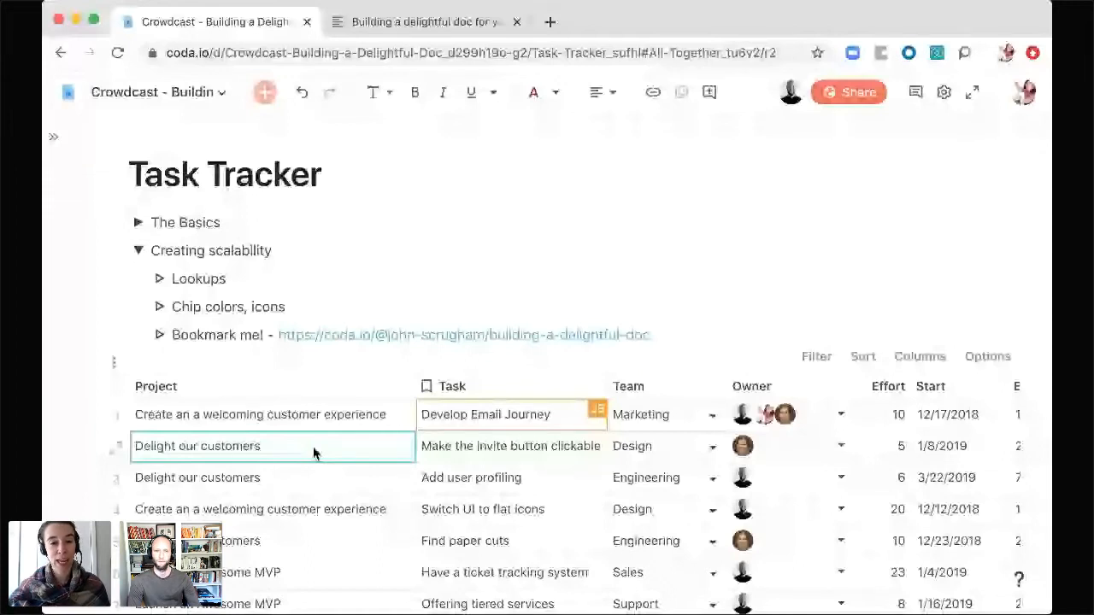
{"action": "scroll", "coordinate": [416, 427], "scroll_direction": "right", "scroll_amount": 5}
{"action": "left_click", "coordinate": [419, 418]}
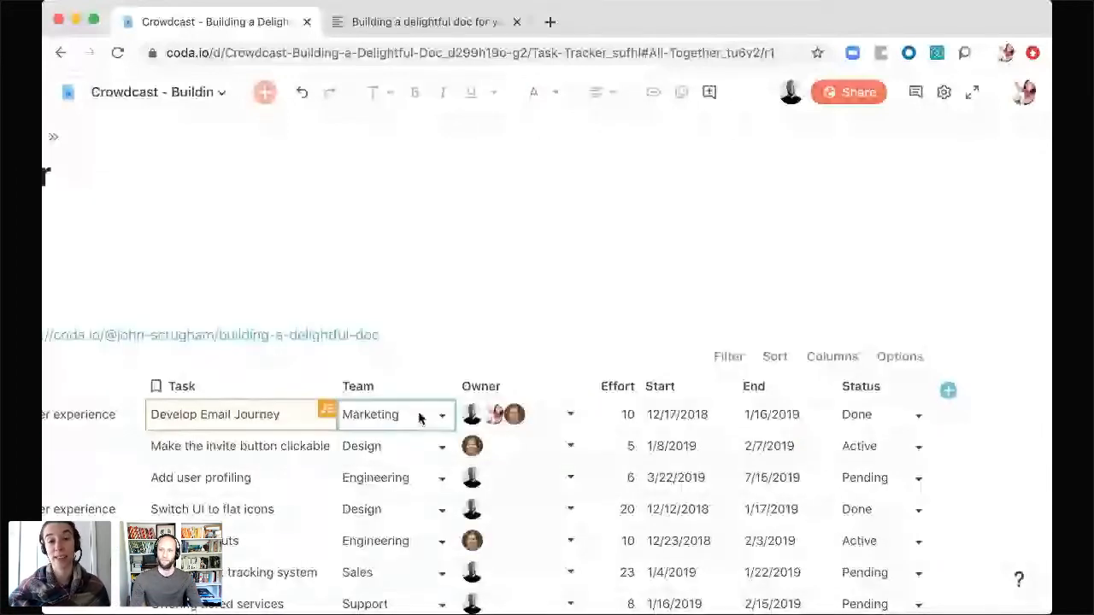
{"action": "left_click", "coordinate": [434, 389]}
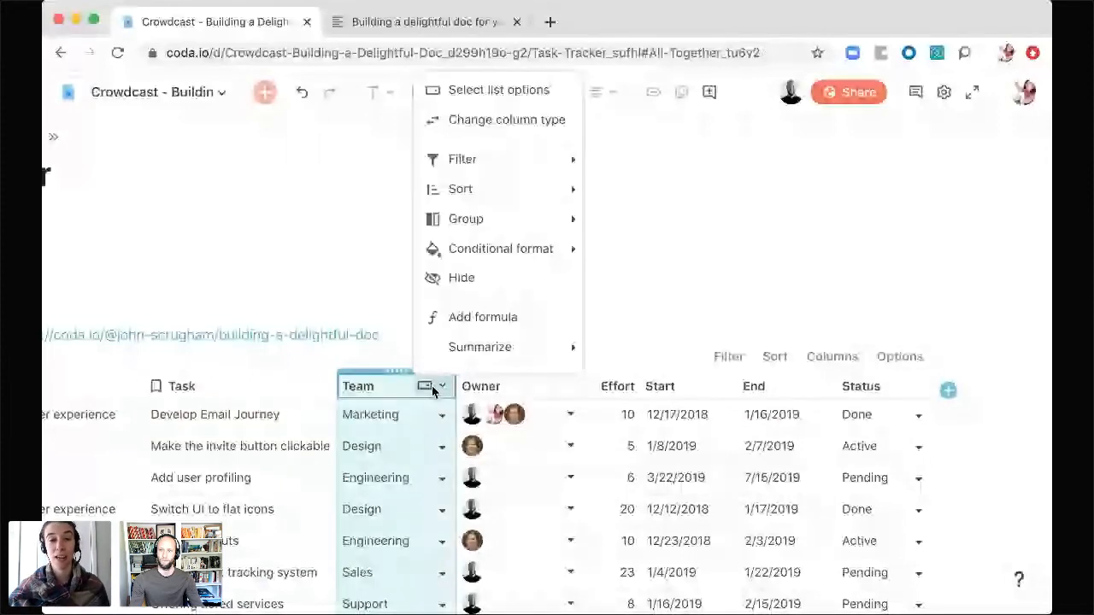
{"action": "left_click", "coordinate": [502, 92]}
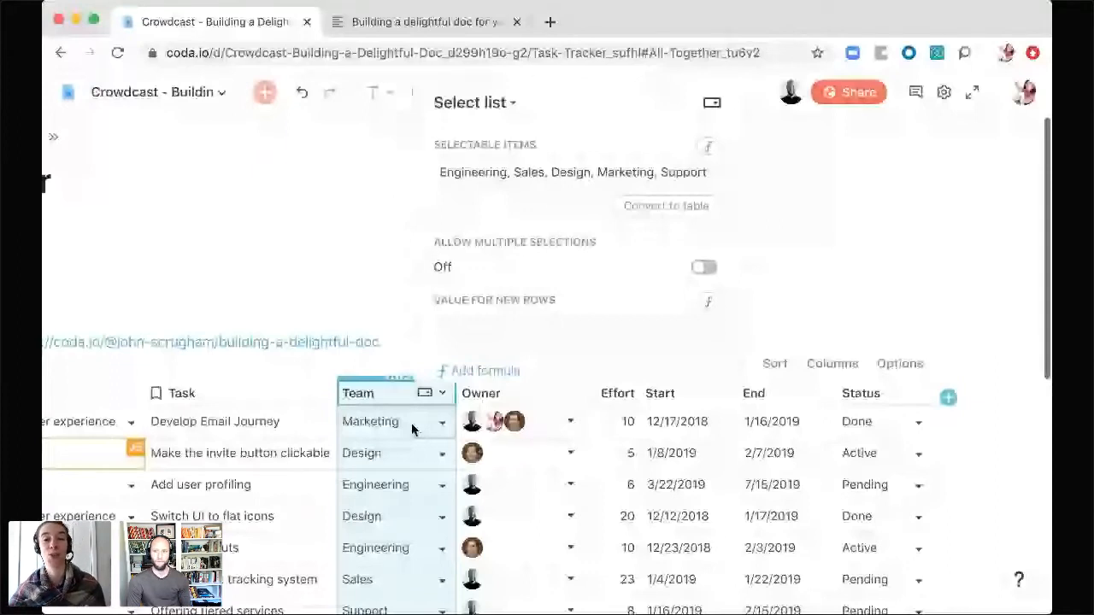
{"action": "left_click", "coordinate": [678, 213]}
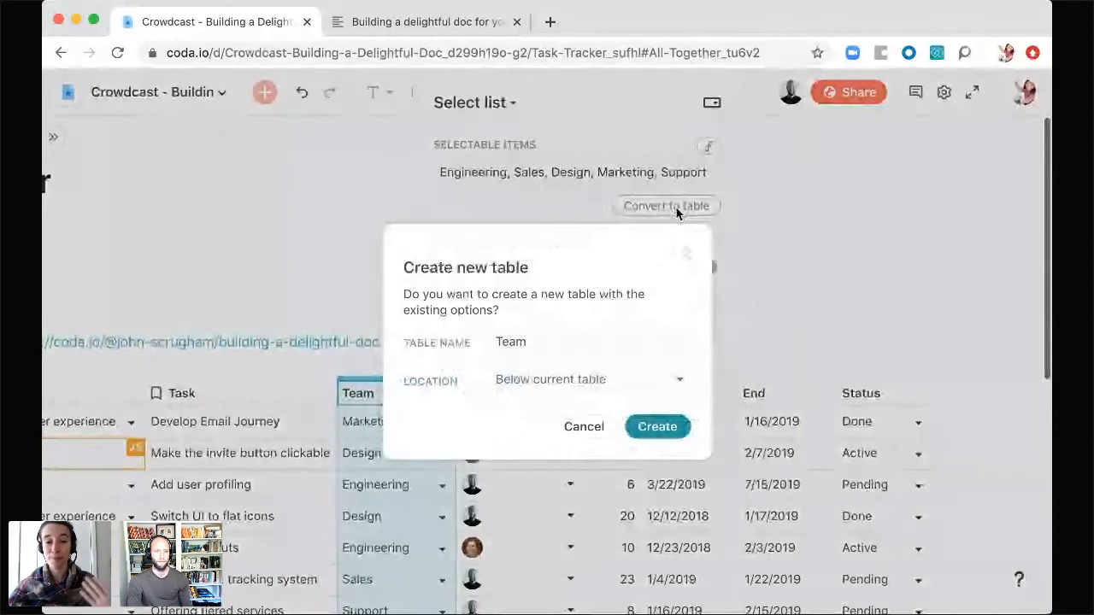
{"action": "left_click", "coordinate": [555, 346]}
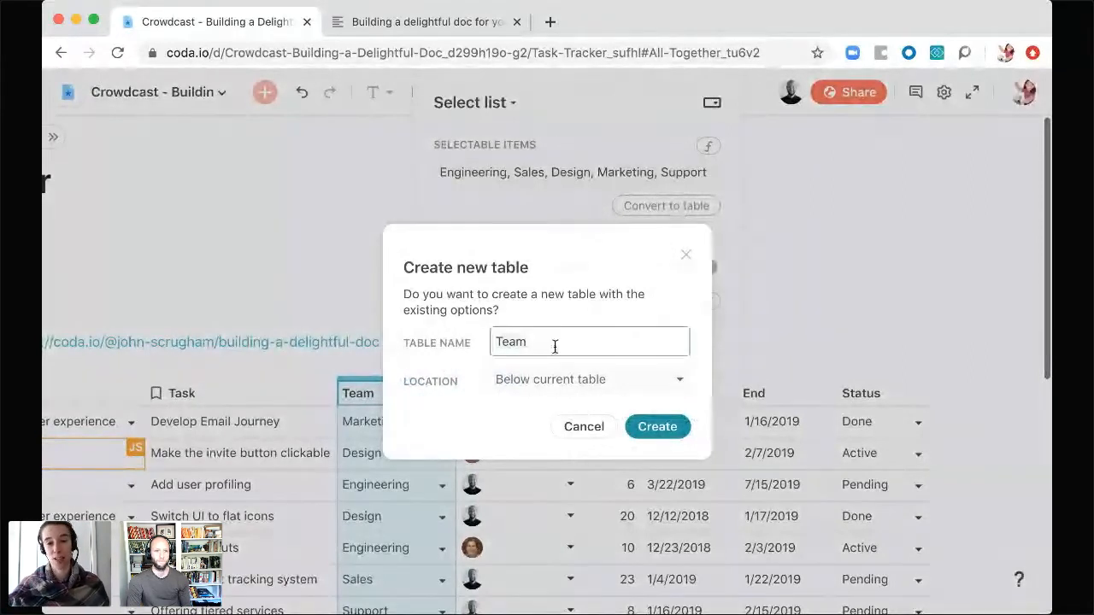
{"action": "type", "text": "Director"}
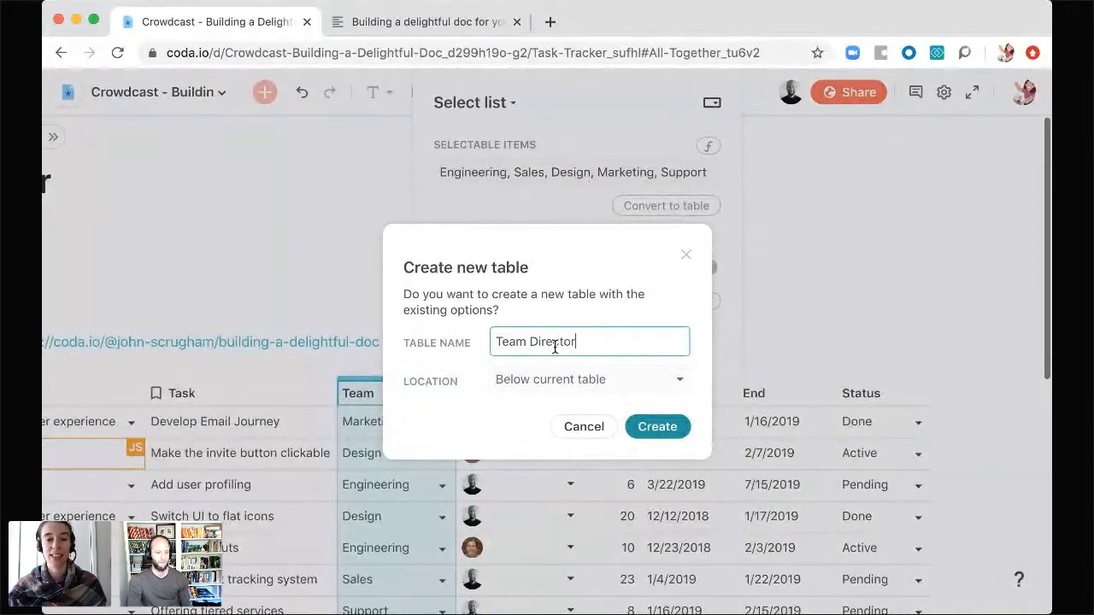
{"action": "type", "text": "y"}
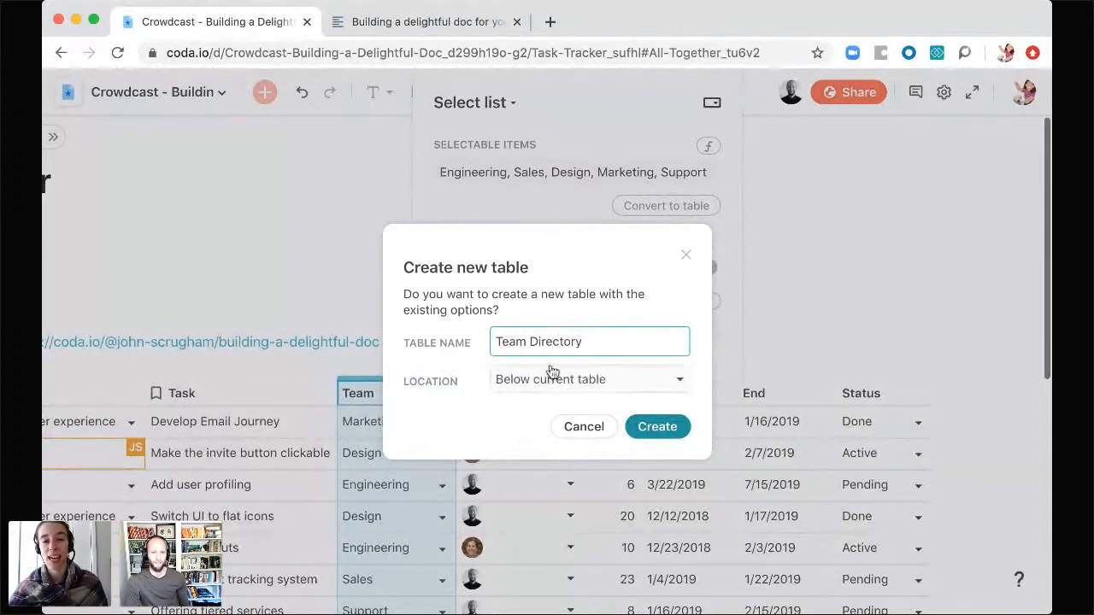
{"action": "left_click", "coordinate": [651, 387]}
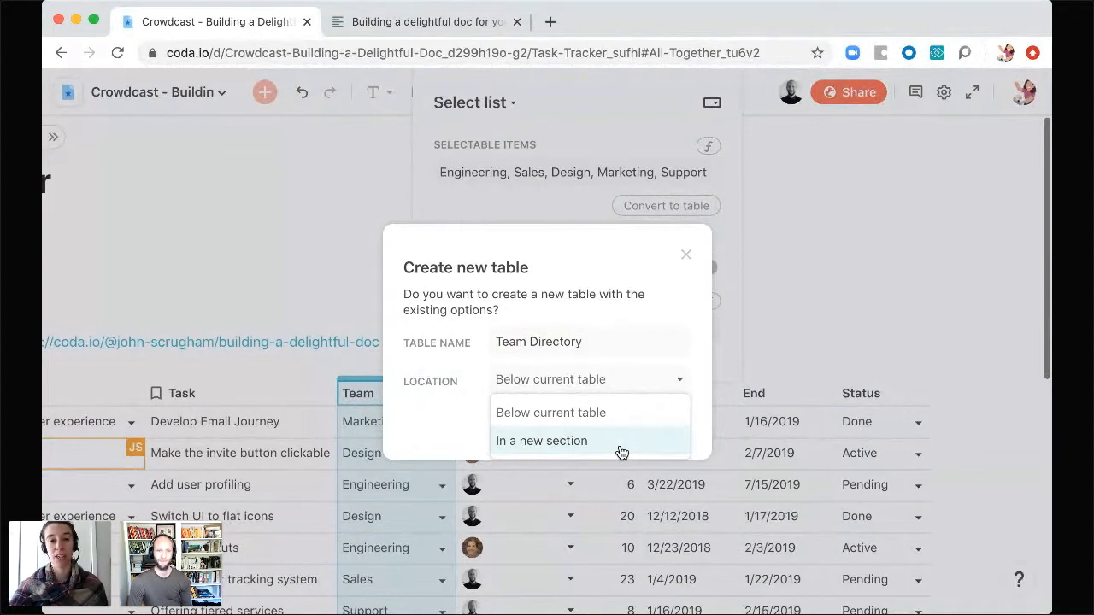
{"action": "left_click", "coordinate": [621, 452]}
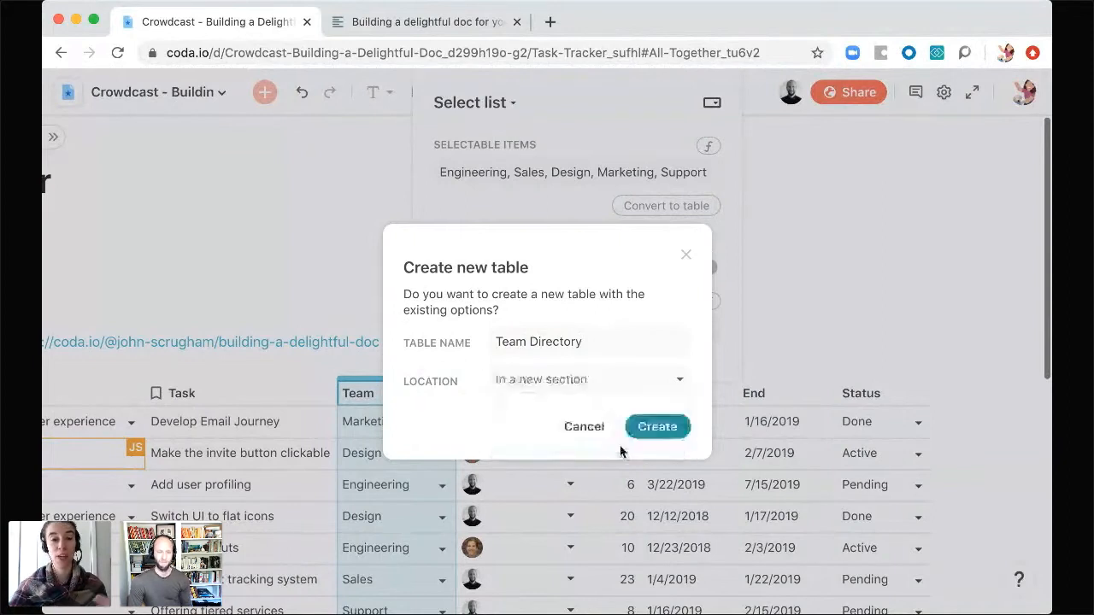
{"action": "left_click", "coordinate": [674, 428]}
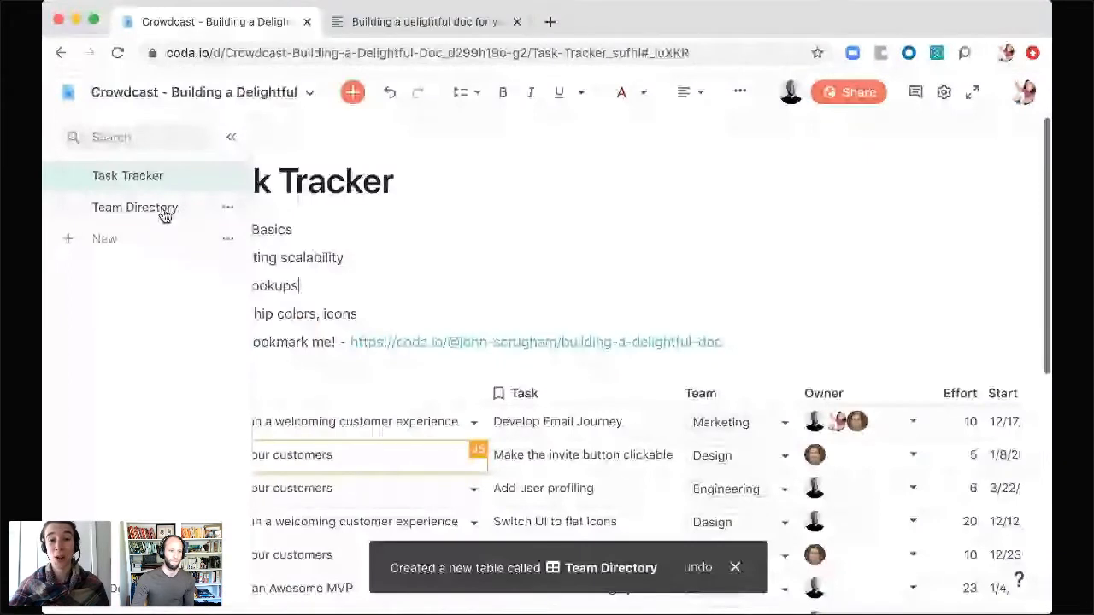
{"action": "left_click", "coordinate": [162, 214]}
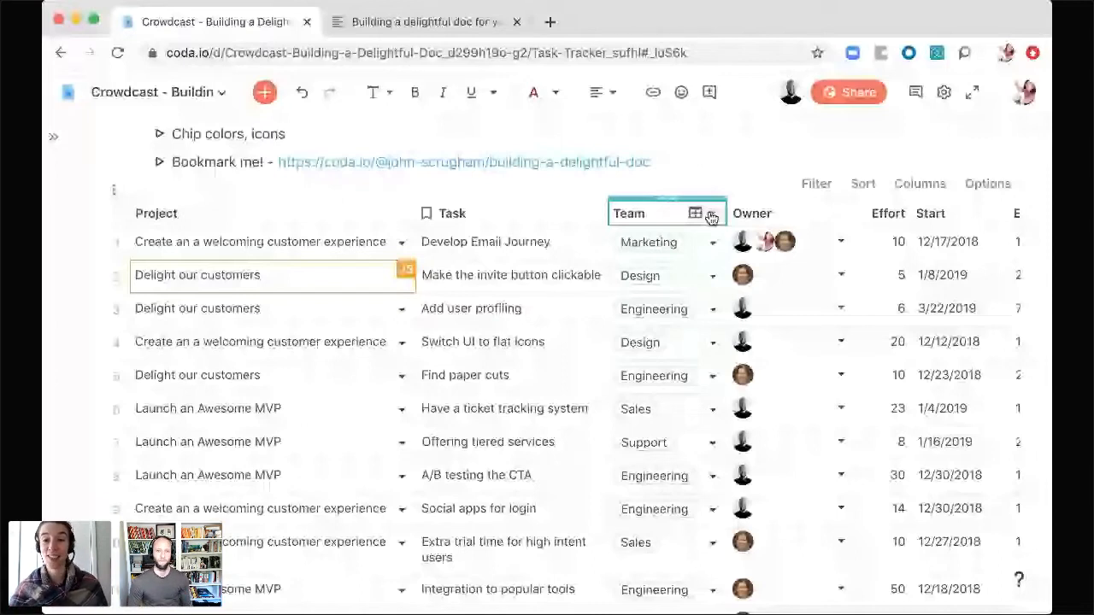
- Convert the Status column's select list into a table named Status in a new section
{"action": "scroll", "coordinate": [769, 342], "scroll_direction": "right", "scroll_amount": 5}
{"action": "left_click", "coordinate": [918, 213]}
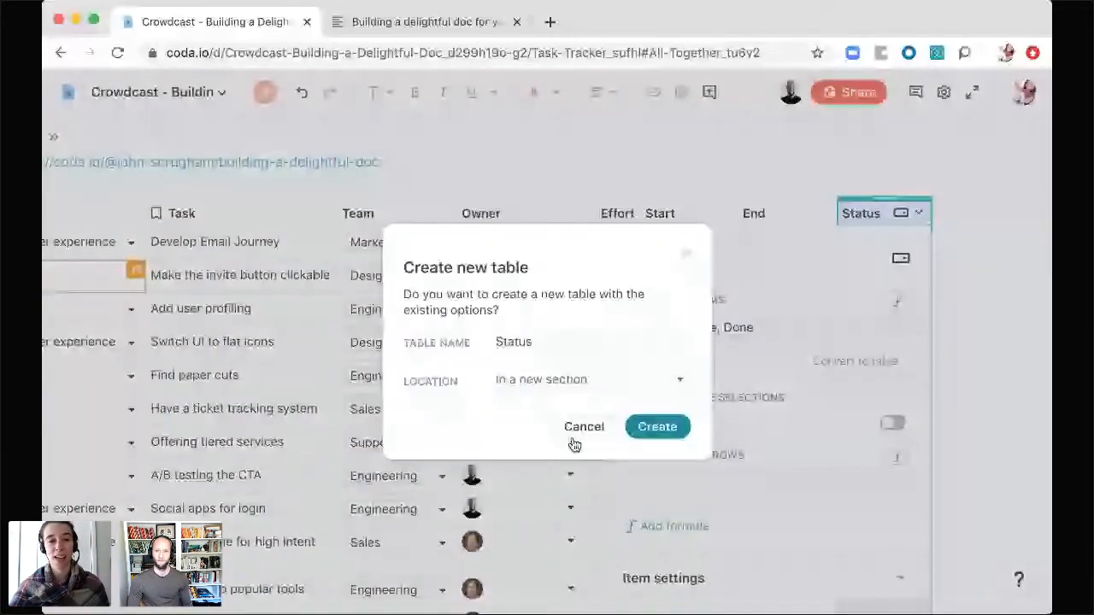
{"action": "key", "text": "Return"}
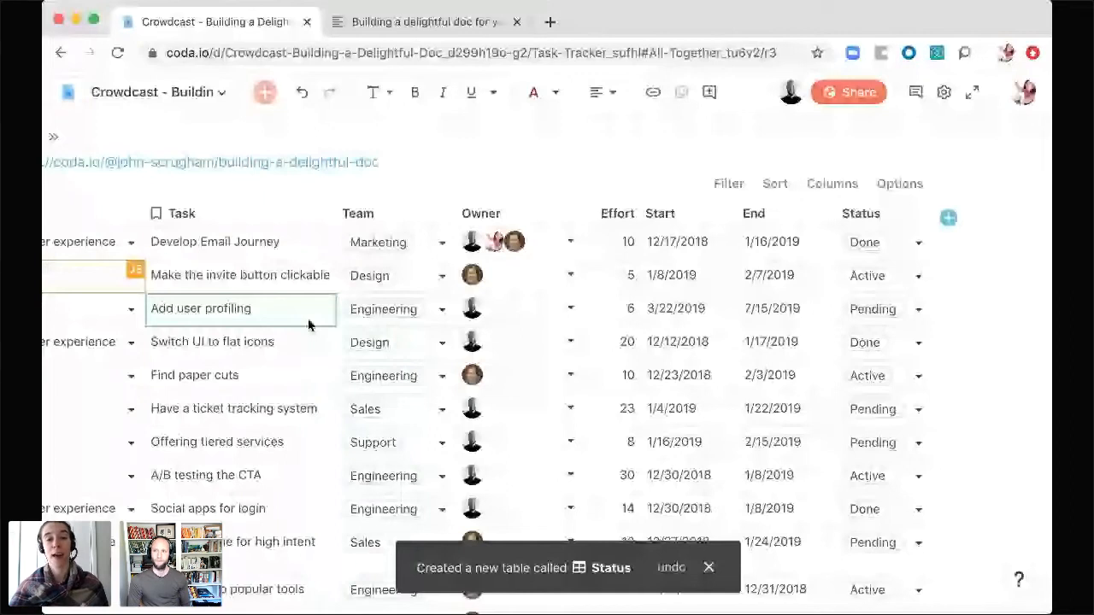
- Convert the Project column's select list into a table named Project in a new section
{"action": "scroll", "coordinate": [308, 325], "scroll_direction": "left", "scroll_amount": 3}
{"action": "left_click", "coordinate": [401, 214]}
{"action": "left_click", "coordinate": [415, 246]}
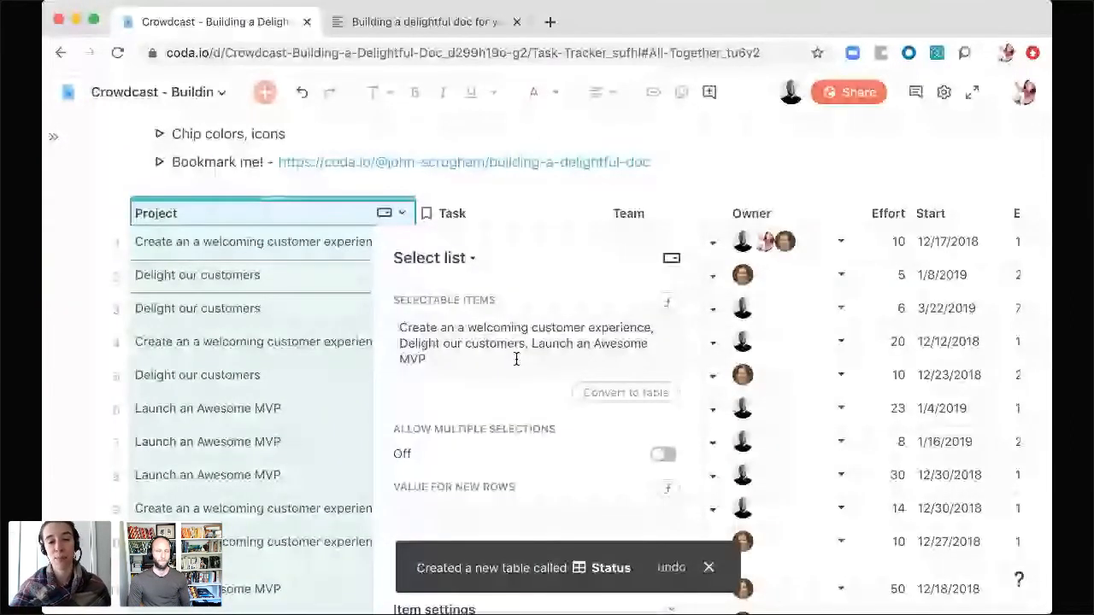
{"action": "left_click", "coordinate": [603, 393]}
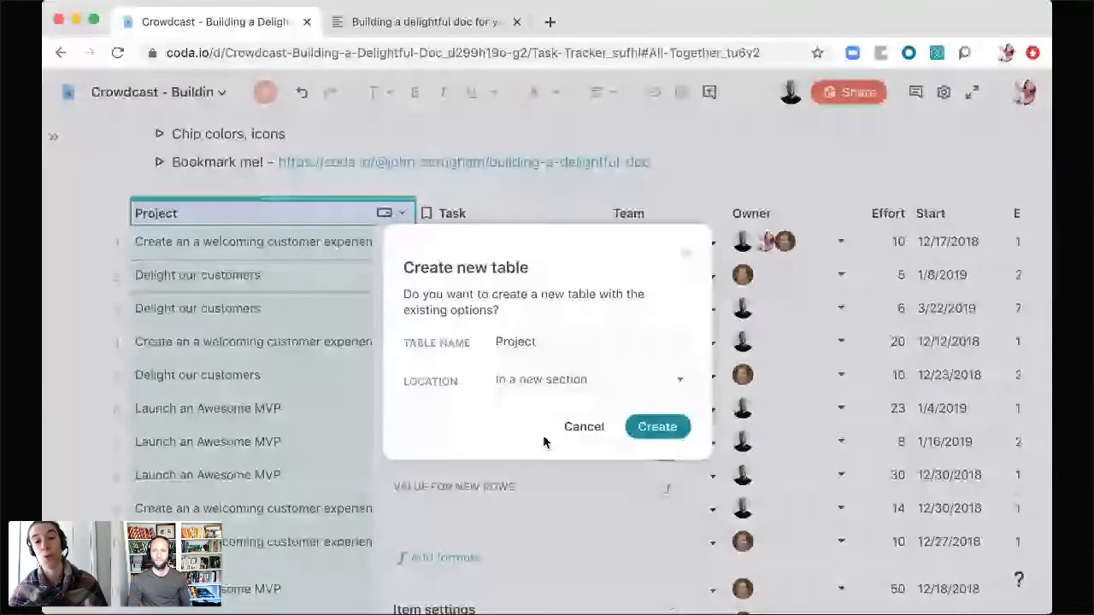
{"action": "left_click", "coordinate": [657, 429]}
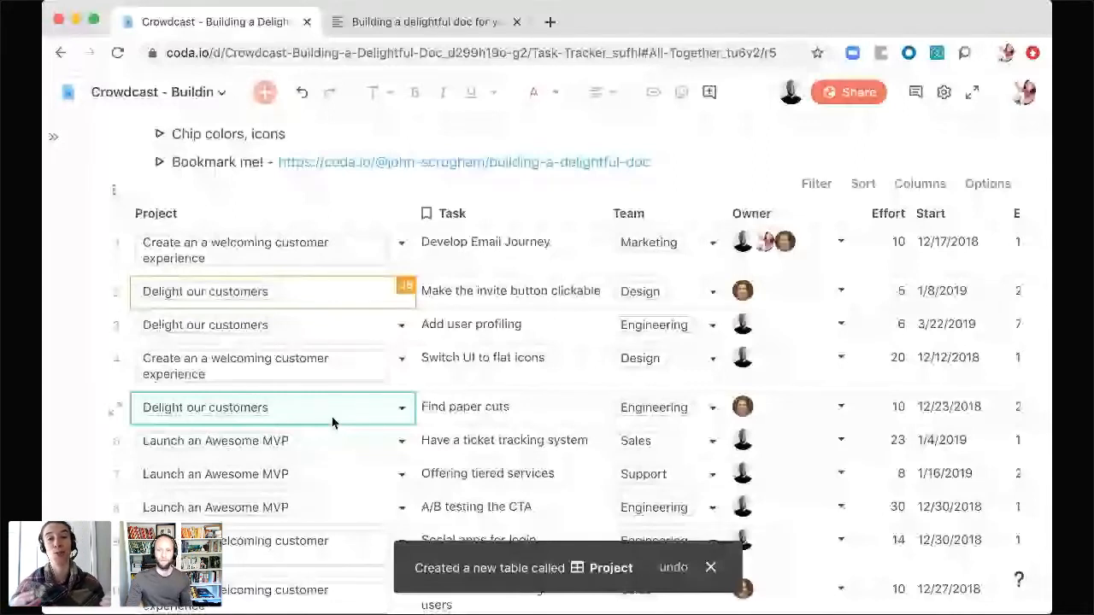
{"action": "scroll", "coordinate": [334, 417], "scroll_direction": "up", "scroll_amount": 1}
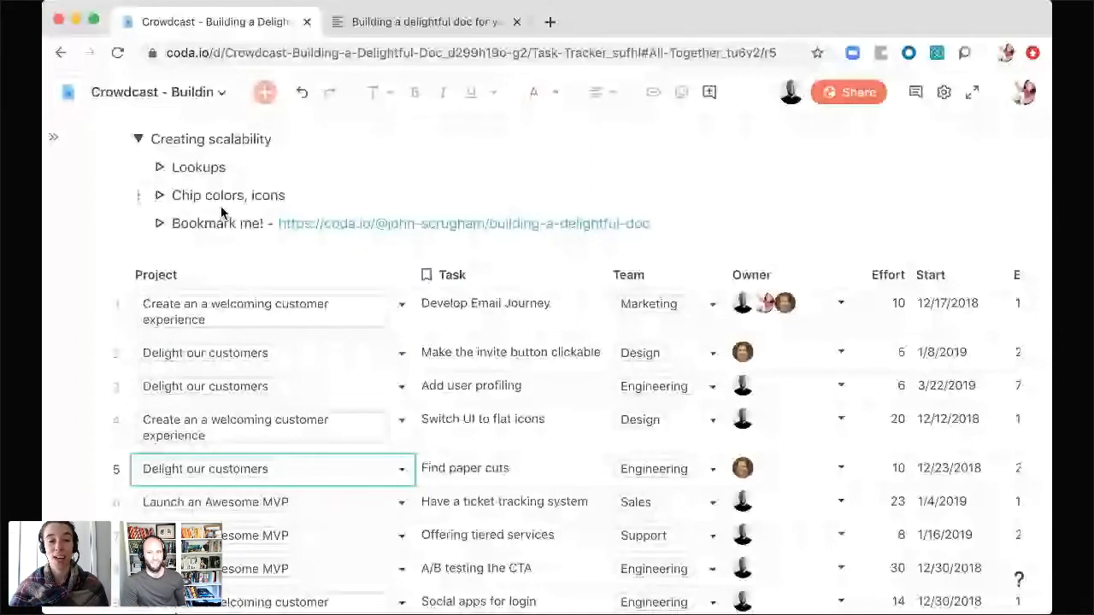
- Add a conditional format rule to the Team Directory table for Team values containing "Engineering"
{"action": "scroll", "coordinate": [329, 475], "scroll_direction": "down", "scroll_amount": 5}
{"action": "scroll", "coordinate": [329, 475], "scroll_direction": "up", "scroll_amount": 3}
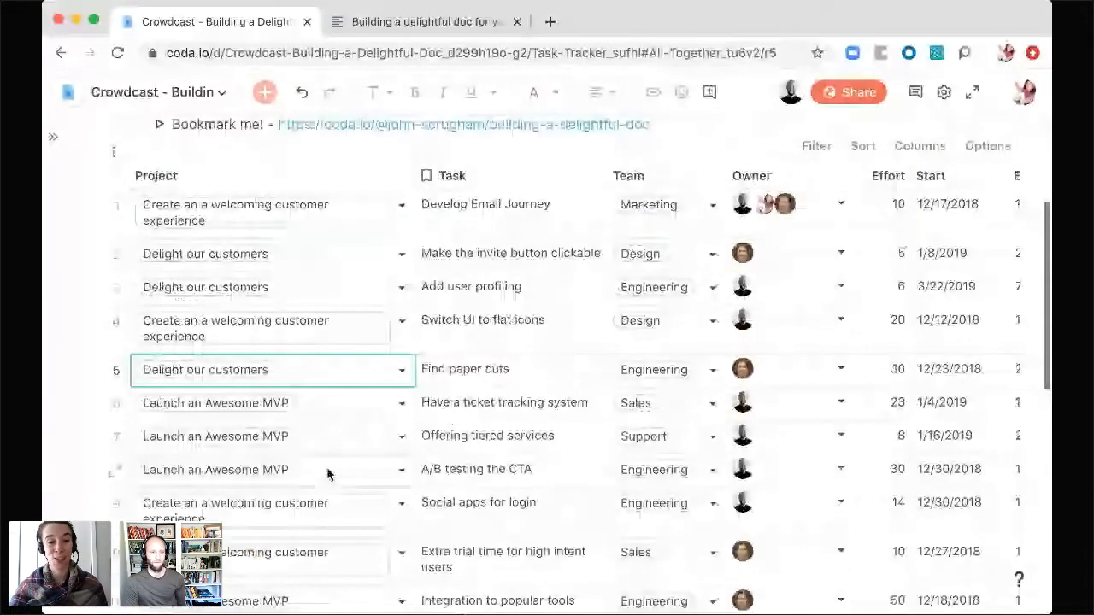
{"action": "scroll", "coordinate": [329, 475], "scroll_direction": "down", "scroll_amount": 5}
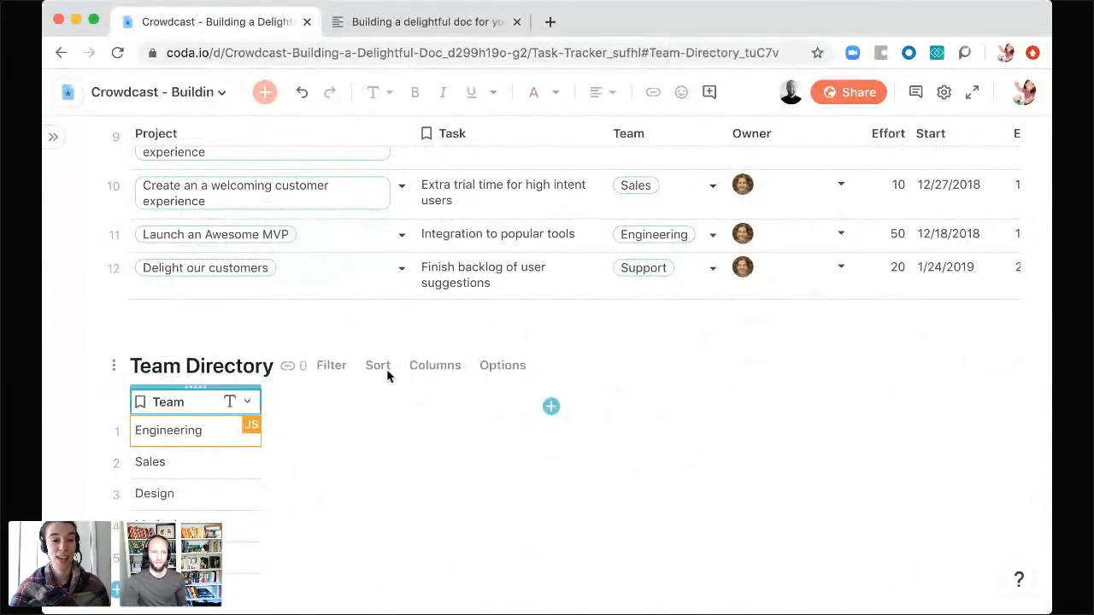
{"action": "left_click", "coordinate": [506, 367]}
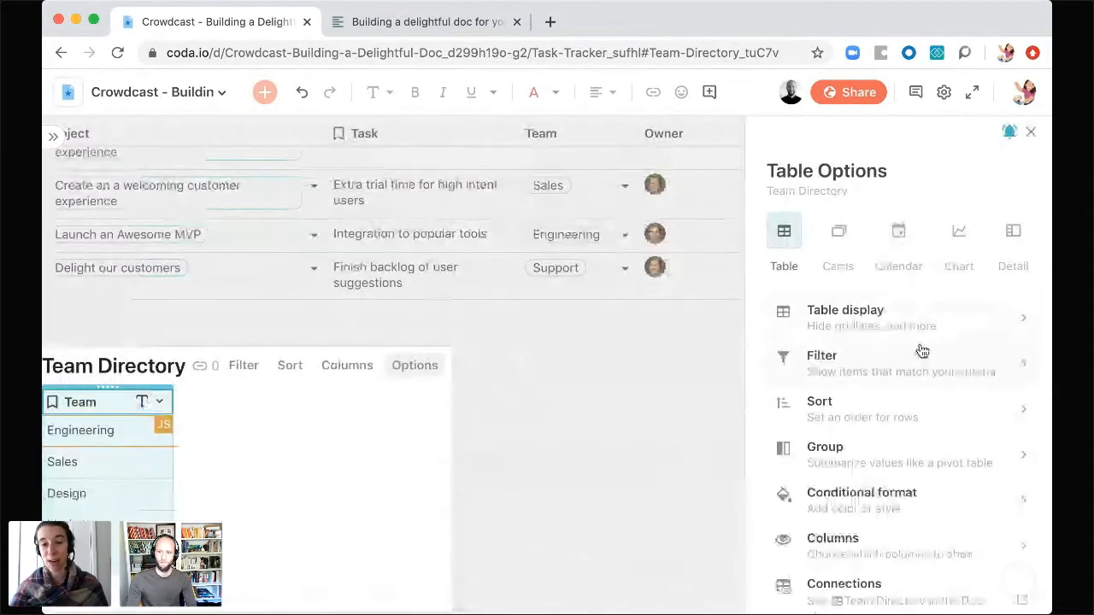
{"action": "left_click", "coordinate": [858, 485]}
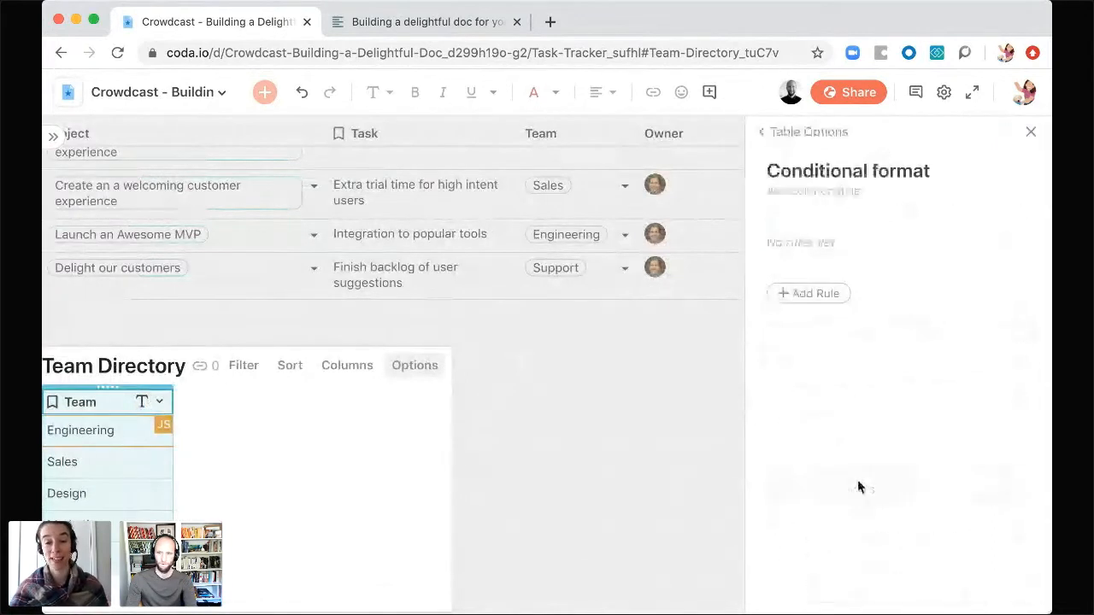
{"action": "left_click", "coordinate": [813, 297]}
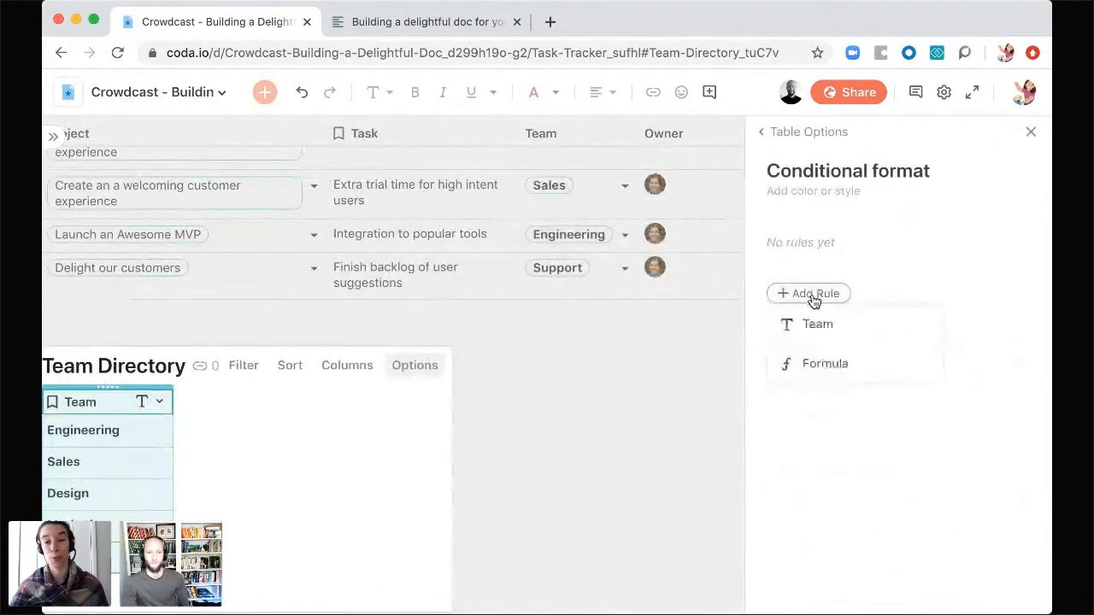
{"action": "left_click", "coordinate": [812, 325]}
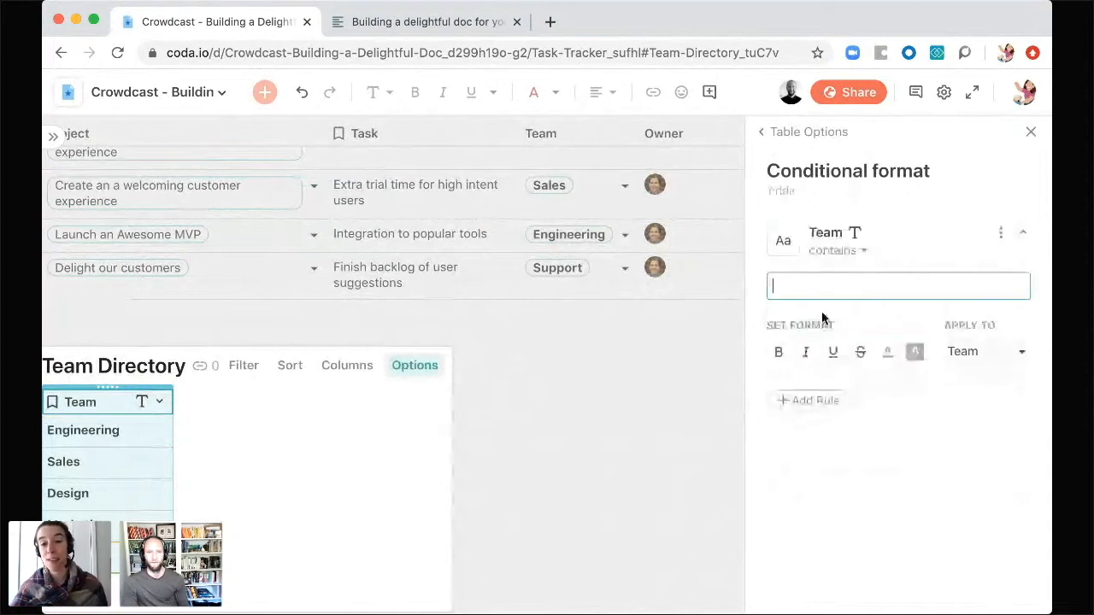
{"action": "left_click", "coordinate": [836, 251]}
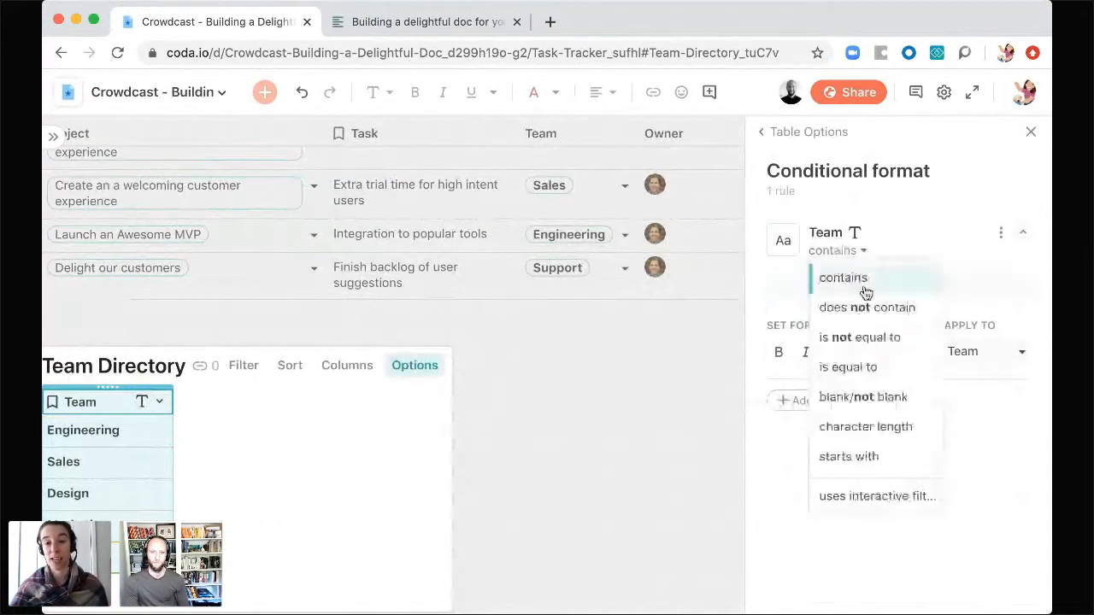
{"action": "left_click", "coordinate": [864, 280]}
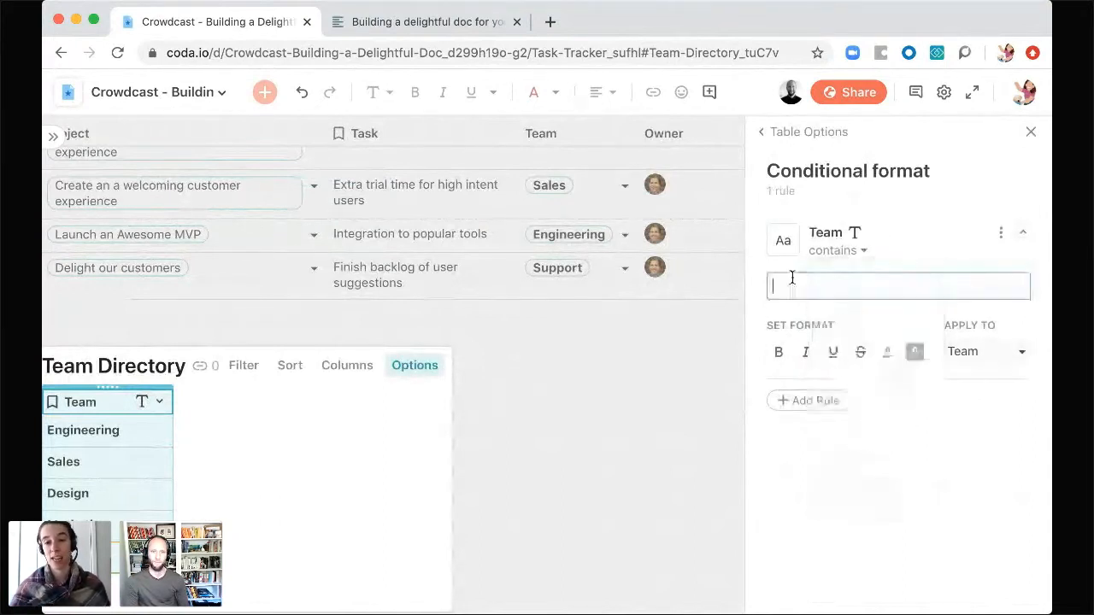
{"action": "type", "text": "\"Engine"}
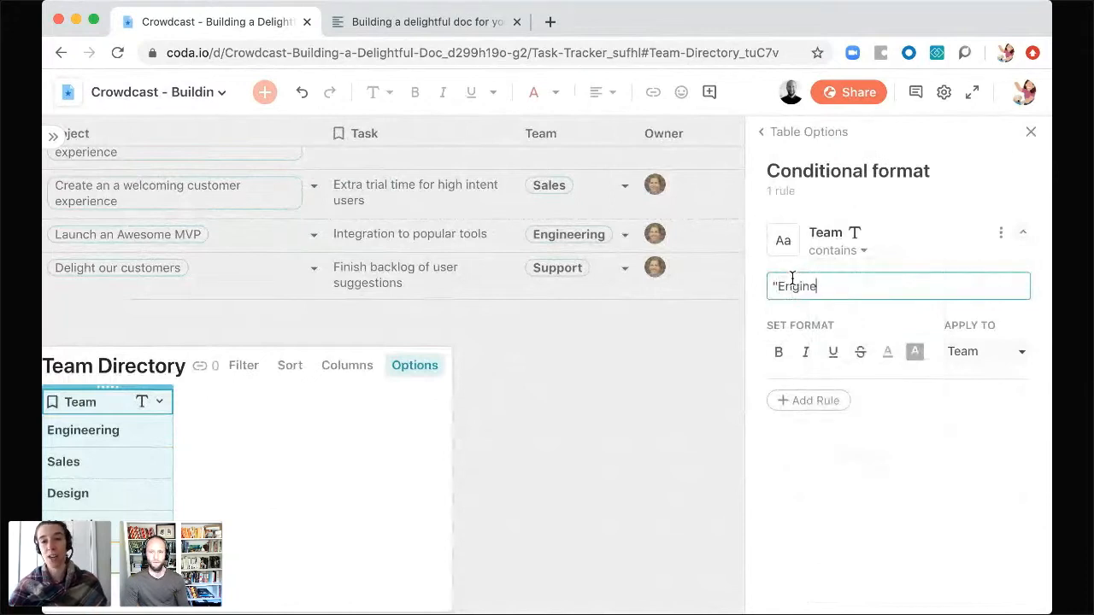
{"action": "type", "text": "ering"}
{"action": "left_click", "coordinate": [945, 389]}
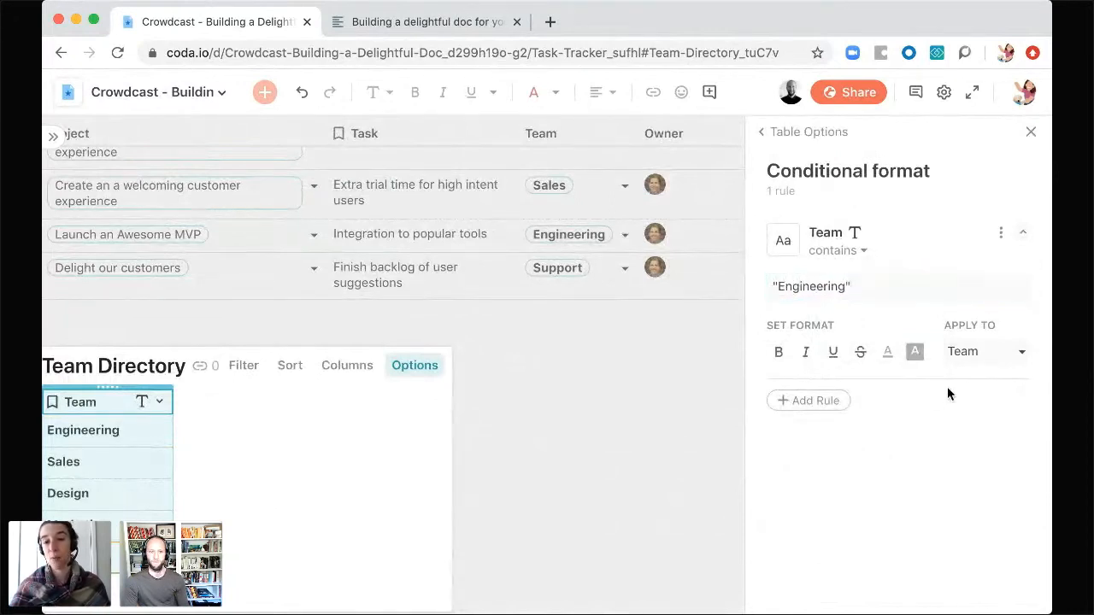
- Give the Engineering rule a light red background and set its condition to "is equal to"
{"action": "left_click", "coordinate": [913, 354]}
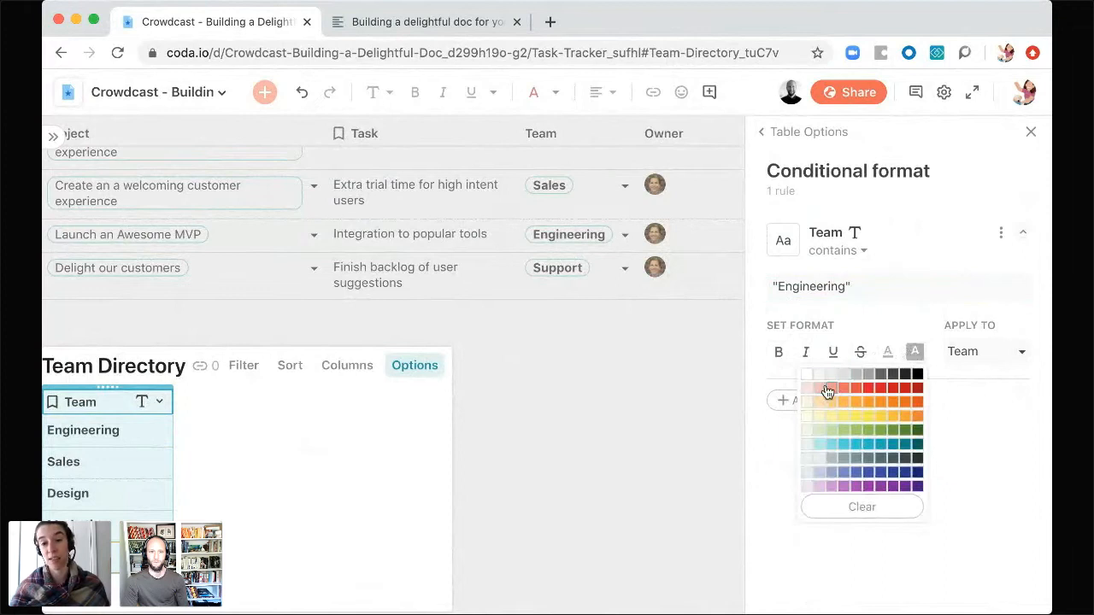
{"action": "left_click", "coordinate": [825, 387]}
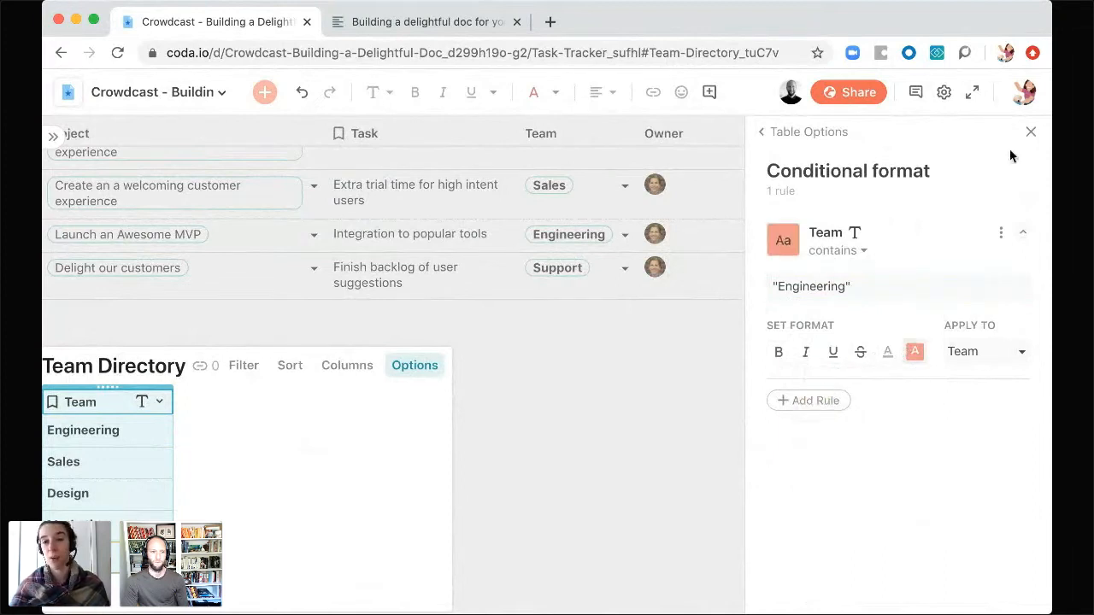
{"action": "left_click", "coordinate": [835, 250]}
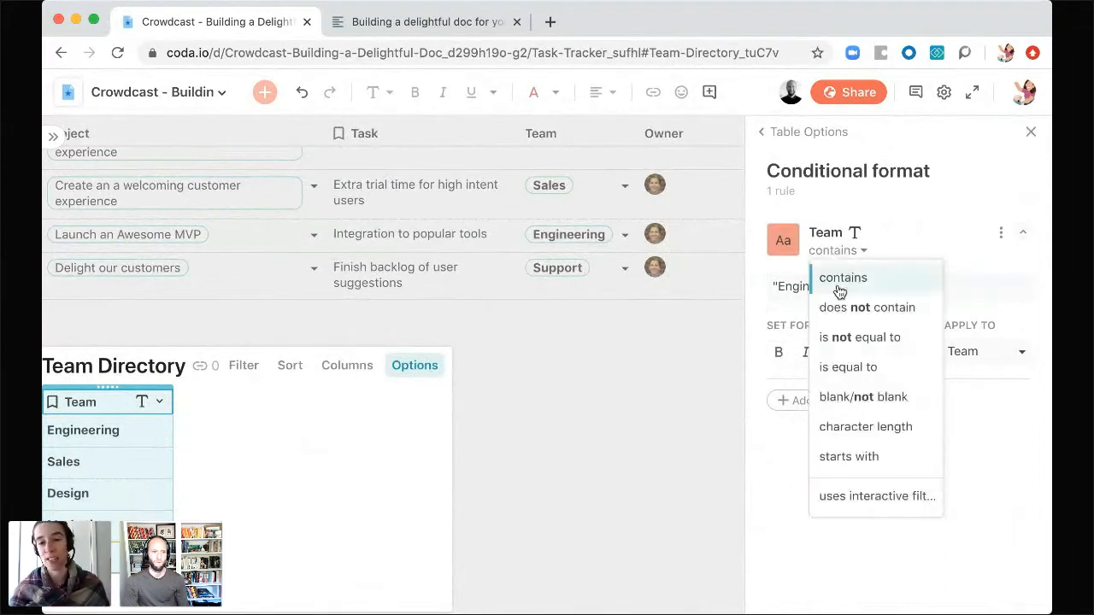
{"action": "left_click", "coordinate": [848, 367]}
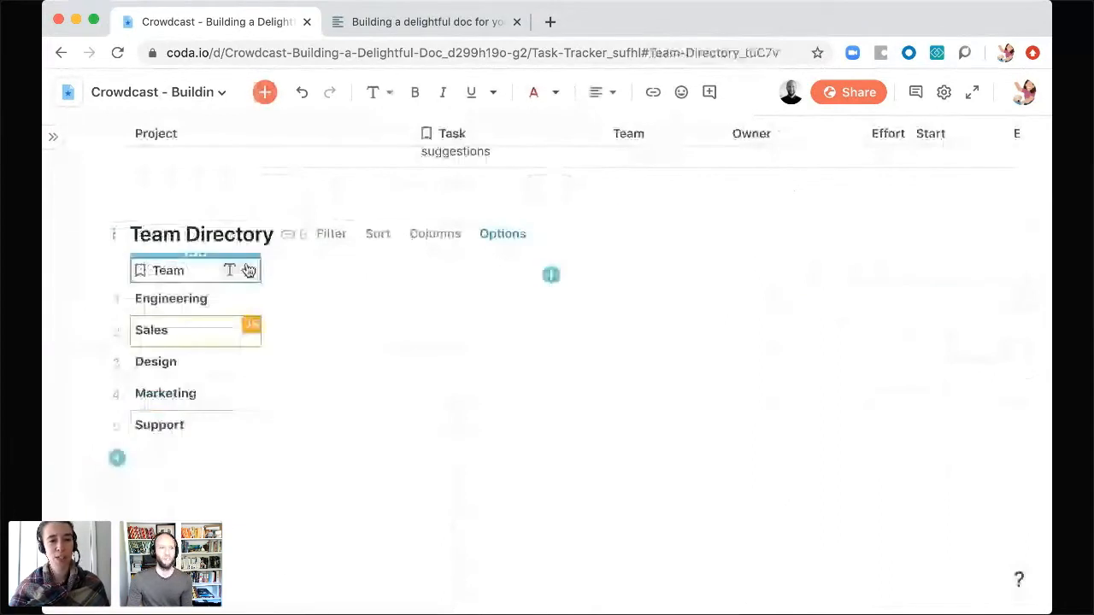
{"action": "left_click", "coordinate": [242, 268]}
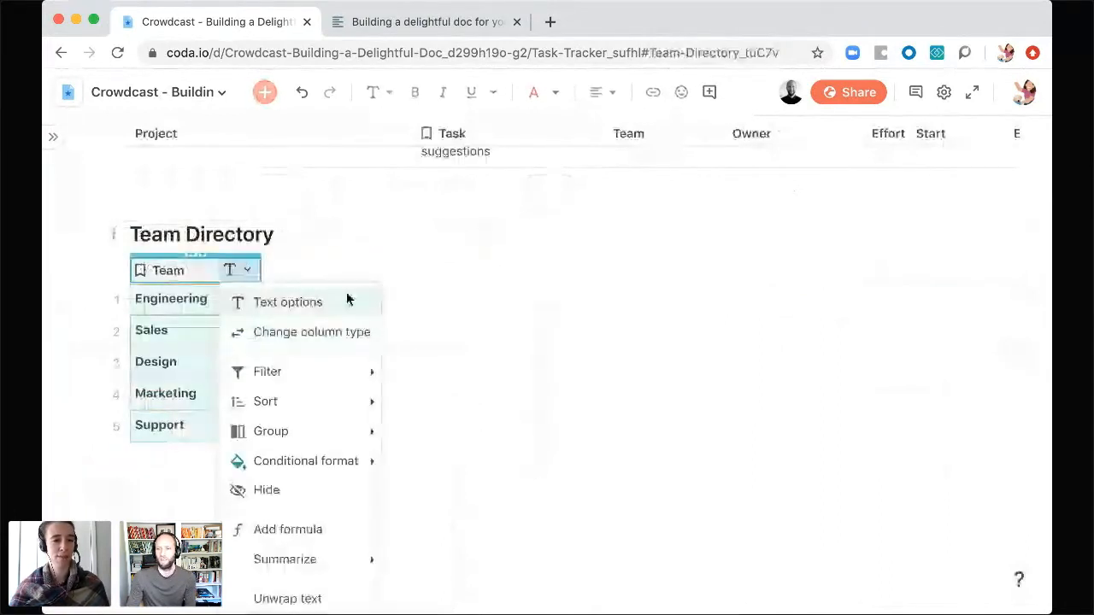
{"action": "left_click", "coordinate": [186, 332]}
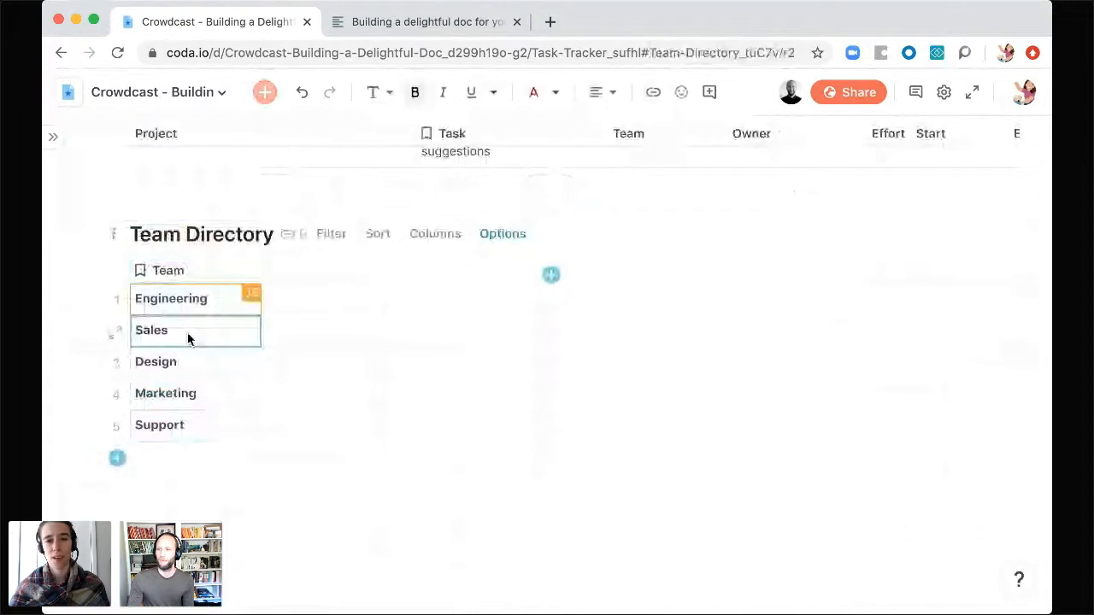
{"action": "scroll", "coordinate": [396, 359], "scroll_direction": "up", "scroll_amount": 4}
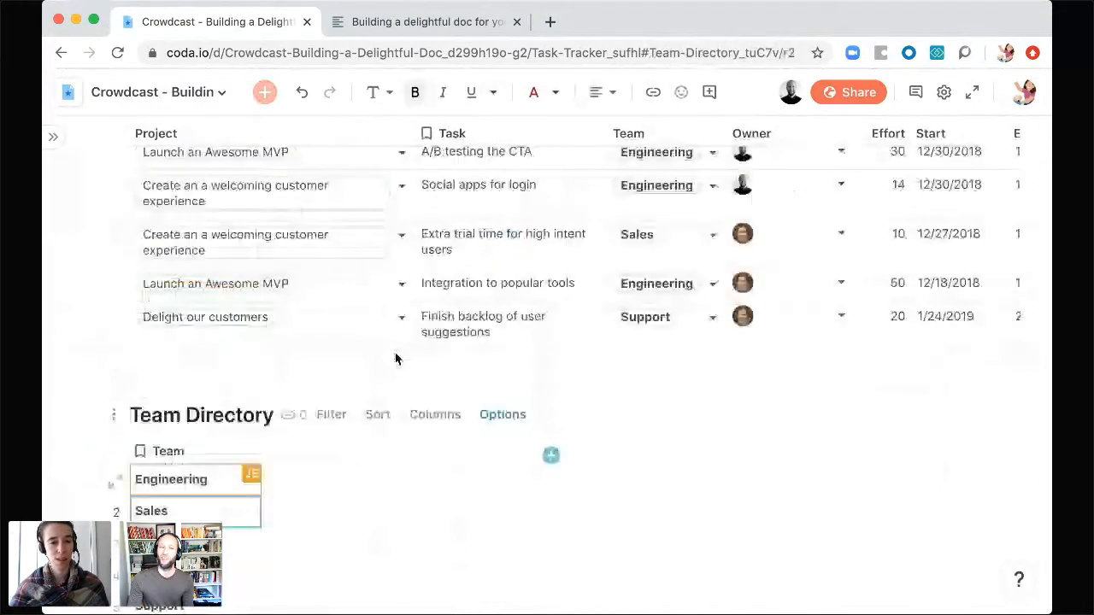
{"action": "scroll", "coordinate": [210, 449], "scroll_direction": "down", "scroll_amount": 1}
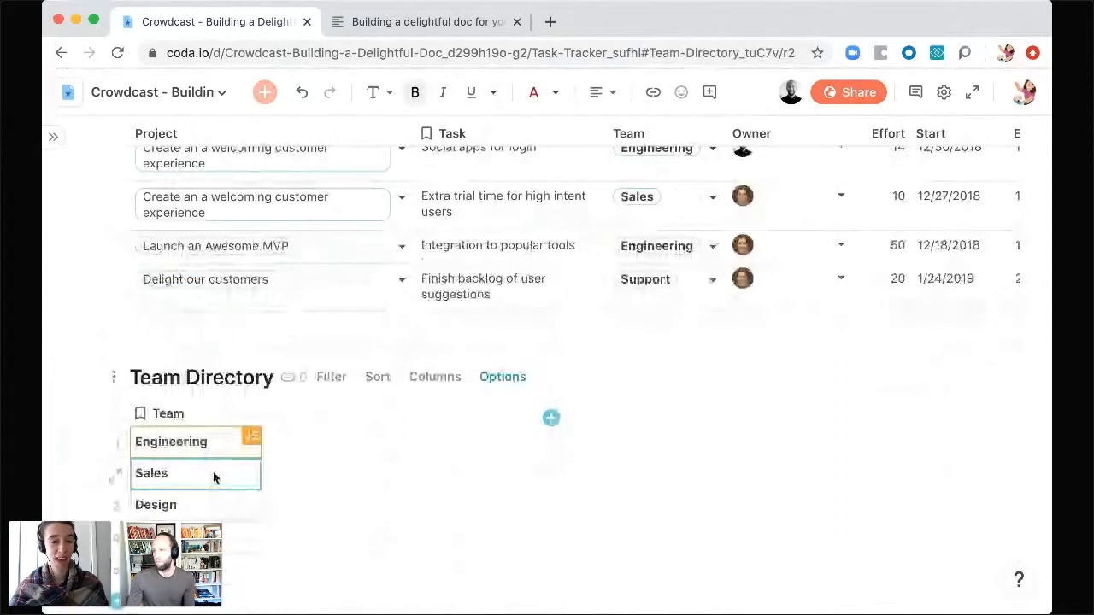
- Highlight Engineering in light red and Sales in light pink in the Team Directory table
{"action": "left_click", "coordinate": [220, 442]}
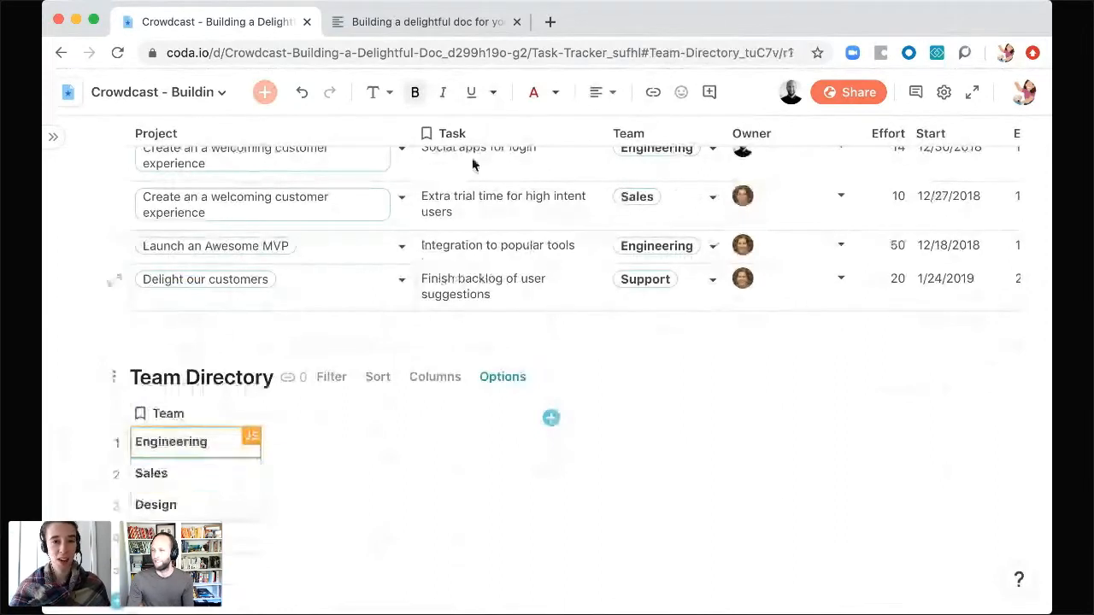
{"action": "left_click", "coordinate": [555, 92]}
{"action": "left_click", "coordinate": [515, 190]}
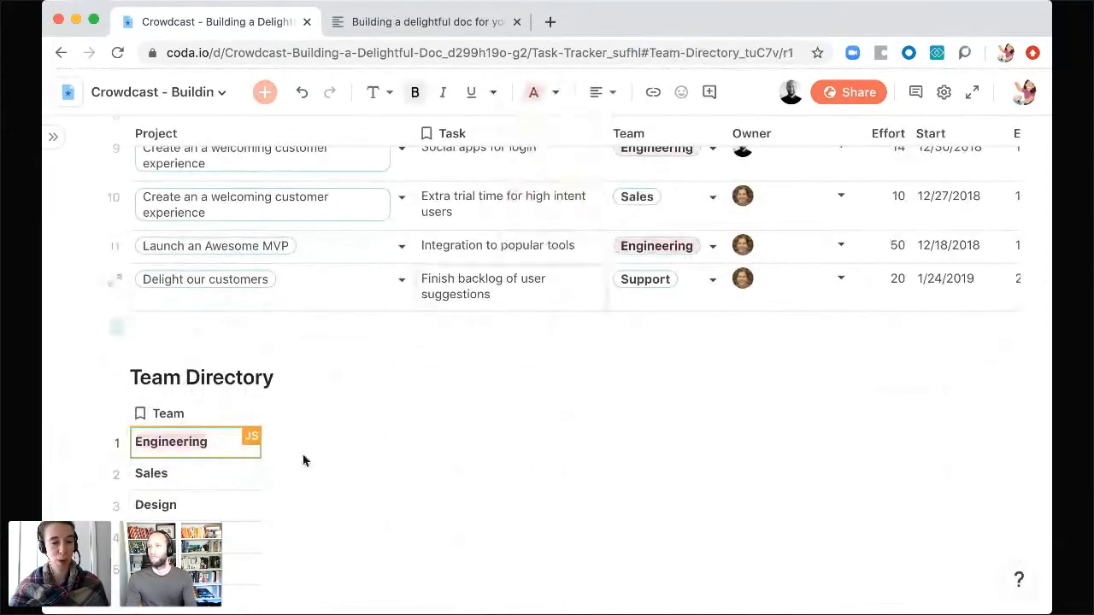
{"action": "left_click", "coordinate": [220, 474]}
{"action": "left_click", "coordinate": [555, 94]}
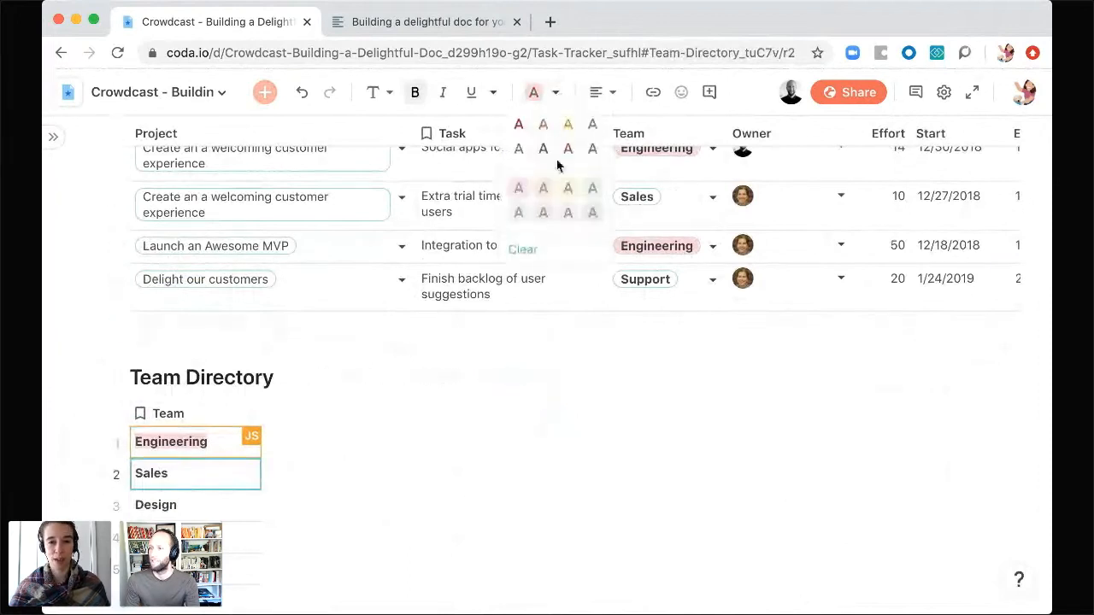
{"action": "left_click", "coordinate": [569, 215]}
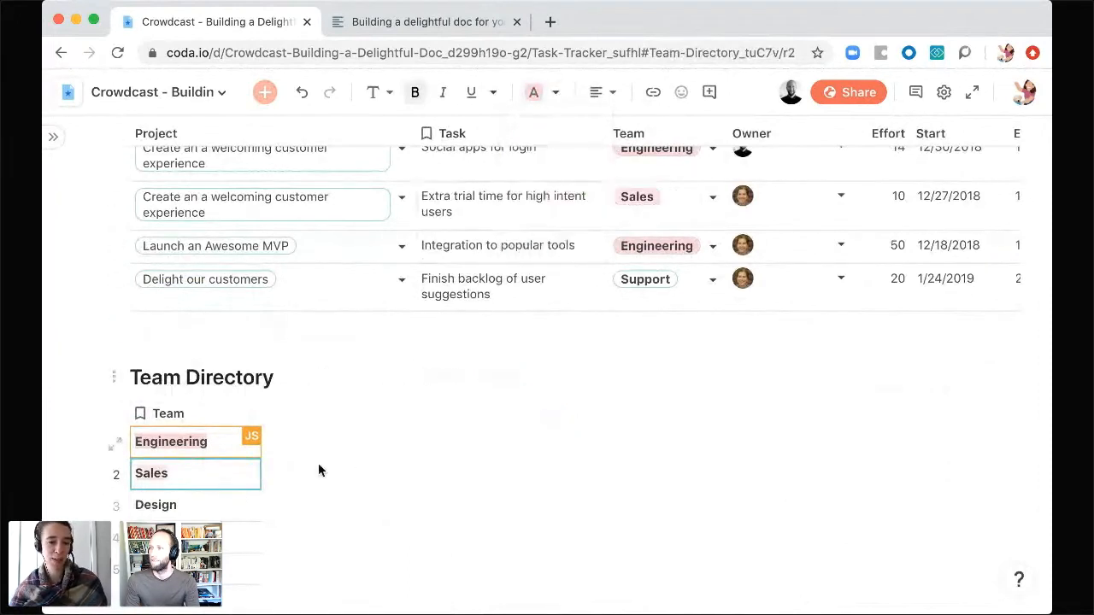
- Highlight Design in light blue and Marketing in light green in the Team Directory table
{"action": "left_click", "coordinate": [233, 505]}
{"action": "left_click", "coordinate": [553, 94]}
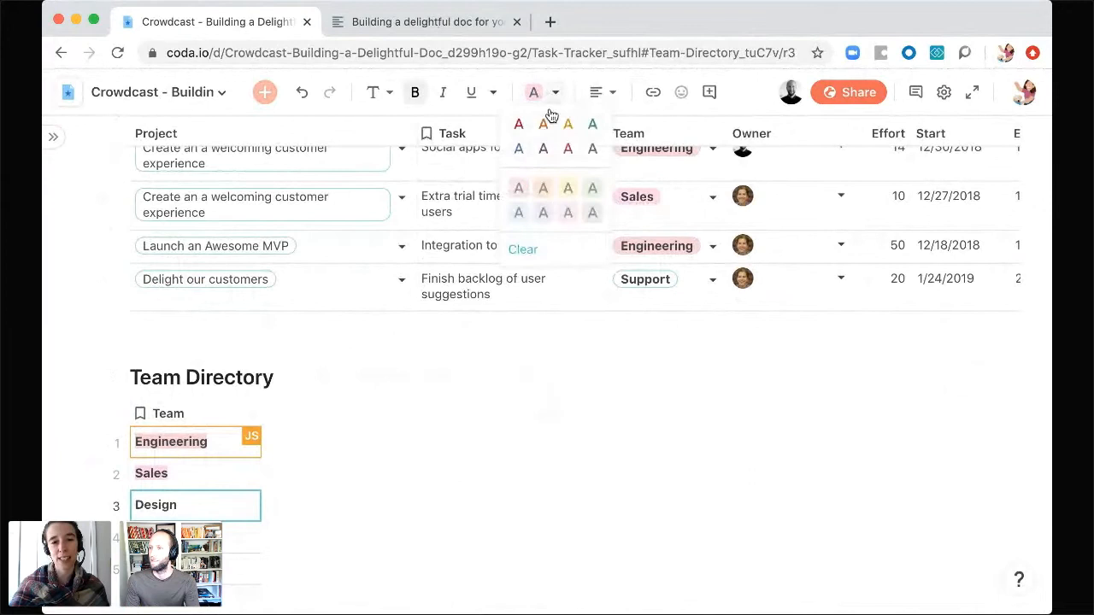
{"action": "left_click", "coordinate": [518, 214]}
{"action": "left_click", "coordinate": [232, 546]}
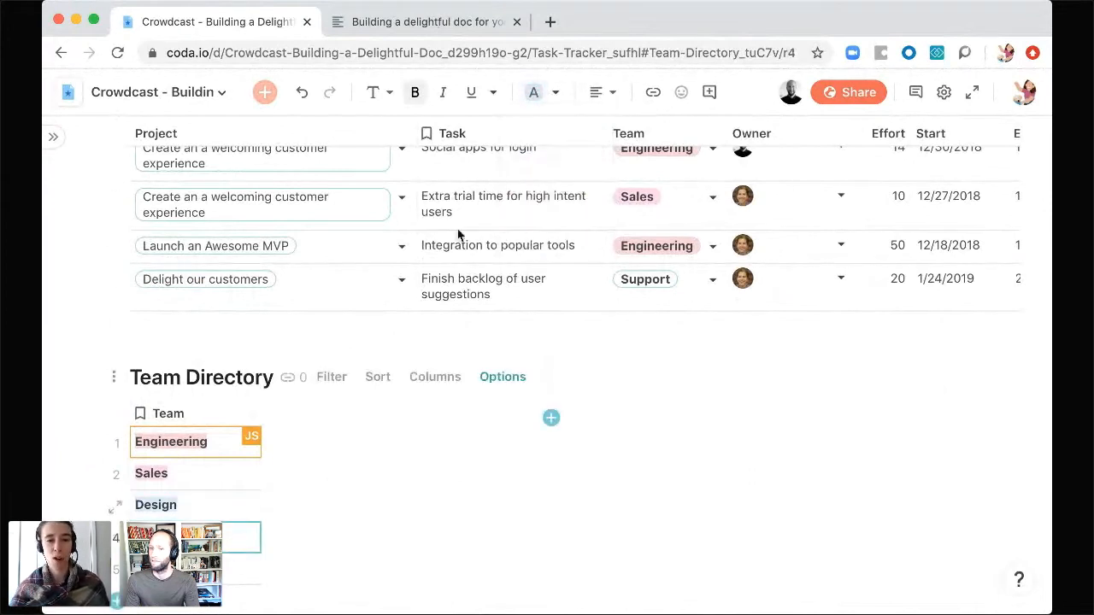
{"action": "left_click", "coordinate": [553, 94]}
{"action": "left_click", "coordinate": [593, 189]}
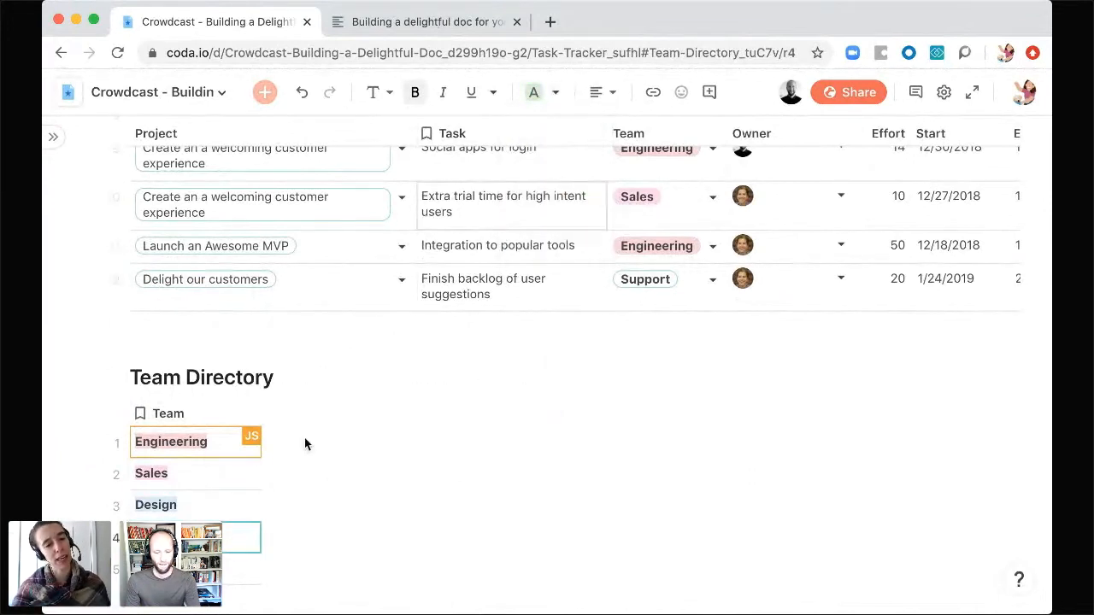
- Highlight Support in light orange in the Team Directory table
{"action": "left_click", "coordinate": [224, 566]}
{"action": "left_click", "coordinate": [554, 94]}
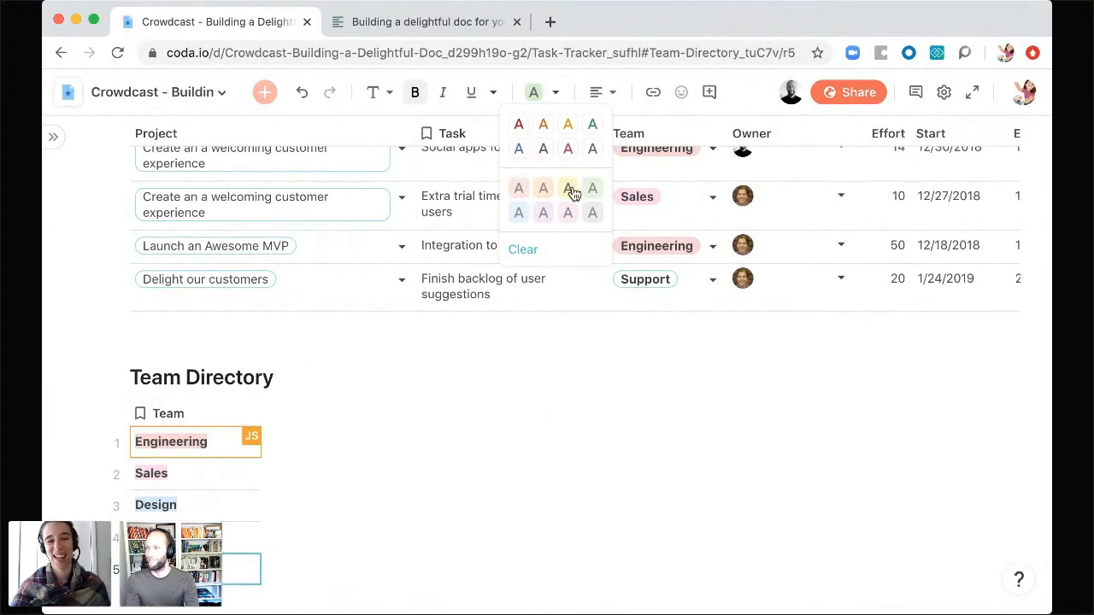
{"action": "left_click", "coordinate": [544, 187]}
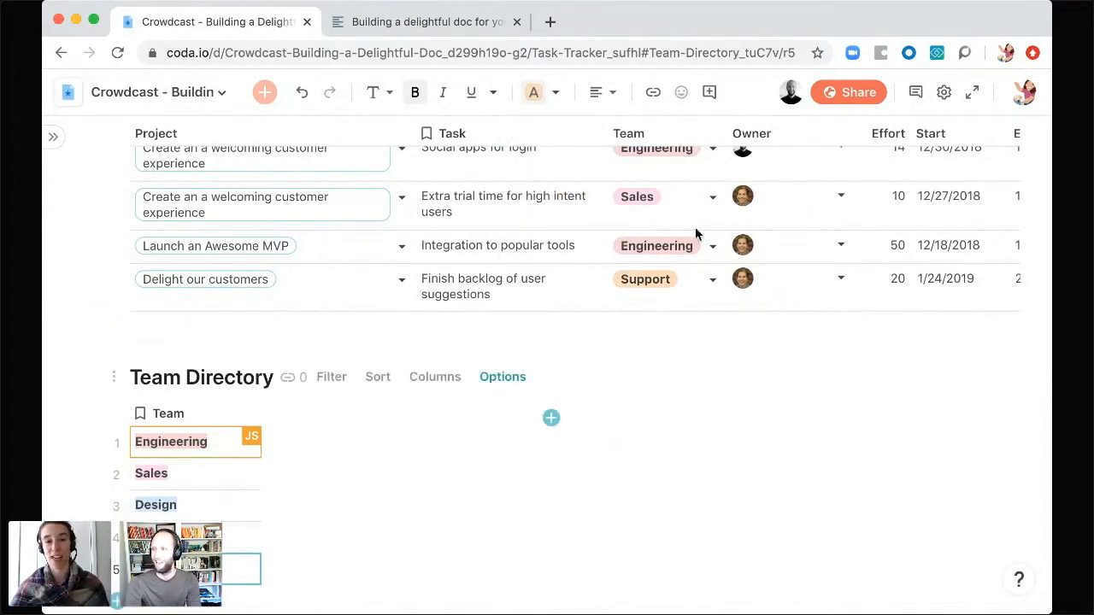
- Open the Status section and highlight the Done entry of its table in light green
{"action": "scroll", "coordinate": [852, 178], "scroll_direction": "up", "scroll_amount": 1}
{"action": "scroll", "coordinate": [851, 180], "scroll_direction": "up", "scroll_amount": 10}
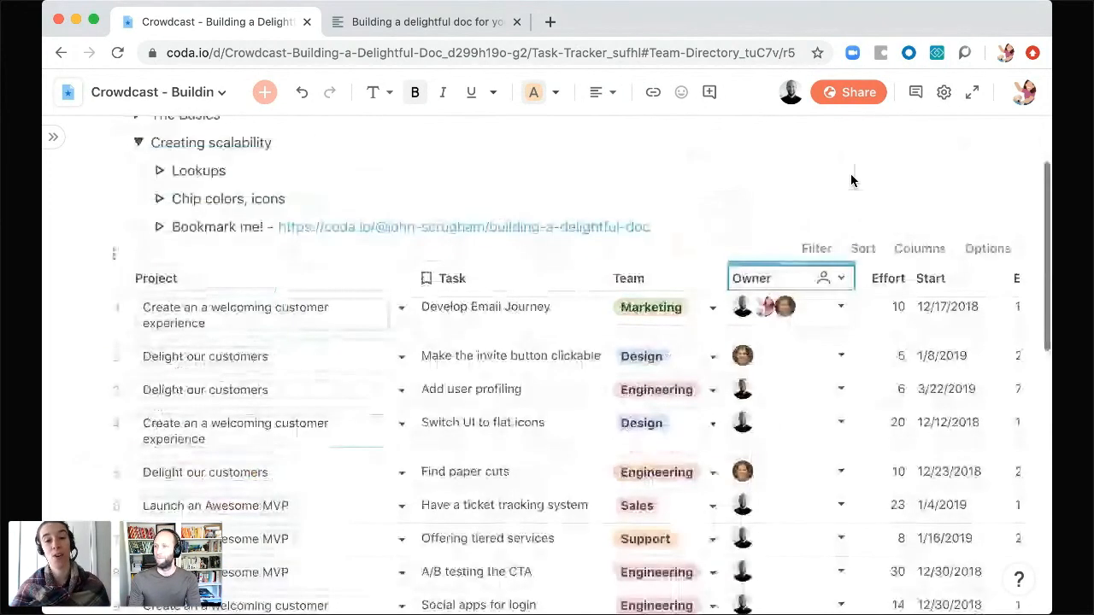
{"action": "scroll", "coordinate": [851, 175], "scroll_direction": "up", "scroll_amount": 1}
{"action": "scroll", "coordinate": [655, 483], "scroll_direction": "down", "scroll_amount": 3}
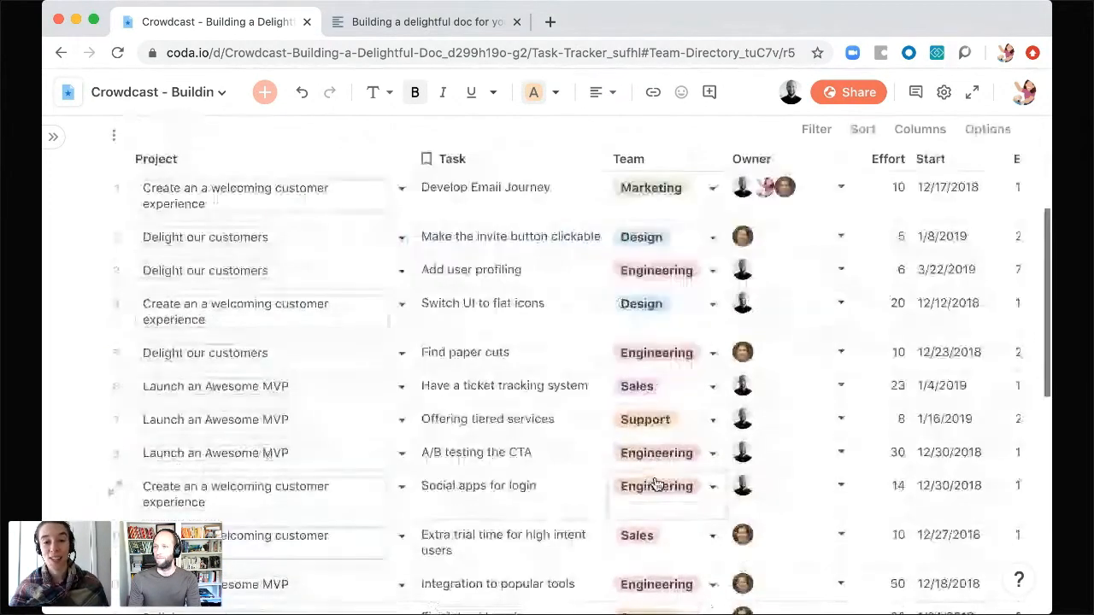
{"action": "scroll", "coordinate": [671, 344], "scroll_direction": "up", "scroll_amount": 1}
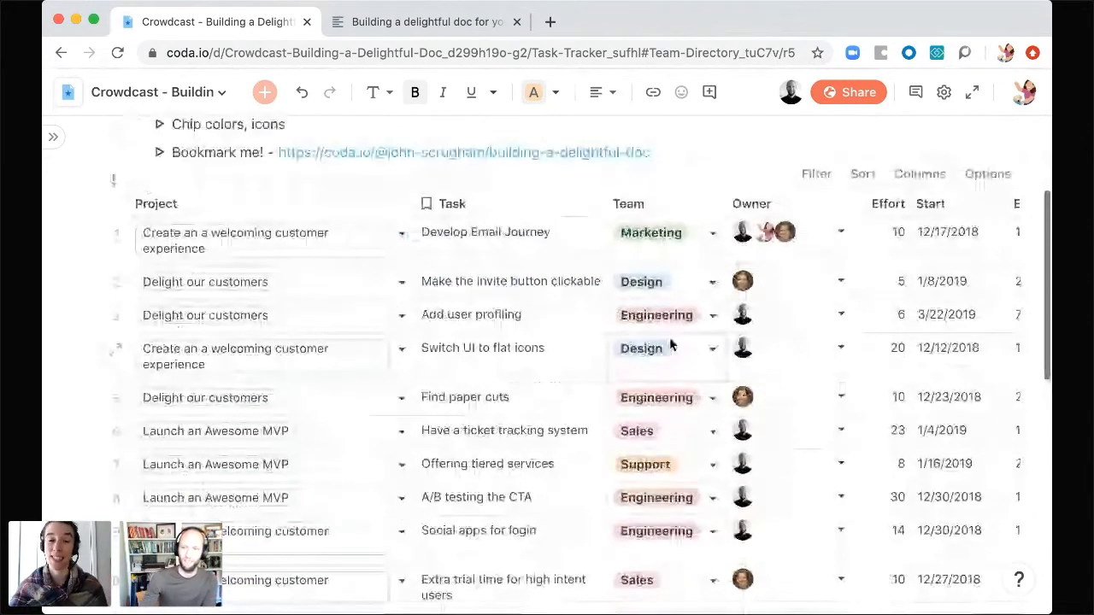
{"action": "scroll", "coordinate": [928, 415], "scroll_direction": "right", "scroll_amount": 5}
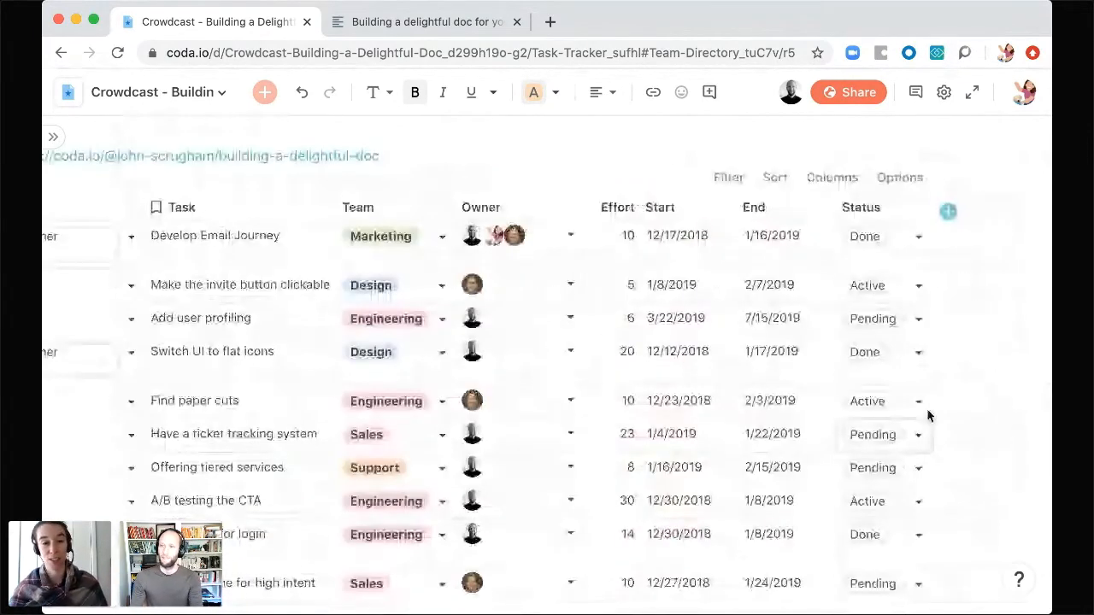
{"action": "left_click", "coordinate": [53, 136]}
{"action": "left_click", "coordinate": [137, 246]}
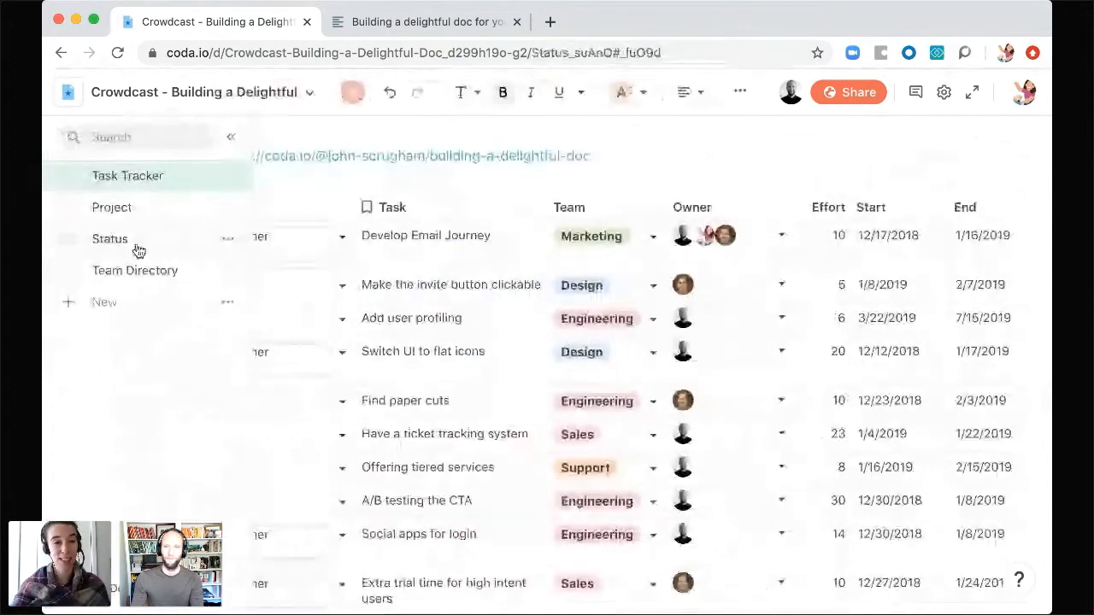
{"action": "left_click", "coordinate": [421, 300]}
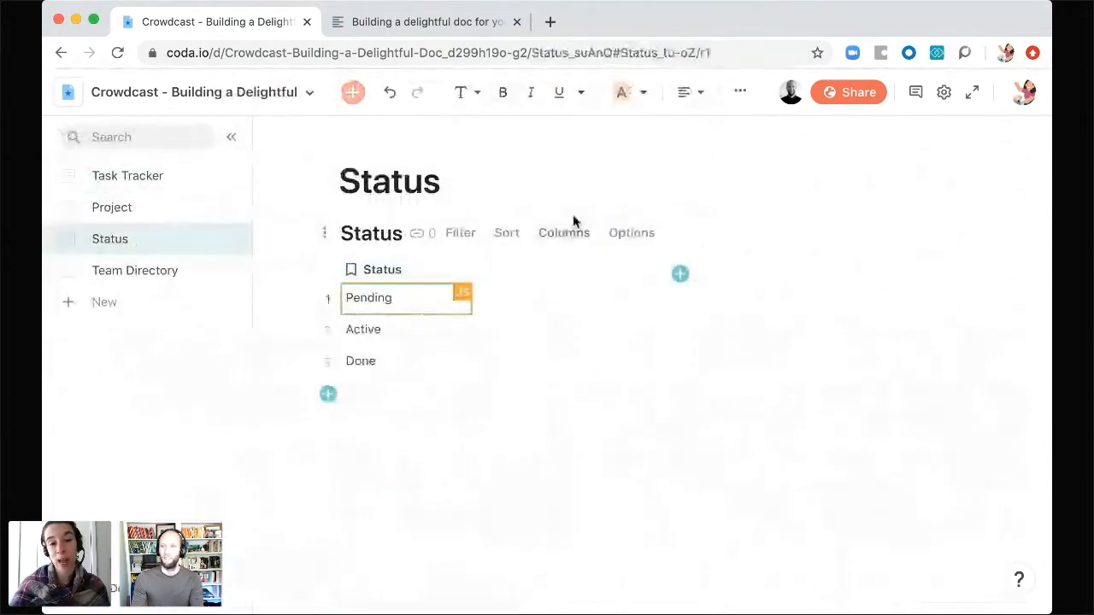
{"action": "left_click", "coordinate": [422, 369]}
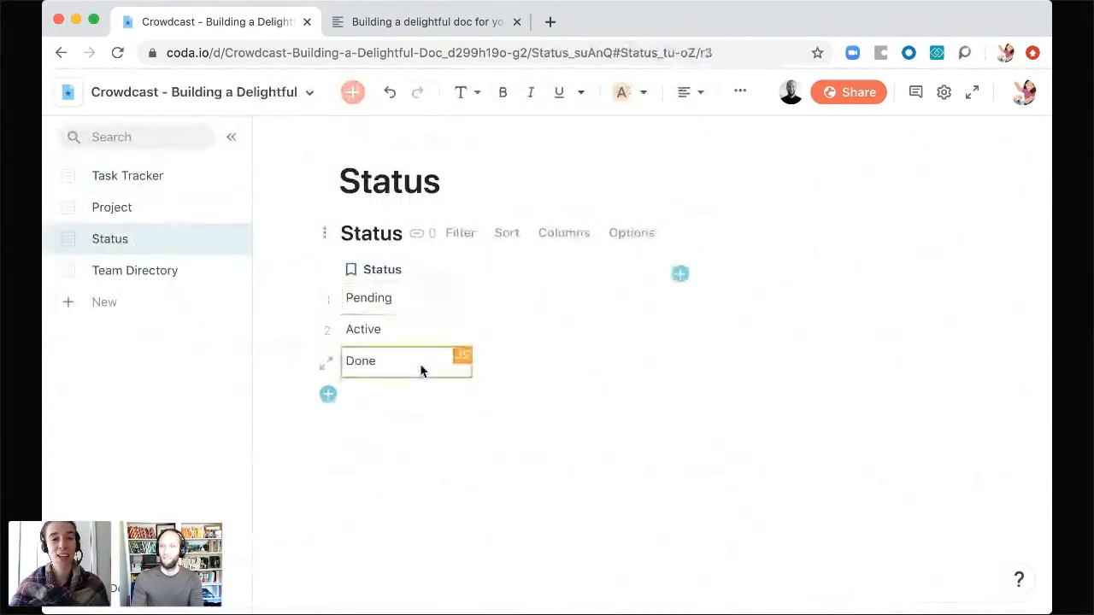
{"action": "left_click", "coordinate": [642, 92]}
{"action": "left_click", "coordinate": [681, 187]}
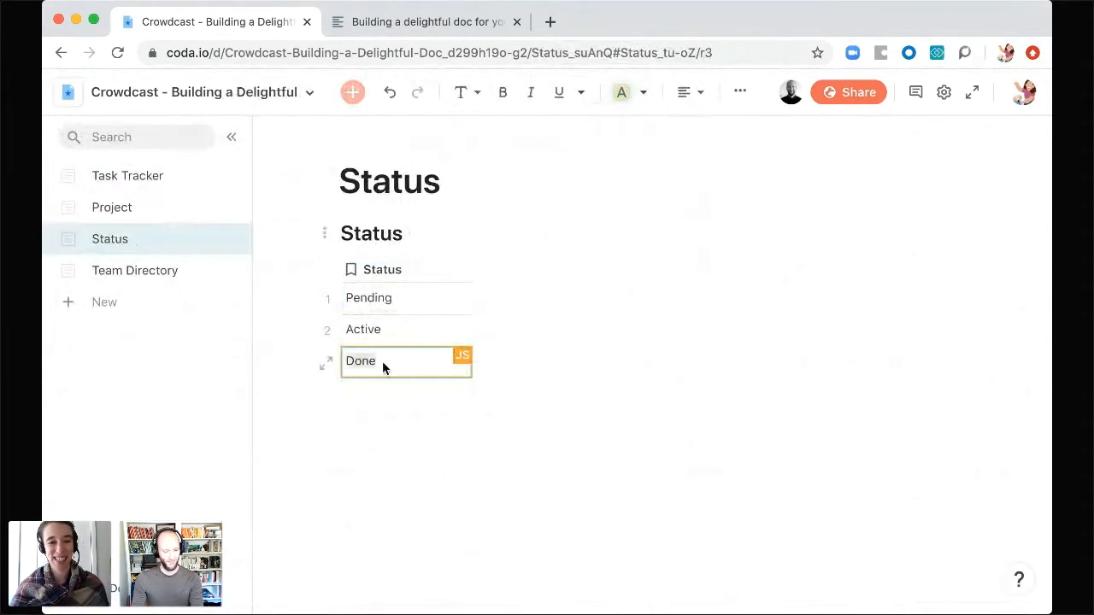
- Highlight the Active entry of the Status table in light yellow
{"action": "left_click", "coordinate": [383, 331]}
{"action": "left_click", "coordinate": [643, 92]}
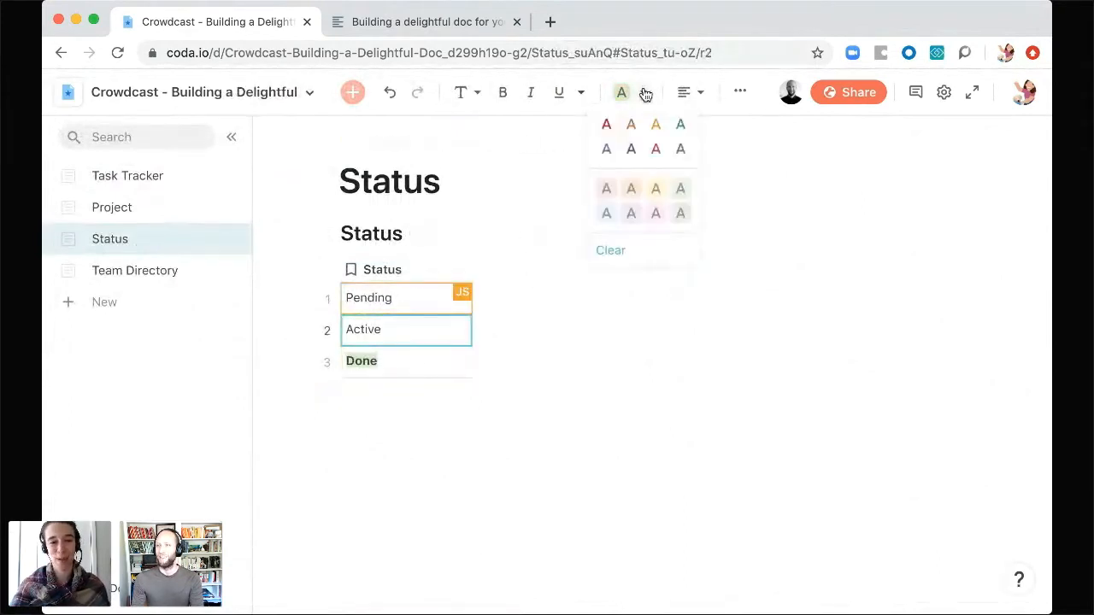
{"action": "left_click", "coordinate": [656, 188]}
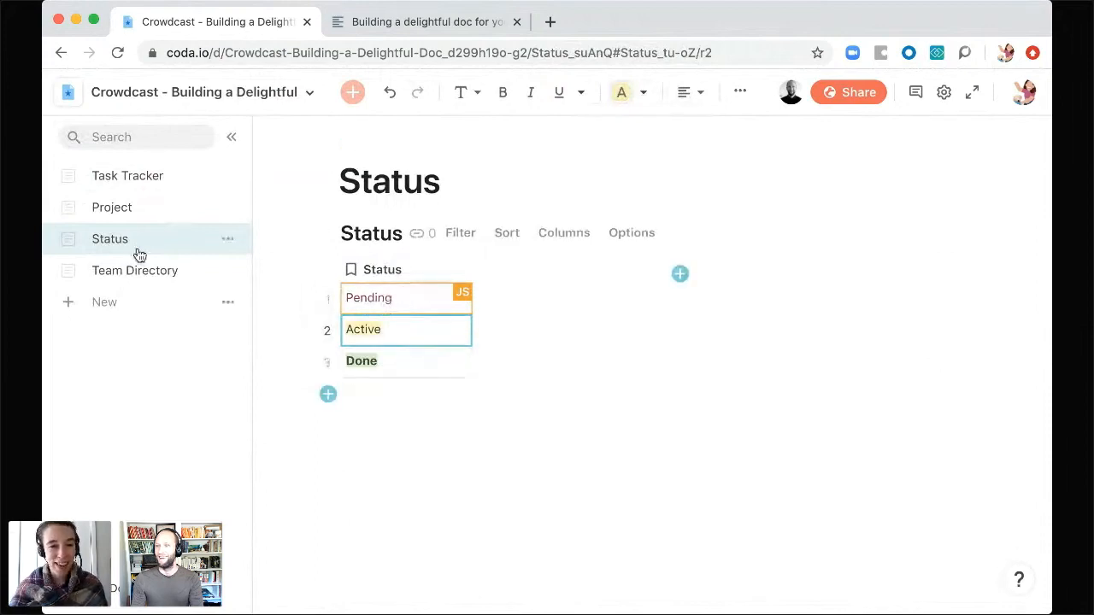
- Open the Task Tracker section and set the status of the "Make the invite button clickable" task to Done
{"action": "left_click", "coordinate": [140, 185]}
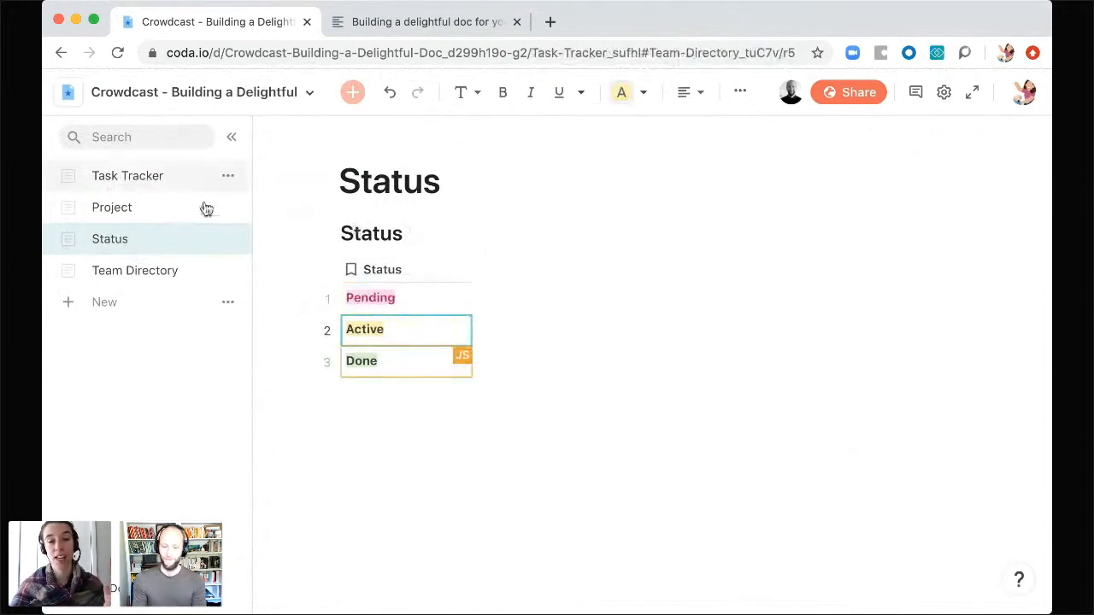
{"action": "left_click", "coordinate": [195, 177]}
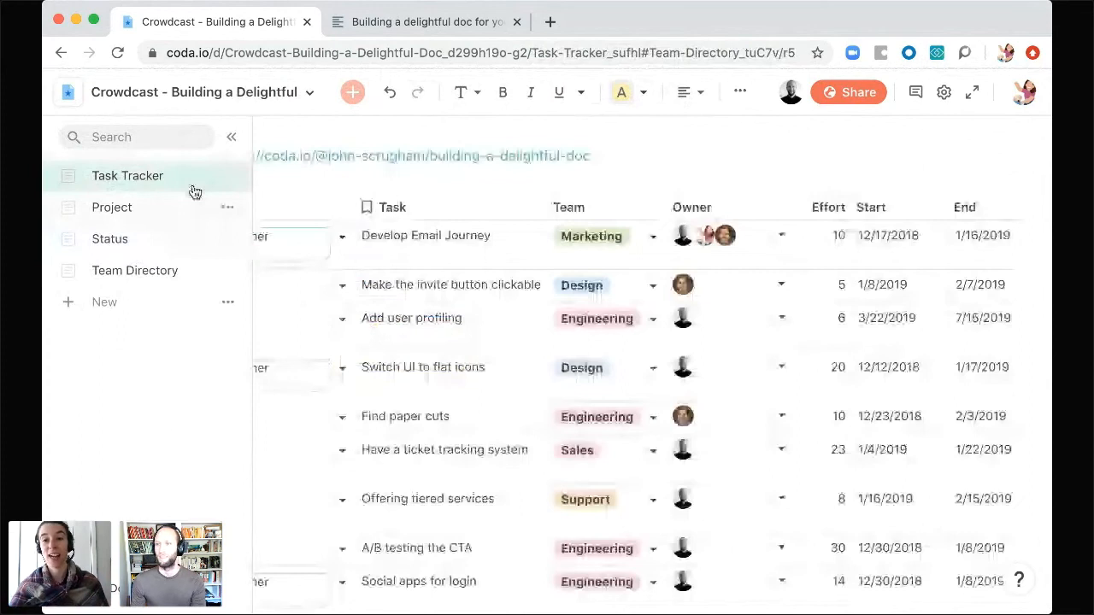
{"action": "scroll", "coordinate": [929, 205], "scroll_direction": "right", "scroll_amount": 2}
{"action": "left_click_drag", "start_coordinate": [930, 204], "coordinate": [967, 201]}
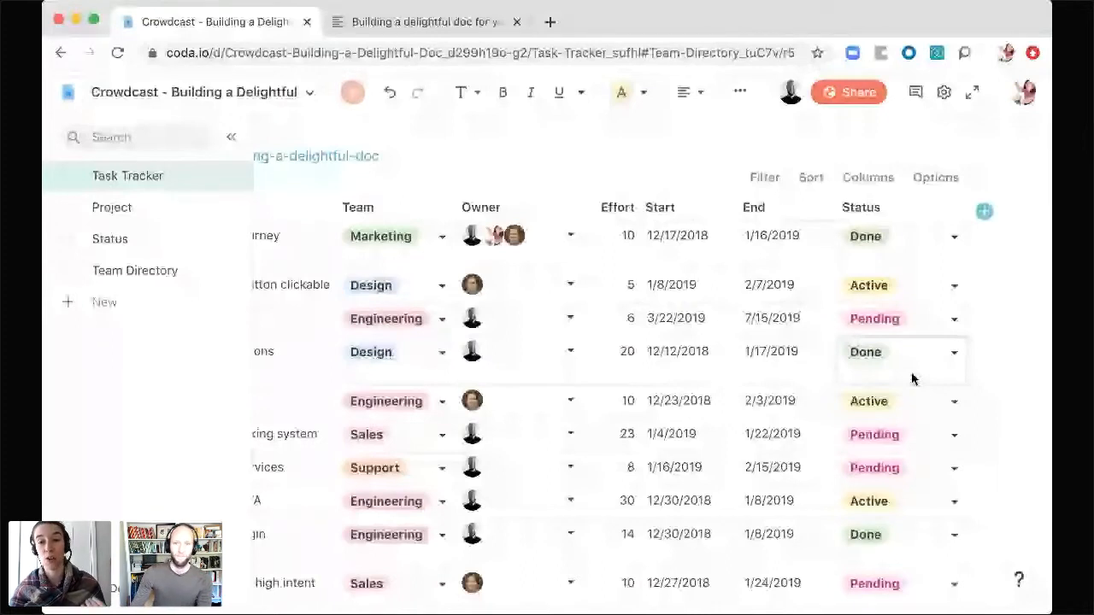
{"action": "left_click", "coordinate": [944, 292]}
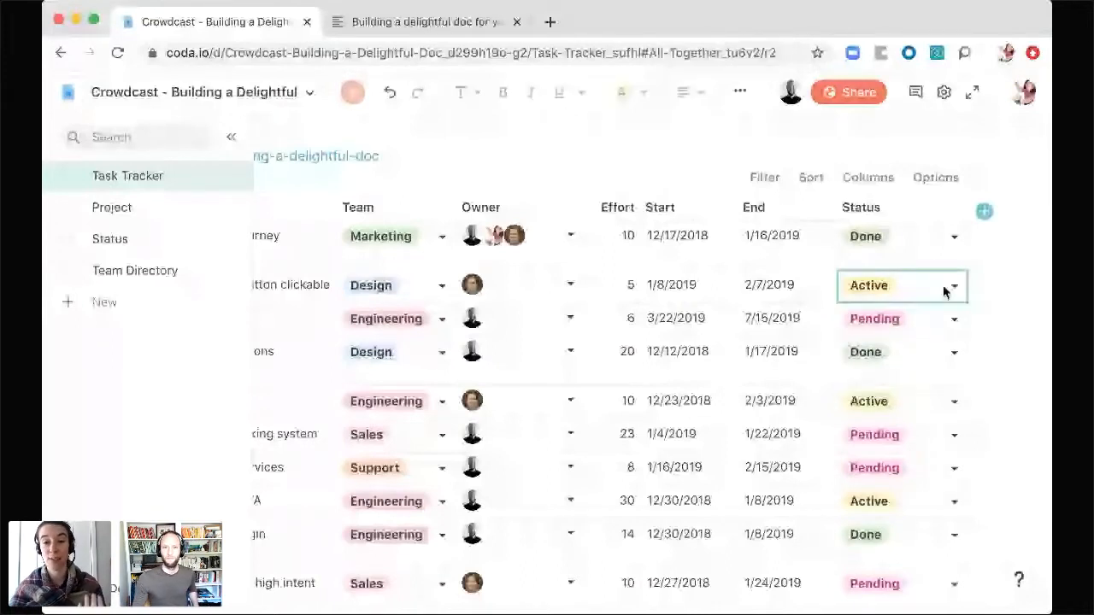
{"action": "left_click", "coordinate": [944, 291]}
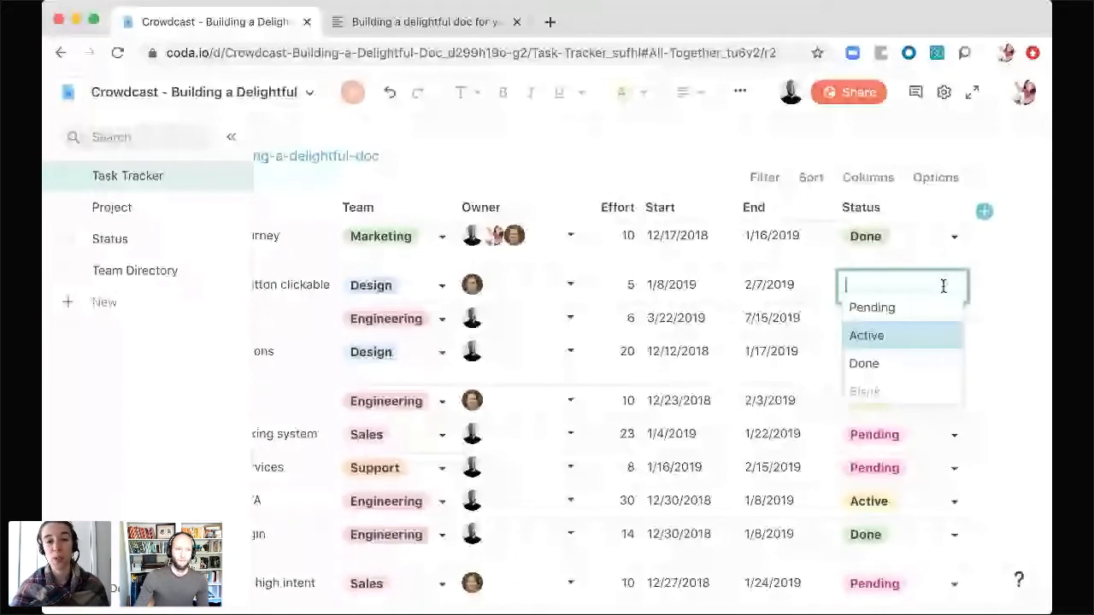
{"action": "scroll", "coordinate": [653, 402], "scroll_direction": "left", "scroll_amount": 5}
{"action": "scroll", "coordinate": [665, 376], "scroll_direction": "right", "scroll_amount": 2}
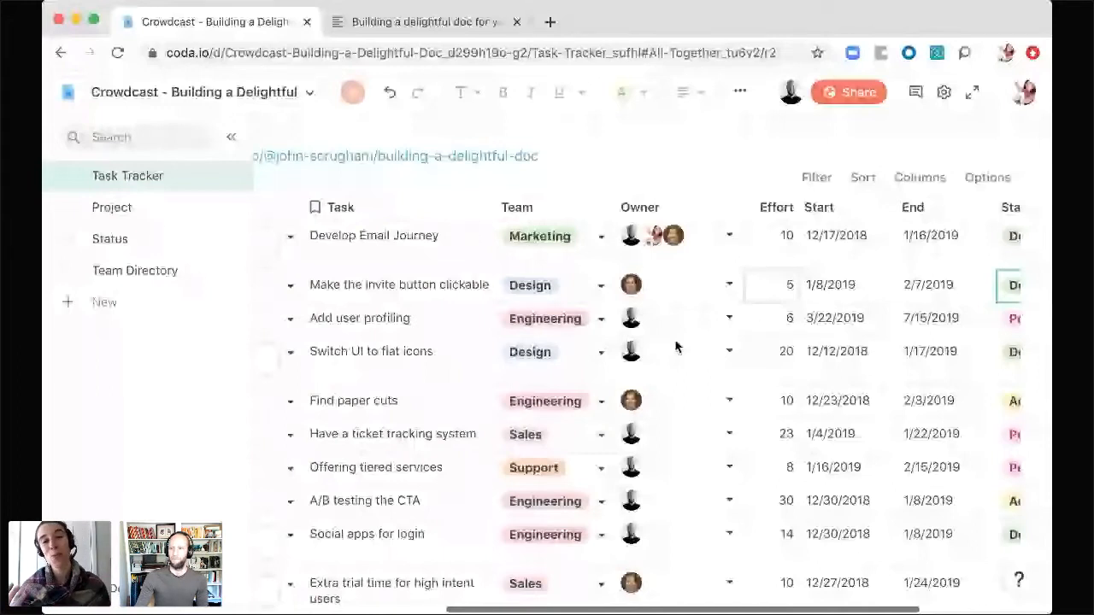
- Collapse the section list and review the Task Tracker table's colored chips from the Status column back to the Project column
{"action": "left_click", "coordinate": [231, 137]}
{"action": "scroll", "coordinate": [386, 342], "scroll_direction": "right", "scroll_amount": 1}
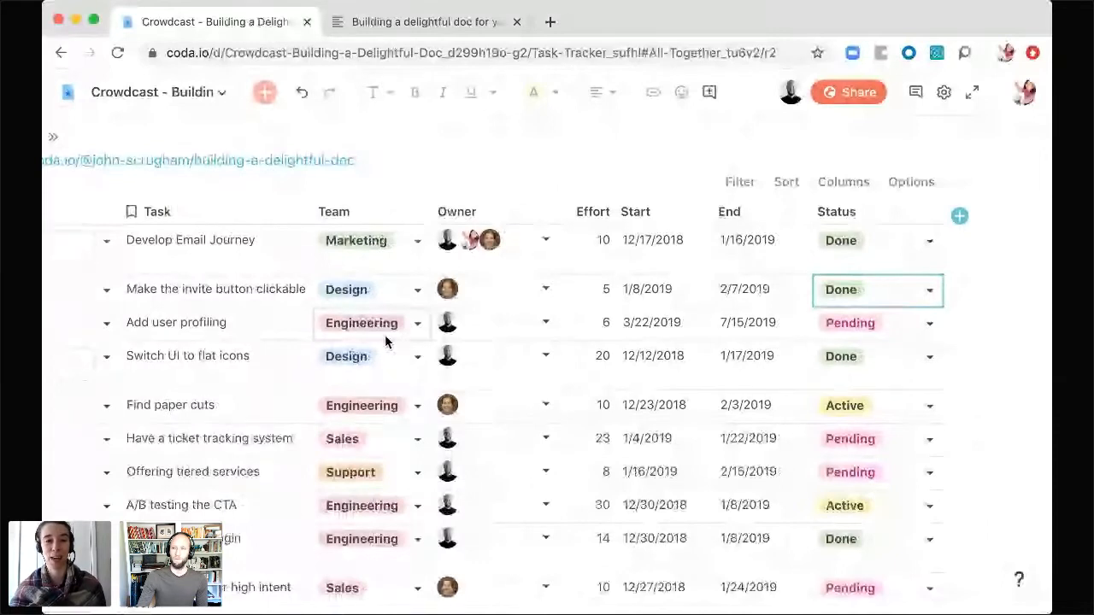
{"action": "scroll", "coordinate": [385, 340], "scroll_direction": "left", "scroll_amount": 1}
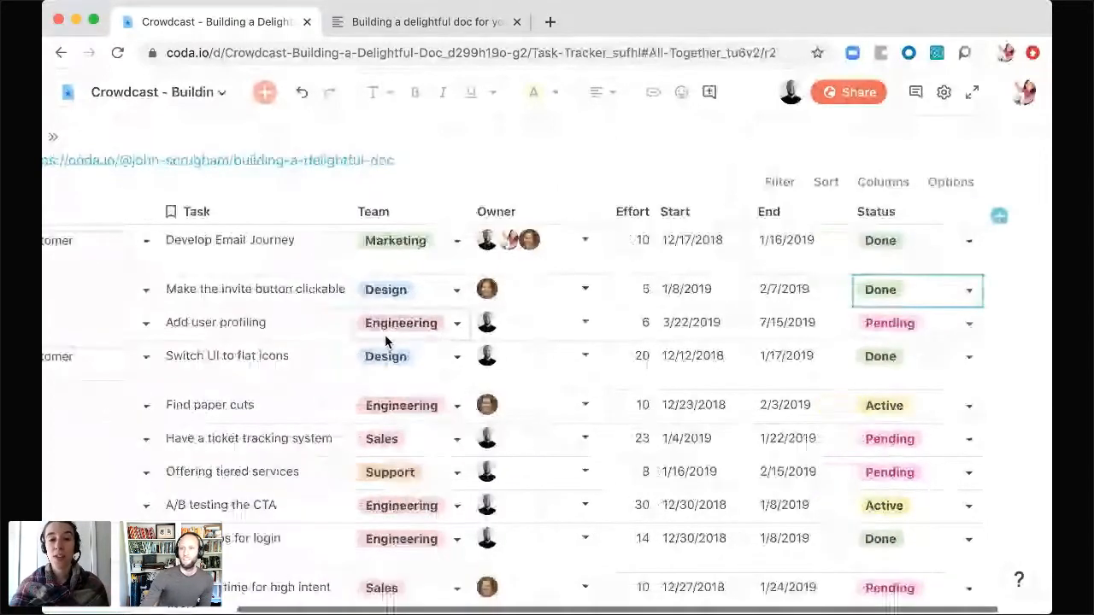
{"action": "scroll", "coordinate": [384, 340], "scroll_direction": "left", "scroll_amount": 5}
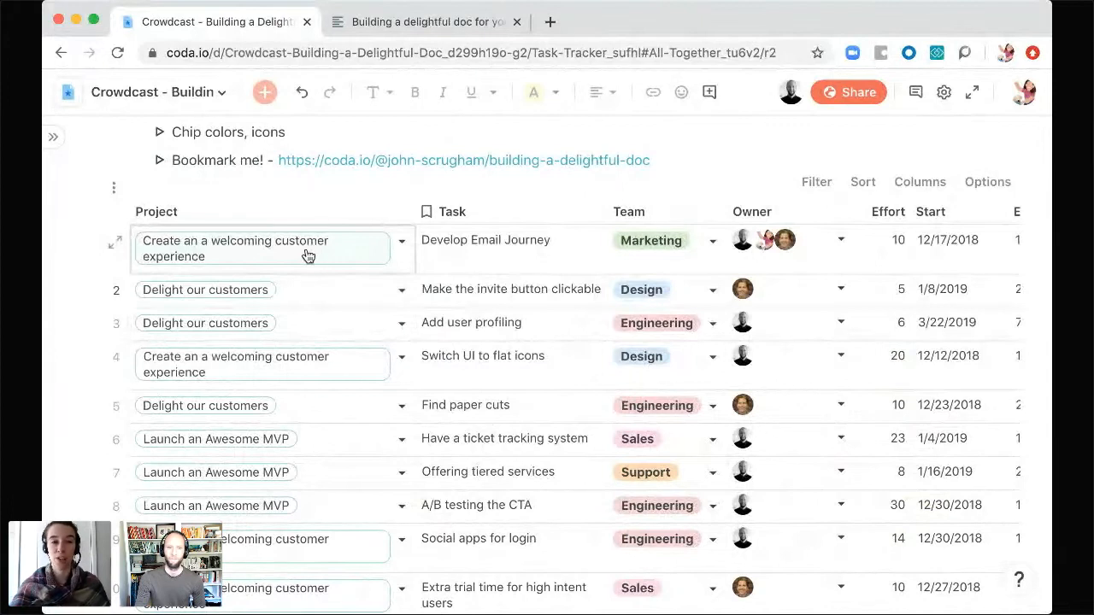
{"action": "mouse_move", "coordinate": [308, 257]}
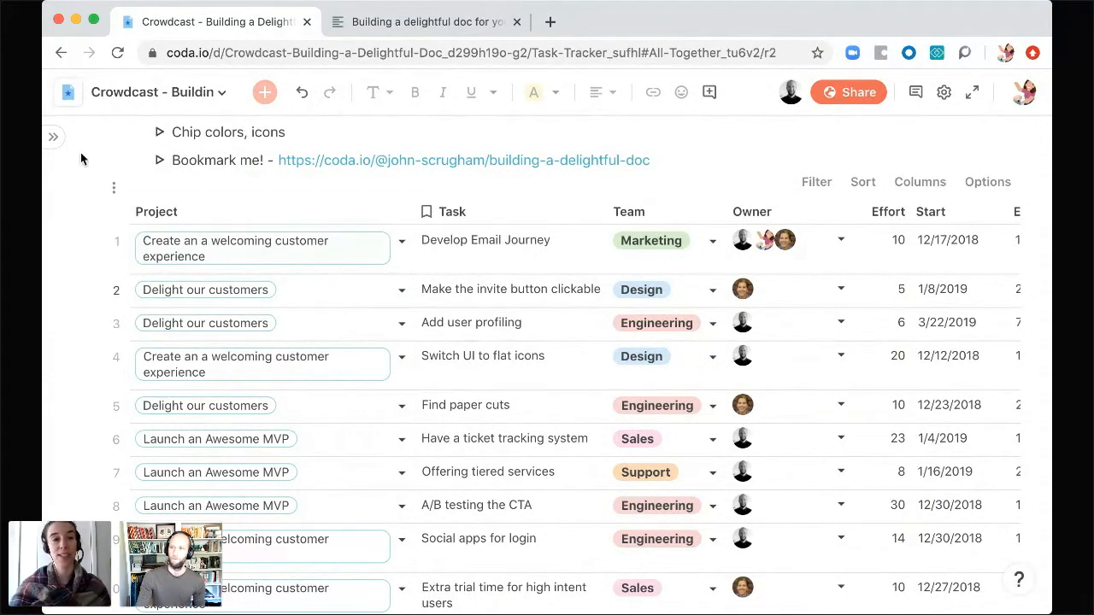
- Show the section list again, open the Project section and widen its table's Project column to fit each name on one line
{"action": "left_click", "coordinate": [53, 141]}
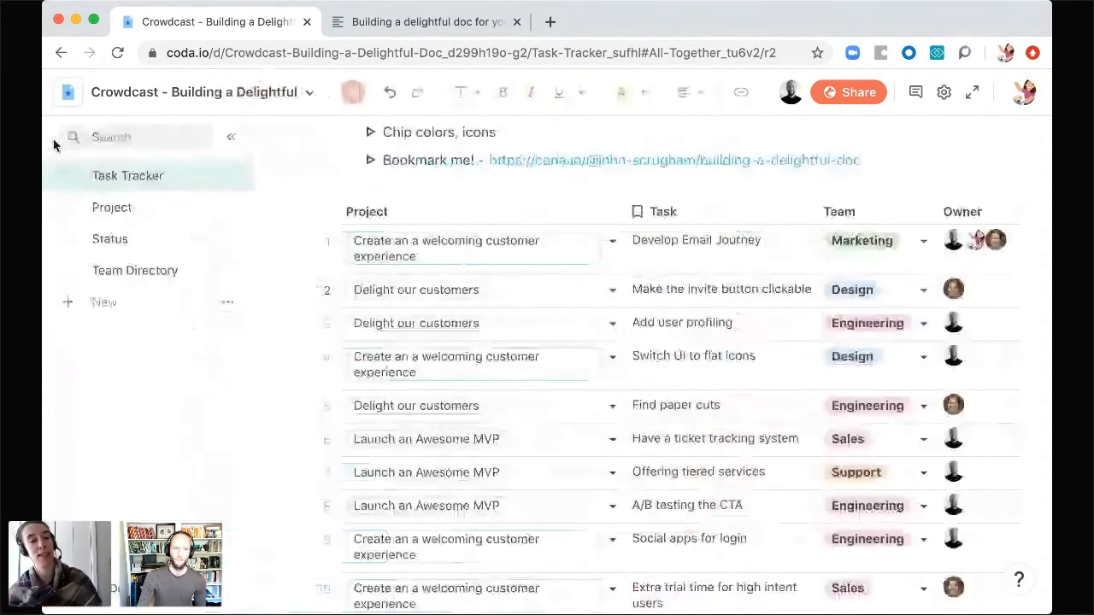
{"action": "left_click", "coordinate": [135, 215]}
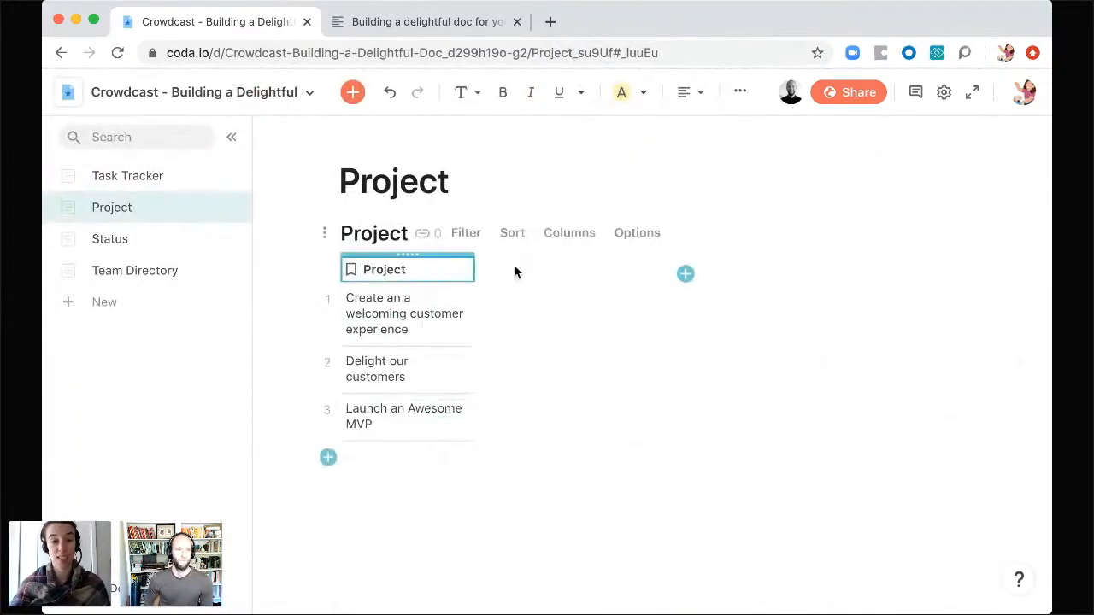
{"action": "left_click_drag", "start_coordinate": [475, 270], "coordinate": [649, 274]}
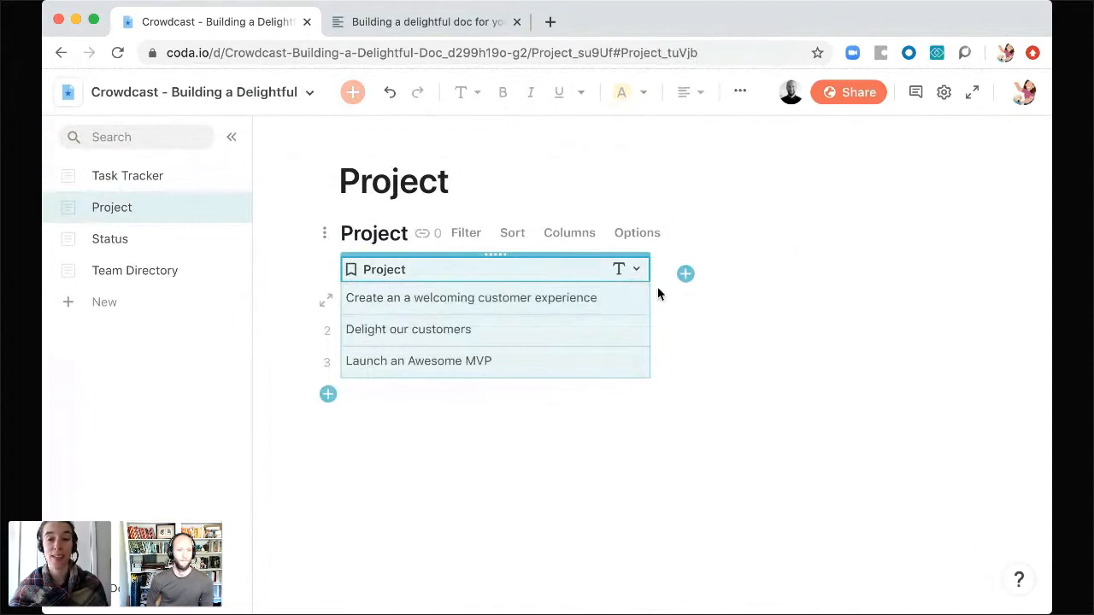
- Add a text column named Description to the Project table
{"action": "left_click", "coordinate": [688, 280]}
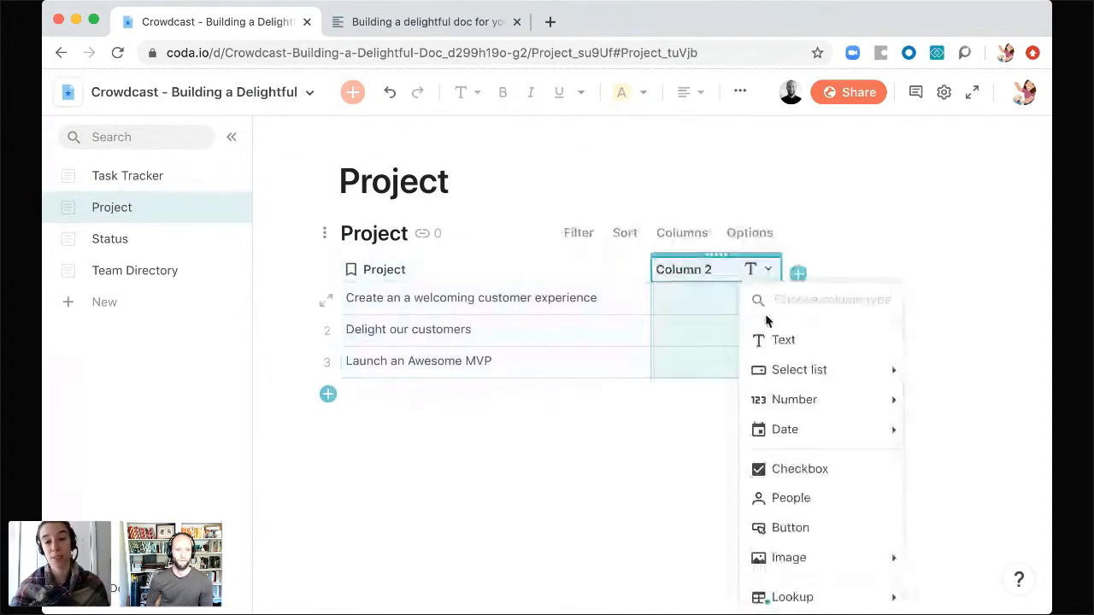
{"action": "type", "text": "Text"}
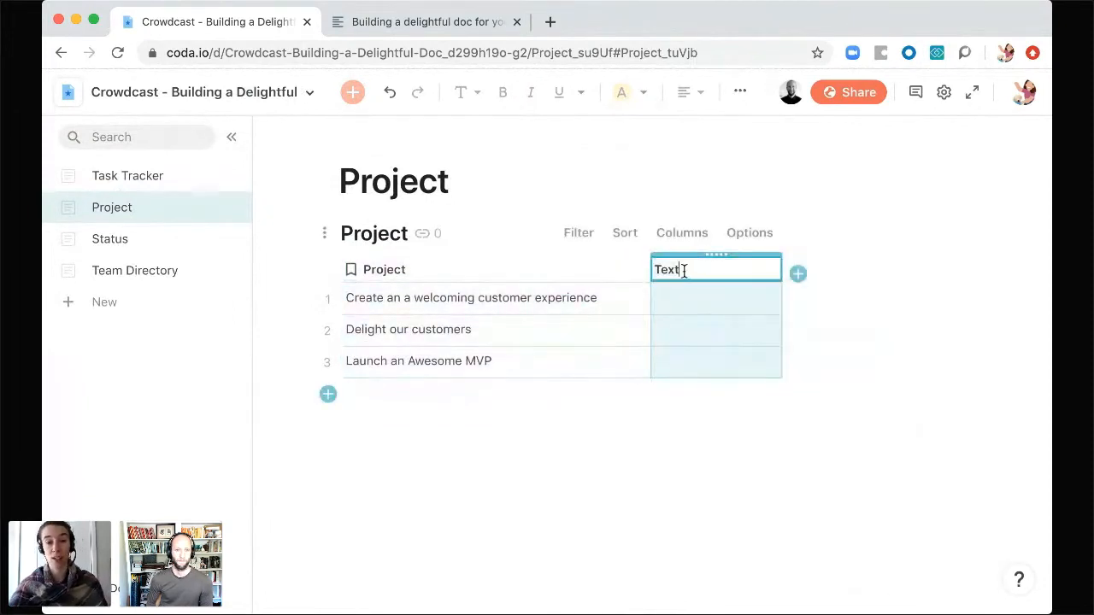
{"action": "type", "text": "De"}
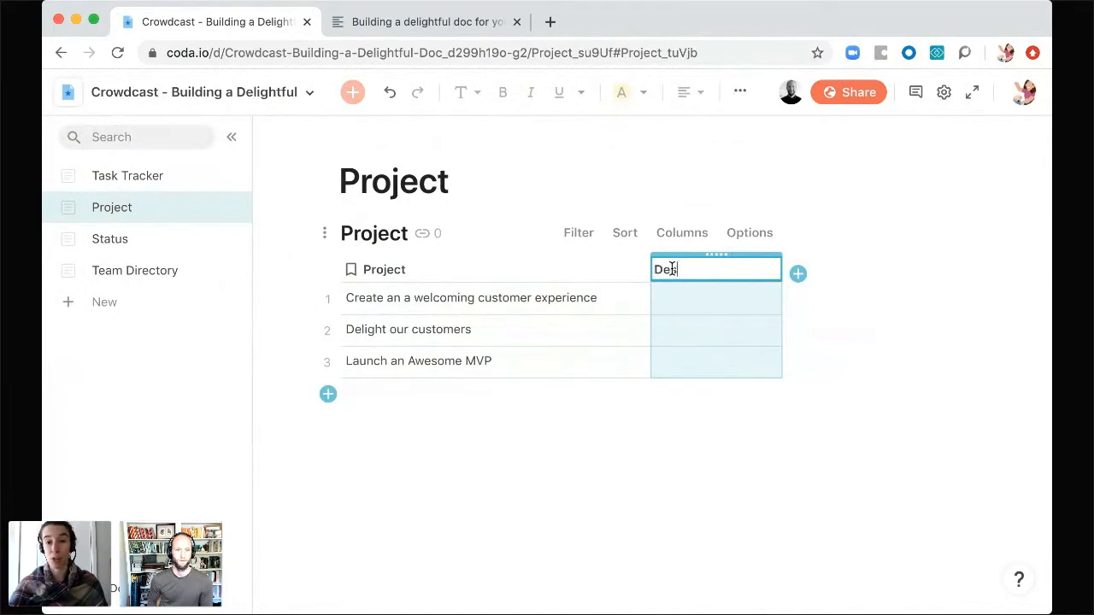
{"action": "type", "text": "scription"}
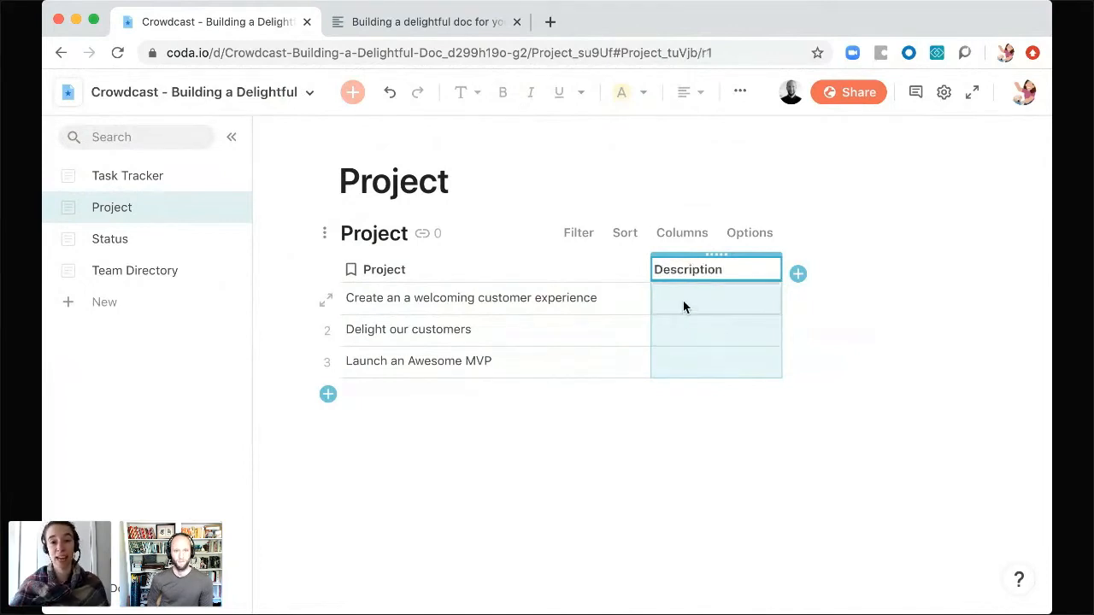
- Enter the descriptions "This project is all about making our product feel great!" and "Make them happy!" for the first two projects, and widen the Description column
{"action": "left_click", "coordinate": [684, 305]}
{"action": "type", "text": "This project "}
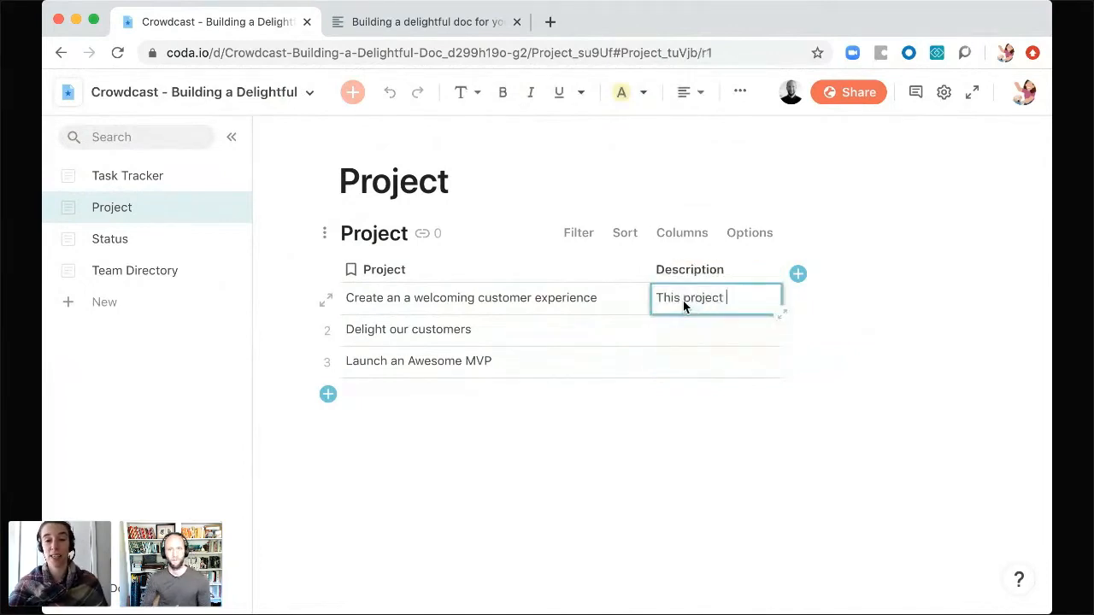
{"action": "type", "text": "is all about m"}
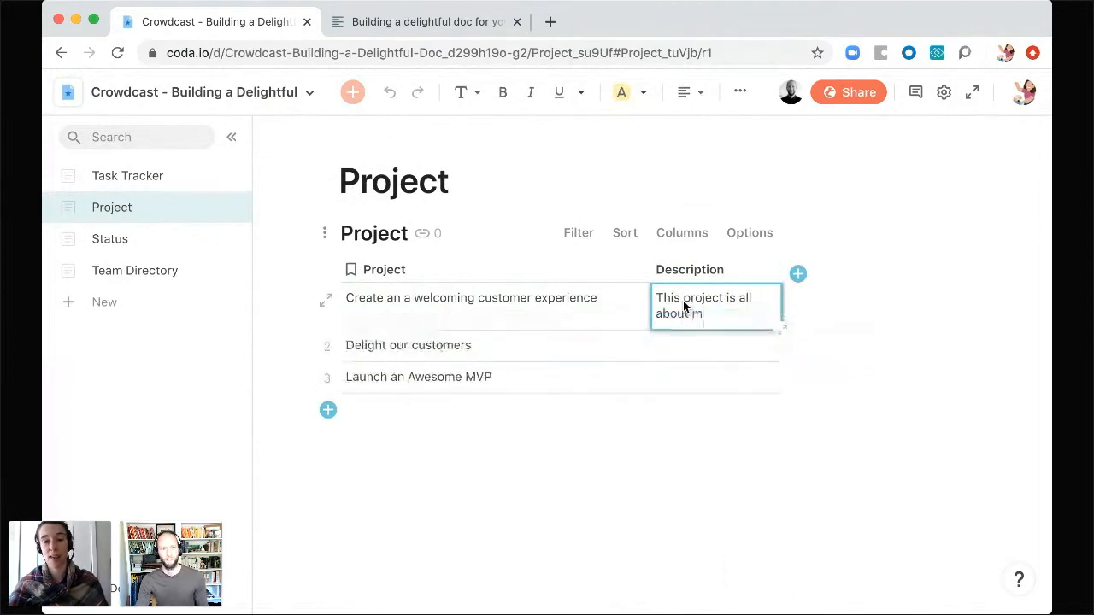
{"action": "type", "text": "aking our product feel great!"}
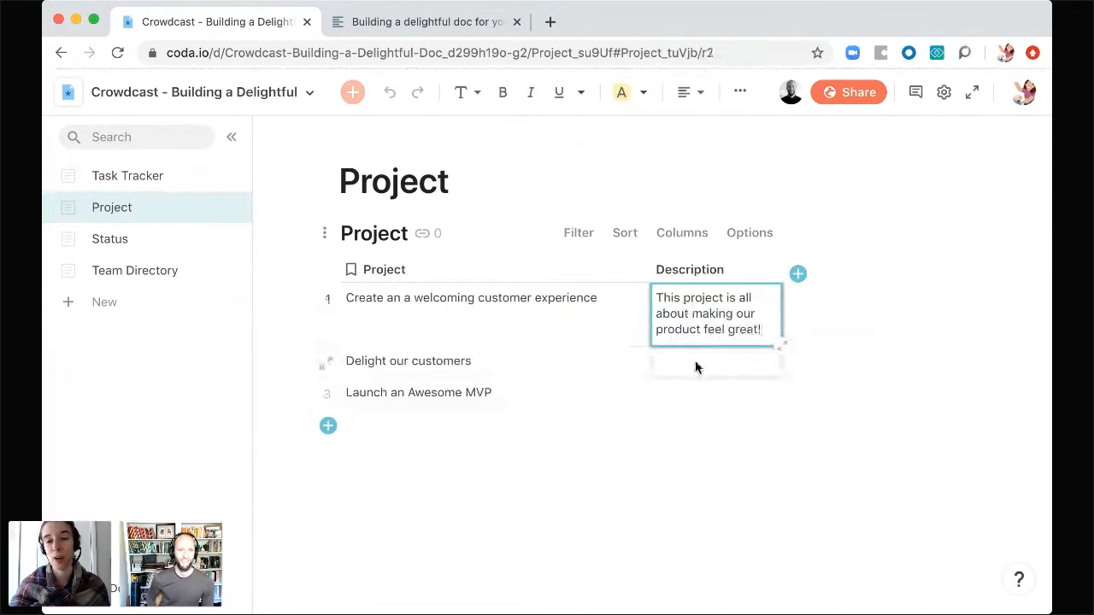
{"action": "left_click", "coordinate": [695, 361]}
{"action": "key", "text": "Return"}
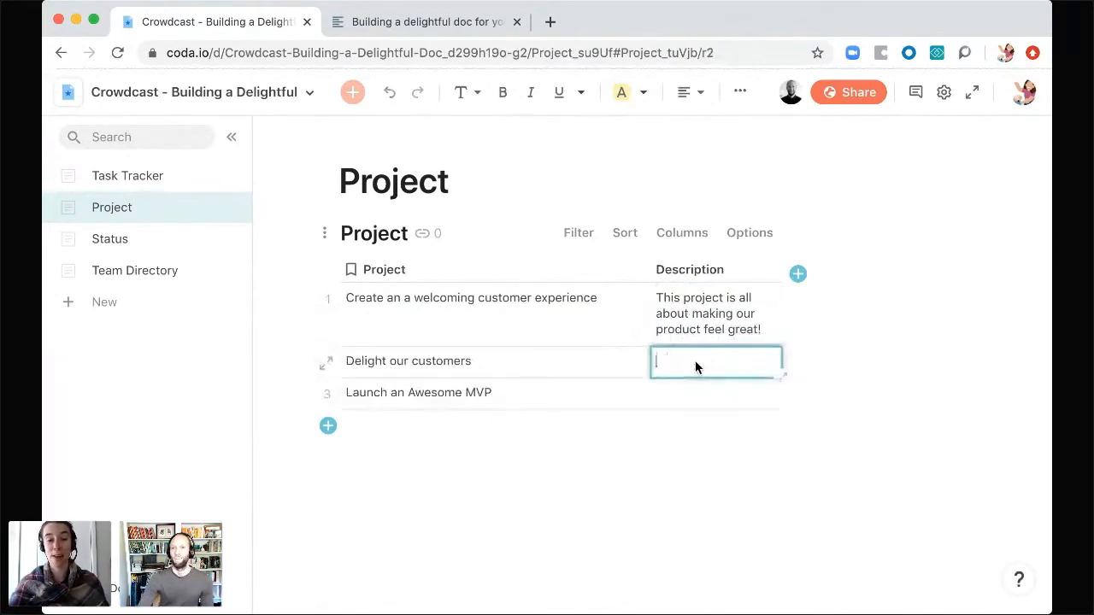
{"action": "type", "text": "Make them happy!"}
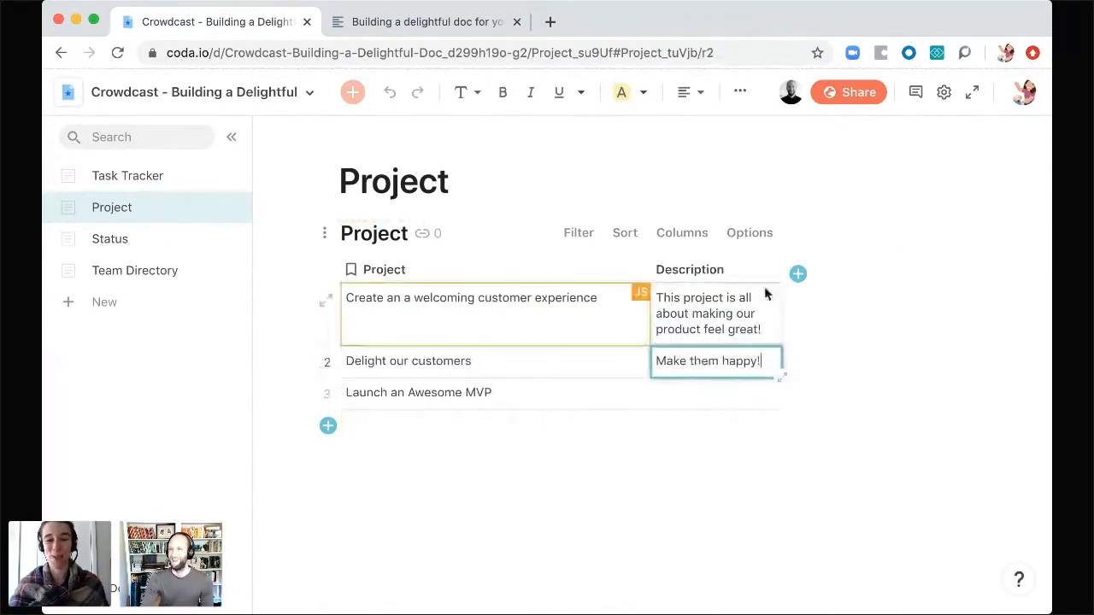
{"action": "left_click_drag", "start_coordinate": [823, 259], "coordinate": [826, 261]}
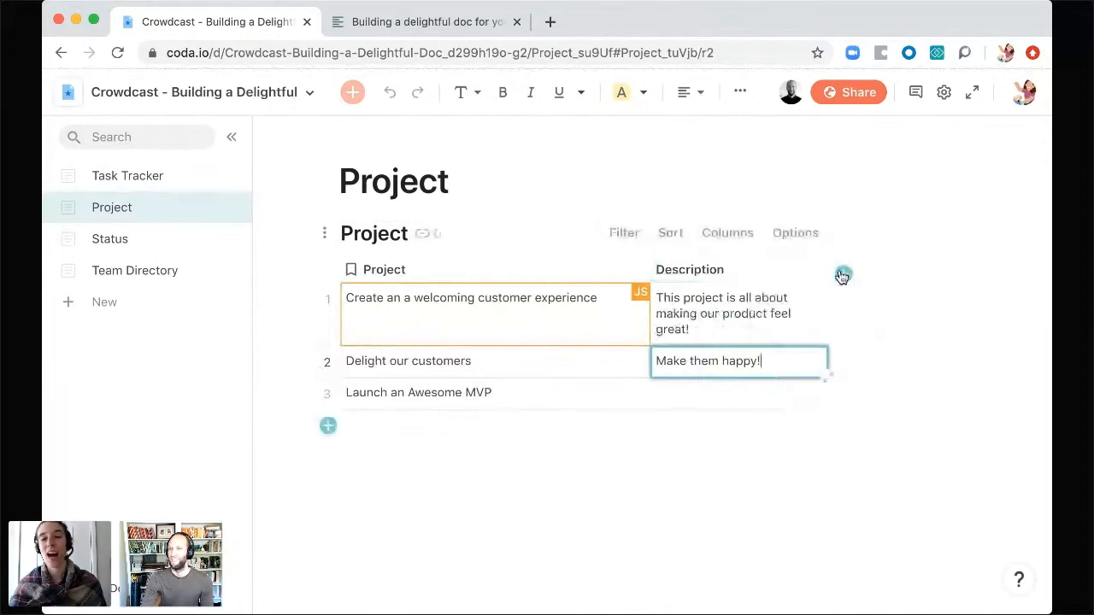
- Add a People-type column after Description in the Project table
{"action": "left_click", "coordinate": [785, 275]}
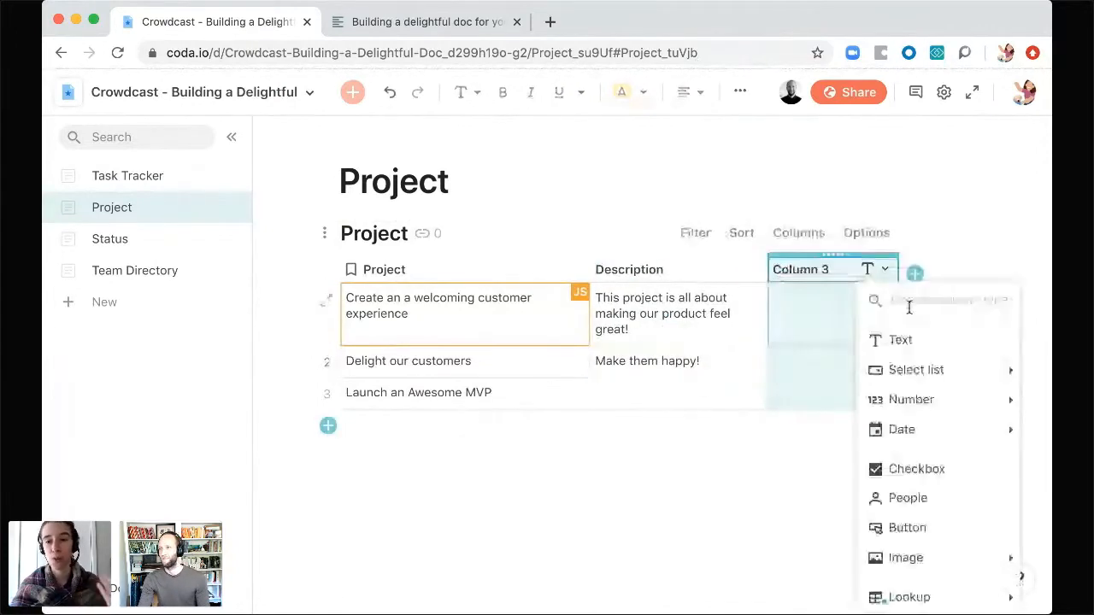
{"action": "scroll", "coordinate": [926, 469], "scroll_direction": "down", "scroll_amount": 1}
{"action": "left_click", "coordinate": [913, 470]}
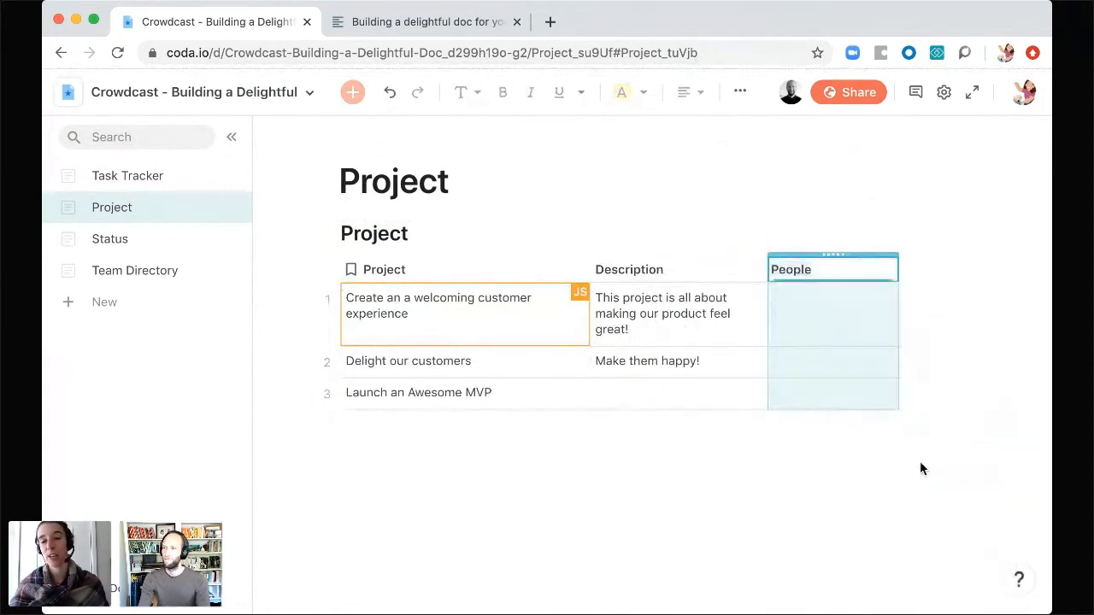
- Assign a different person to each of the three projects in the People column, widening the Description column along the way
{"action": "left_click", "coordinate": [840, 322]}
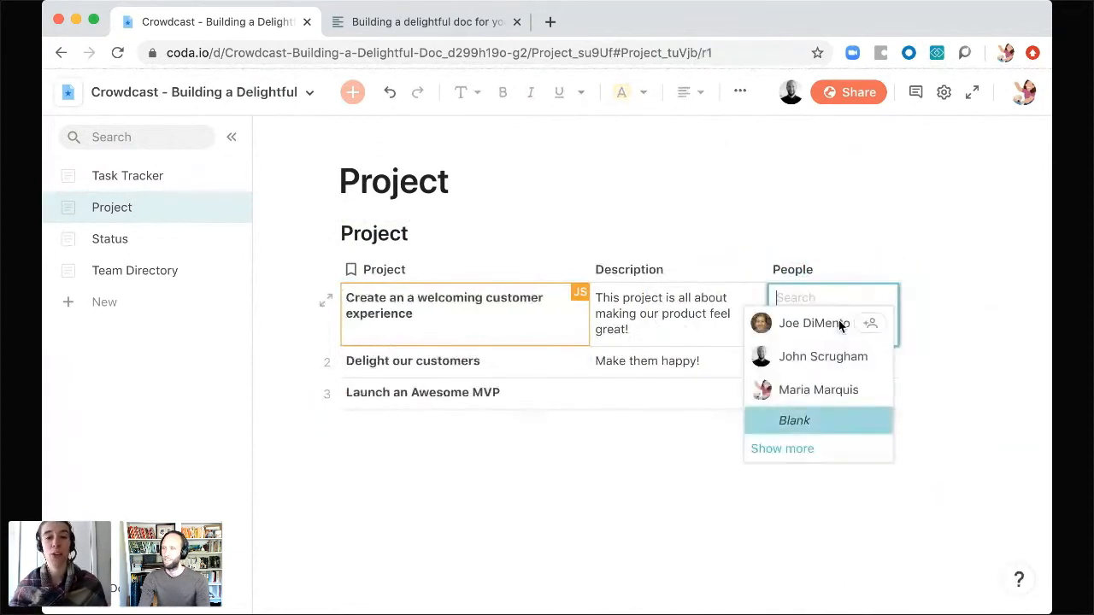
{"action": "left_click", "coordinate": [782, 361]}
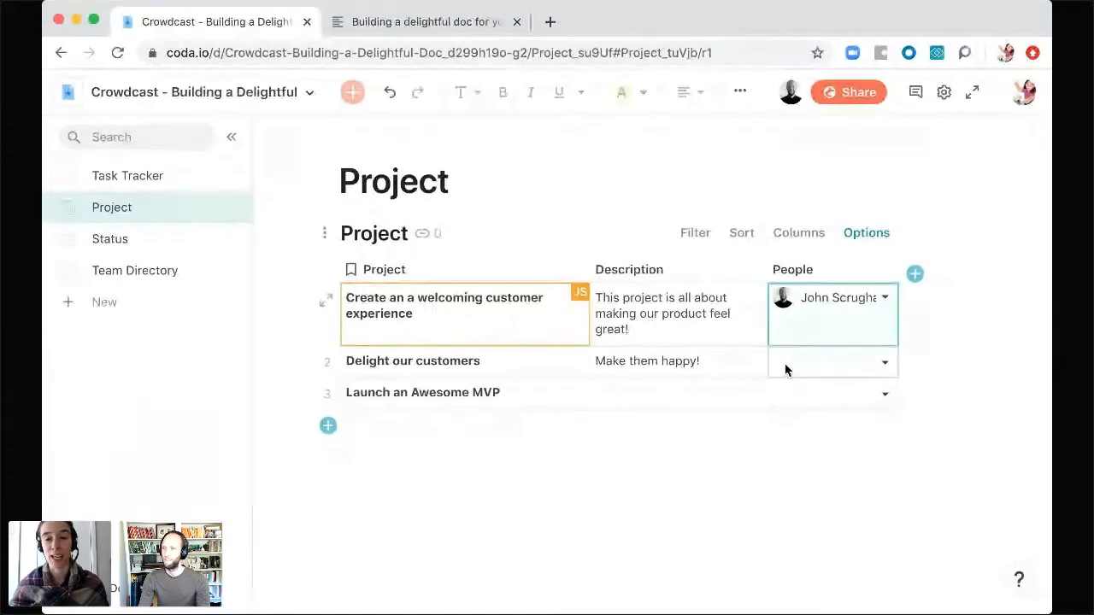
{"action": "left_click", "coordinate": [797, 359]}
{"action": "left_click", "coordinate": [797, 358]}
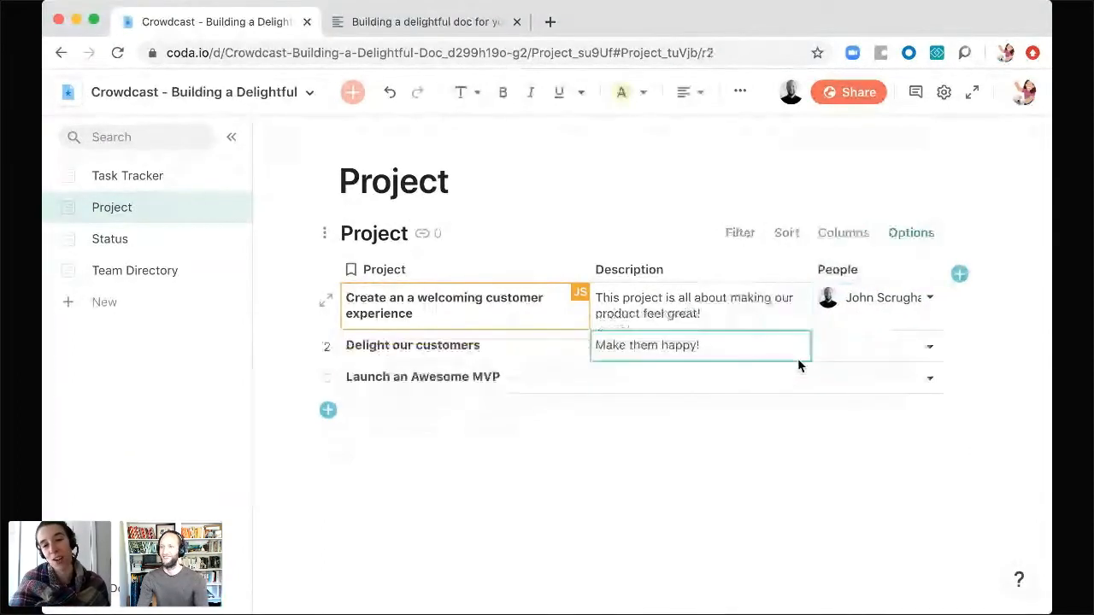
{"action": "left_click", "coordinate": [874, 354]}
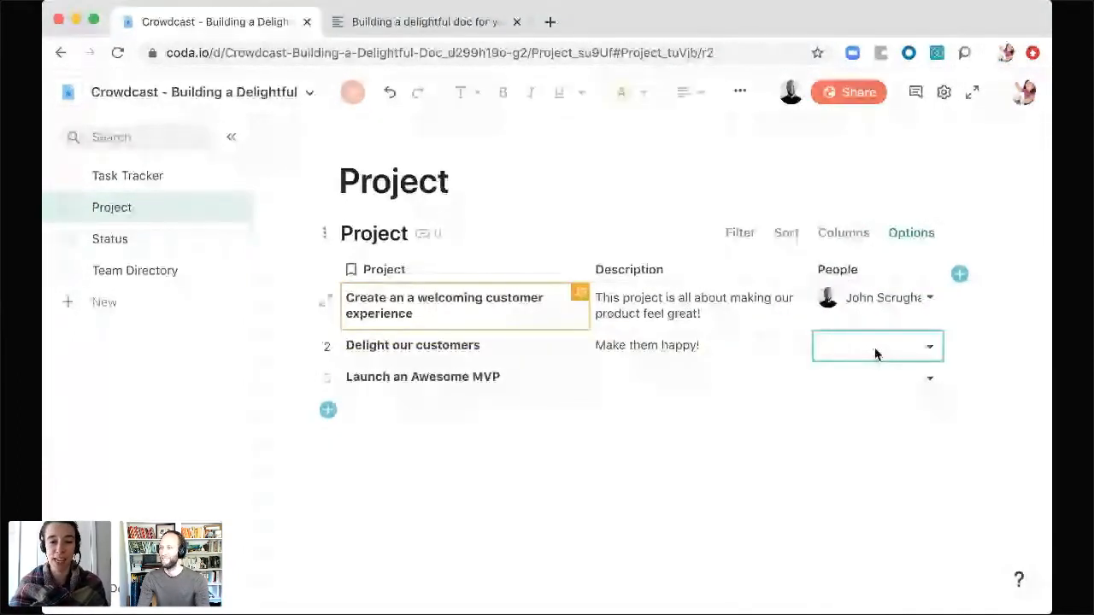
{"action": "left_click", "coordinate": [874, 350]}
{"action": "left_click", "coordinate": [887, 405]}
{"action": "left_click", "coordinate": [904, 382]}
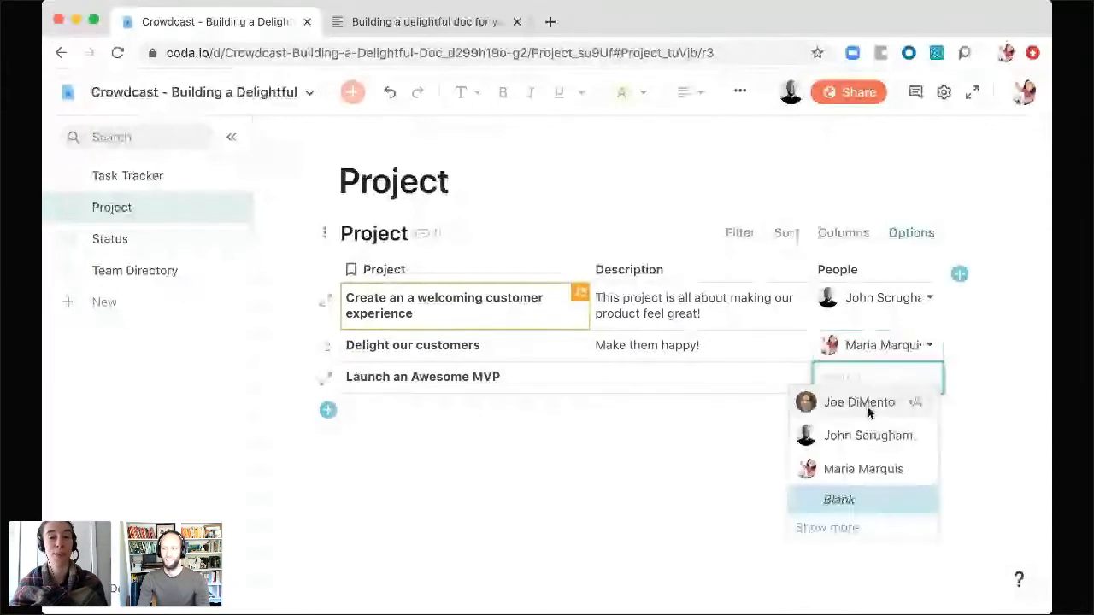
{"action": "left_click", "coordinate": [859, 402]}
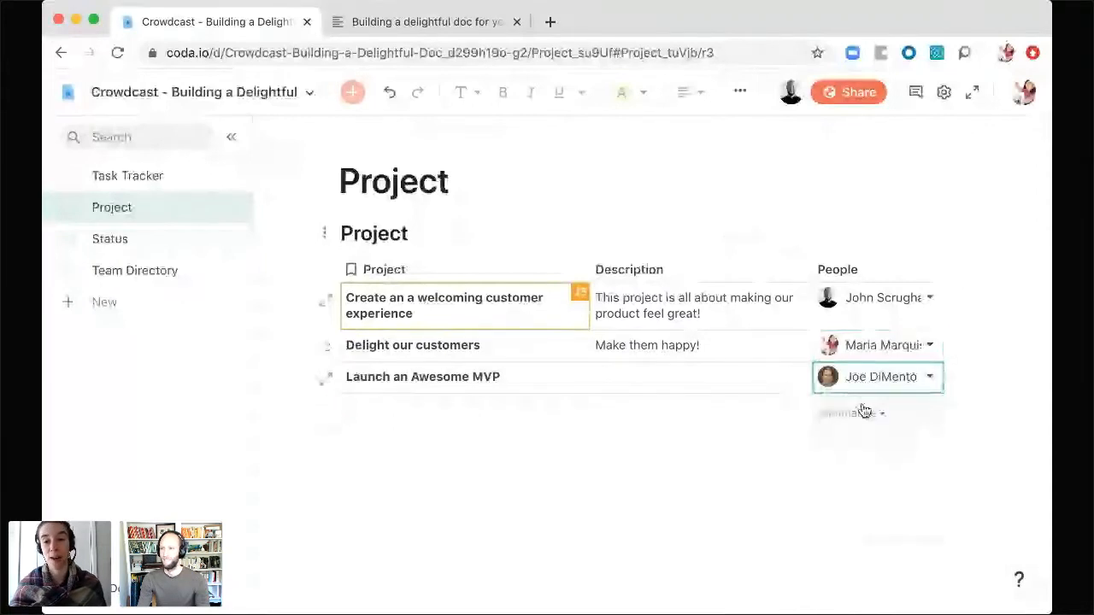
- Add a fourth column to the Project table, keeping its default text type, and collapse the page list to show the whole table
{"action": "left_click", "coordinate": [693, 376]}
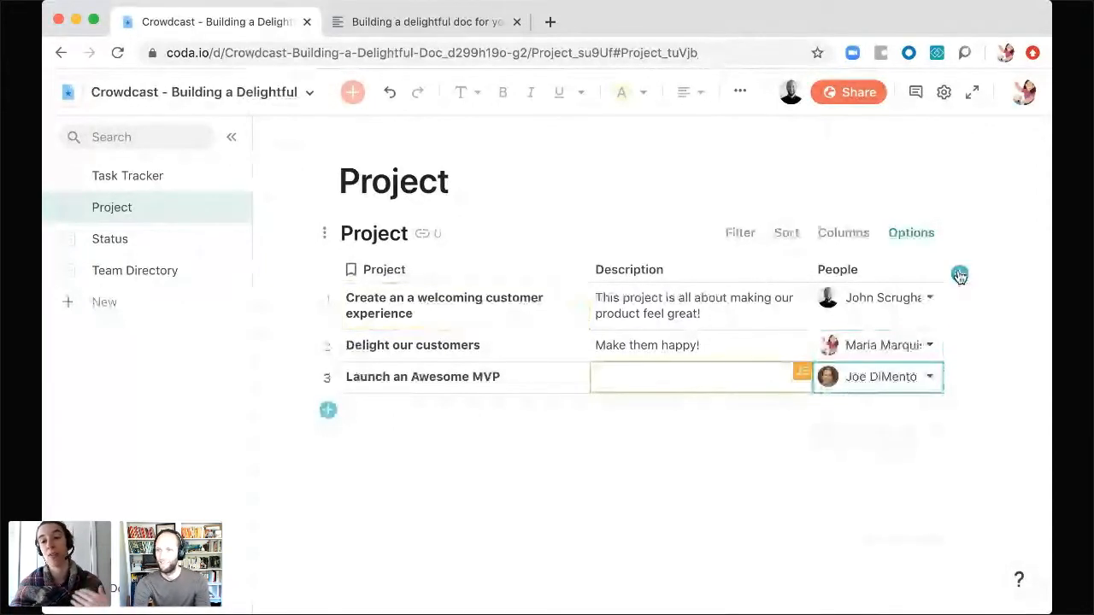
{"action": "left_click", "coordinate": [960, 275]}
{"action": "mouse_move", "coordinate": [940, 376]}
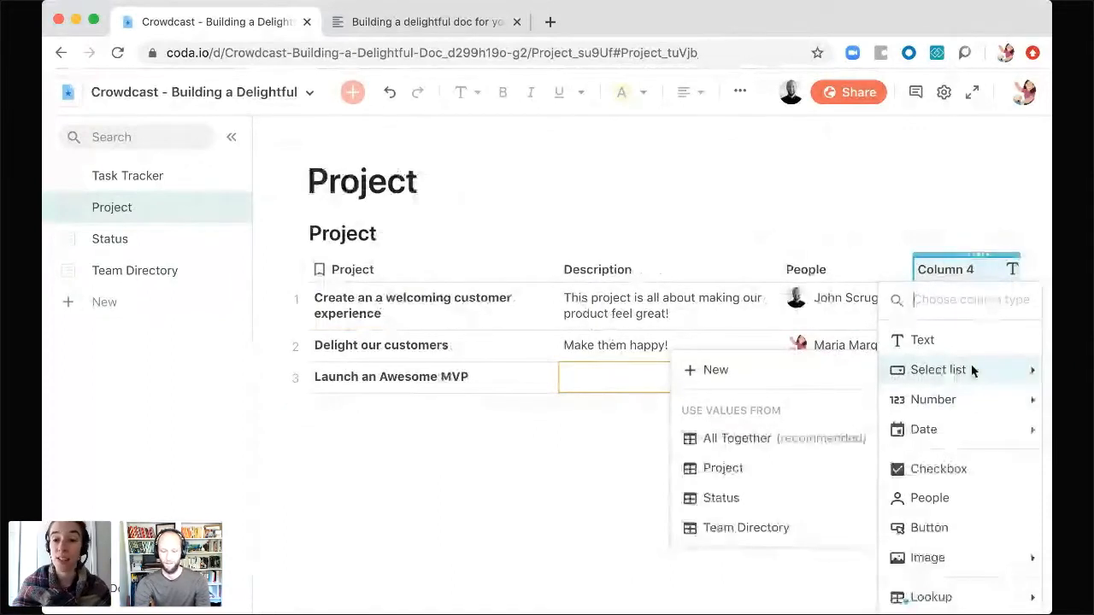
{"action": "scroll", "coordinate": [955, 508], "scroll_direction": "down", "scroll_amount": 1}
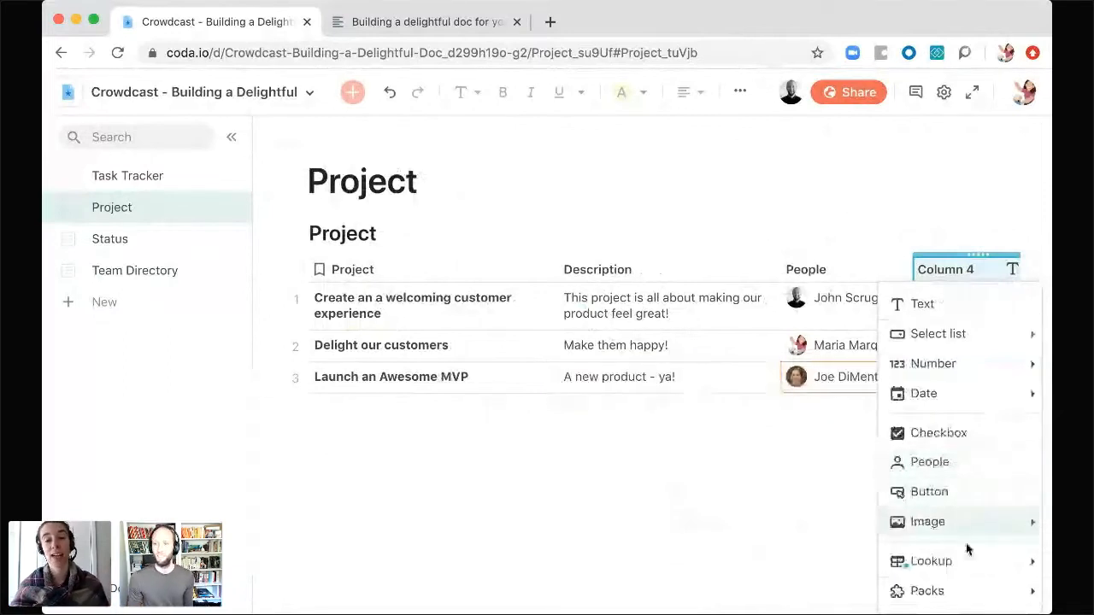
{"action": "left_click", "coordinate": [462, 342]}
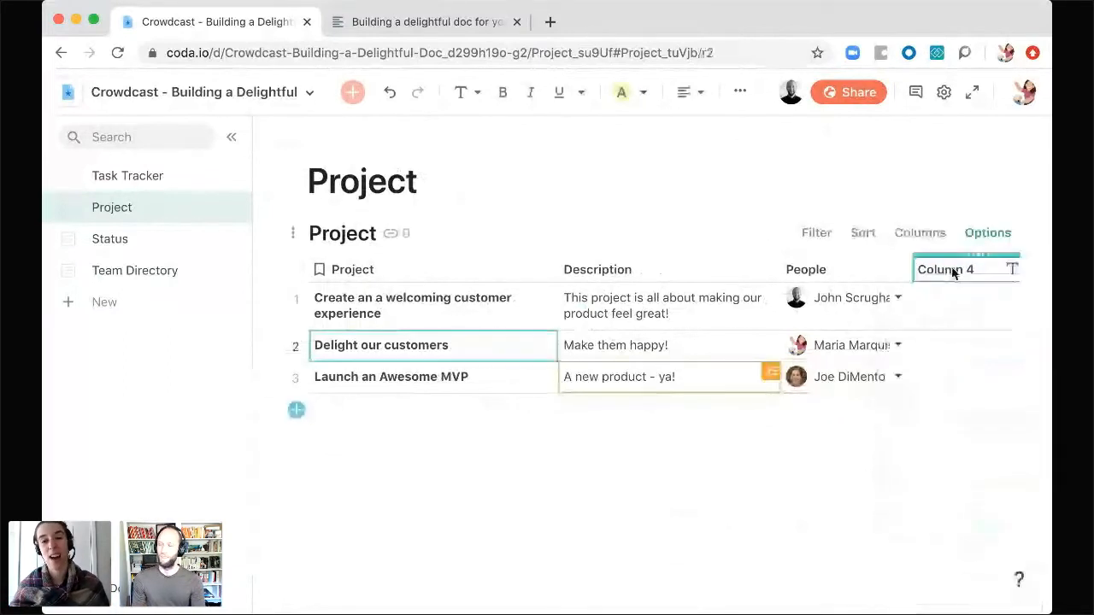
{"action": "scroll", "coordinate": [394, 332], "scroll_direction": "right", "scroll_amount": 2}
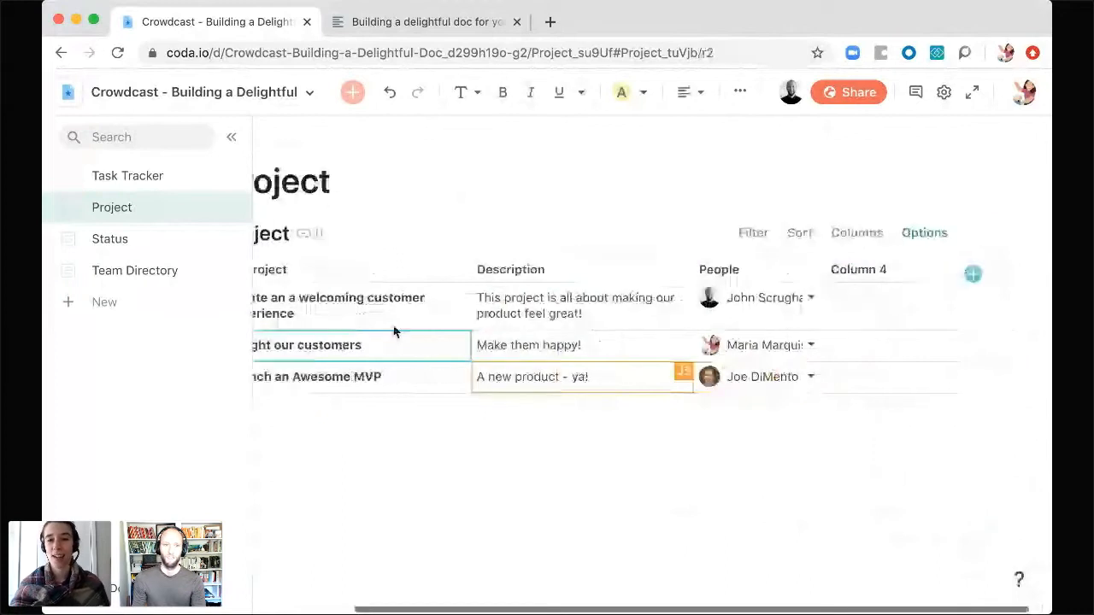
{"action": "left_click", "coordinate": [230, 138]}
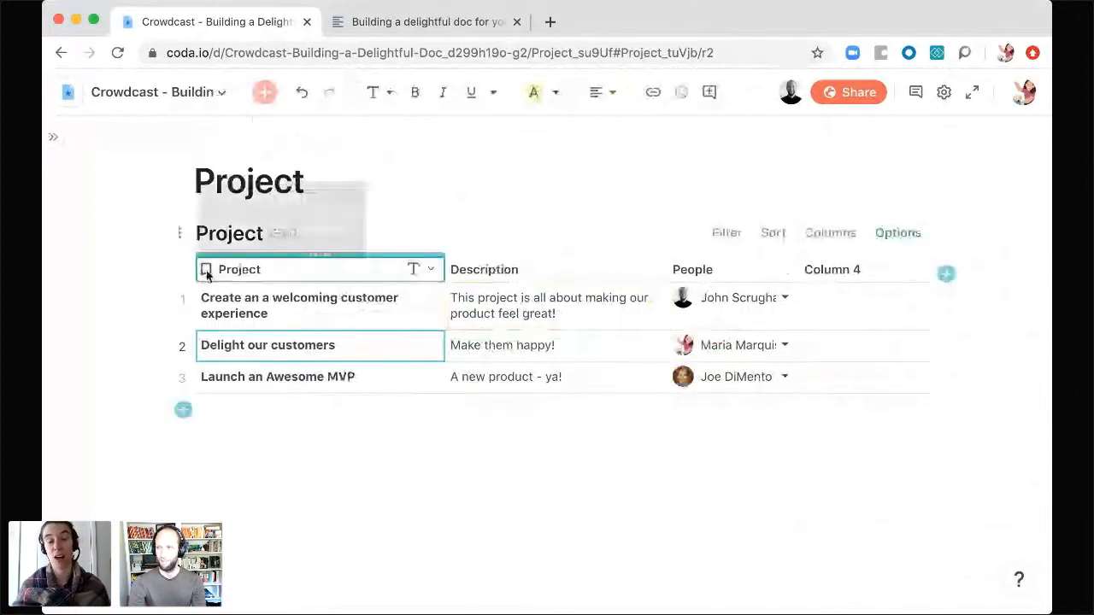
- Go to the Task Tracker page and open the full row details of the project linked to the "Develop Email Journey" task
{"action": "mouse_move", "coordinate": [210, 275]}
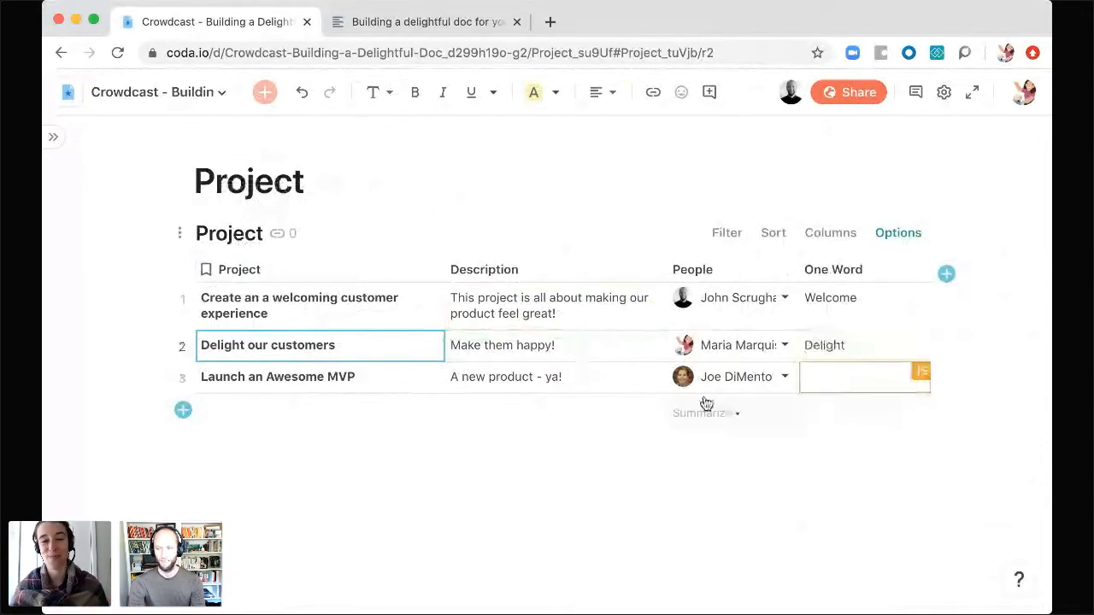
{"action": "left_click", "coordinate": [53, 137]}
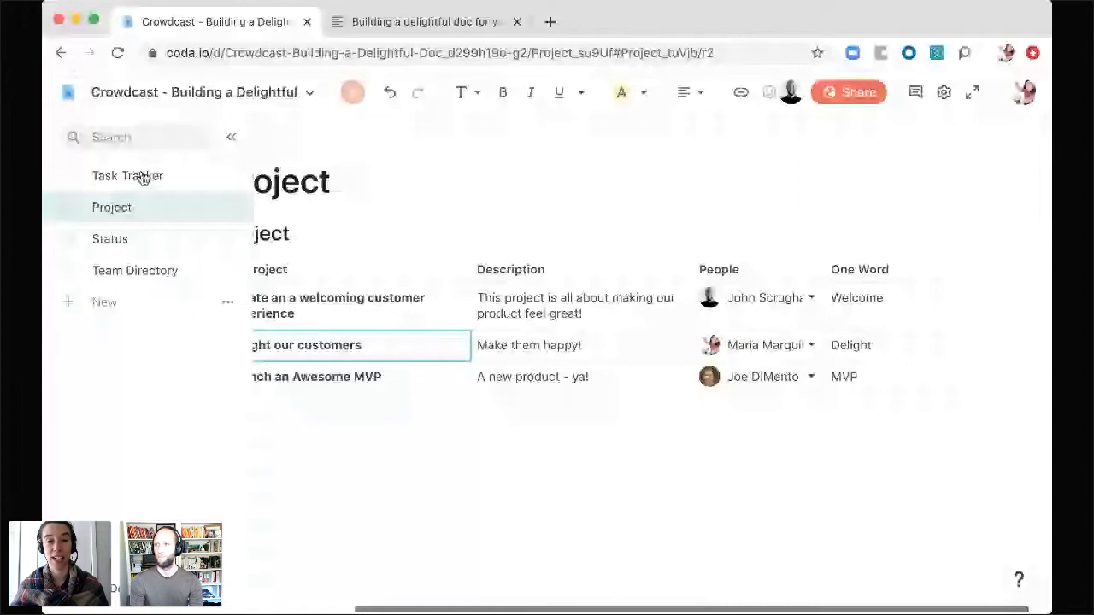
{"action": "left_click", "coordinate": [143, 177]}
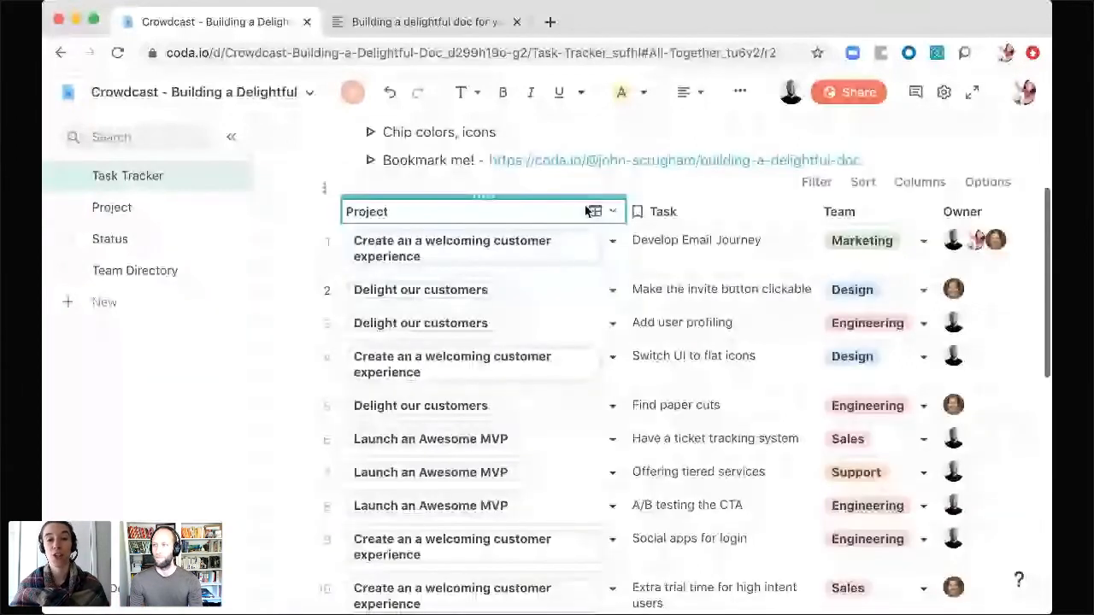
{"action": "mouse_move", "coordinate": [564, 257]}
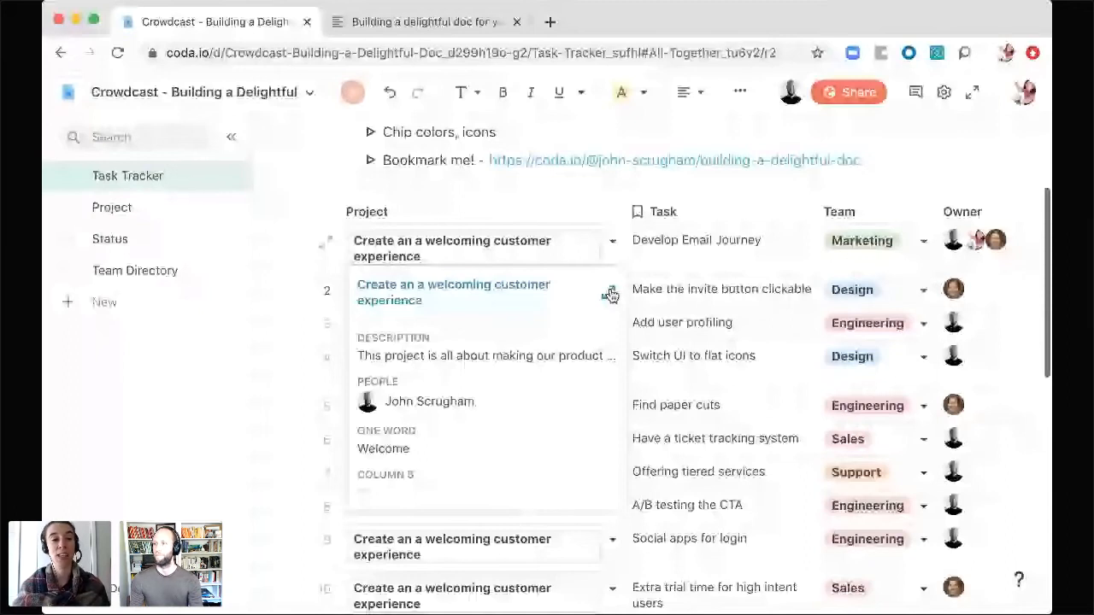
{"action": "left_click", "coordinate": [610, 294]}
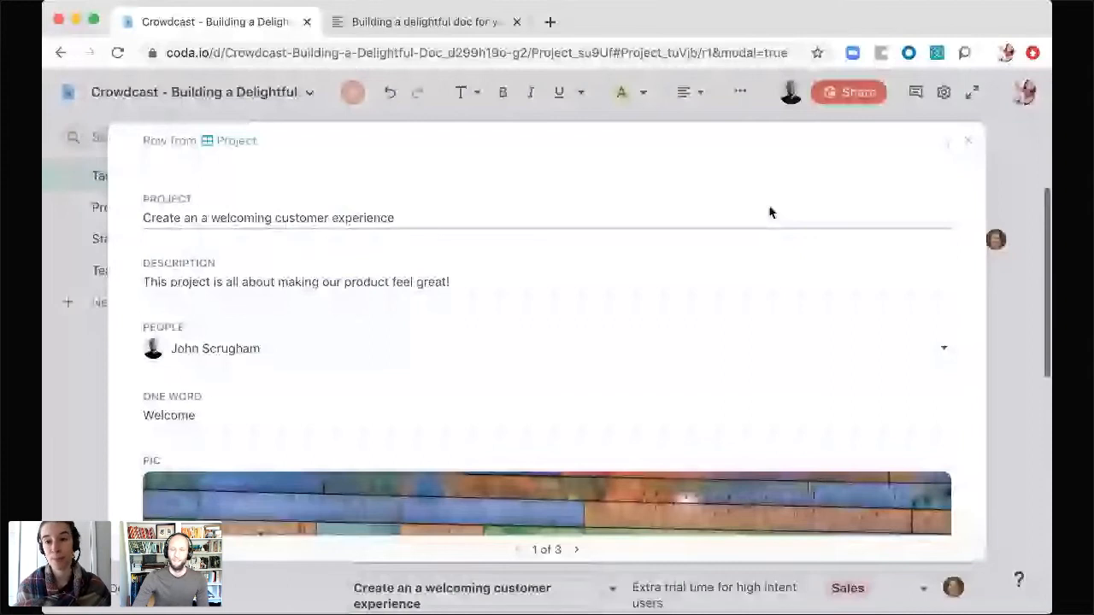
- Customize the project row layout with the large-title, two-column quick style, and place the Pic field full width above the title
{"action": "left_click", "coordinate": [949, 143]}
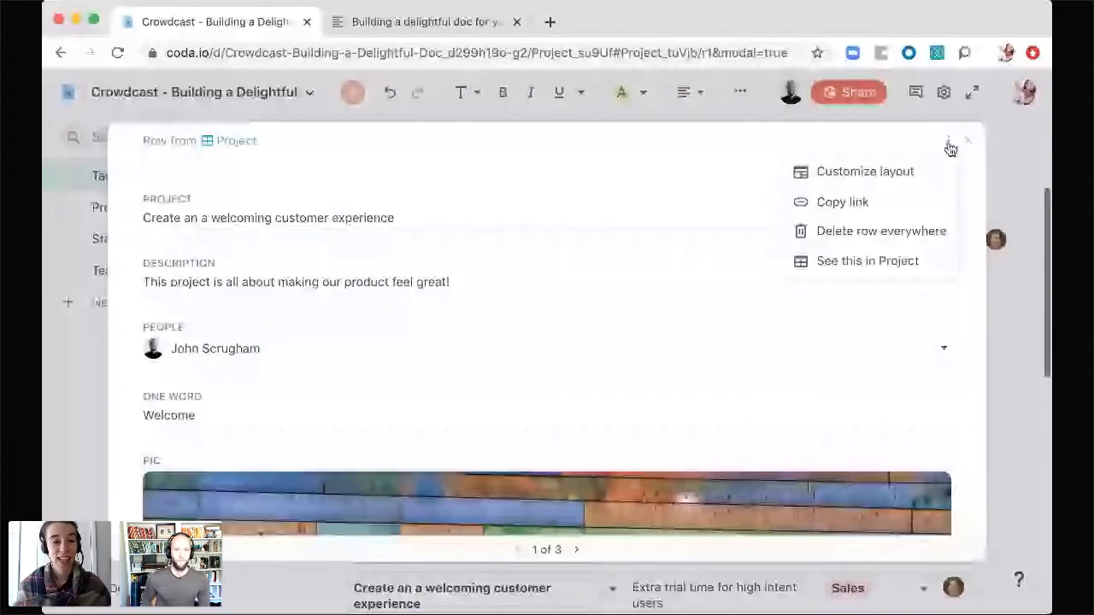
{"action": "left_click", "coordinate": [865, 171]}
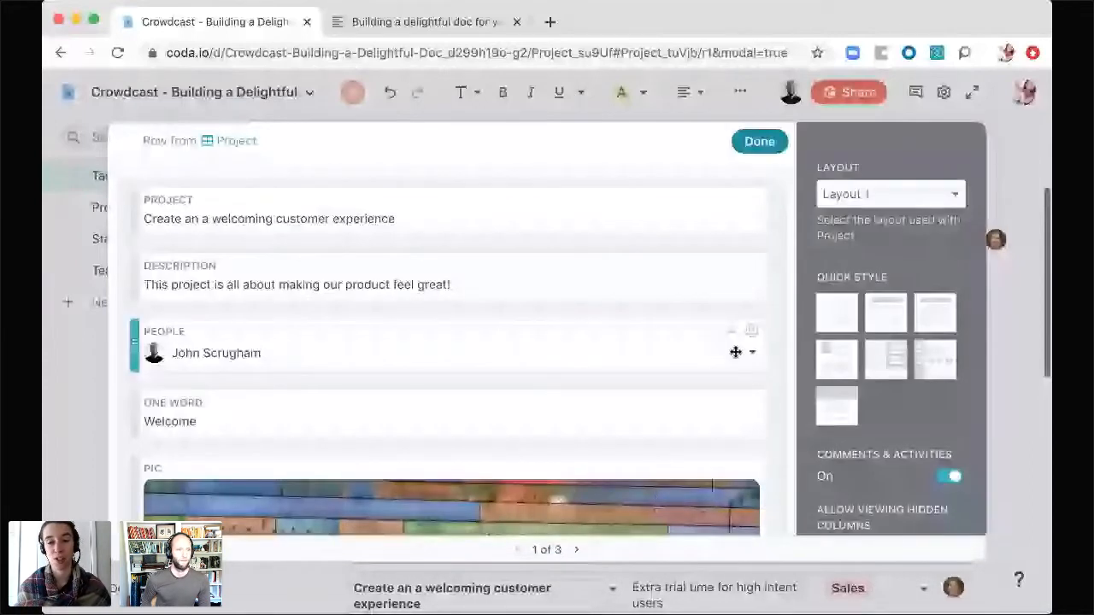
{"action": "left_click", "coordinate": [935, 312]}
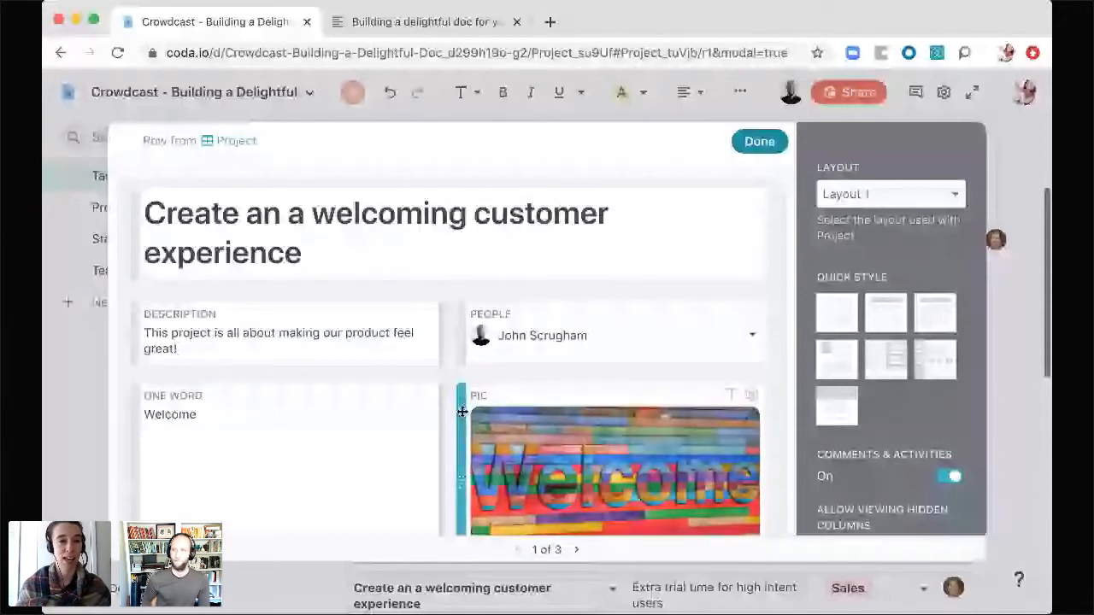
{"action": "left_click_drag", "start_coordinate": [461, 412], "coordinate": [513, 210]}
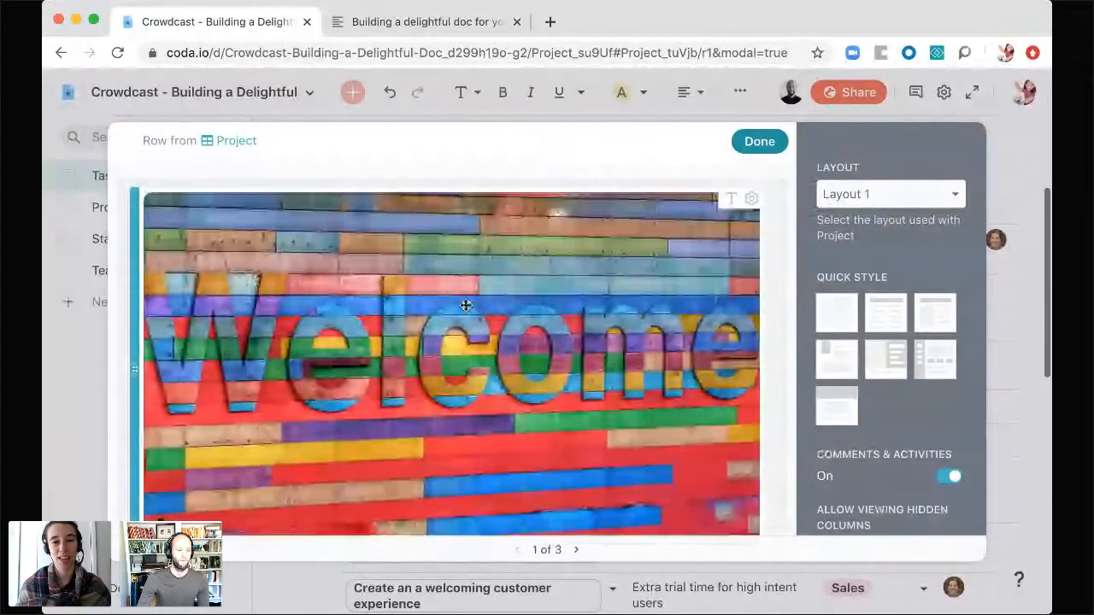
- Place the People field beside One Word, finish the layout, review the resulting project row, and close it
{"action": "scroll", "coordinate": [513, 213], "scroll_direction": "down", "scroll_amount": 5}
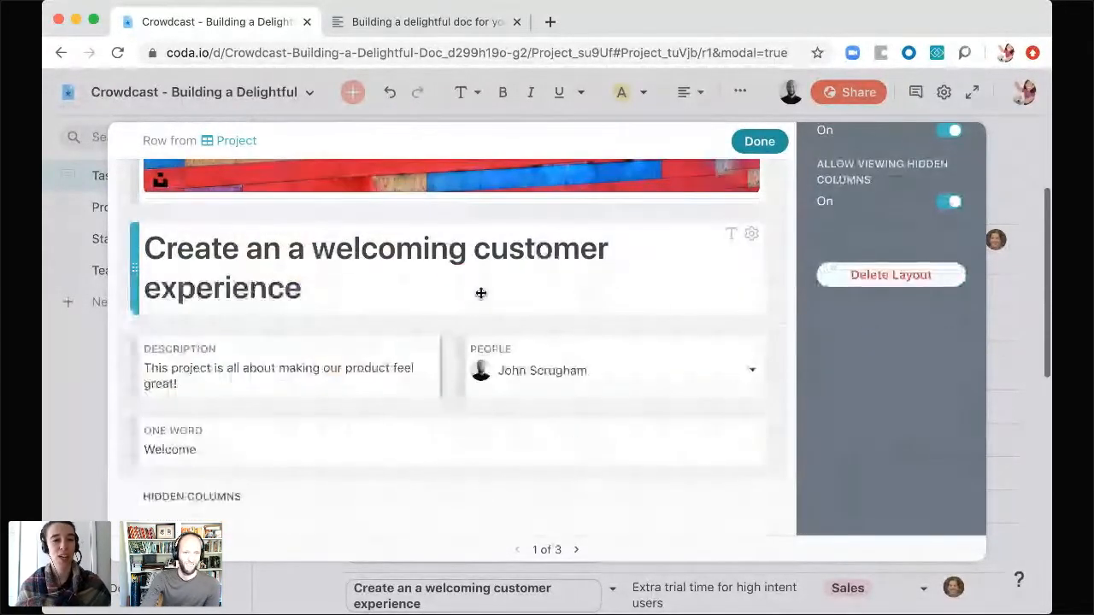
{"action": "scroll", "coordinate": [469, 290], "scroll_direction": "down", "scroll_amount": 2}
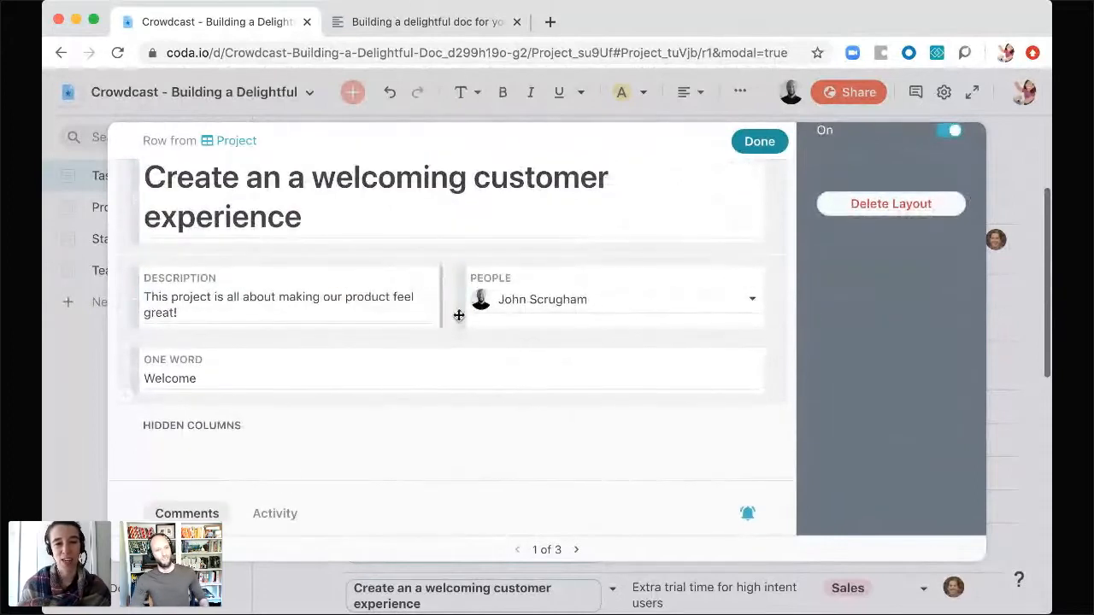
{"action": "left_click_drag", "start_coordinate": [463, 304], "coordinate": [742, 368]}
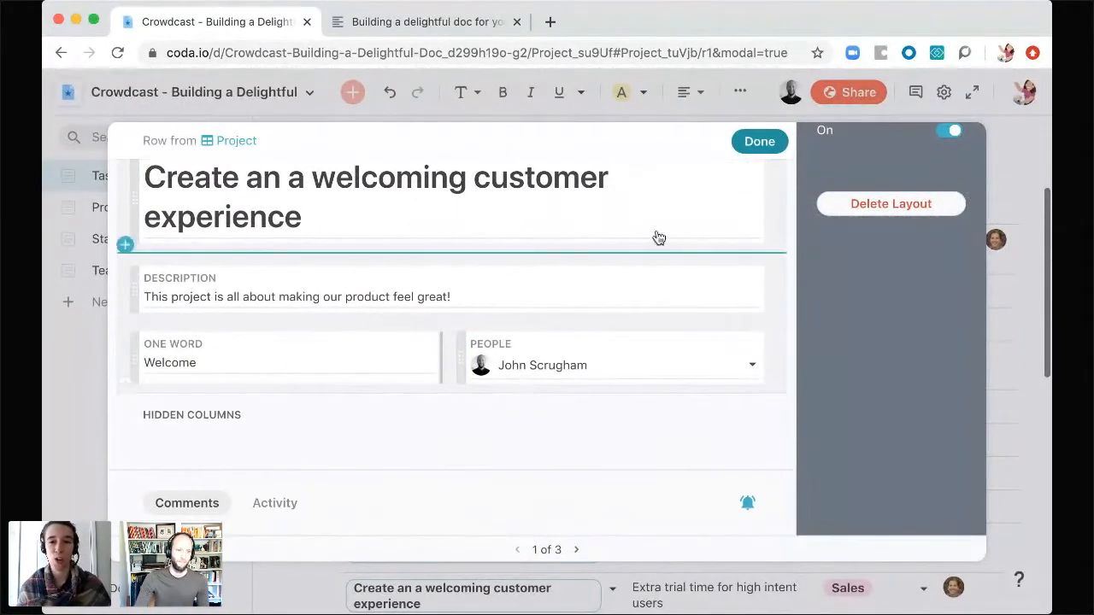
{"action": "left_click", "coordinate": [769, 143]}
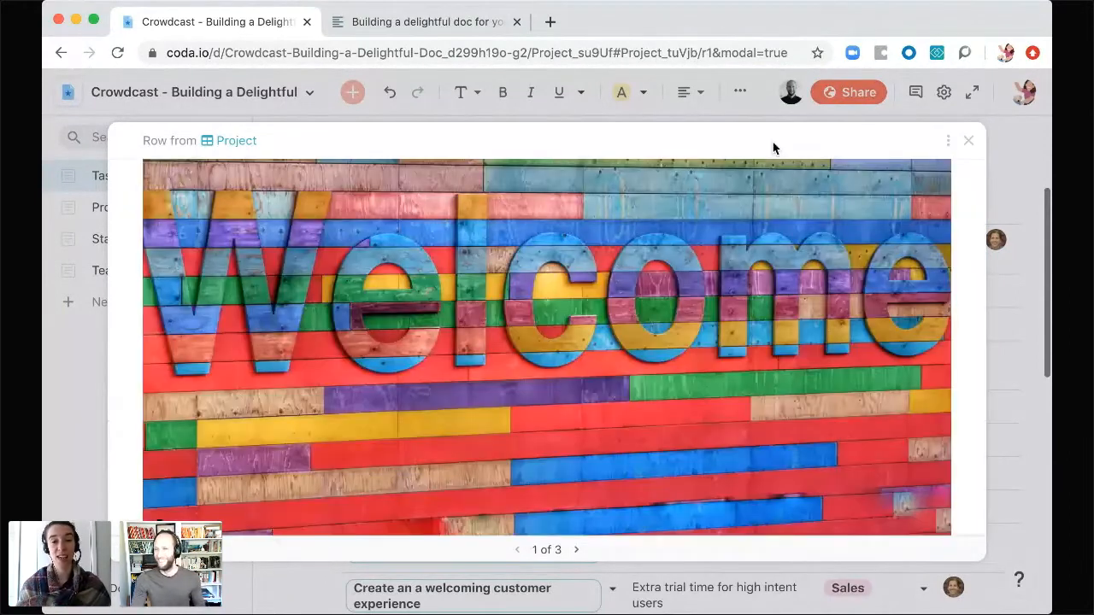
{"action": "scroll", "coordinate": [725, 348], "scroll_direction": "down", "scroll_amount": 5}
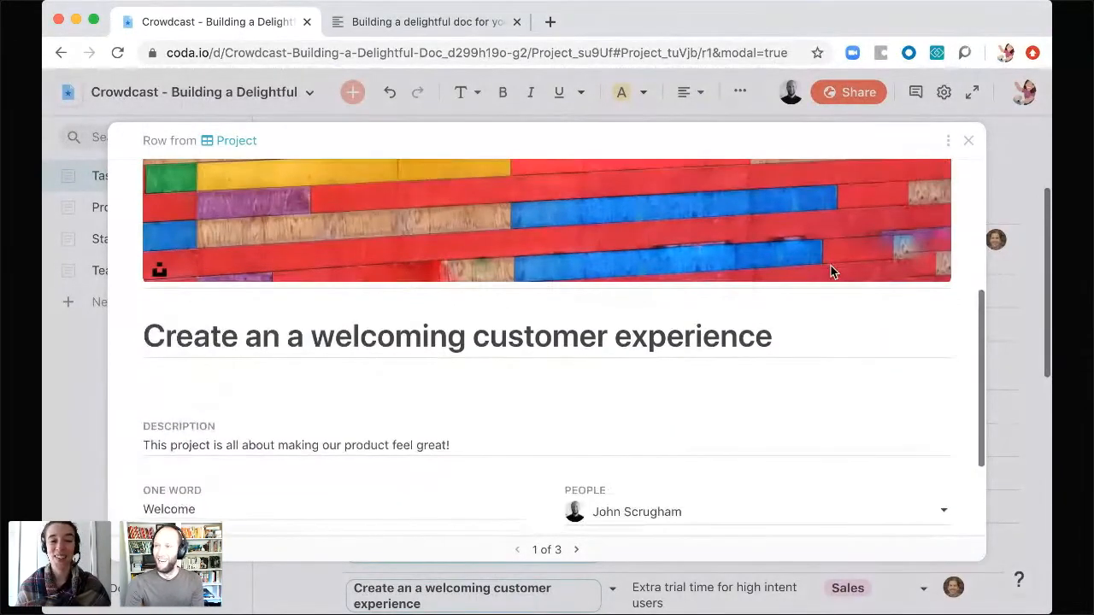
{"action": "scroll", "coordinate": [832, 272], "scroll_direction": "down", "scroll_amount": 2}
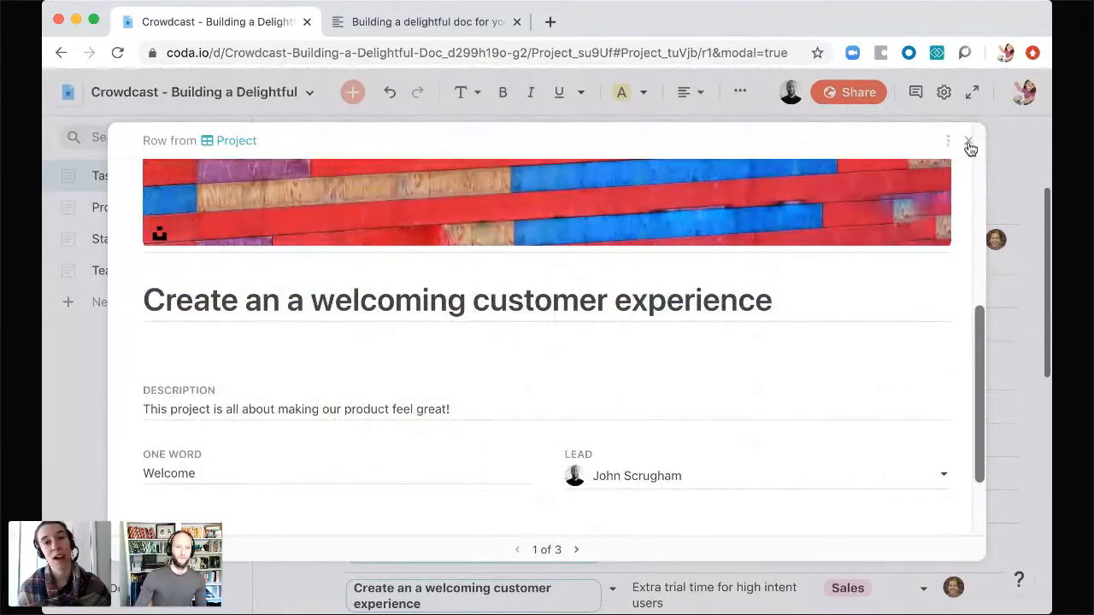
{"action": "left_click", "coordinate": [968, 142]}
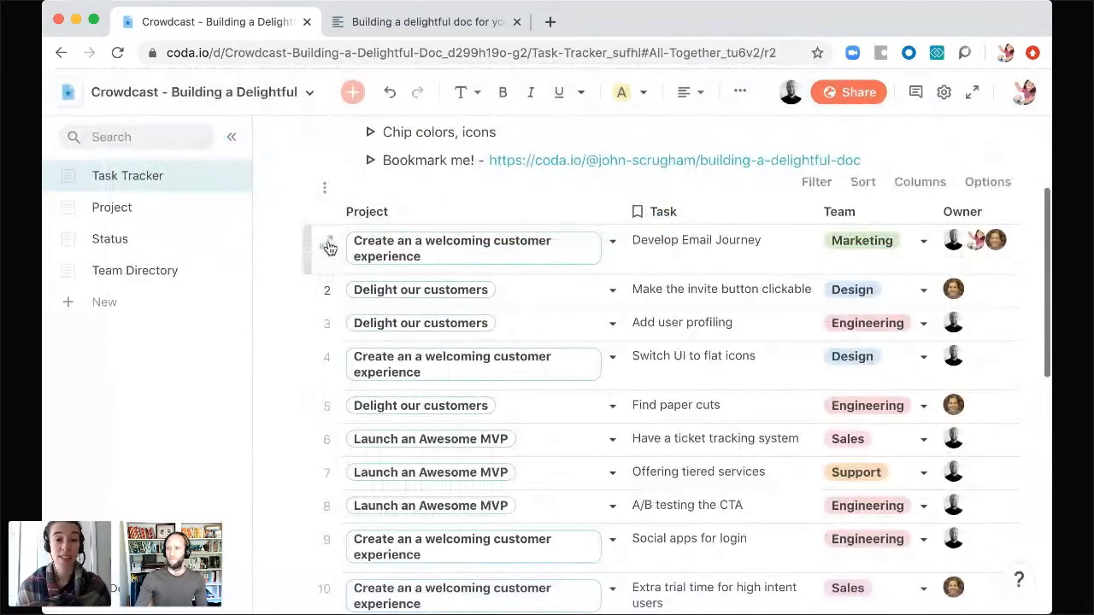
- In the "Develop Email Journey" task row, post a comment mentioning a teammate: "Cna you give an overview in our team meeting today?" and close the row
{"action": "left_click", "coordinate": [325, 244]}
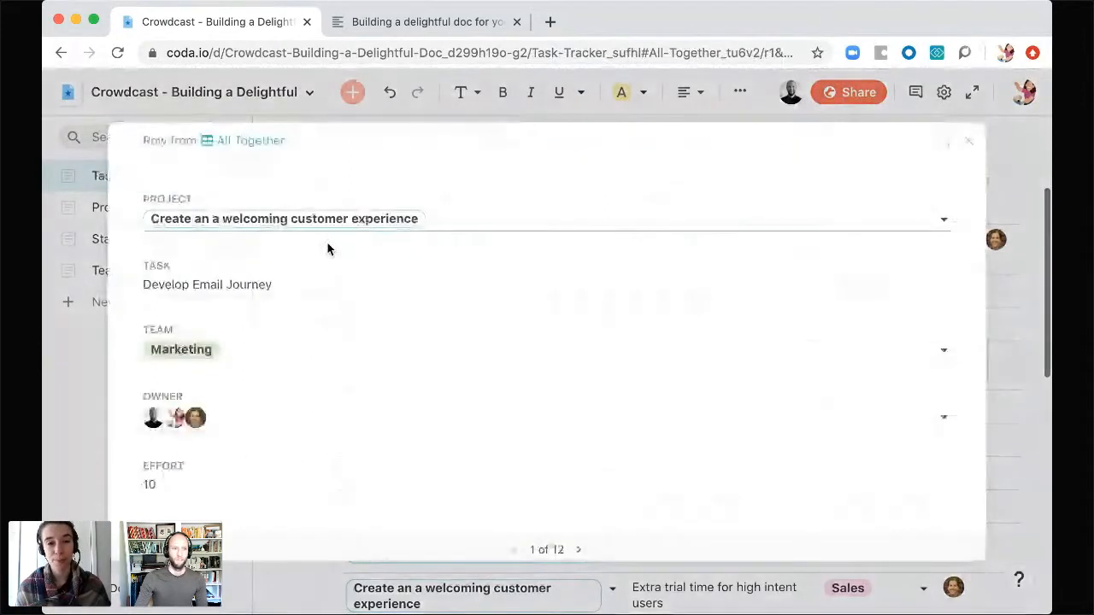
{"action": "scroll", "coordinate": [387, 416], "scroll_direction": "down", "scroll_amount": 3}
{"action": "scroll", "coordinate": [387, 416], "scroll_direction": "down", "scroll_amount": 3}
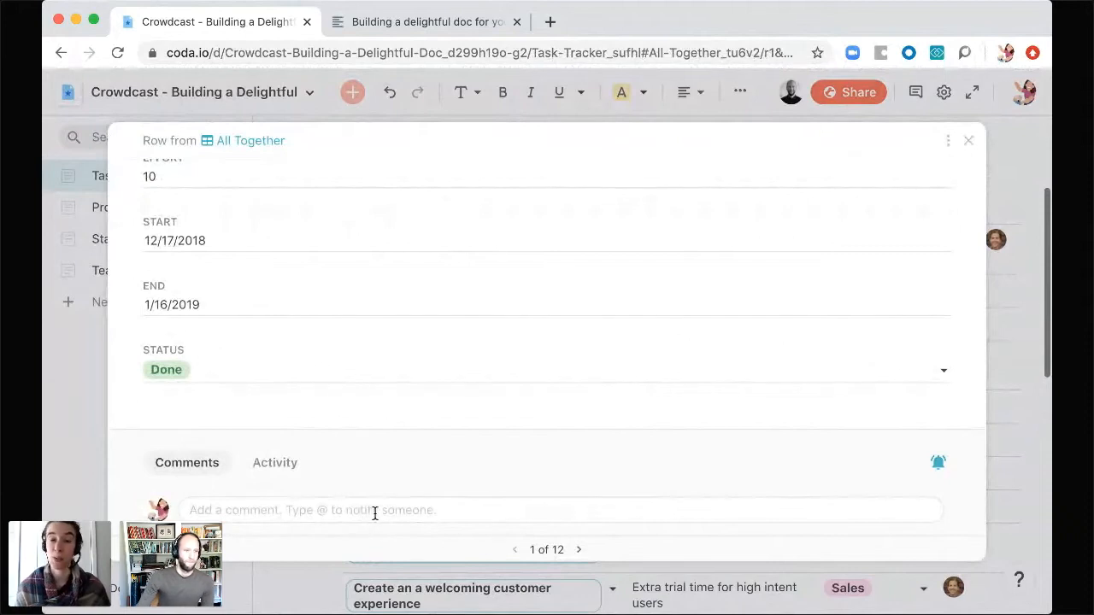
{"action": "left_click", "coordinate": [367, 510]}
{"action": "type", "text": "@john"}
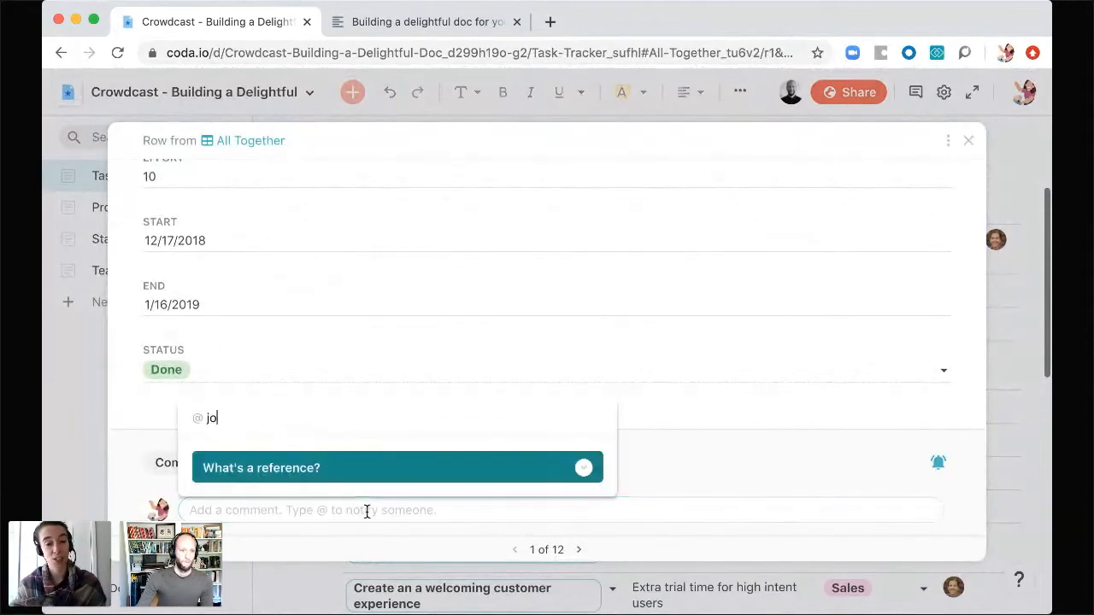
{"action": "key", "text": "Return"}
{"action": "type", "text": "Cna"}
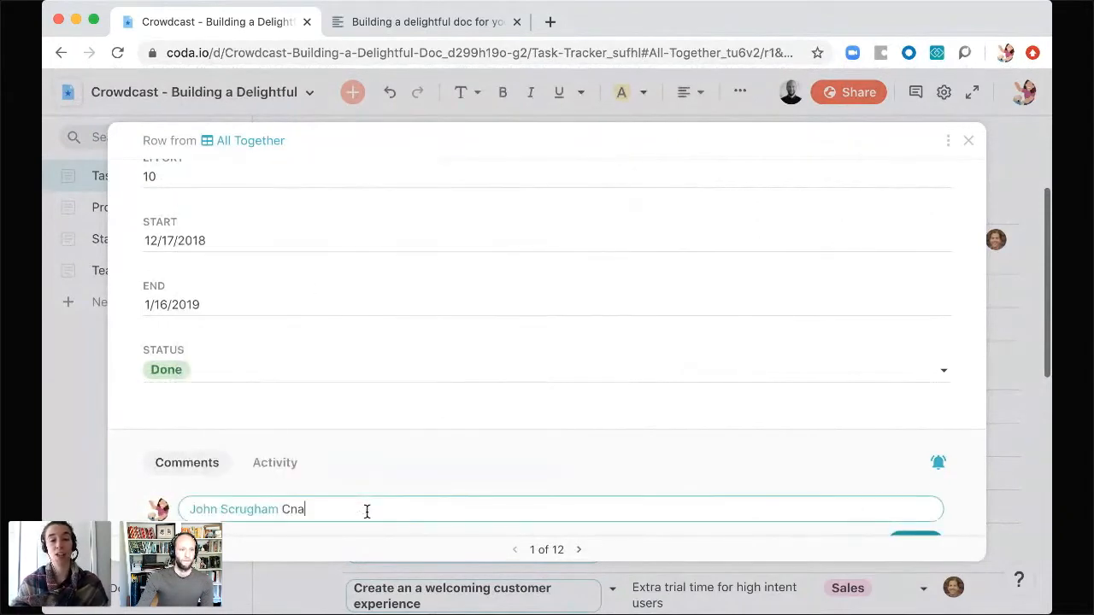
{"action": "type", "text": " you give an ove"}
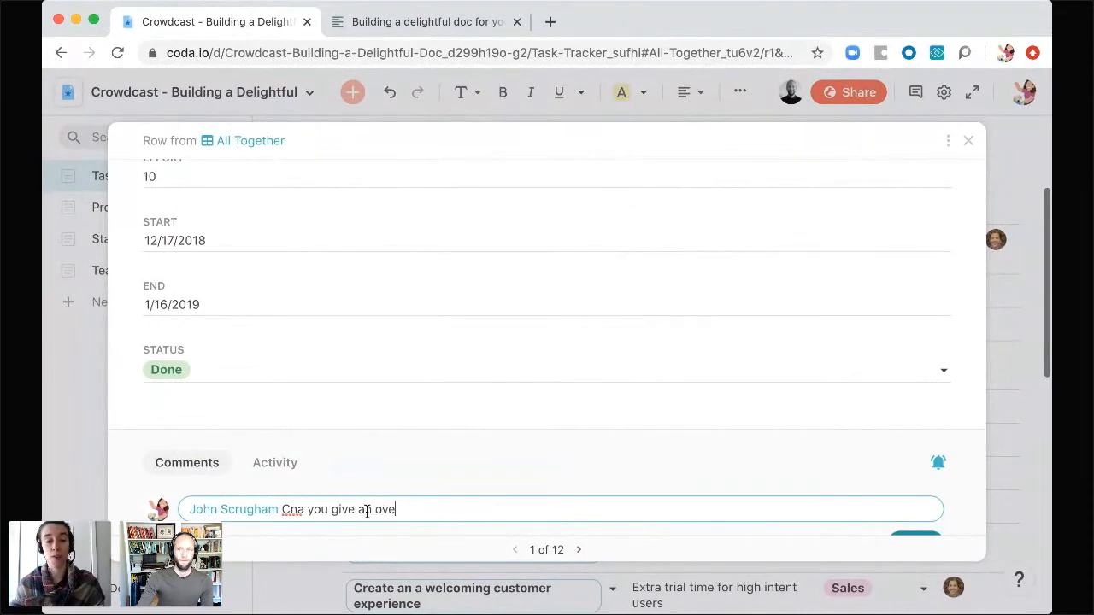
{"action": "type", "text": "rview in our teammeet"}
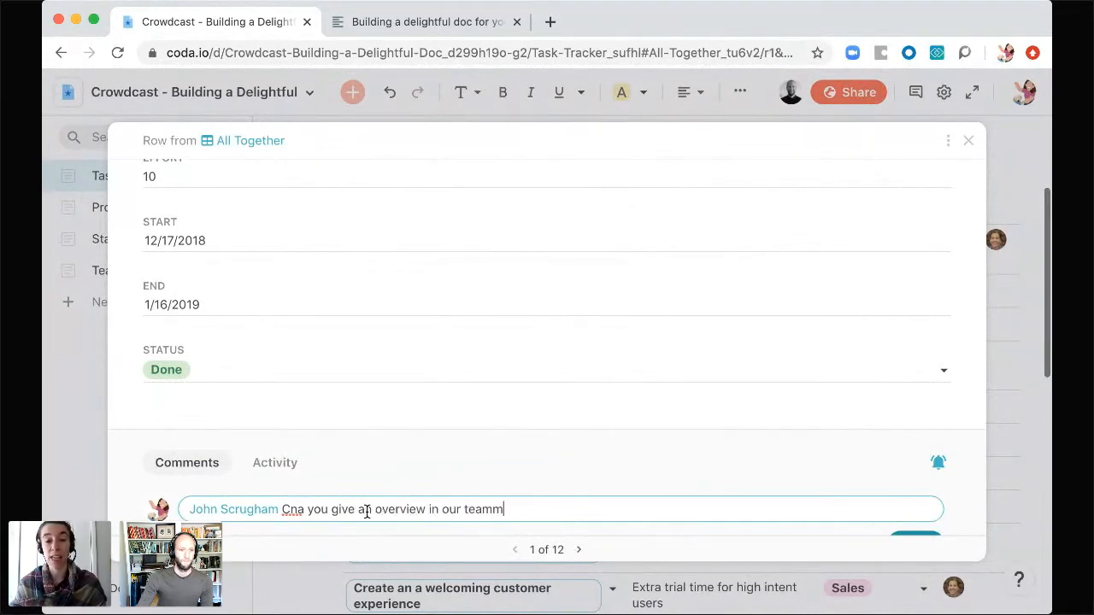
{"action": "key", "text": "BackSpace"}
{"action": "key", "text": "BackSpace"}
{"action": "key", "text": "BackSpace"}
{"action": "key", "text": "BackSpace"}
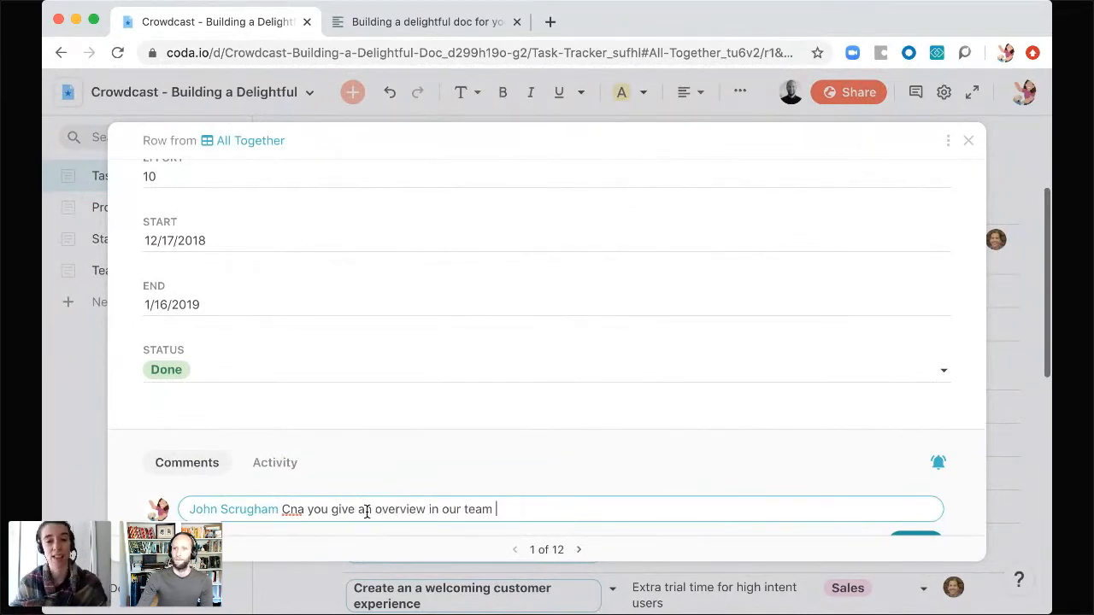
{"action": "type", "text": "meeting today?"}
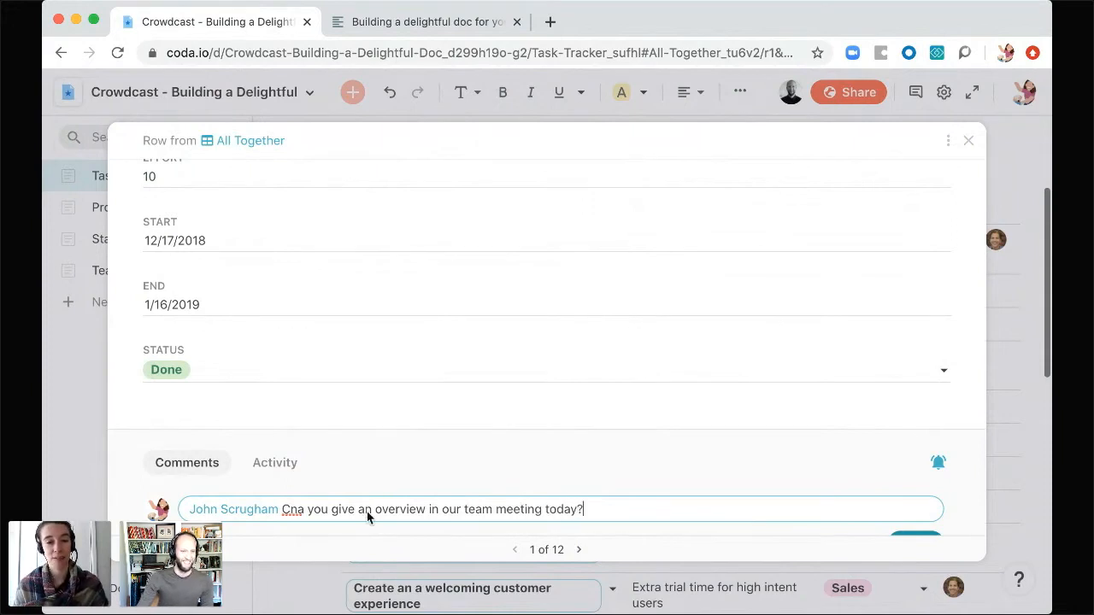
{"action": "key", "text": "Return"}
{"action": "scroll", "coordinate": [750, 356], "scroll_direction": "down", "scroll_amount": 1}
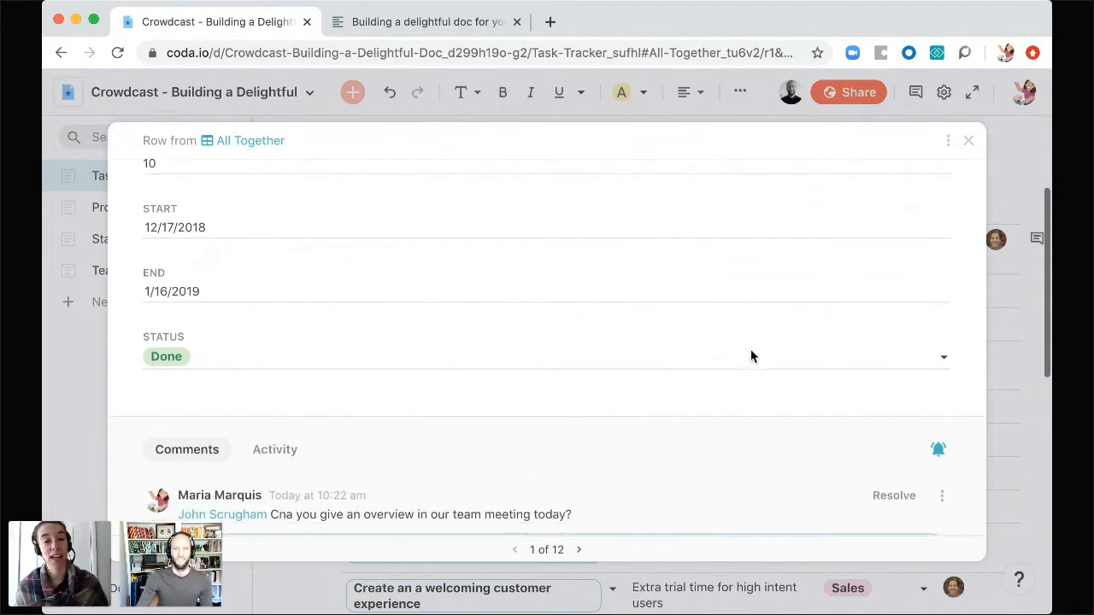
{"action": "scroll", "coordinate": [752, 342], "scroll_direction": "down", "scroll_amount": 2}
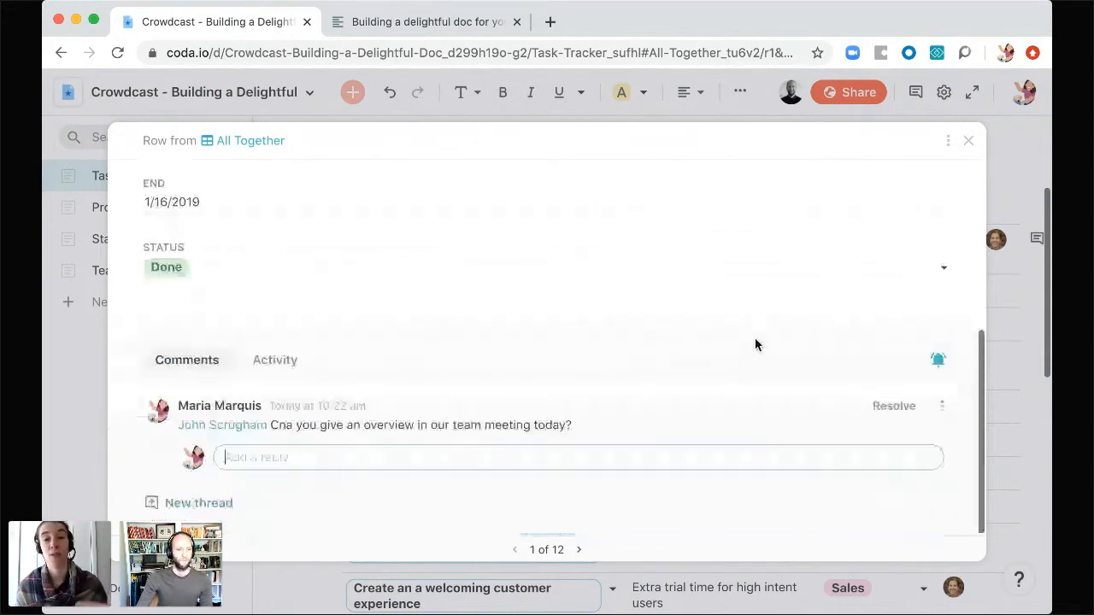
{"action": "left_click", "coordinate": [968, 141]}
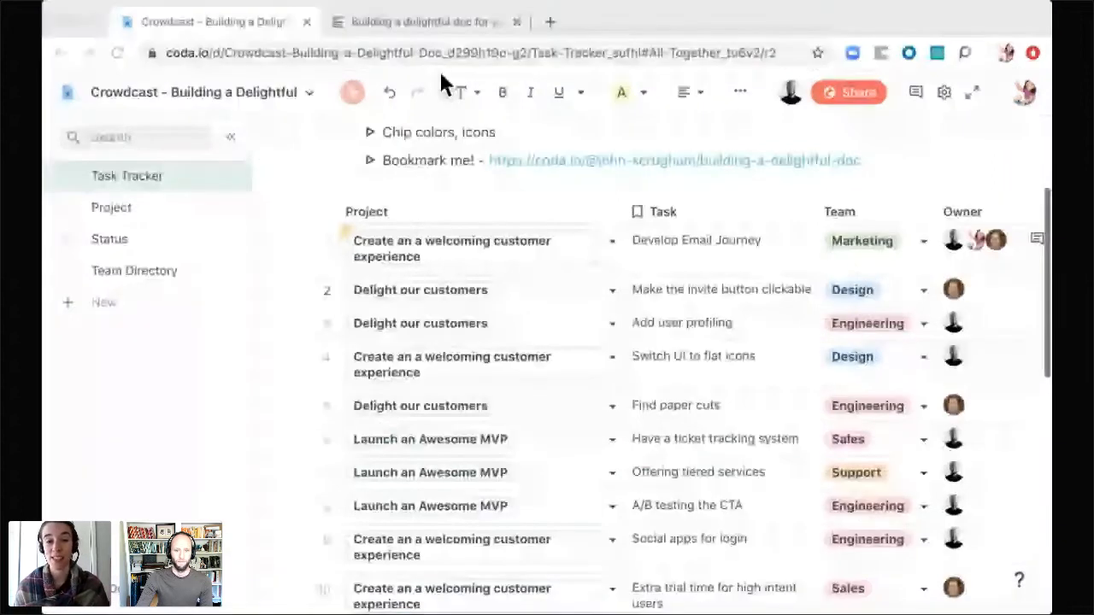
- Open the project row linked to "Develop Email Journey", check which layouts its layout customization offers, and close the row
{"action": "left_click", "coordinate": [307, 357]}
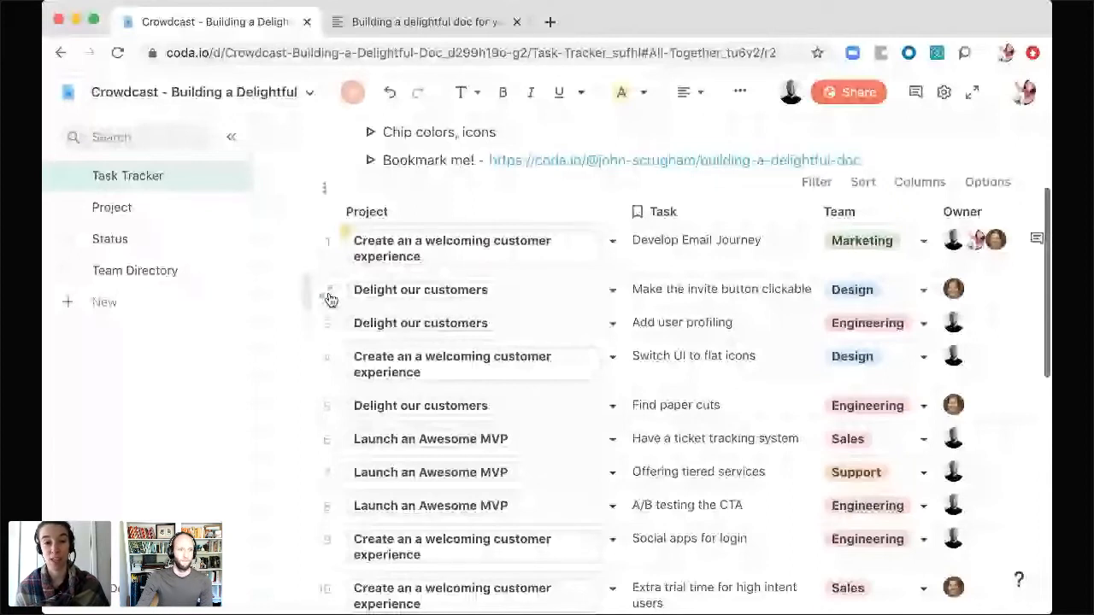
{"action": "mouse_move", "coordinate": [461, 248]}
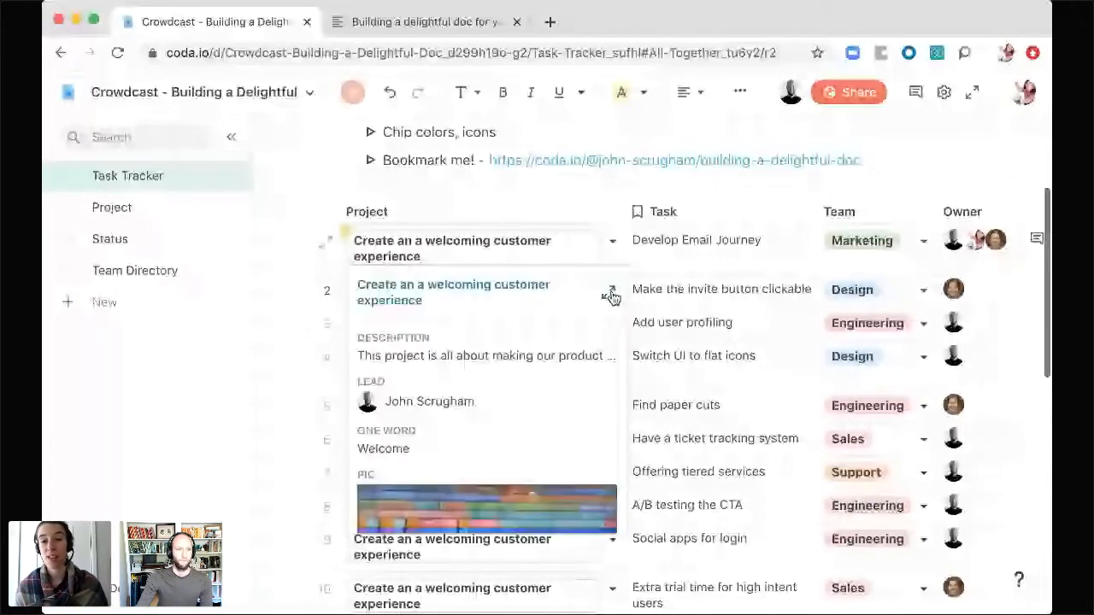
{"action": "left_click", "coordinate": [611, 295]}
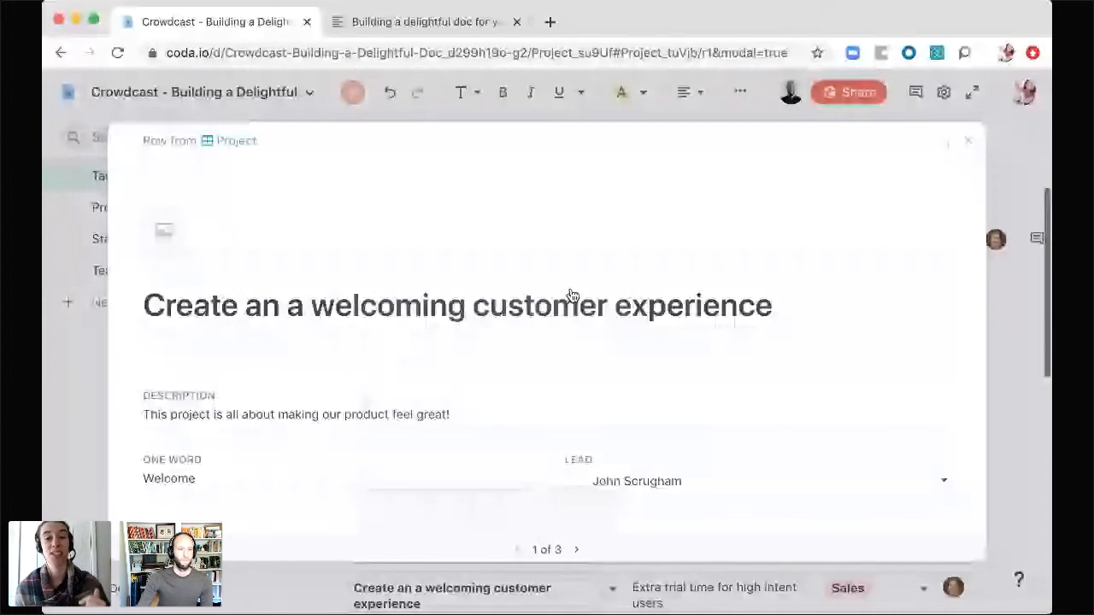
{"action": "left_click", "coordinate": [947, 141]}
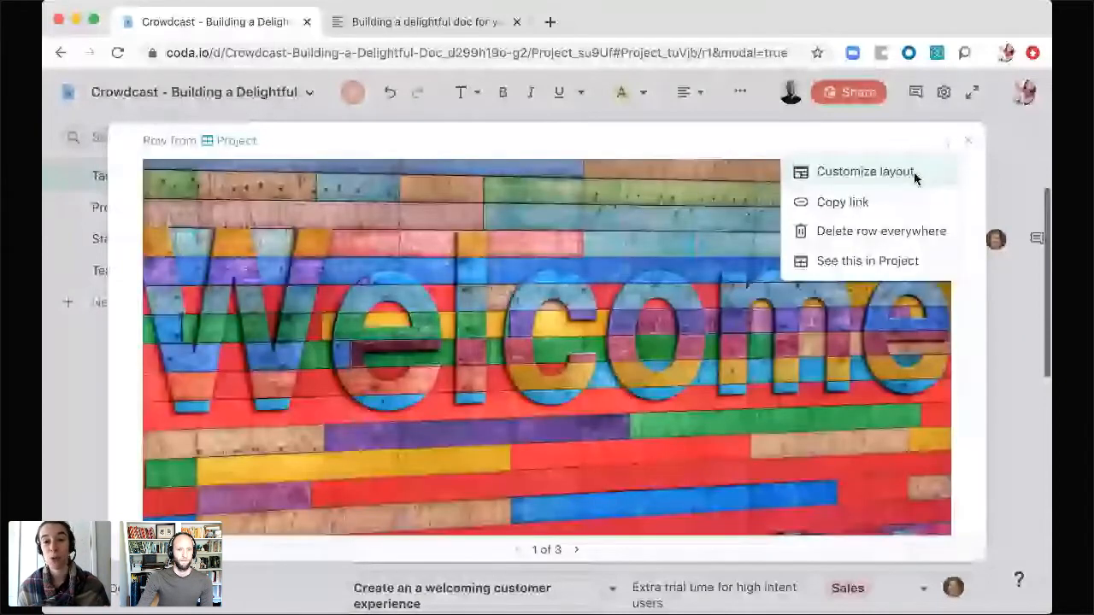
{"action": "left_click", "coordinate": [913, 173]}
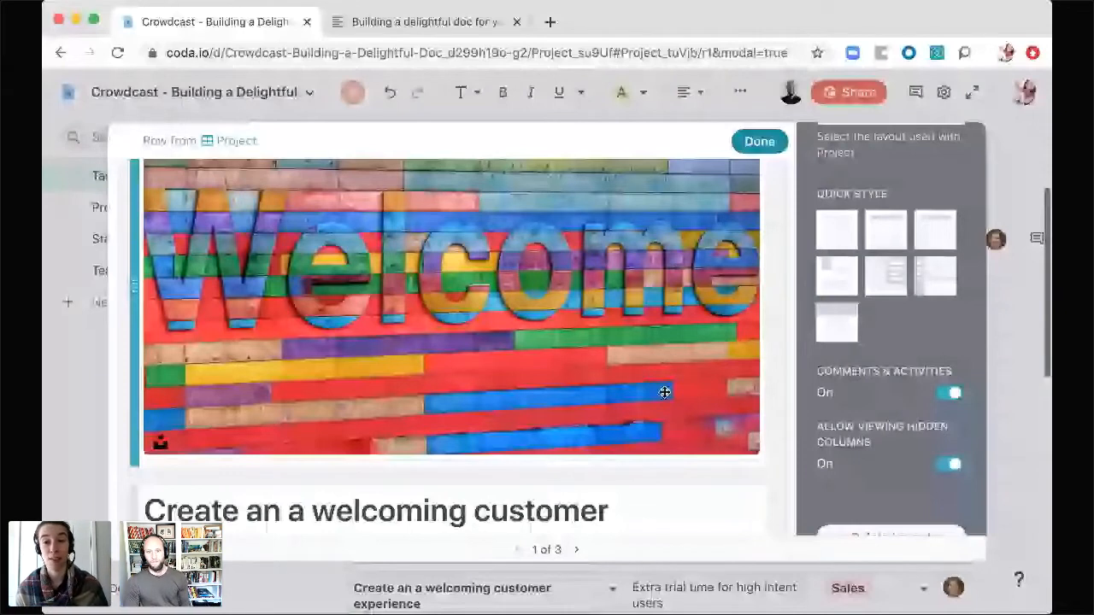
{"action": "scroll", "coordinate": [665, 392], "scroll_direction": "up", "scroll_amount": 2}
{"action": "left_click", "coordinate": [873, 203]}
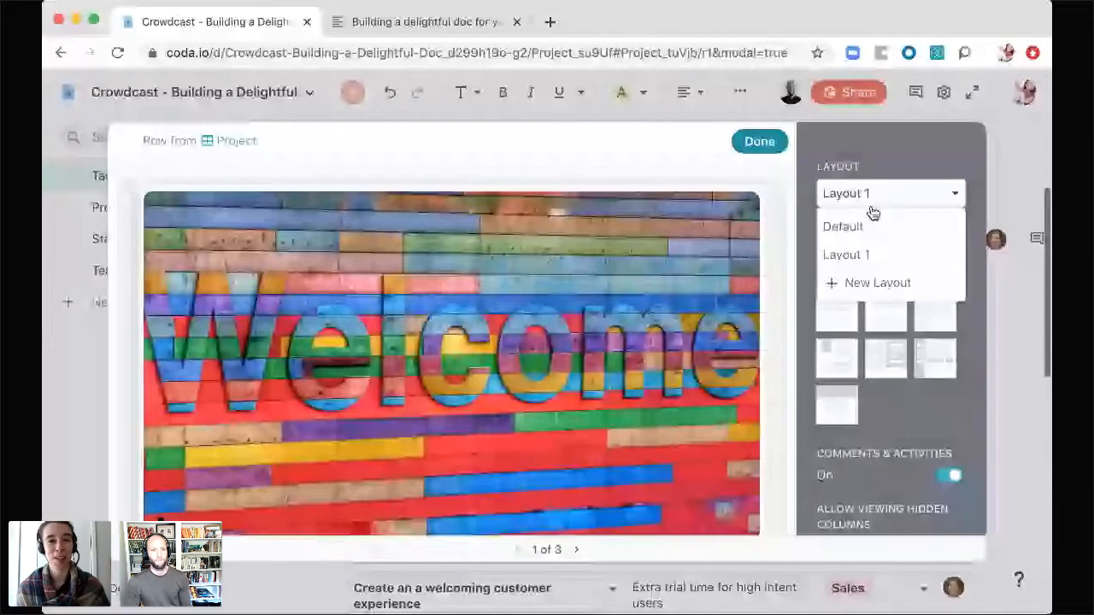
{"action": "left_click", "coordinate": [759, 141]}
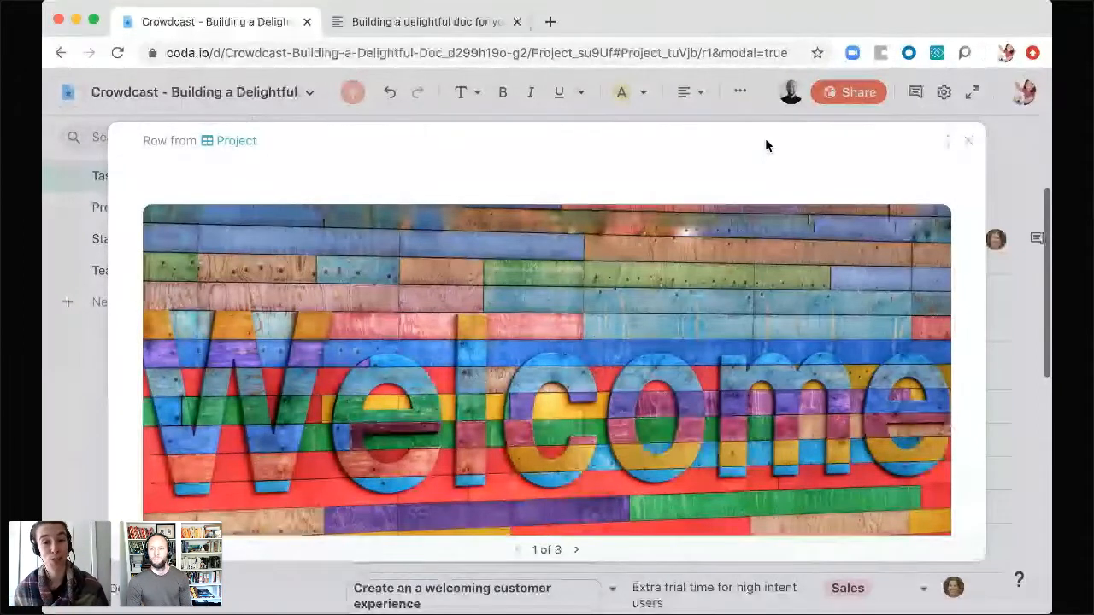
{"action": "left_click", "coordinate": [968, 140]}
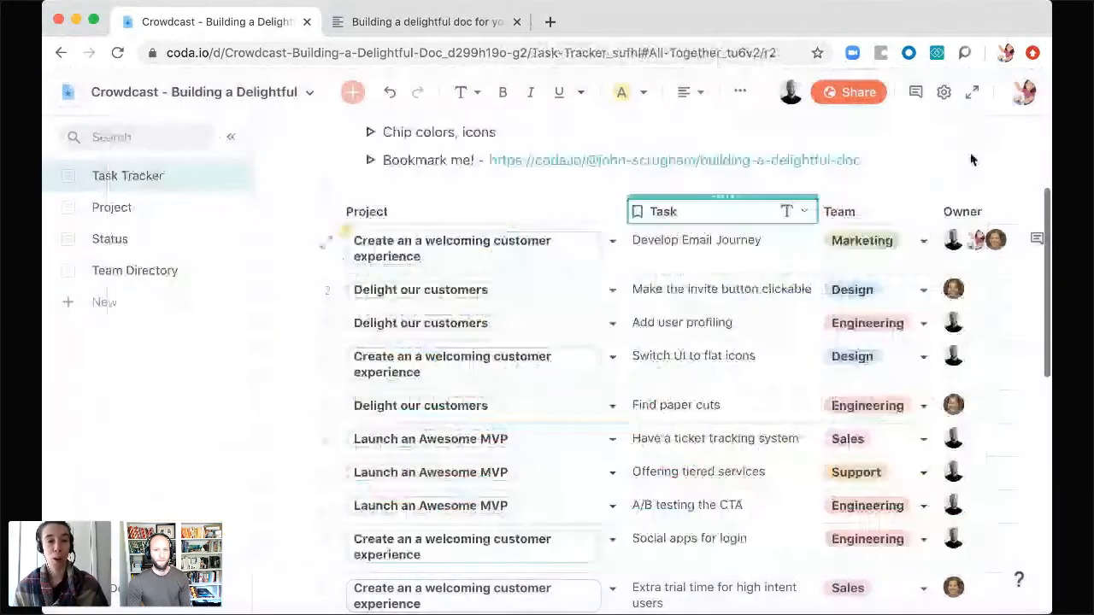
- Tidy the Task Tracker page by collapsing the page list and the "Creating scalability" outline, and widen the Team column to fit its labels
{"action": "left_click", "coordinate": [230, 137]}
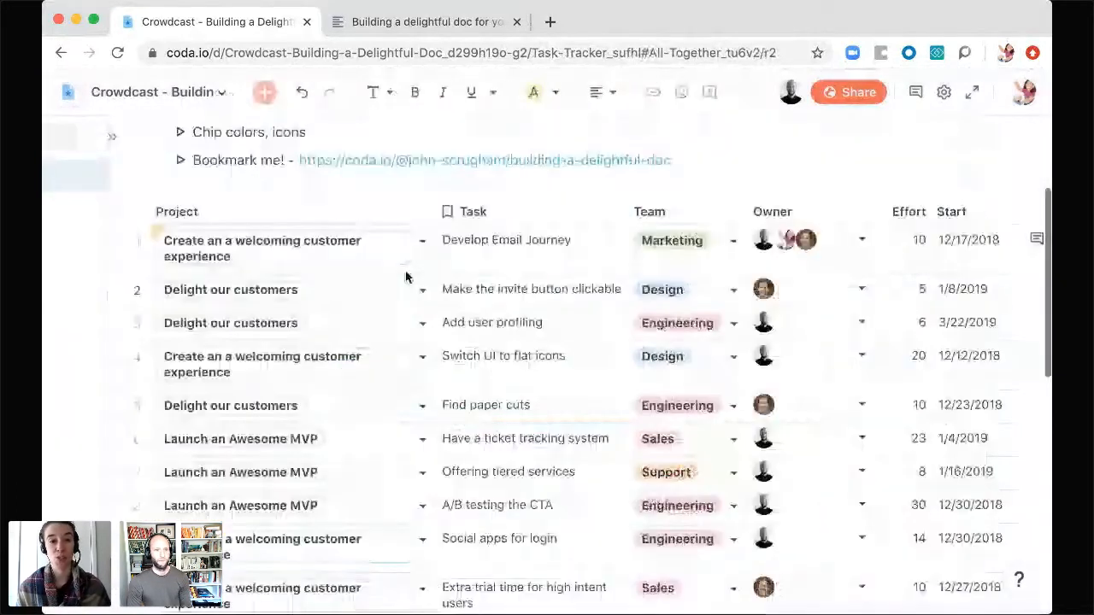
{"action": "scroll", "coordinate": [406, 276], "scroll_direction": "up", "scroll_amount": 2}
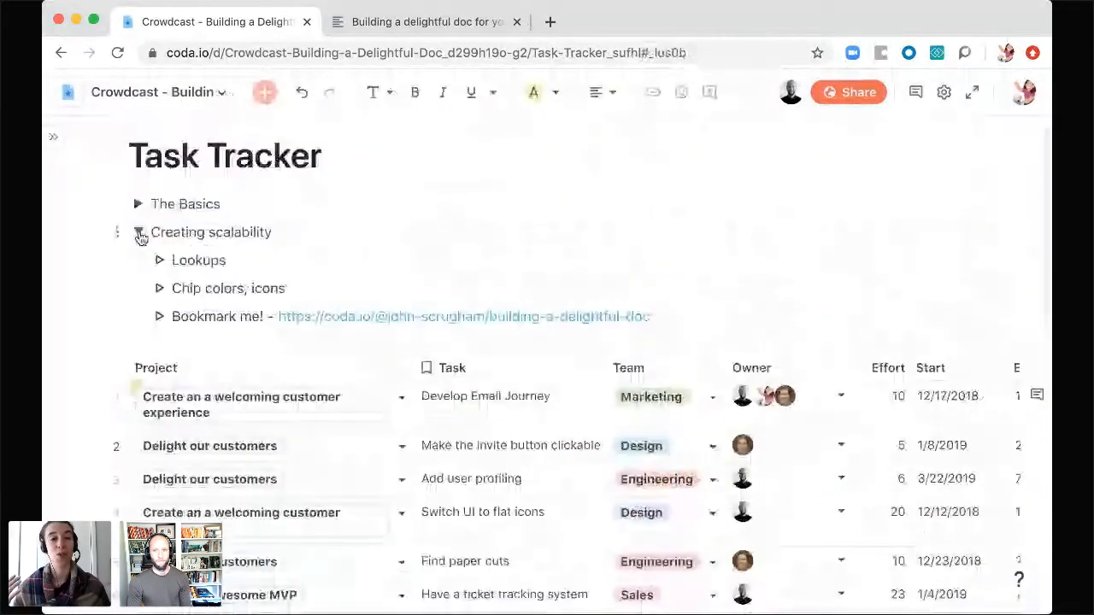
{"action": "left_click", "coordinate": [138, 233]}
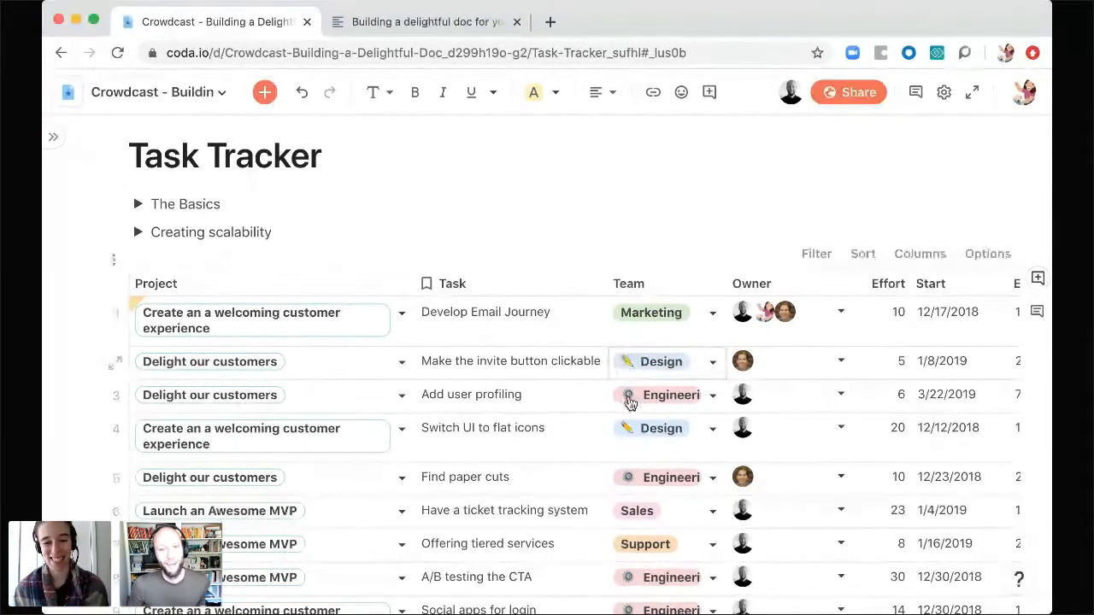
{"action": "left_click_drag", "start_coordinate": [727, 283], "coordinate": [761, 283]}
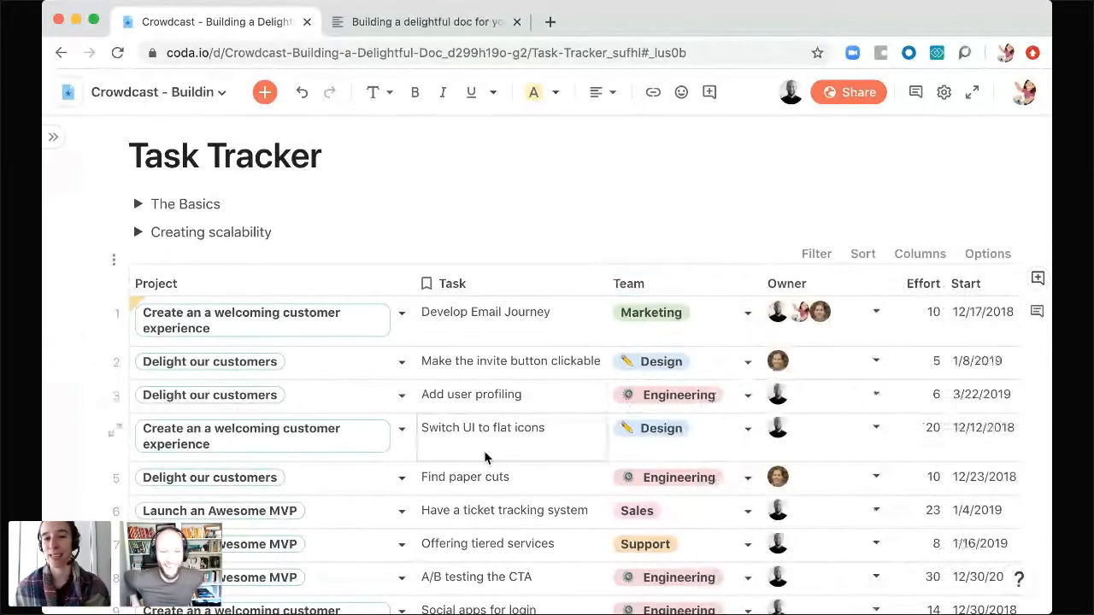
- Examine the team icons in the task table and in the Team Directory table below it
{"action": "scroll", "coordinate": [486, 458], "scroll_direction": "down", "scroll_amount": 1}
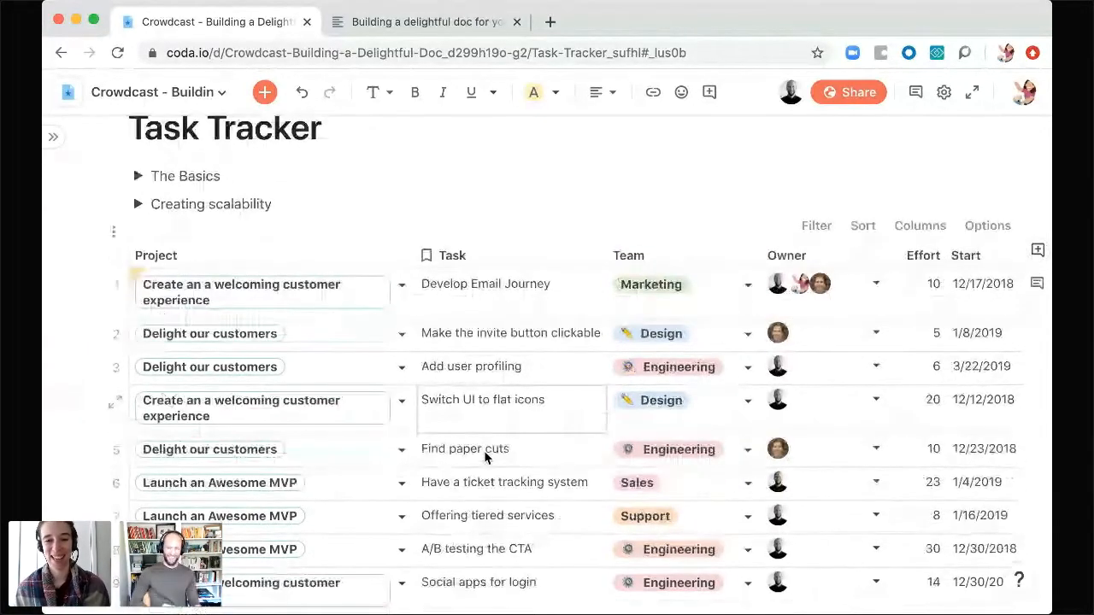
{"action": "scroll", "coordinate": [484, 450], "scroll_direction": "down", "scroll_amount": 10}
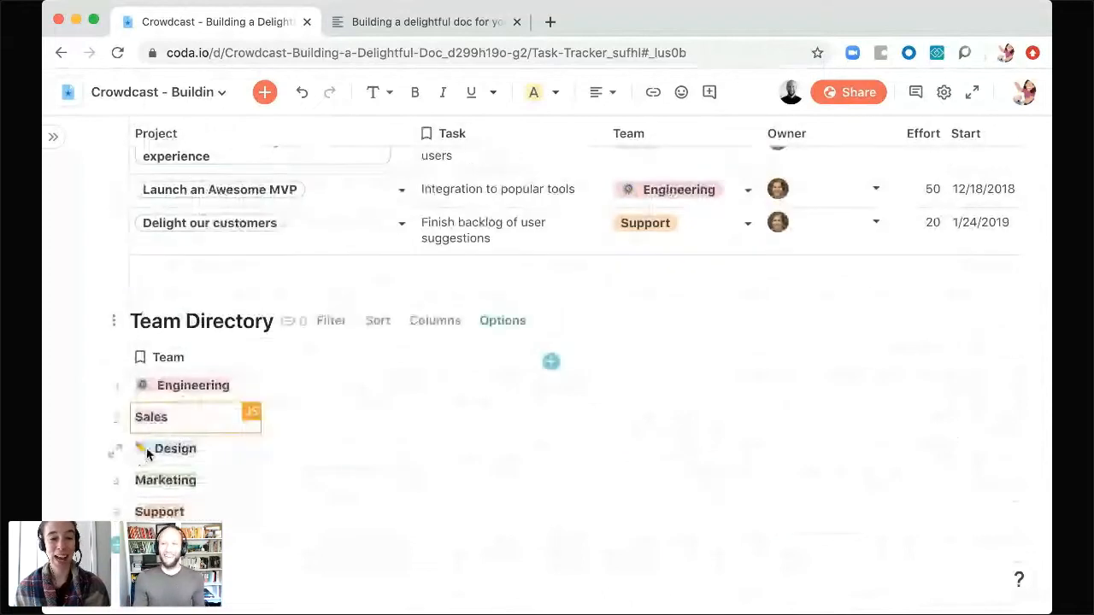
{"action": "scroll", "coordinate": [556, 281], "scroll_direction": "up", "scroll_amount": 10}
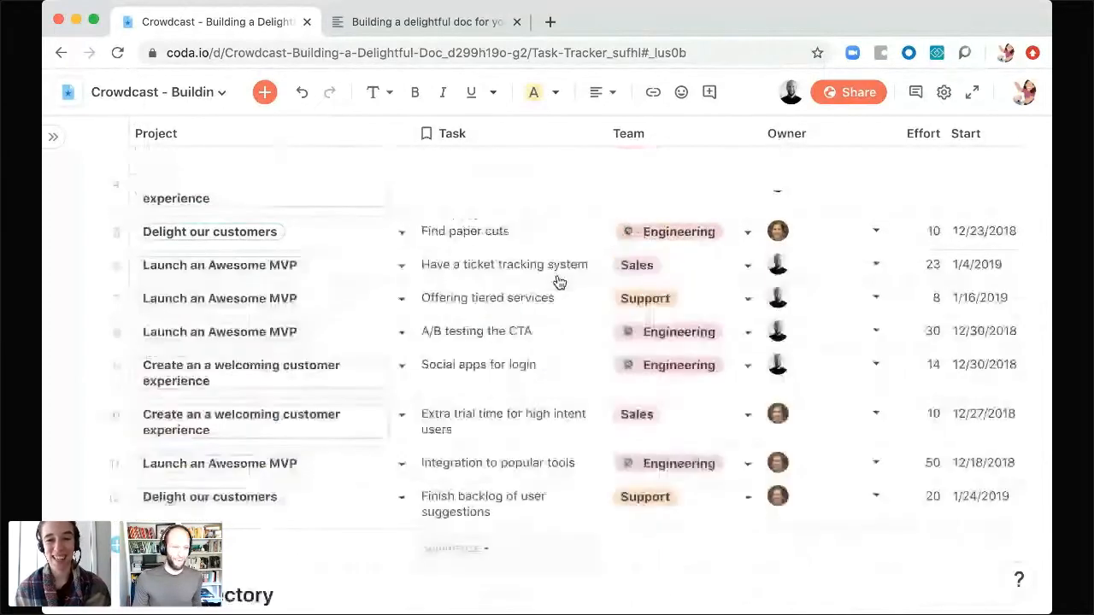
{"action": "scroll", "coordinate": [557, 282], "scroll_direction": "up", "scroll_amount": 8}
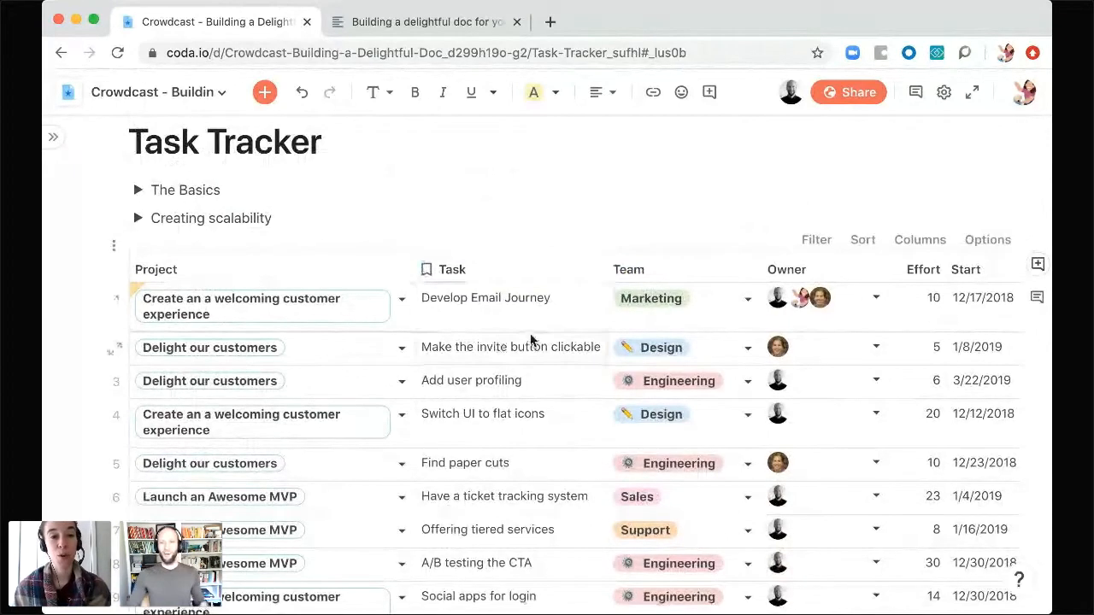
{"action": "scroll", "coordinate": [530, 337], "scroll_direction": "up", "scroll_amount": 1}
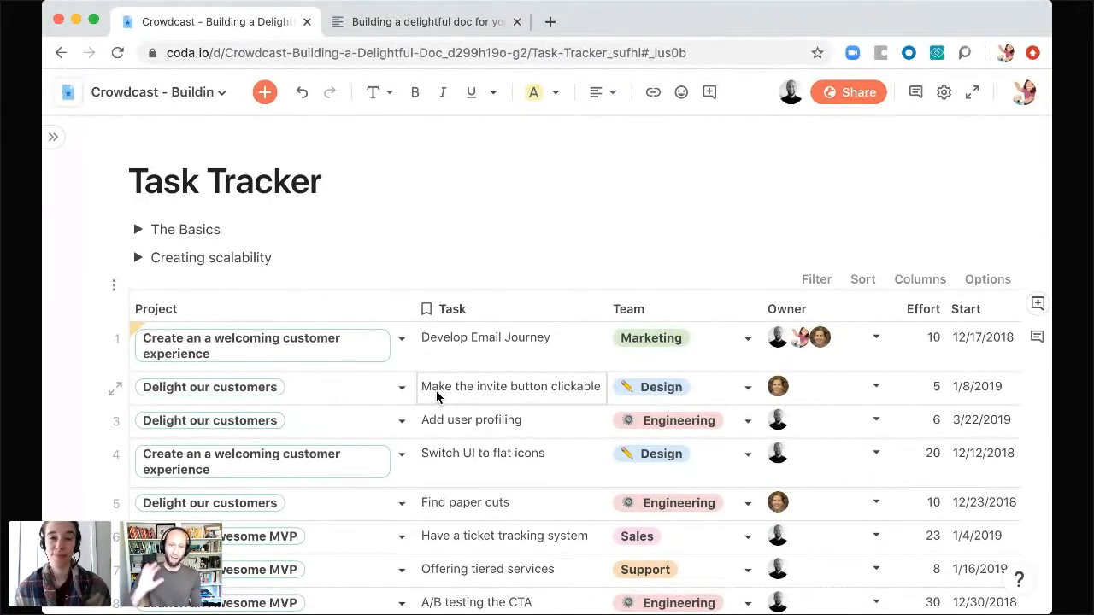
{"action": "scroll", "coordinate": [435, 390], "scroll_direction": "down", "scroll_amount": 3}
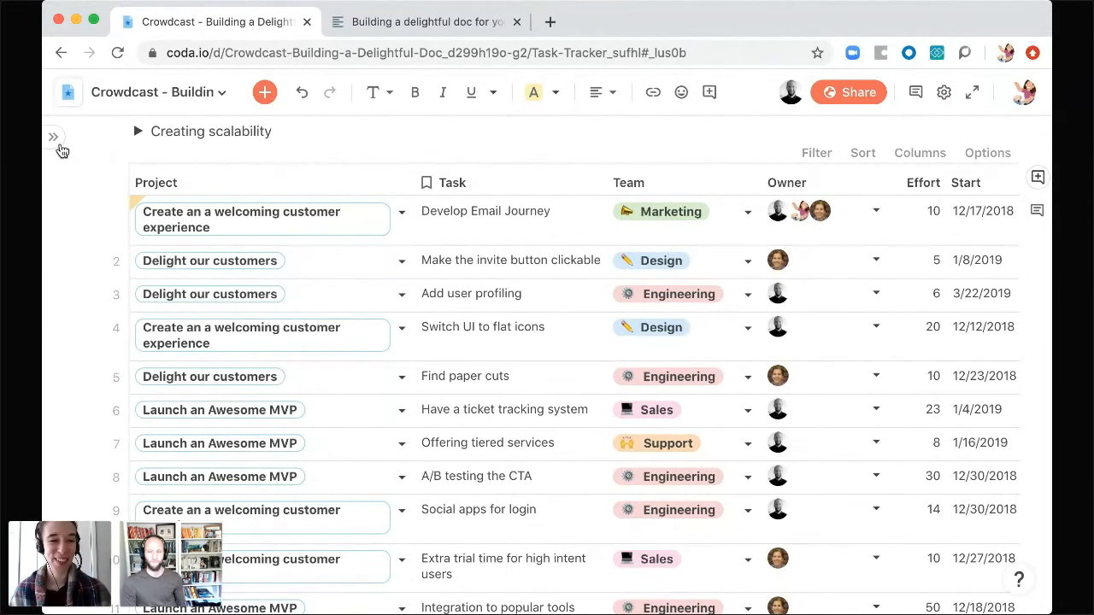
- Show the page list again and add a new section titled "My Tasks"
{"action": "left_click", "coordinate": [54, 138]}
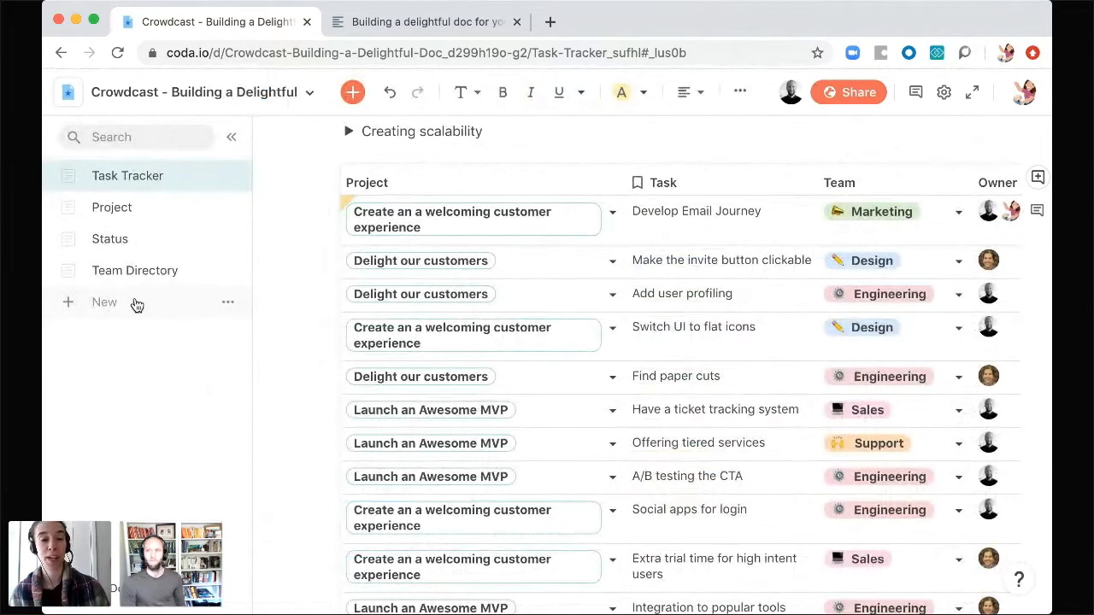
{"action": "left_click", "coordinate": [137, 303]}
{"action": "left_click", "coordinate": [118, 336]}
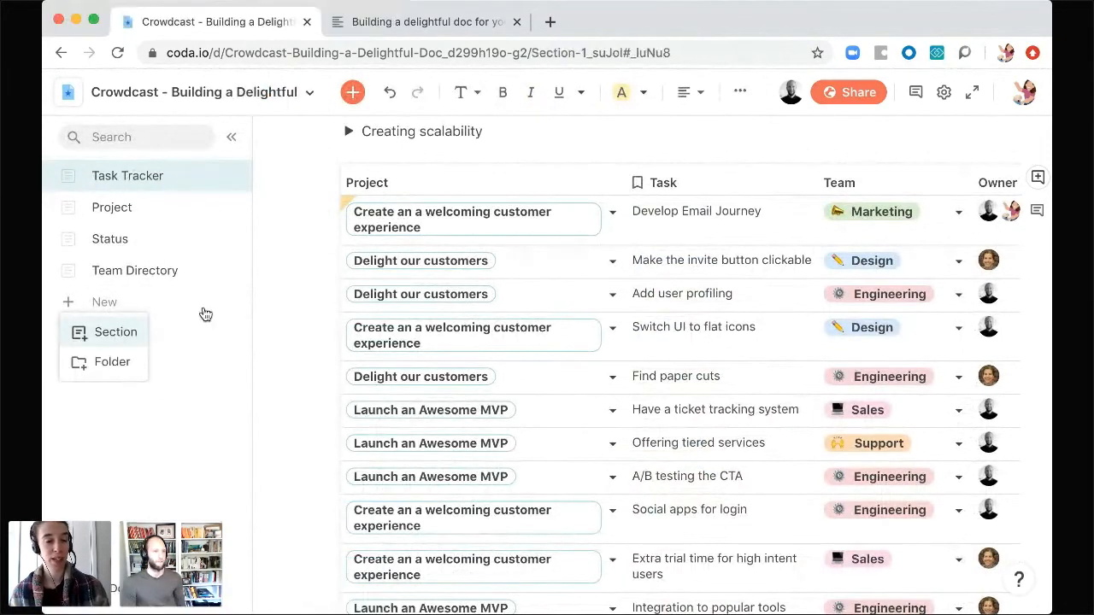
{"action": "type", "text": "My"}
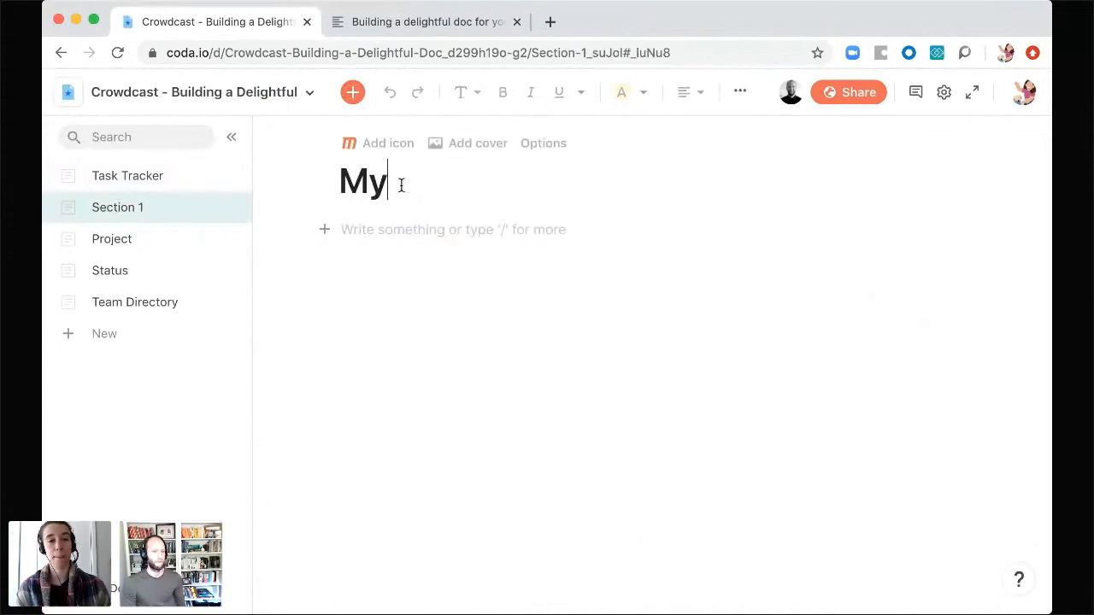
{"action": "type", "text": " Tasks"}
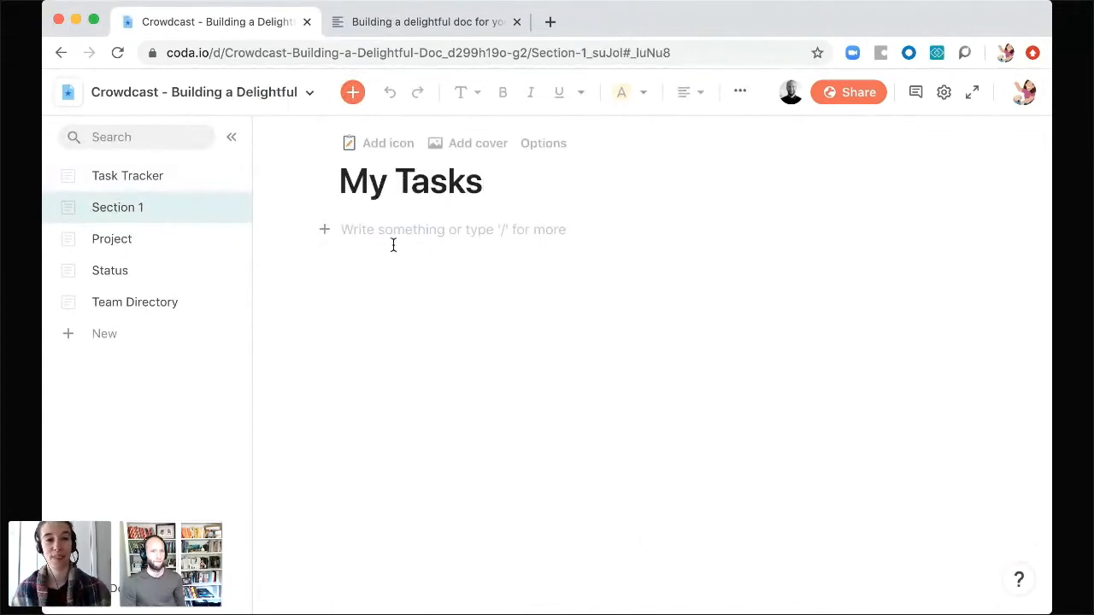
- Search the icons for "mega" and give the My Tasks section the red megaphone icon
{"action": "left_click", "coordinate": [378, 144]}
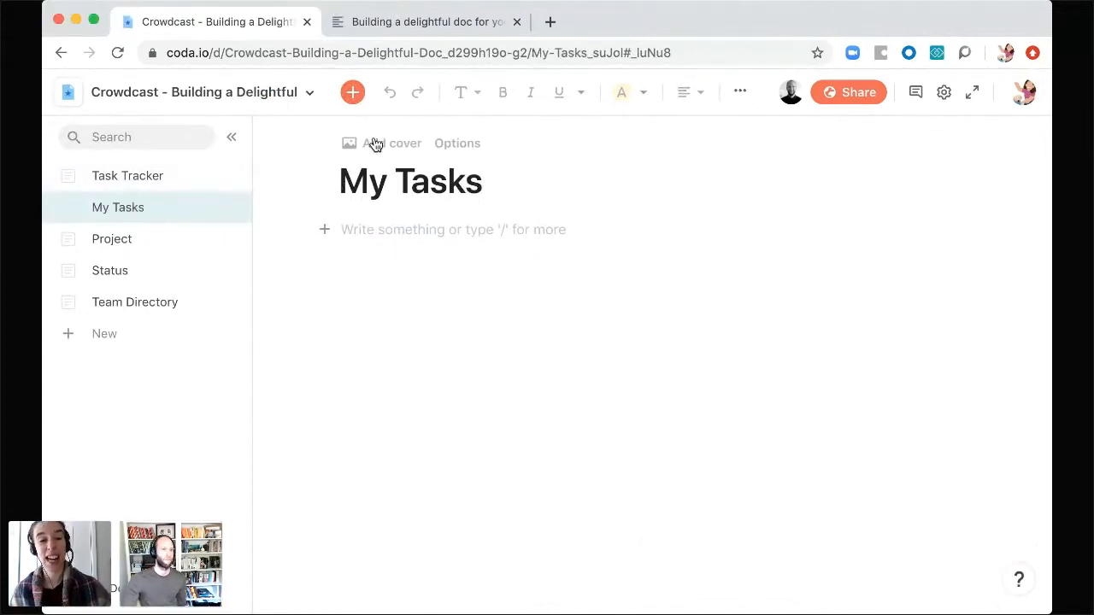
{"action": "type", "text": "m"}
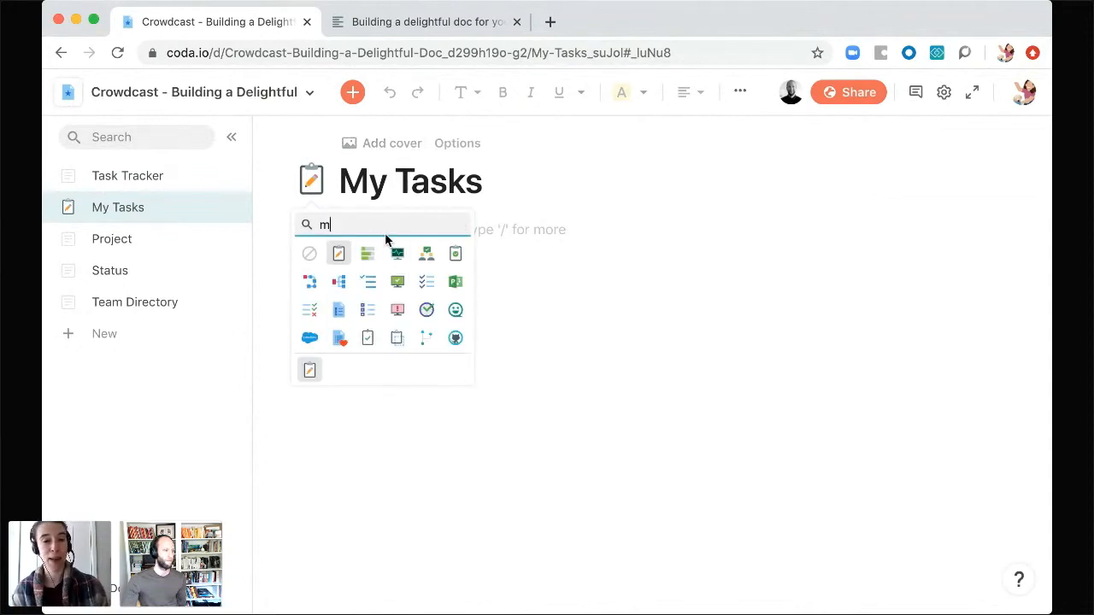
{"action": "type", "text": "ega"}
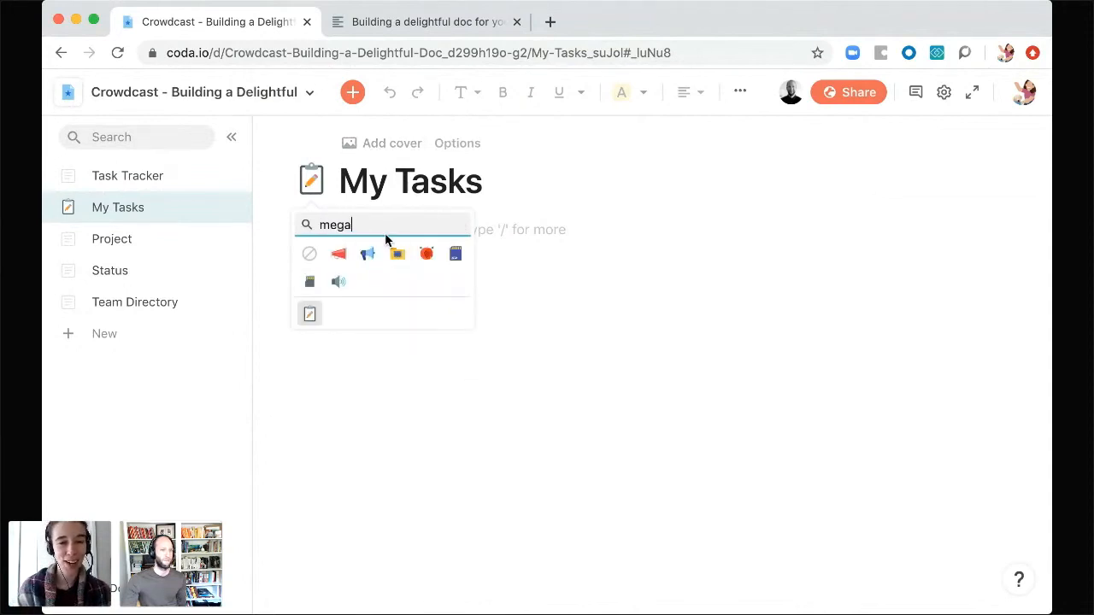
{"action": "left_click", "coordinate": [339, 254]}
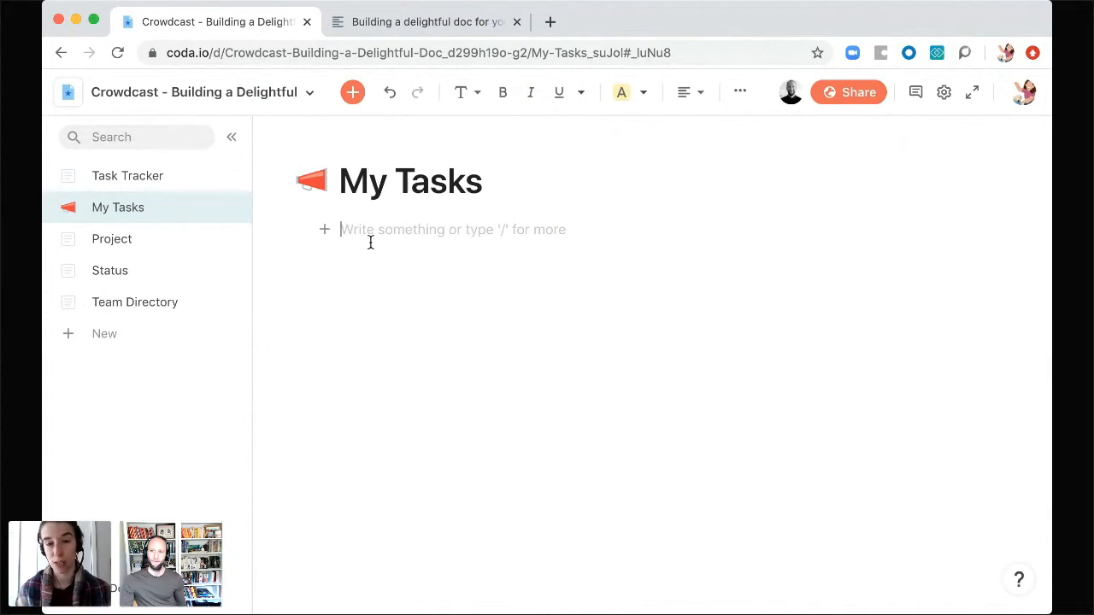
- Insert a table view of the existing All Together table into the My Tasks section and close its table options
{"action": "type", "text": "/"}
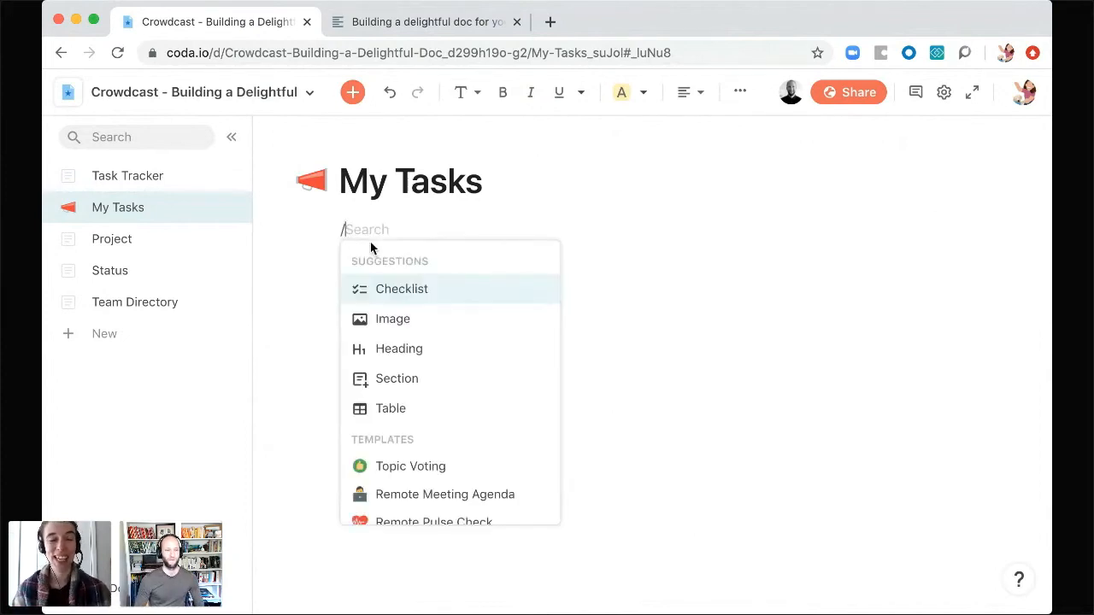
{"action": "type", "text": "ta"}
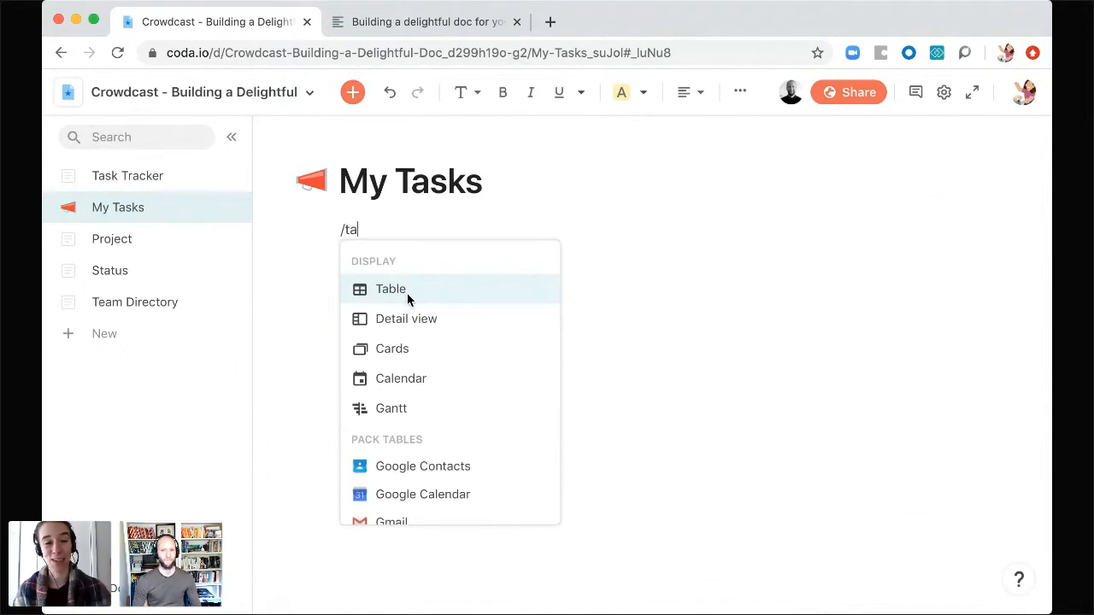
{"action": "left_click", "coordinate": [416, 290]}
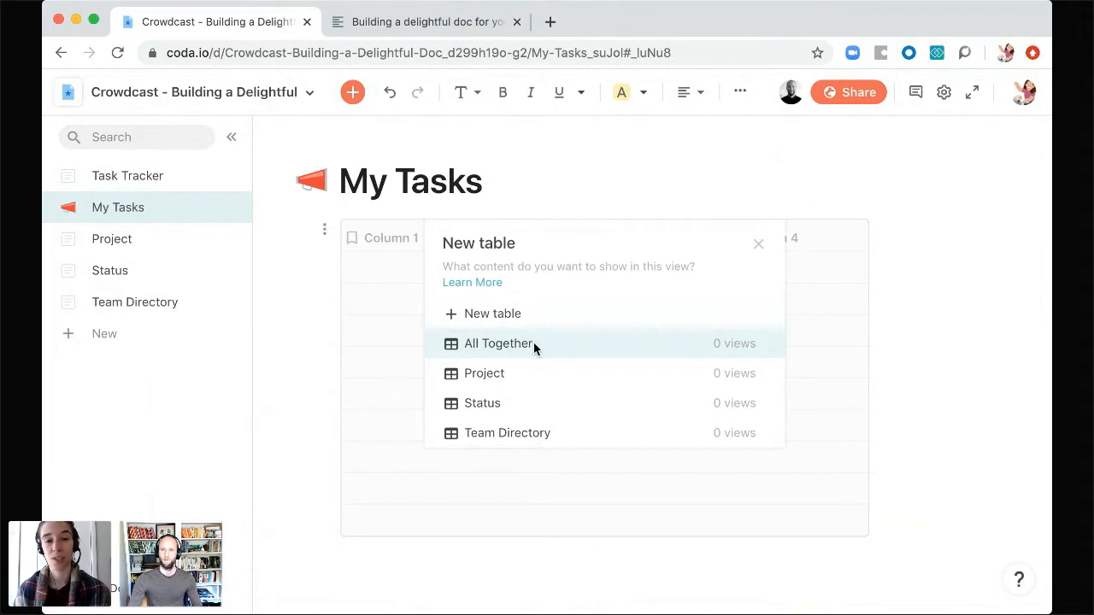
{"action": "left_click", "coordinate": [560, 343]}
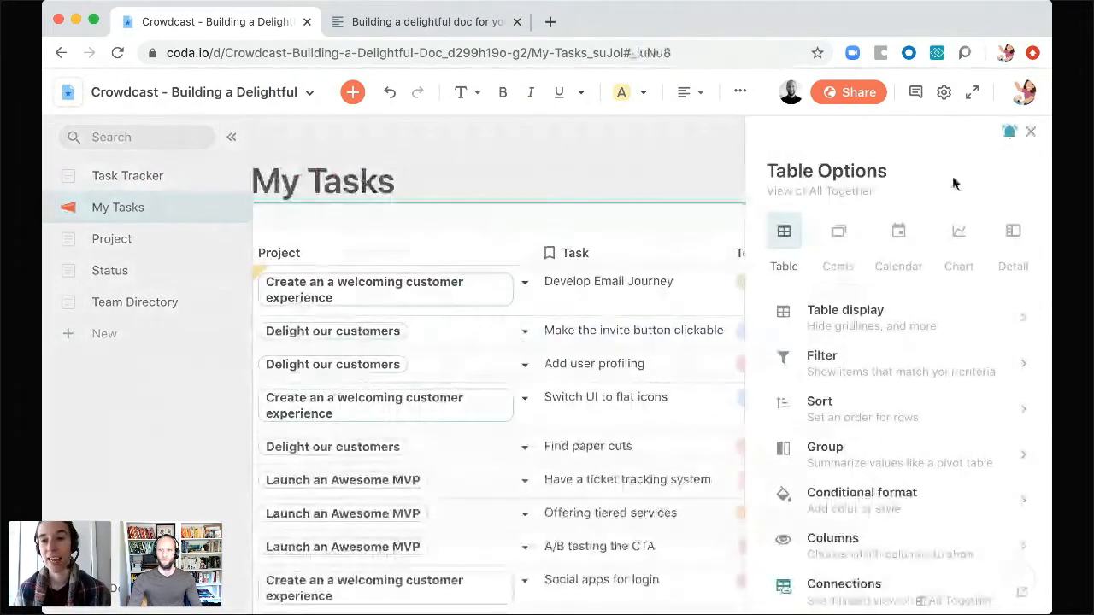
{"action": "left_click", "coordinate": [1030, 134]}
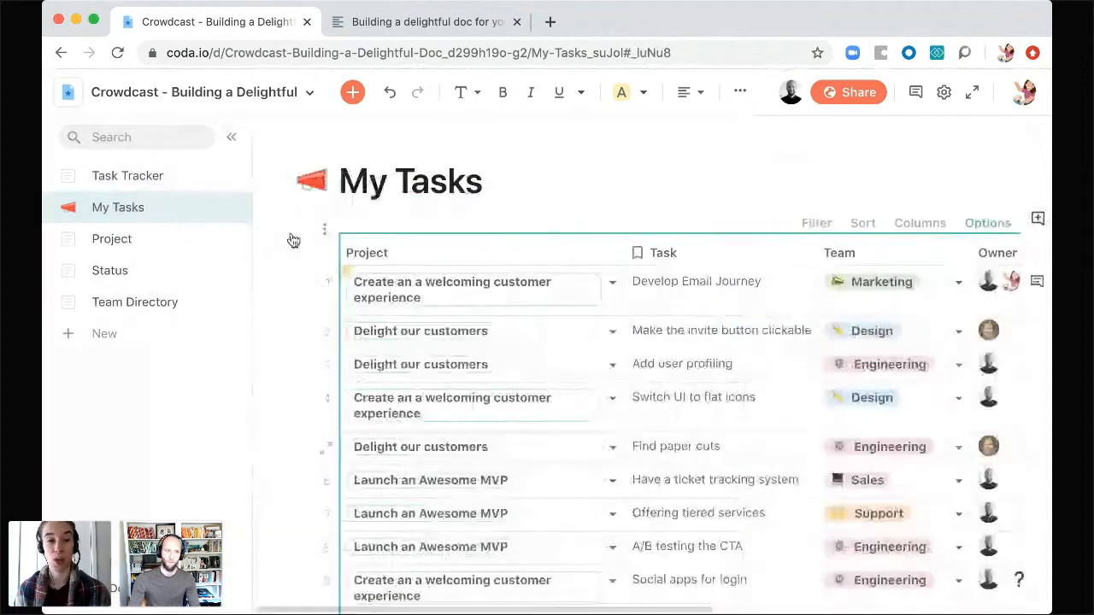
- Collapse the page list and look over the task rows in the new view on My Tasks
{"action": "left_click", "coordinate": [231, 140]}
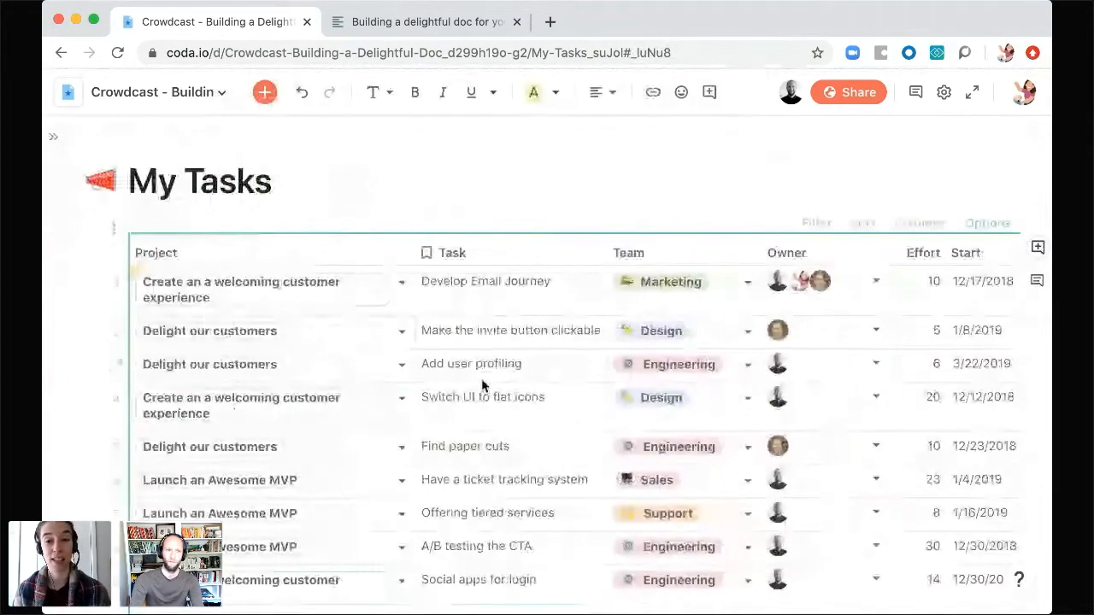
{"action": "scroll", "coordinate": [481, 381], "scroll_direction": "down", "scroll_amount": 1}
{"action": "scroll", "coordinate": [481, 384], "scroll_direction": "down", "scroll_amount": 2}
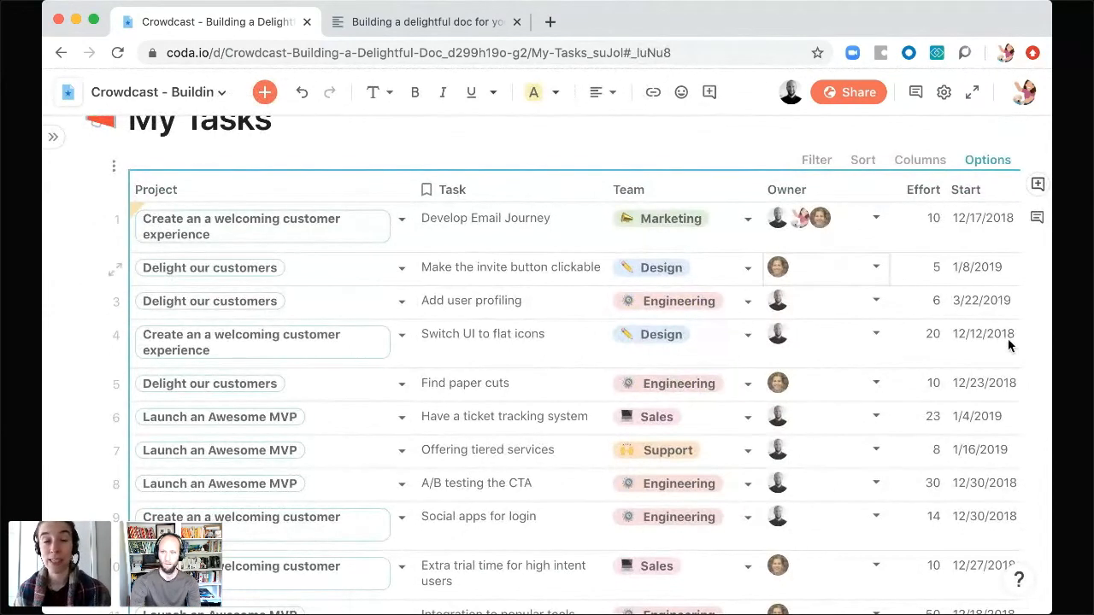
{"action": "left_click", "coordinate": [524, 344]}
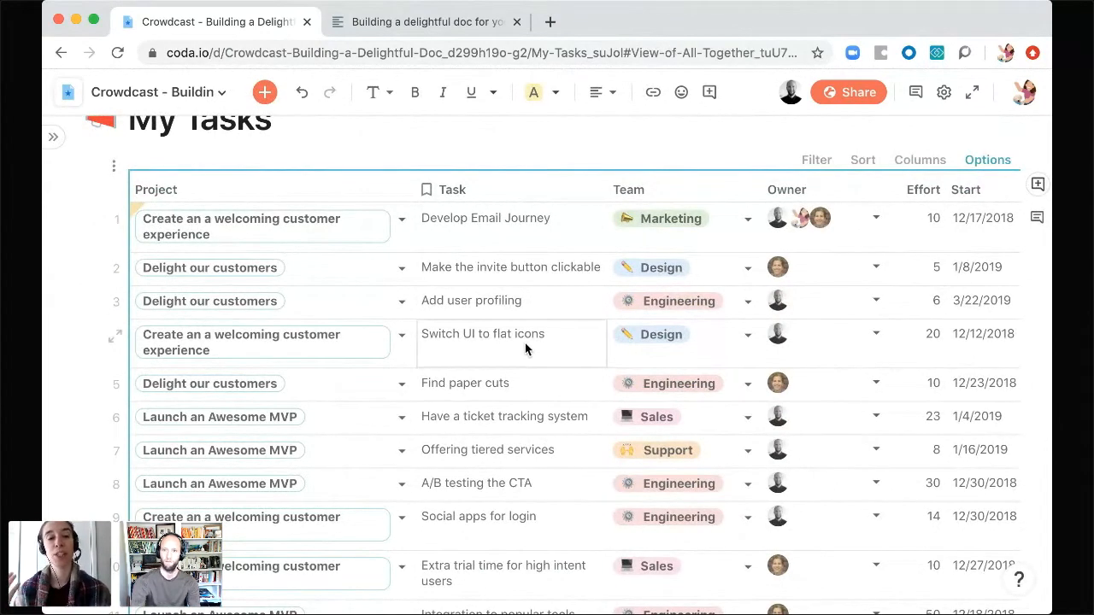
{"action": "scroll", "coordinate": [525, 342], "scroll_direction": "up", "scroll_amount": 2}
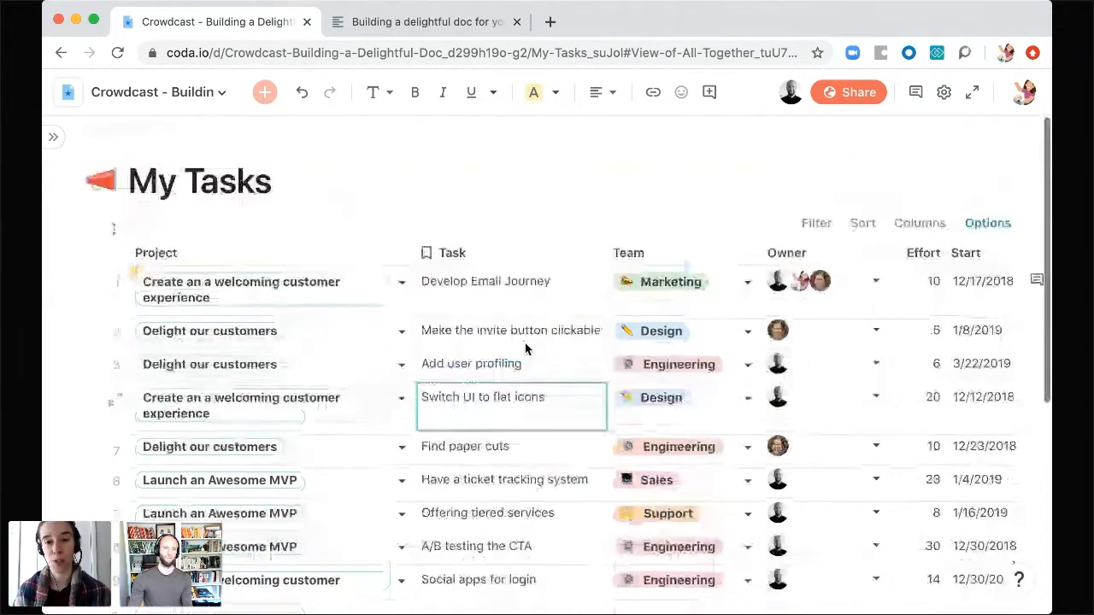
- Filter the My Tasks view to rows whose Owner contains Current User, close the filter settings and select the Develop Email Journey task
{"action": "left_click", "coordinate": [812, 227]}
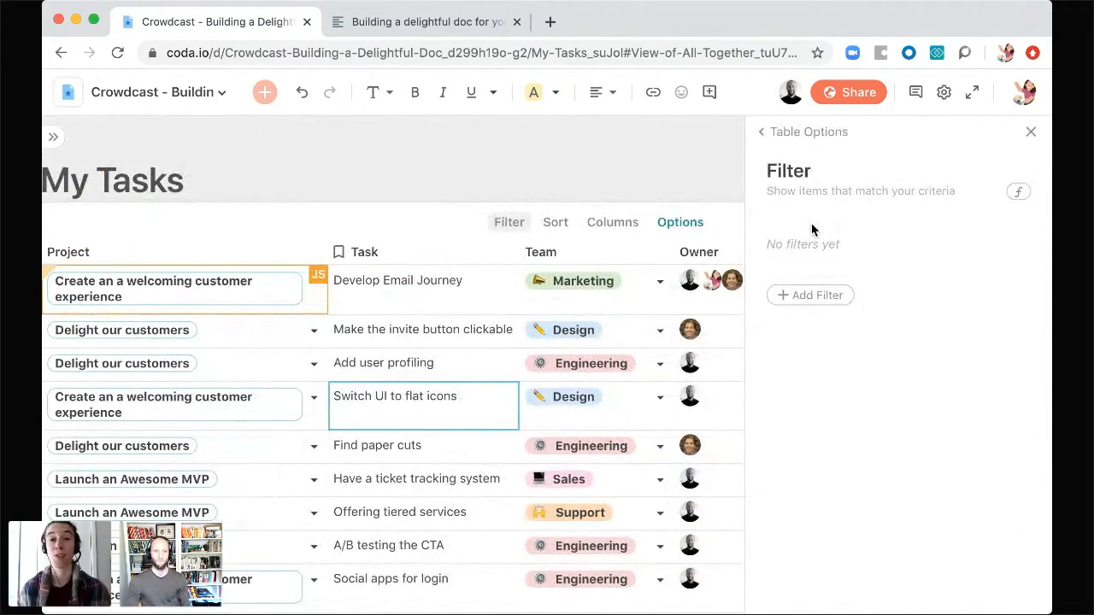
{"action": "left_click", "coordinate": [809, 297]}
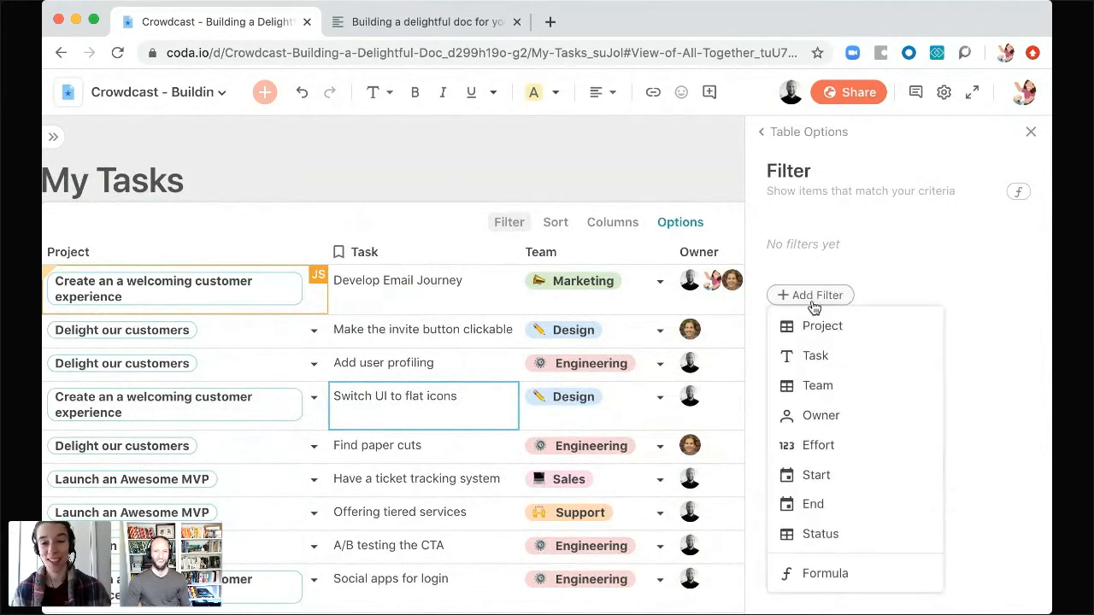
{"action": "left_click", "coordinate": [833, 416]}
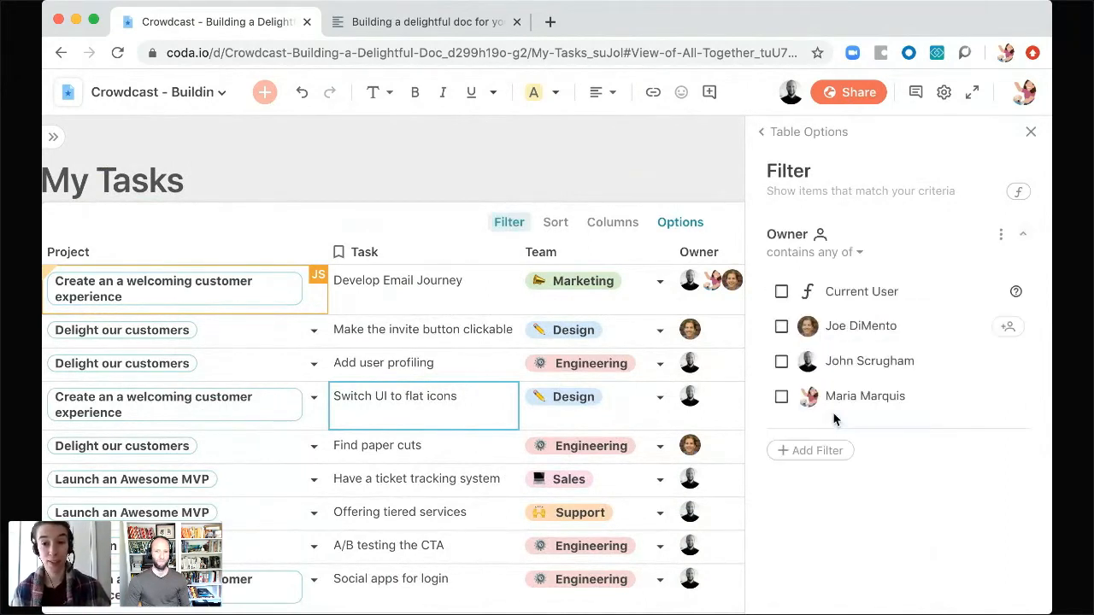
{"action": "left_click", "coordinate": [781, 293]}
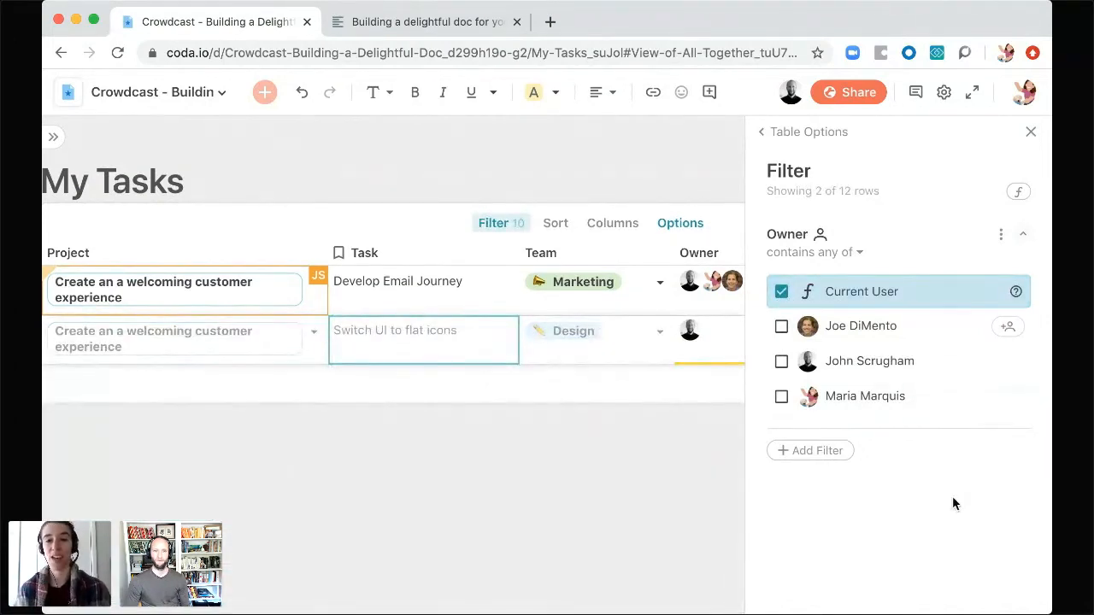
{"action": "left_click", "coordinate": [1031, 134]}
{"action": "left_click", "coordinate": [465, 292]}
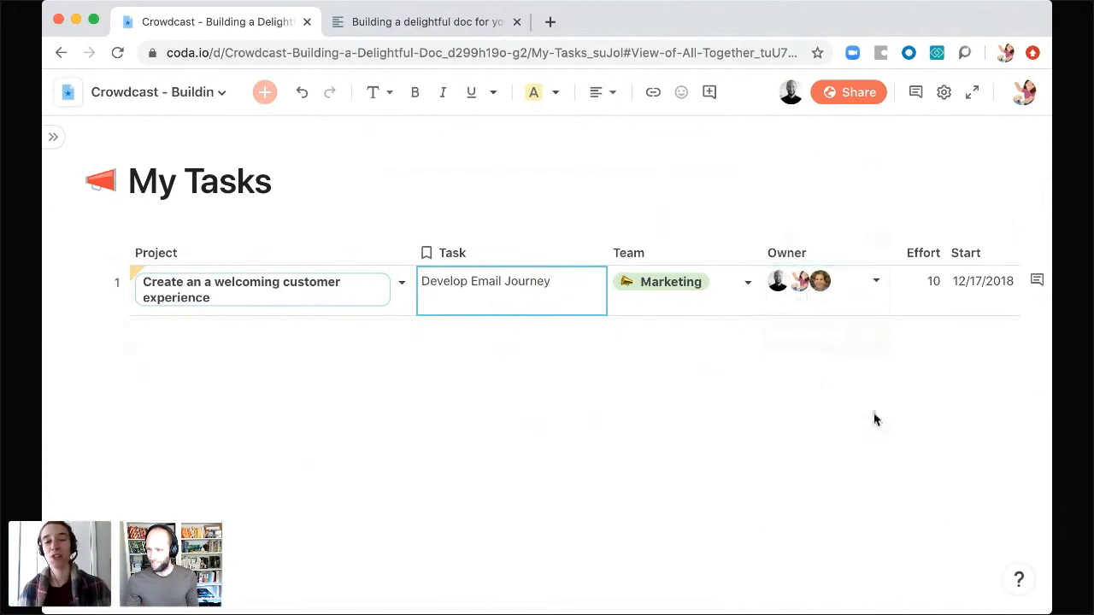
{"action": "key", "text": "Return"}
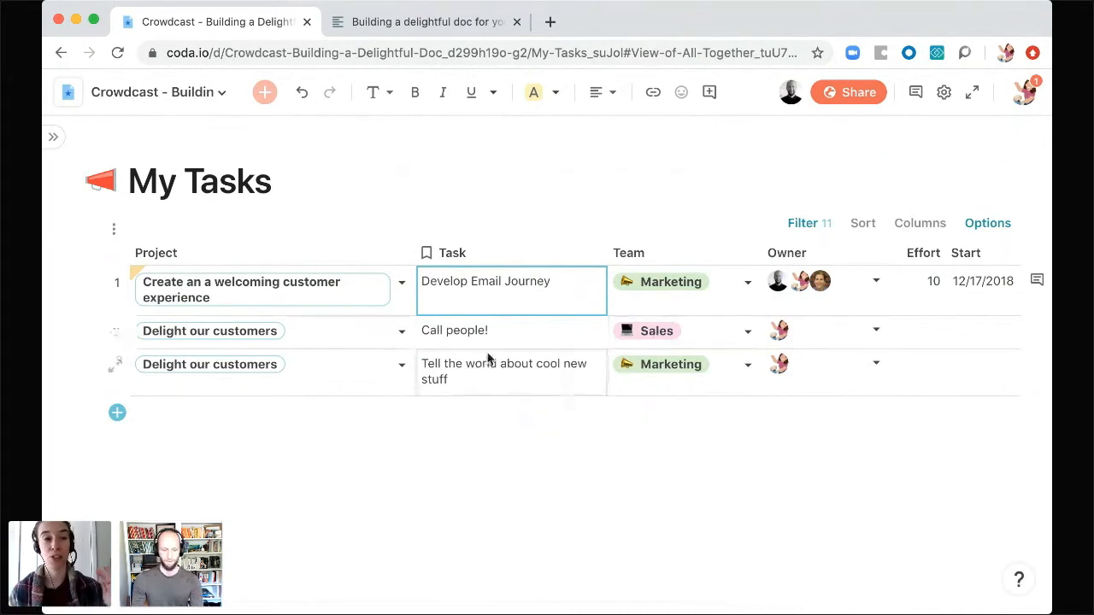
- Show the page list, insert a new button above the My Tasks table view, and name and label it "Add a new task"
{"action": "left_click", "coordinate": [53, 138]}
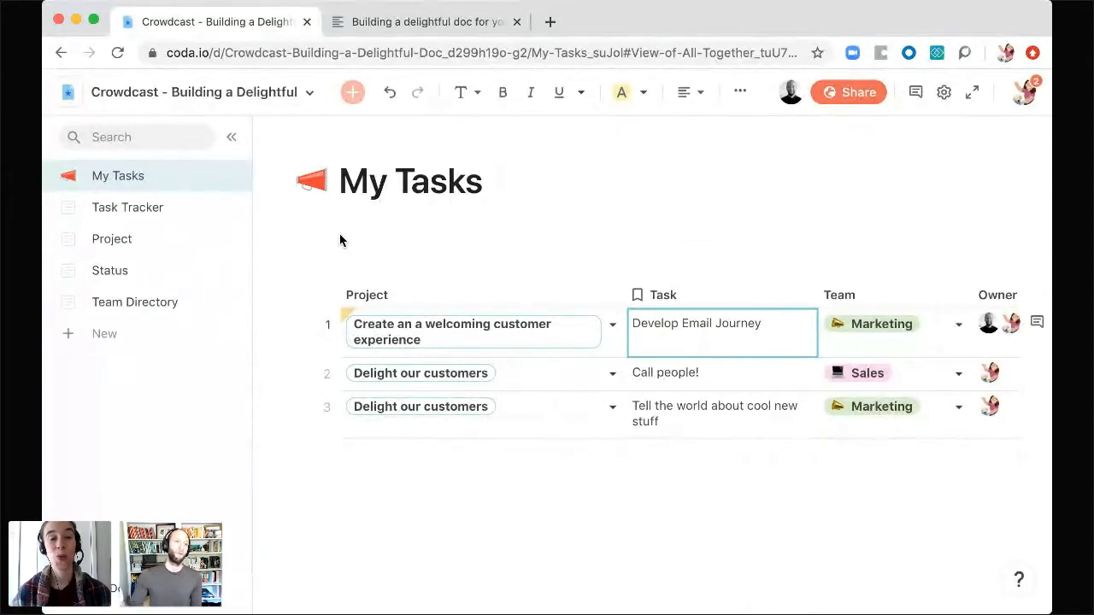
{"action": "left_click", "coordinate": [367, 243]}
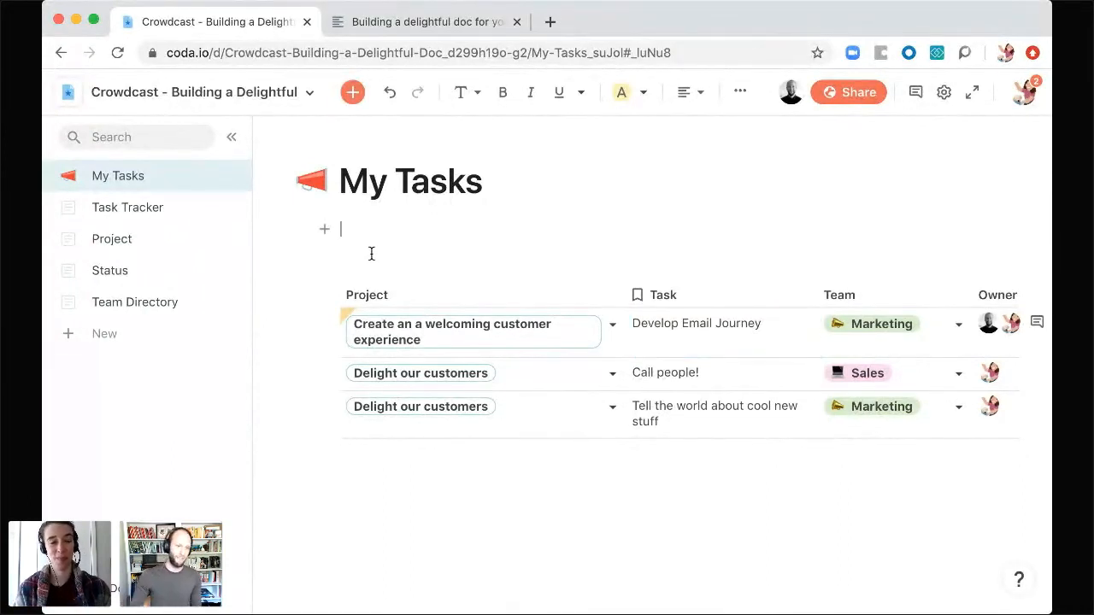
{"action": "type", "text": "/button"}
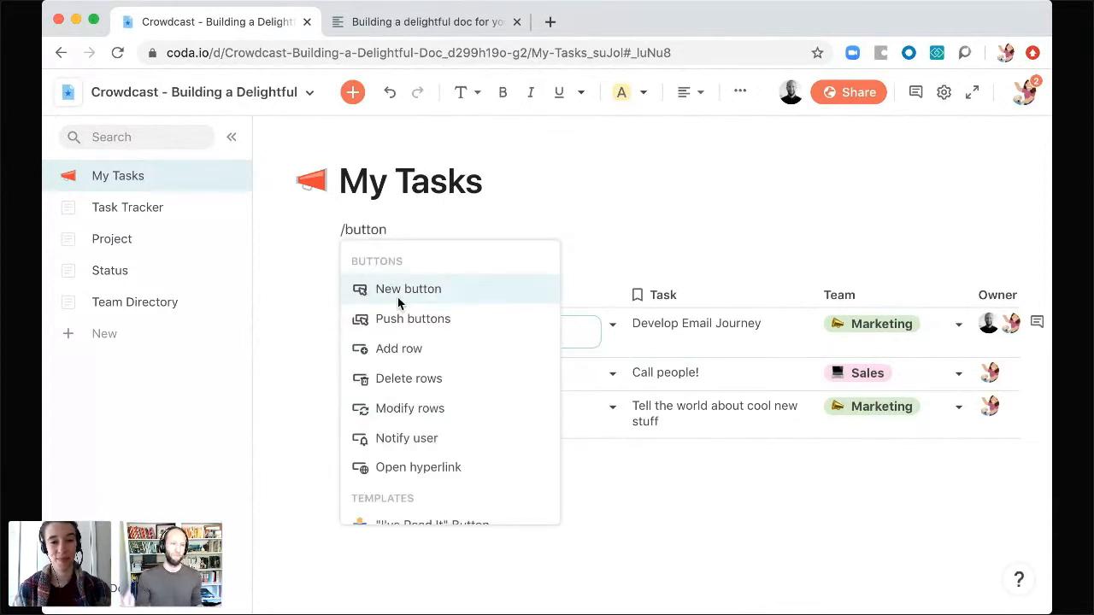
{"action": "left_click", "coordinate": [398, 293]}
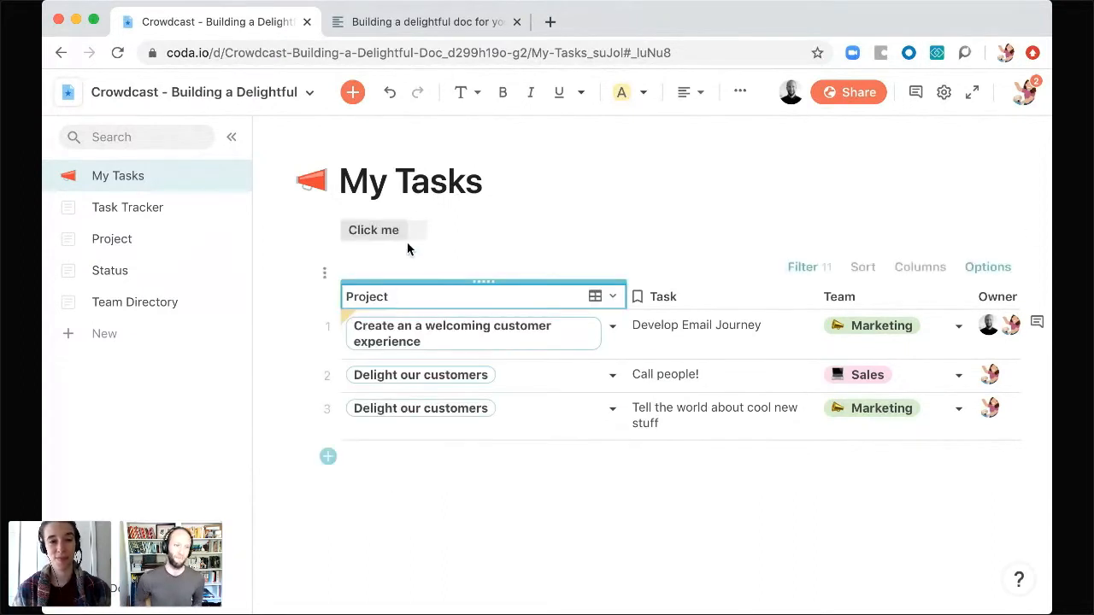
{"action": "left_click", "coordinate": [399, 344]}
{"action": "triple_click", "coordinate": [399, 342]}
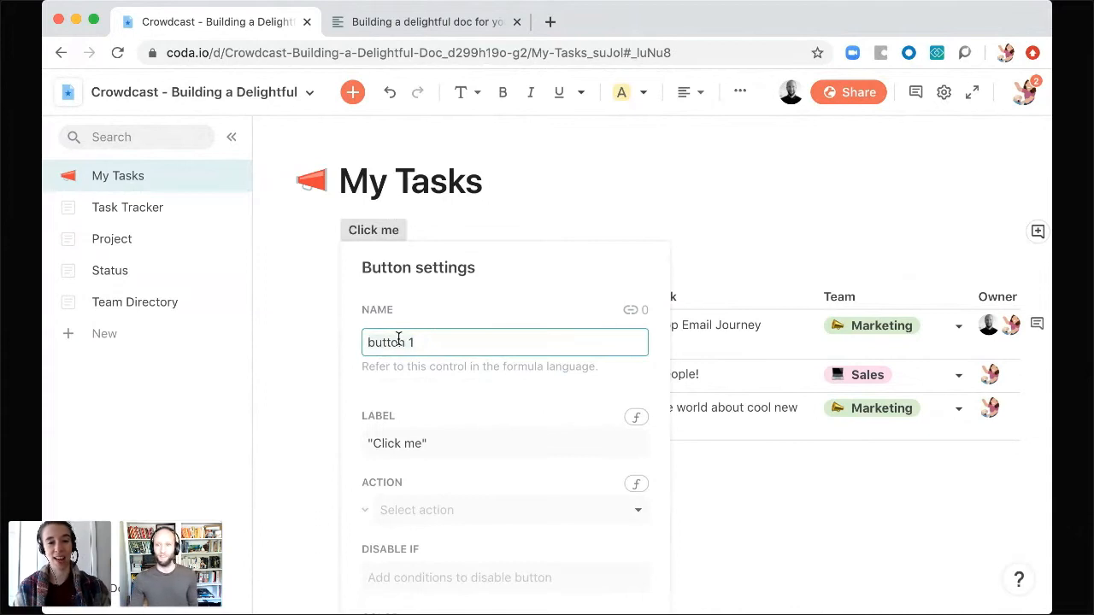
{"action": "type", "text": "Add a new task"}
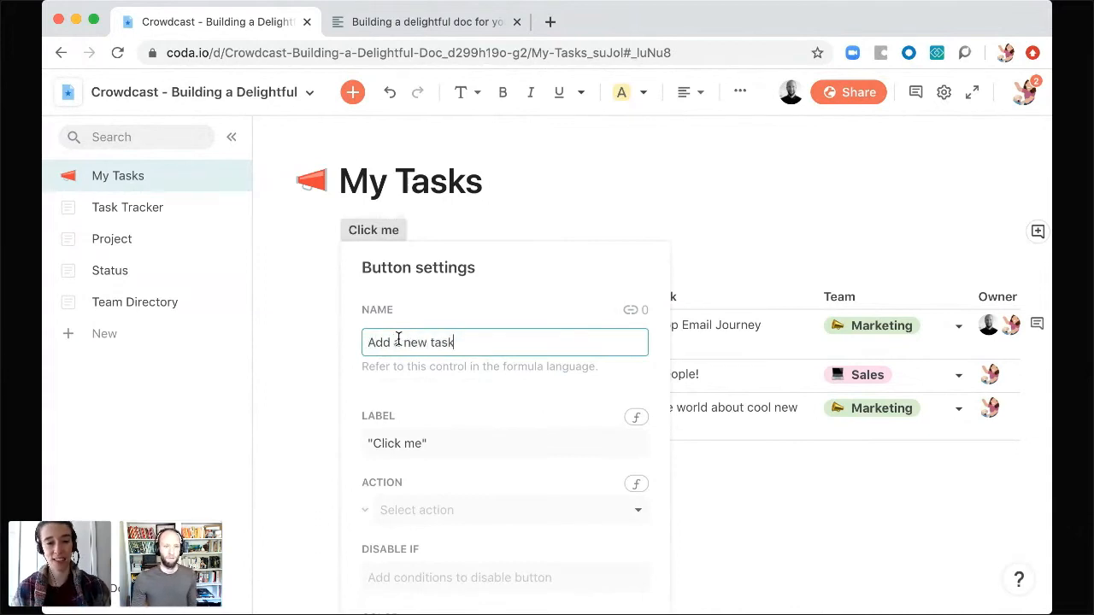
{"action": "left_click", "coordinate": [392, 440]}
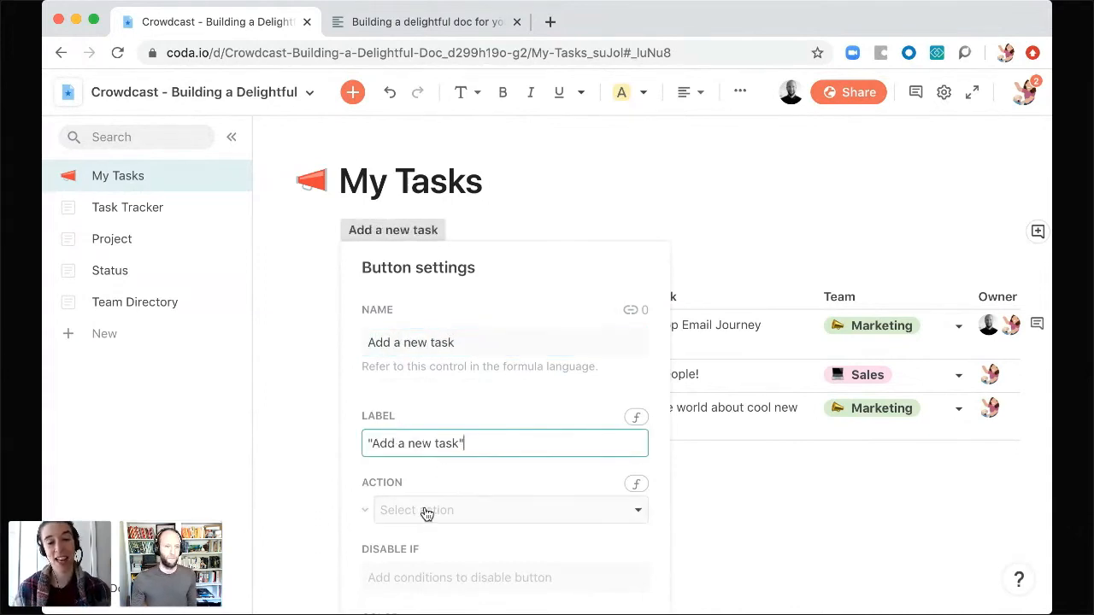
- Set the button's action to Add row with All Tasks Together as the target table
{"action": "scroll", "coordinate": [427, 511], "scroll_direction": "down", "scroll_amount": 3}
{"action": "left_click", "coordinate": [431, 384]}
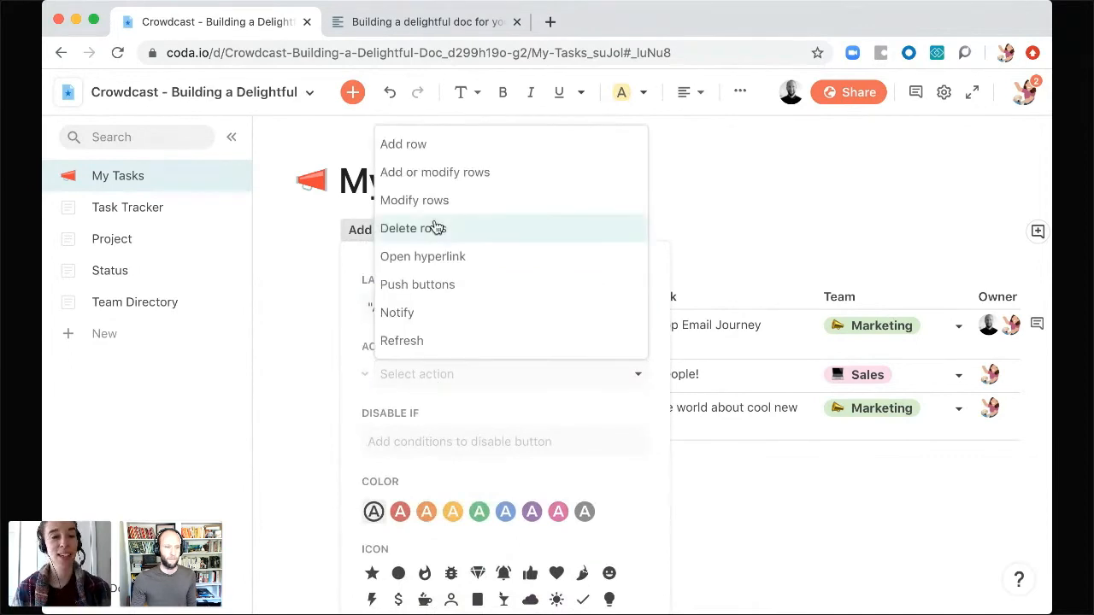
{"action": "left_click", "coordinate": [439, 156]}
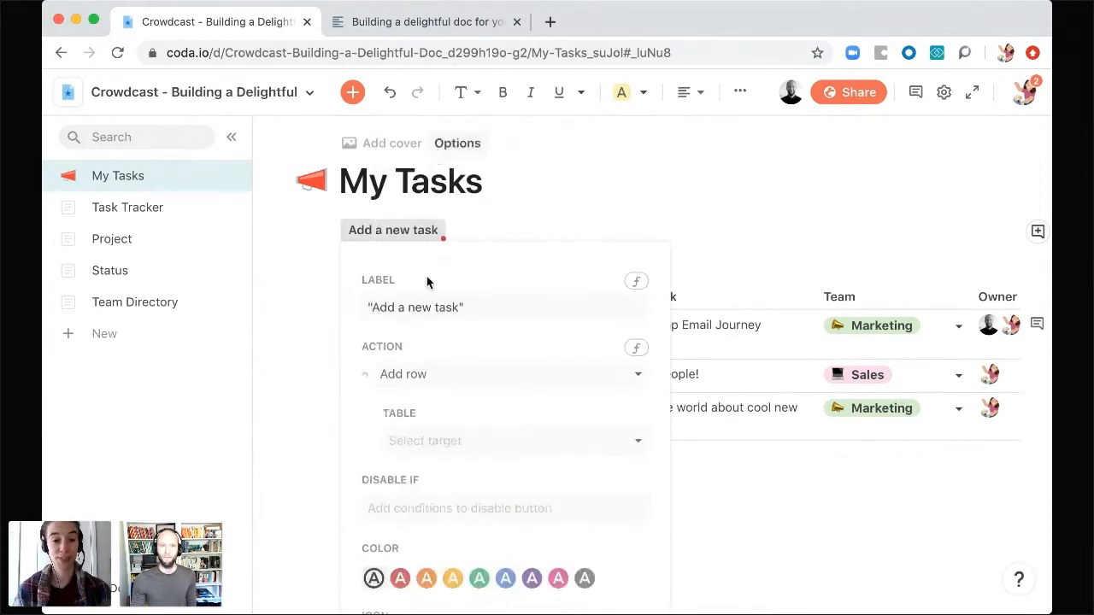
{"action": "left_click", "coordinate": [419, 449]}
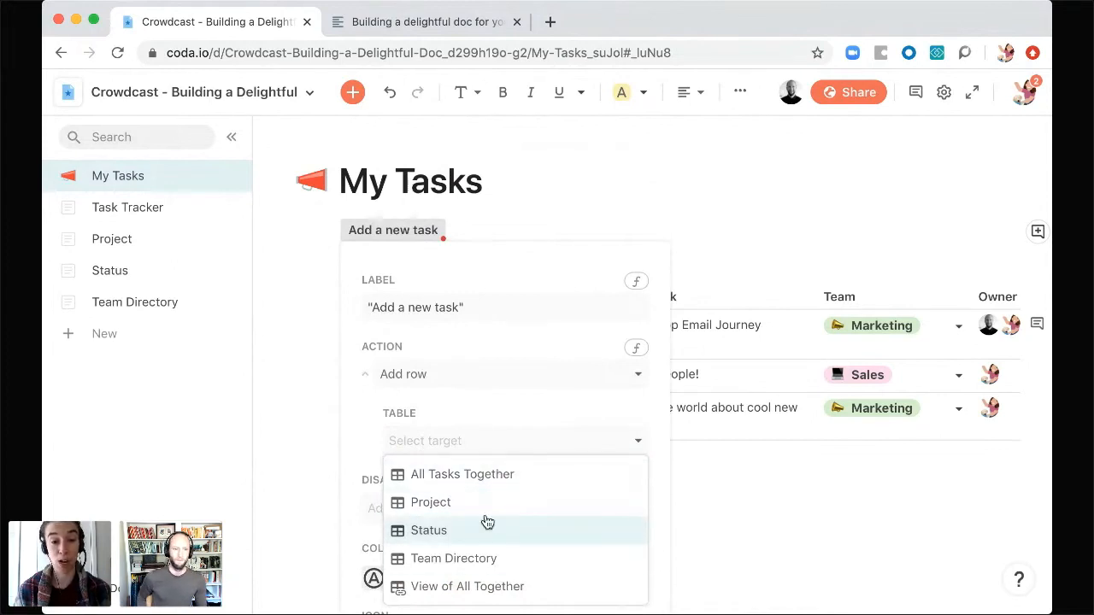
{"action": "left_click", "coordinate": [500, 475]}
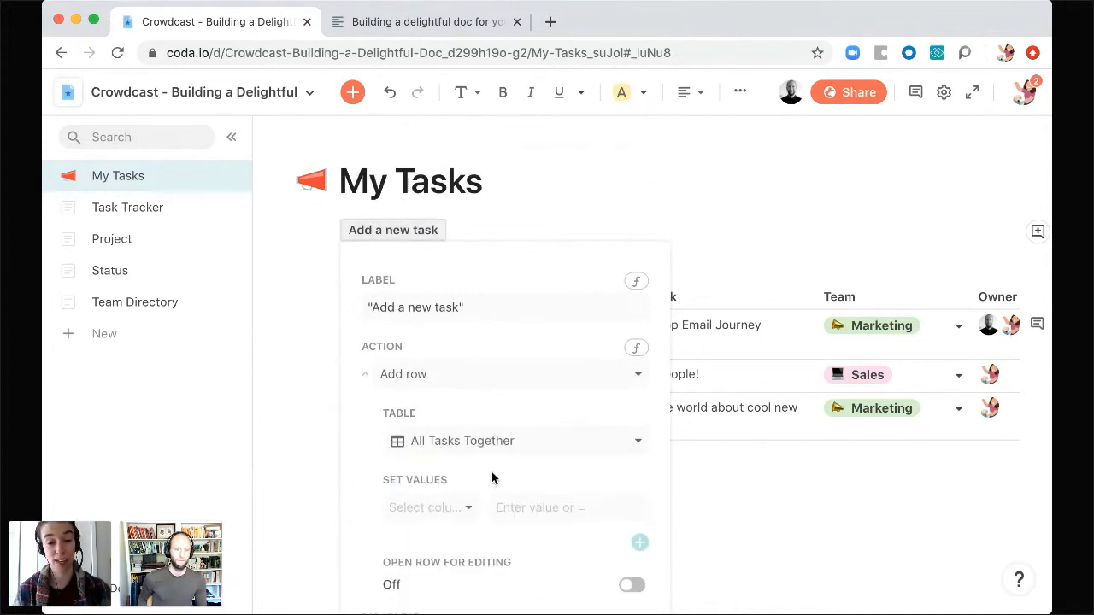
- Have the button fill the Owner column of each added row with the formula User()
{"action": "left_click", "coordinate": [420, 509]}
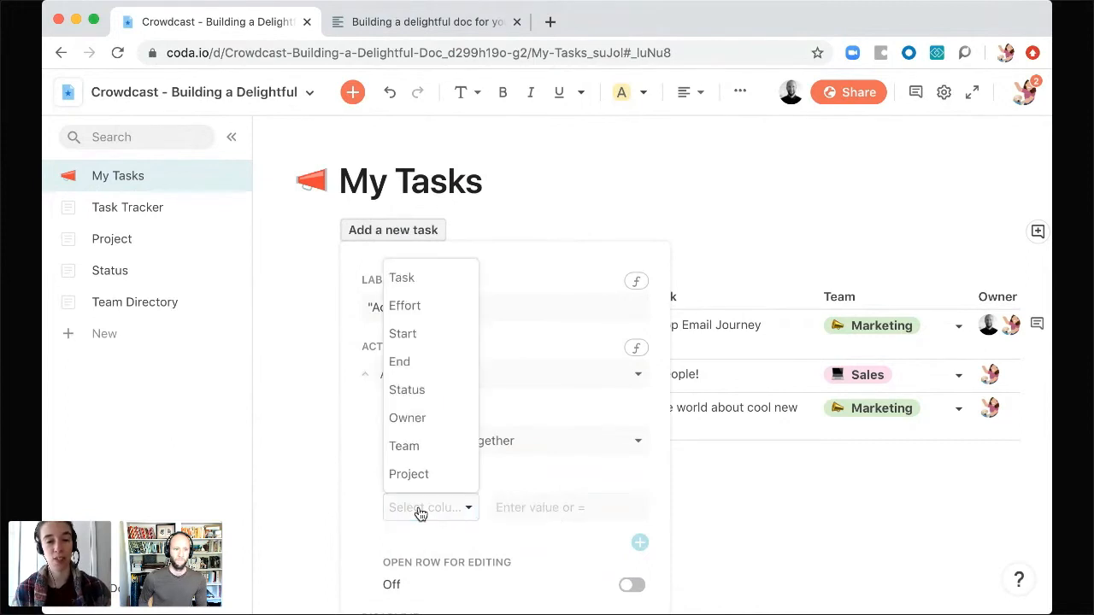
{"action": "left_click", "coordinate": [409, 418]}
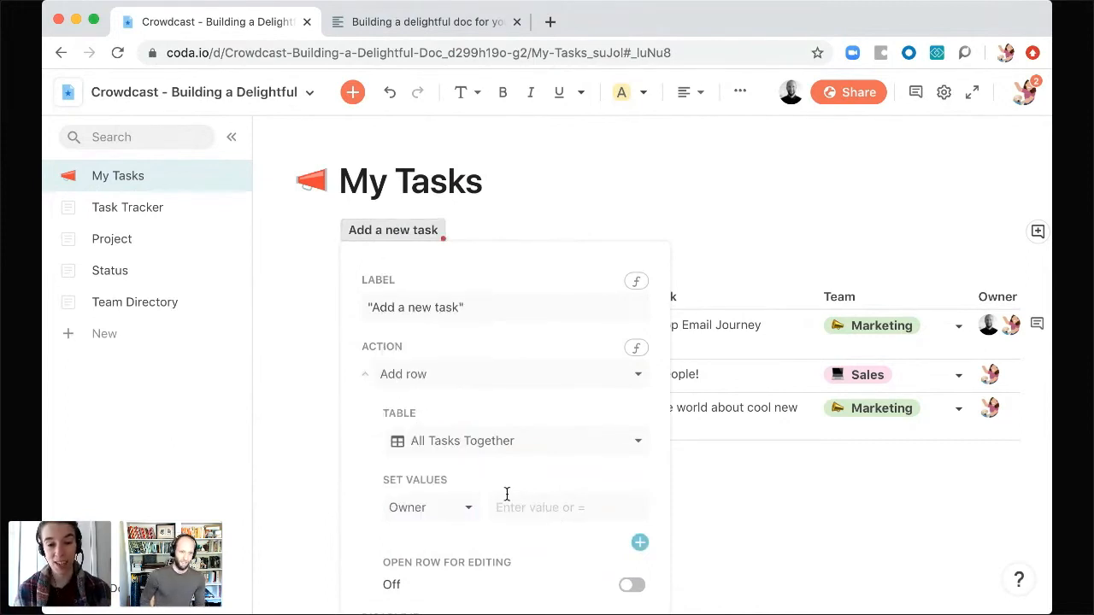
{"action": "left_click", "coordinate": [516, 508]}
{"action": "type", "text": "=Us"}
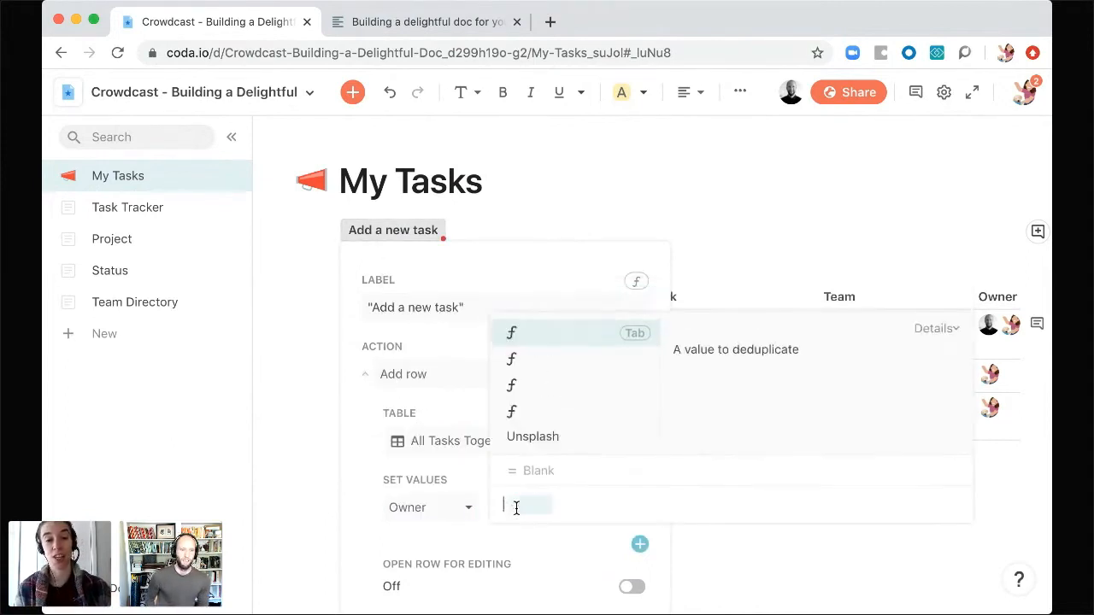
{"action": "key", "text": "Tab"}
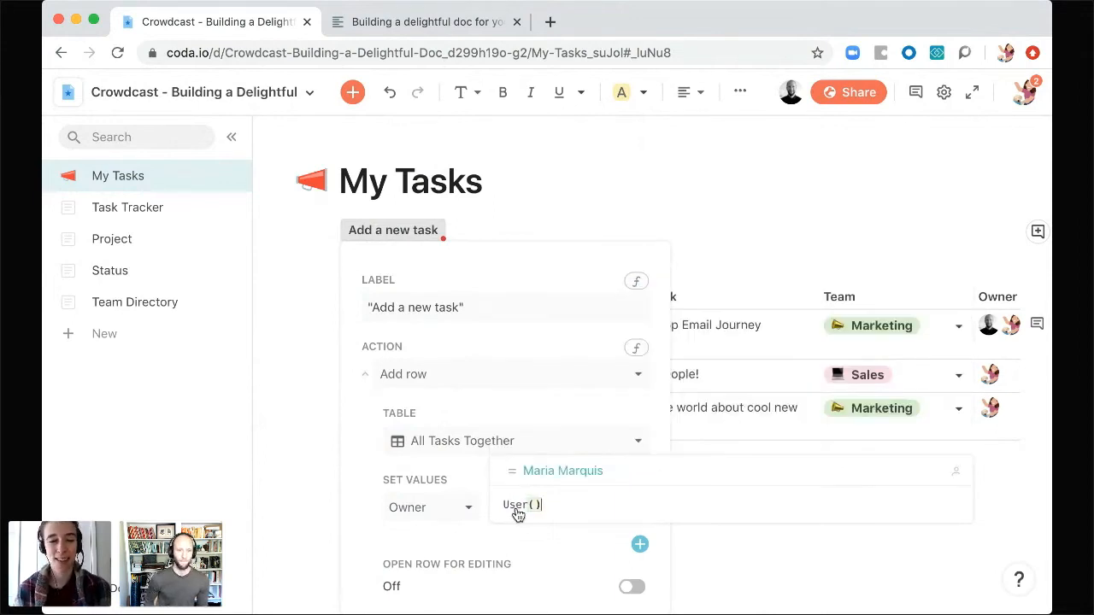
{"action": "key", "text": "Return"}
- Try the button's option to open the added row for editing and switch it back off
{"action": "scroll", "coordinate": [512, 442], "scroll_direction": "down", "scroll_amount": 5}
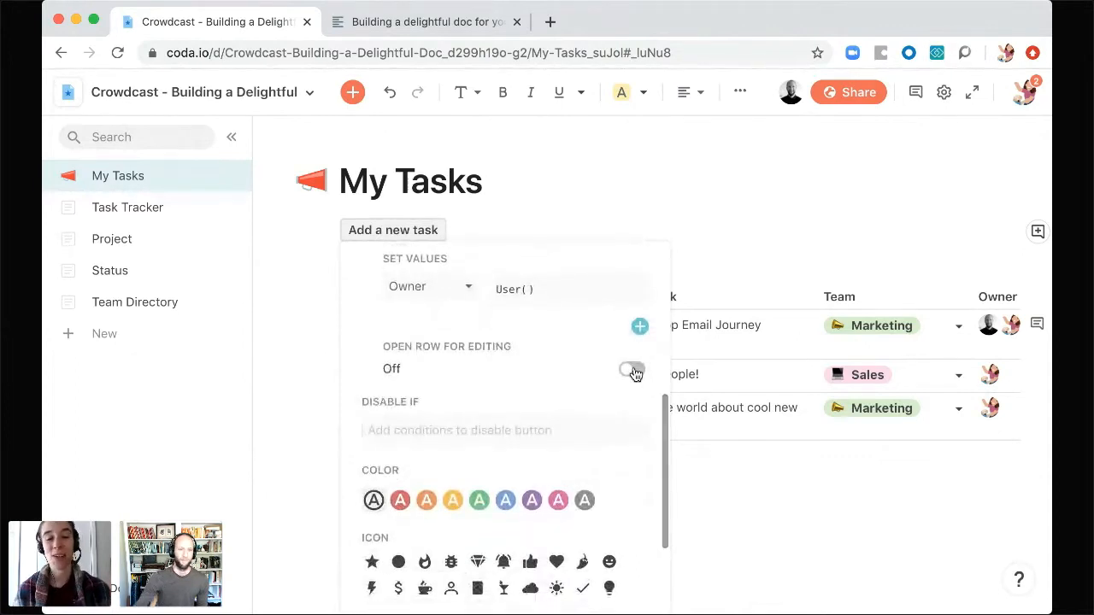
{"action": "left_click", "coordinate": [634, 371]}
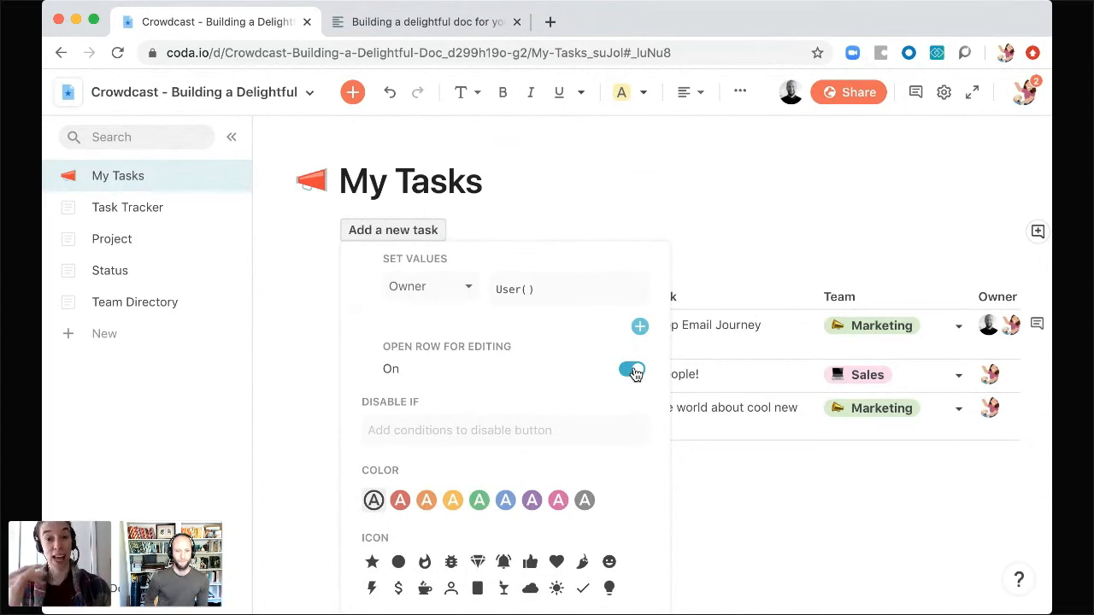
{"action": "left_click", "coordinate": [634, 371]}
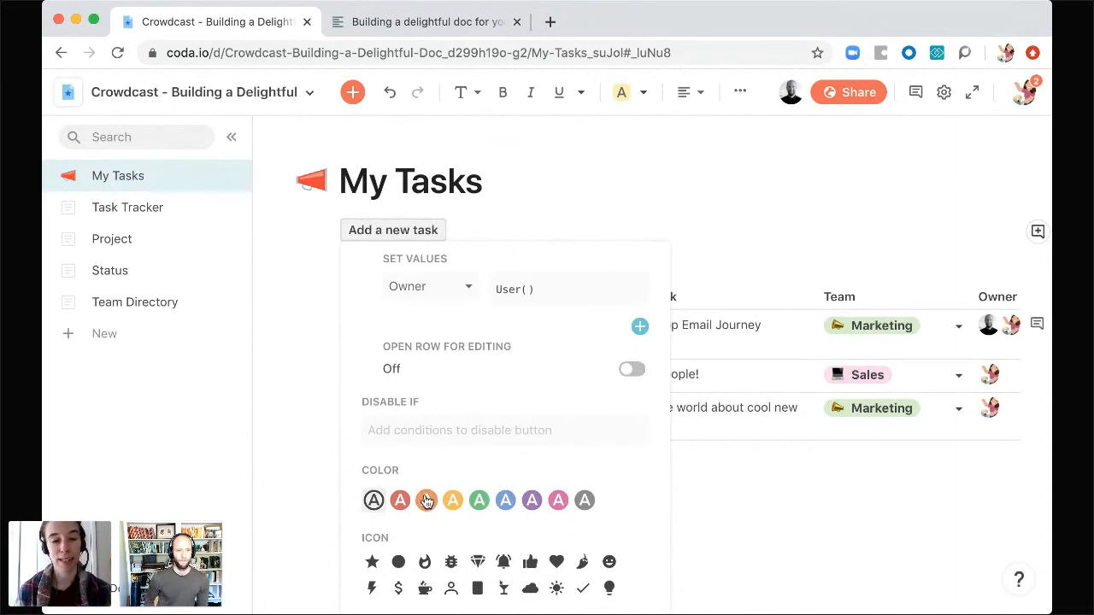
- Color the Add a new task button green, give it the thumbs-up icon and close its settings
{"action": "left_click", "coordinate": [479, 502]}
{"action": "scroll", "coordinate": [479, 504], "scroll_direction": "down", "scroll_amount": 3}
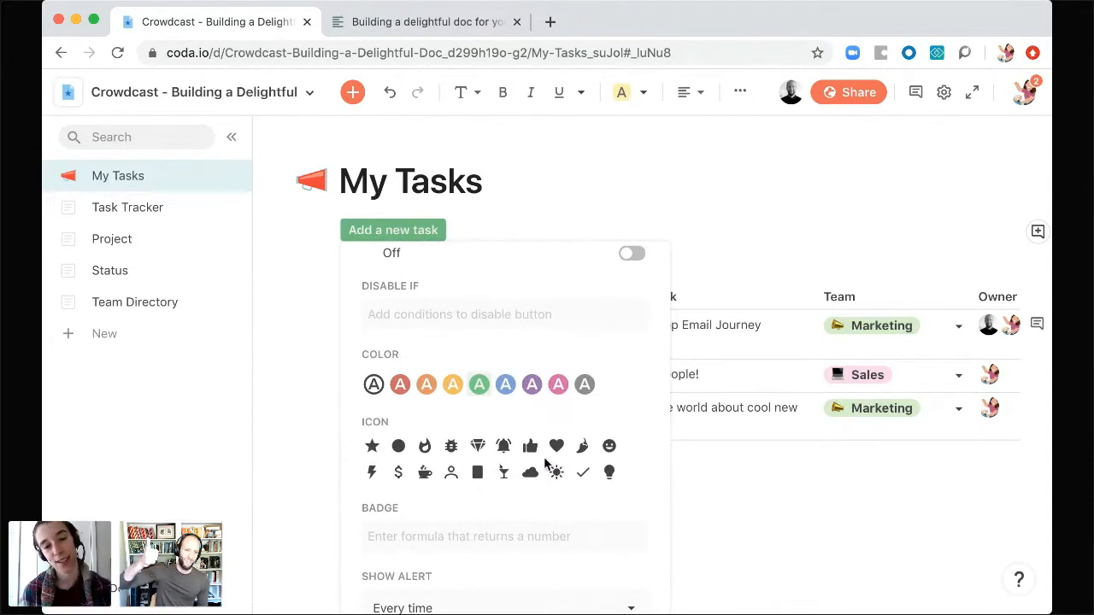
{"action": "left_click", "coordinate": [530, 445]}
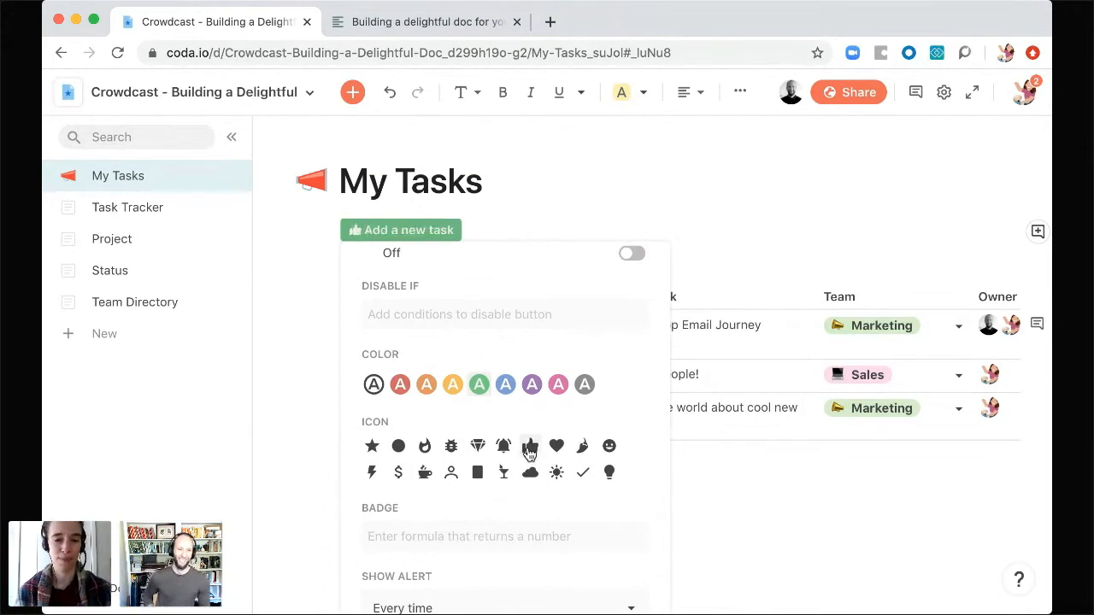
{"action": "scroll", "coordinate": [610, 499], "scroll_direction": "down", "scroll_amount": 1}
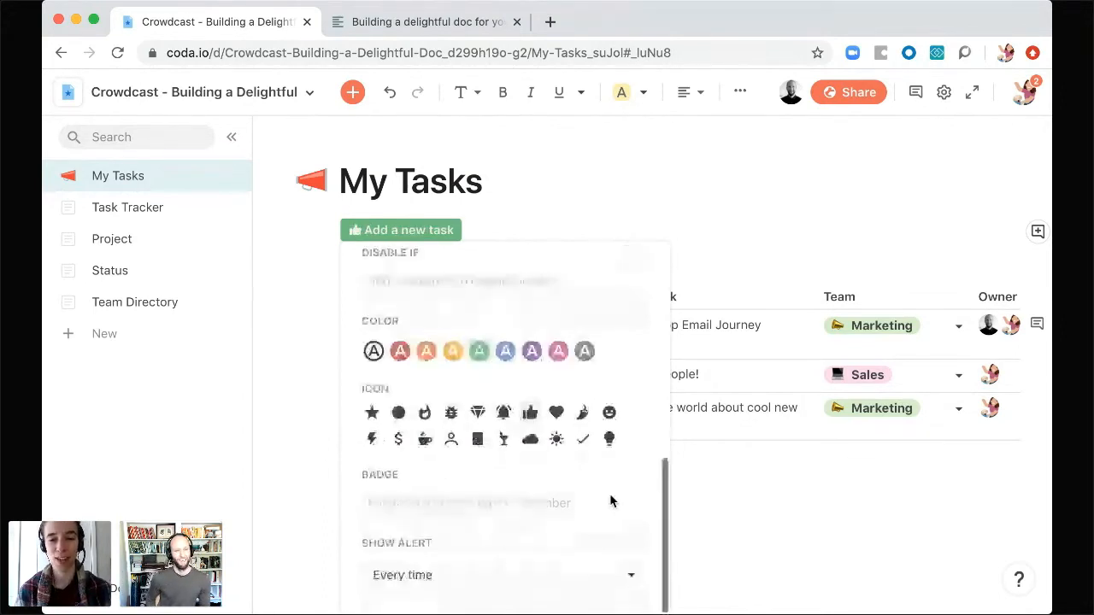
{"action": "scroll", "coordinate": [610, 499], "scroll_direction": "up", "scroll_amount": 1}
{"action": "left_click", "coordinate": [769, 500]}
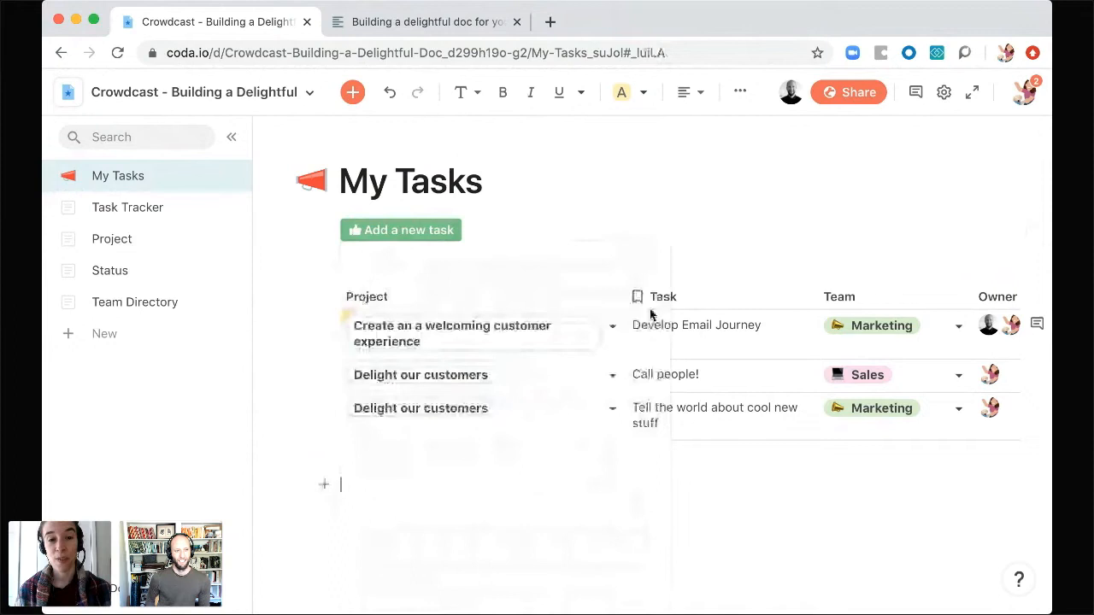
- Add a blank task with the Add a new task button and check the new row across the table's columns
{"action": "left_click", "coordinate": [424, 232]}
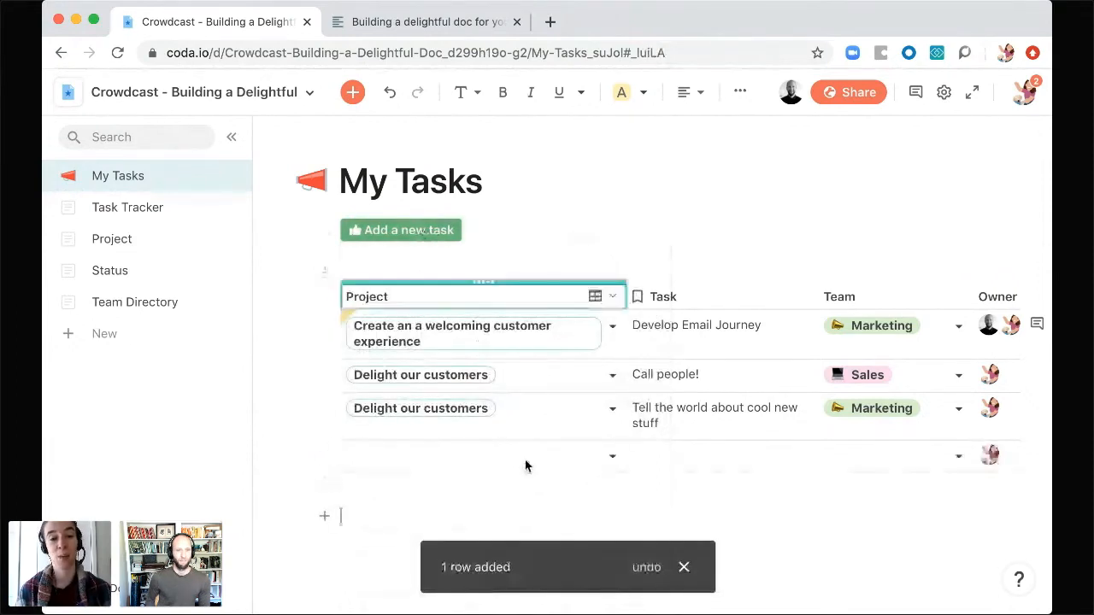
{"action": "left_click", "coordinate": [959, 457]}
{"action": "scroll", "coordinate": [959, 460], "scroll_direction": "right", "scroll_amount": 2}
{"action": "scroll", "coordinate": [959, 462], "scroll_direction": "right", "scroll_amount": 4}
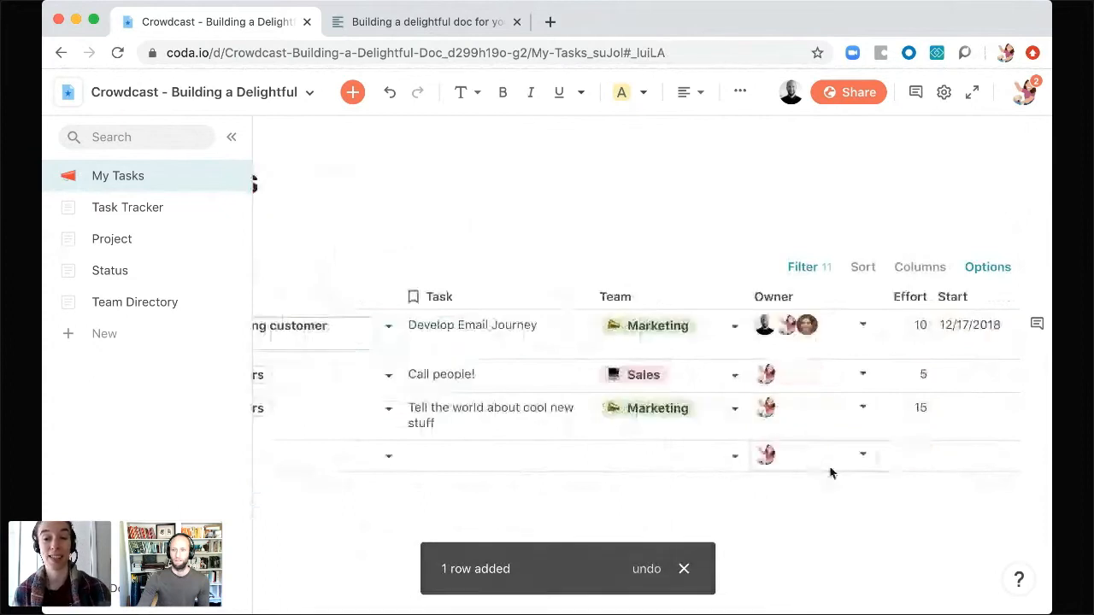
{"action": "scroll", "coordinate": [594, 438], "scroll_direction": "left", "scroll_amount": 5}
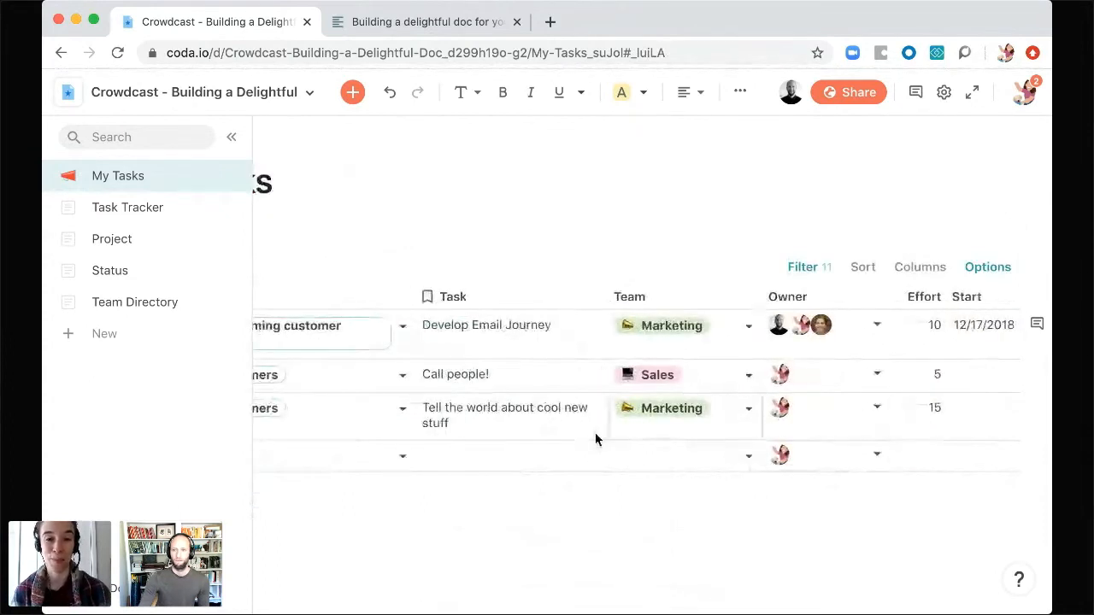
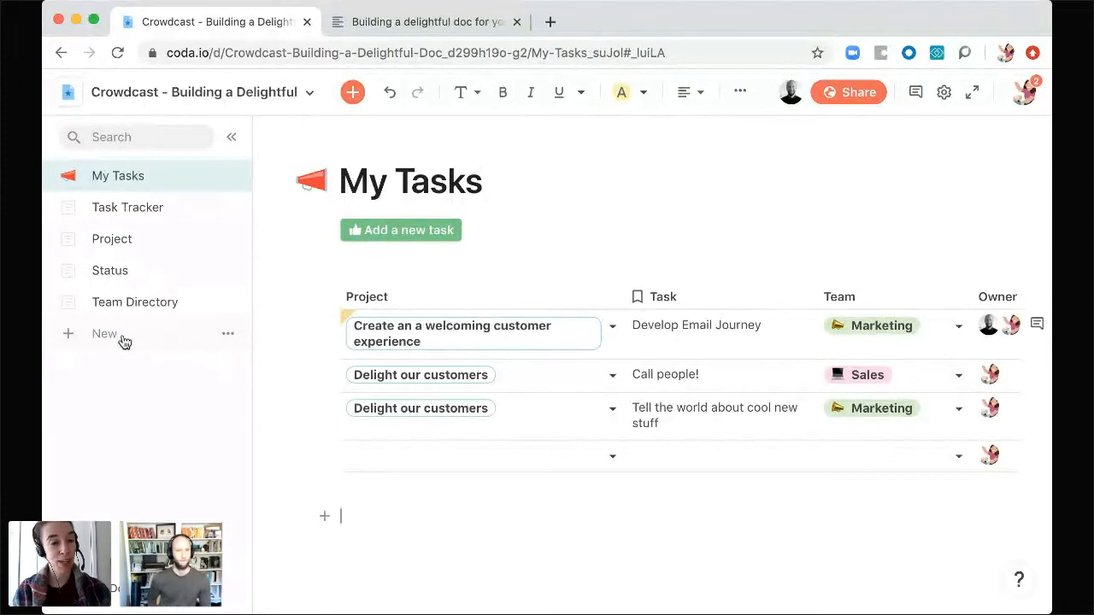
- Add a new section to the doc and title it "Stakeholder Hub"
{"action": "left_click", "coordinate": [122, 337]}
{"action": "left_click", "coordinate": [118, 365]}
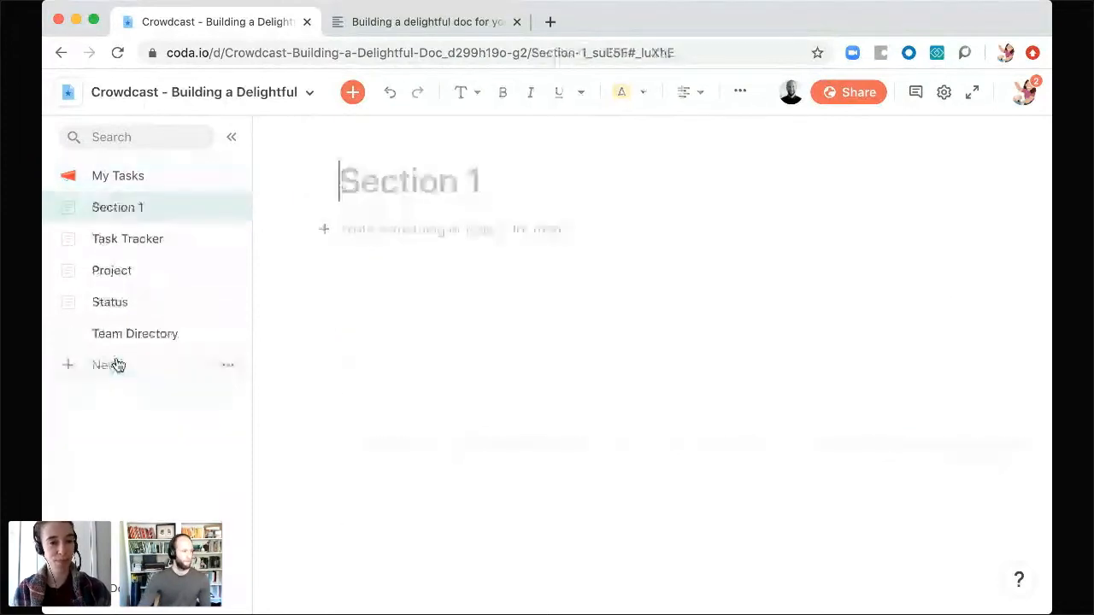
{"action": "left_click", "coordinate": [402, 183]}
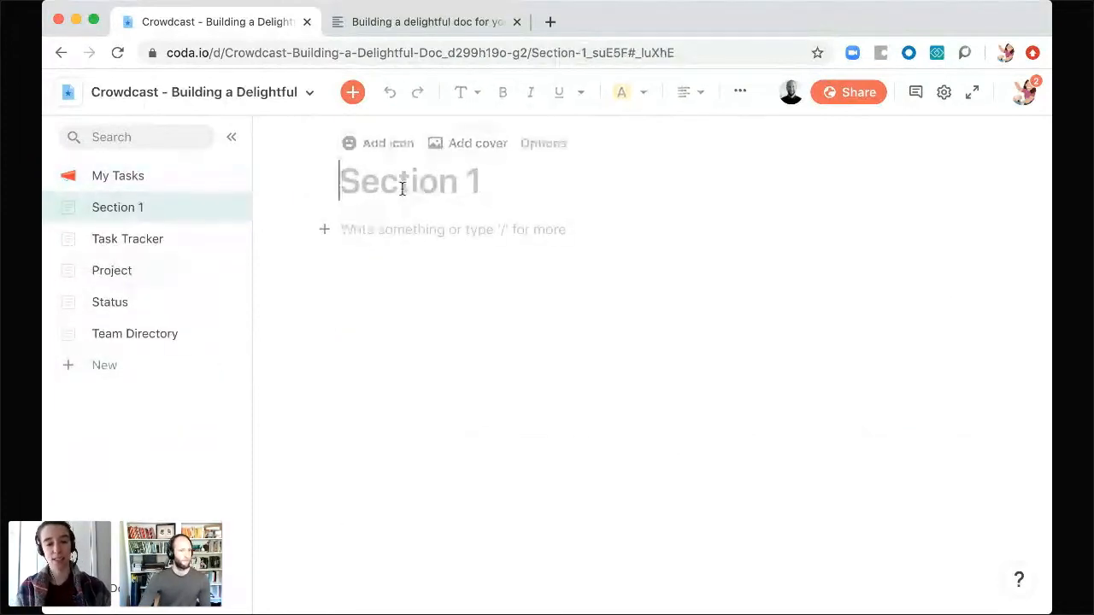
{"action": "type", "text": "Stakeholder Hub"}
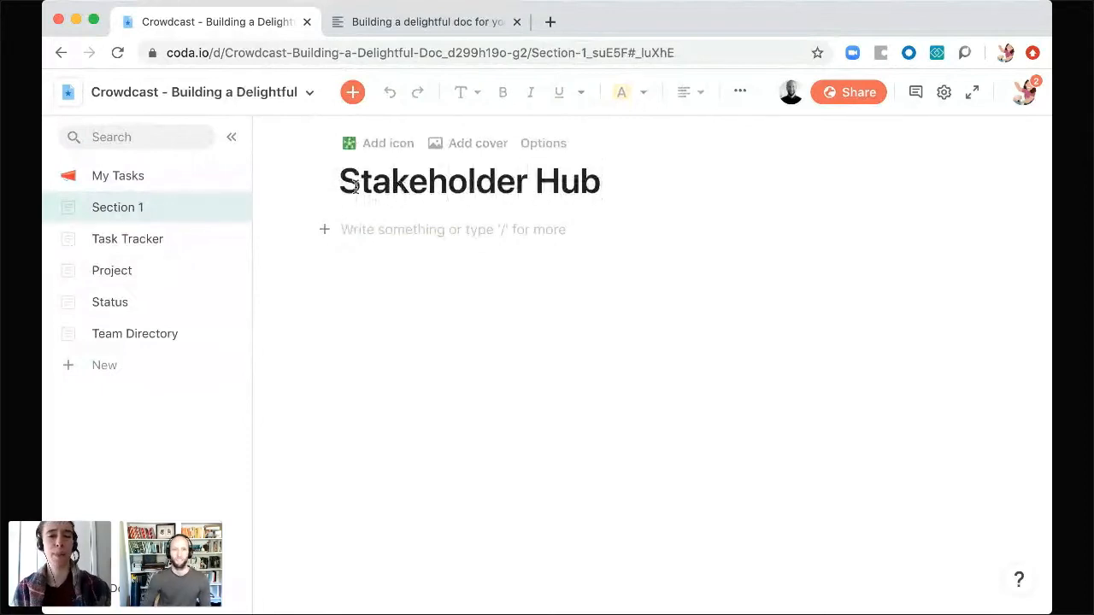
- Give the Stakeholder Hub section the red steak icon and add a sliced-steak photo as its cover
{"action": "left_click", "coordinate": [376, 144]}
{"action": "left_click", "coordinate": [350, 226]}
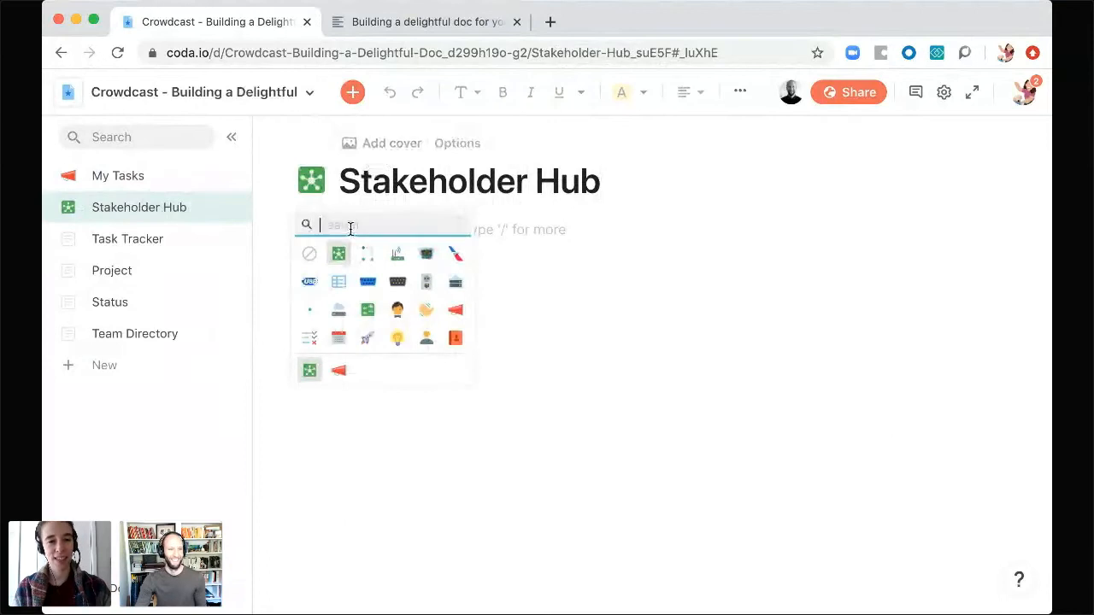
{"action": "type", "text": "steak"}
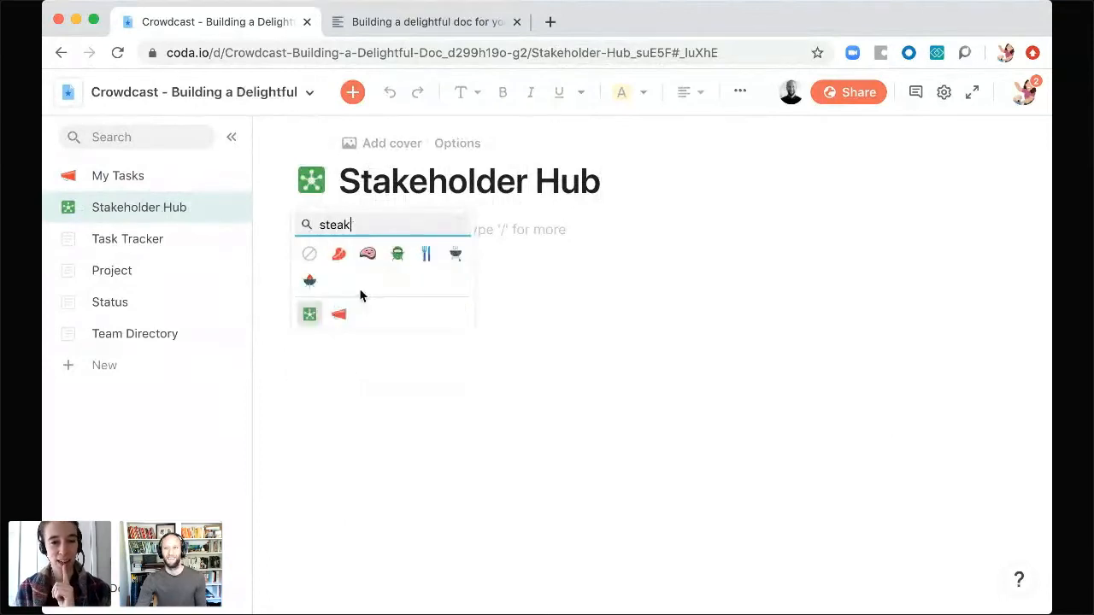
{"action": "left_click", "coordinate": [340, 253]}
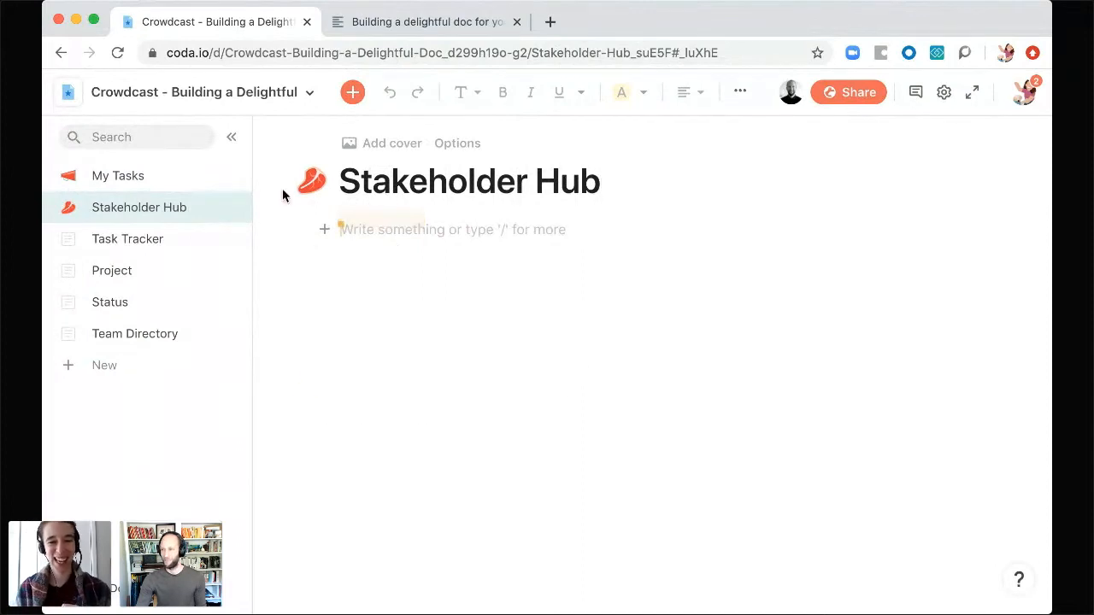
{"action": "left_click", "coordinate": [384, 143]}
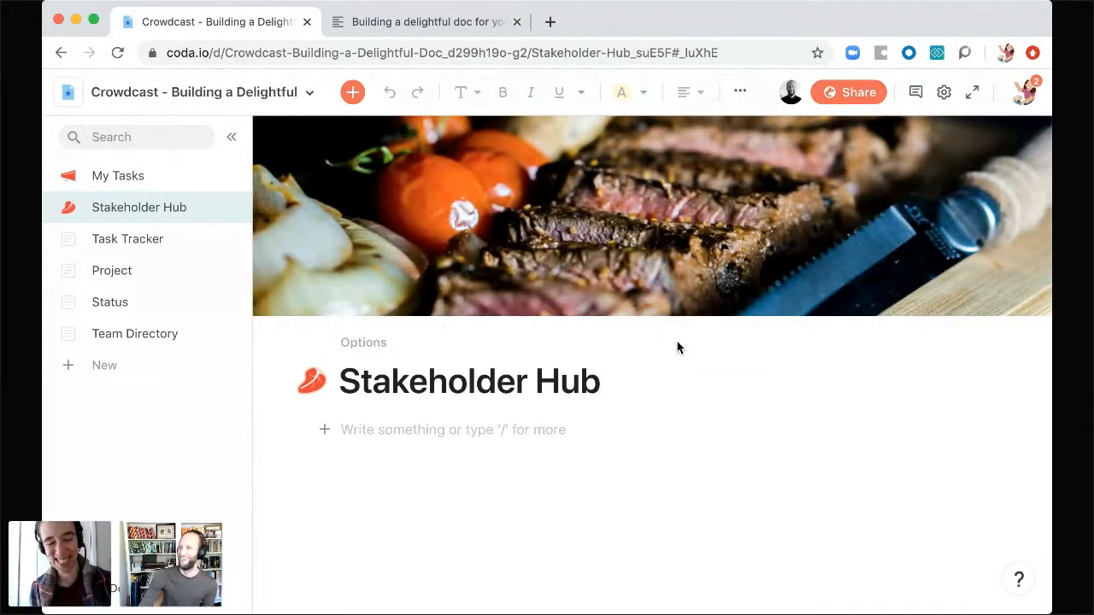
- Insert a table view of All Tasks Together below the Stakeholder Hub title and close its options
{"action": "left_click", "coordinate": [436, 432]}
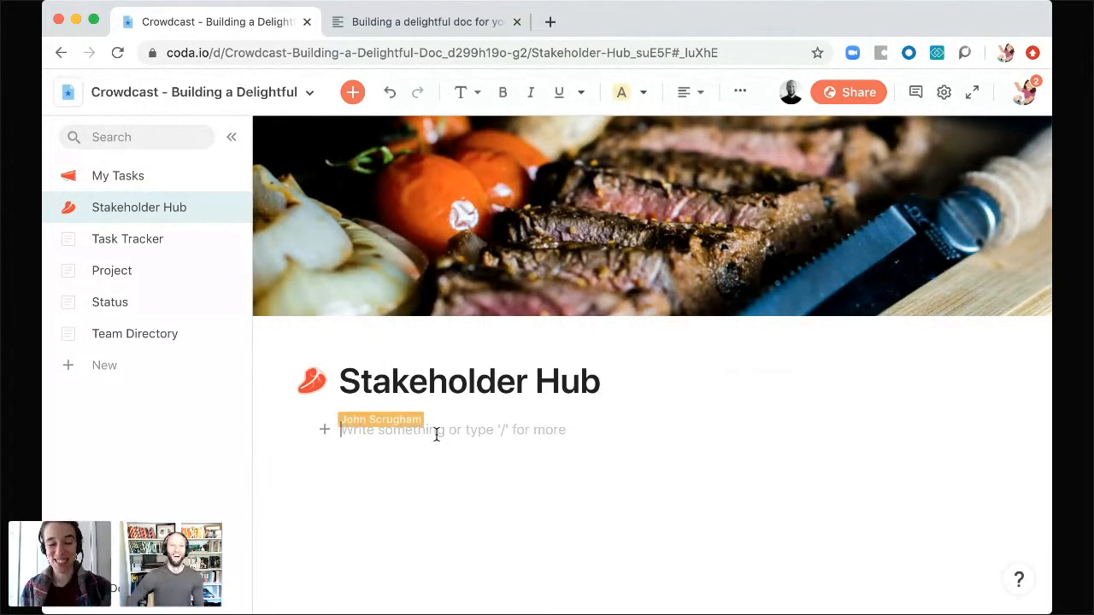
{"action": "type", "text": "/"}
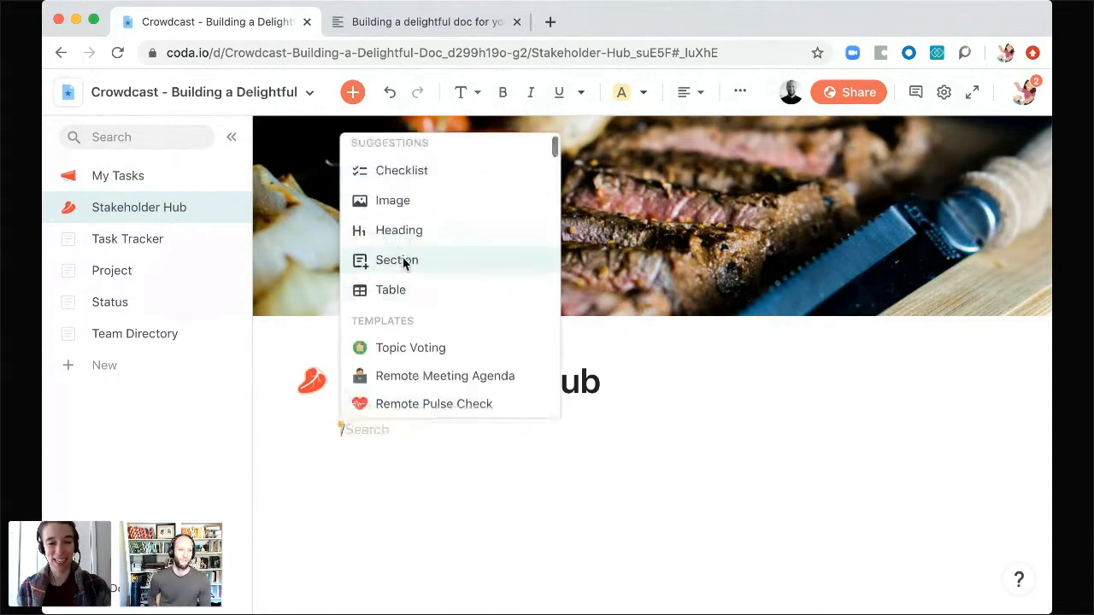
{"action": "type", "text": "table"}
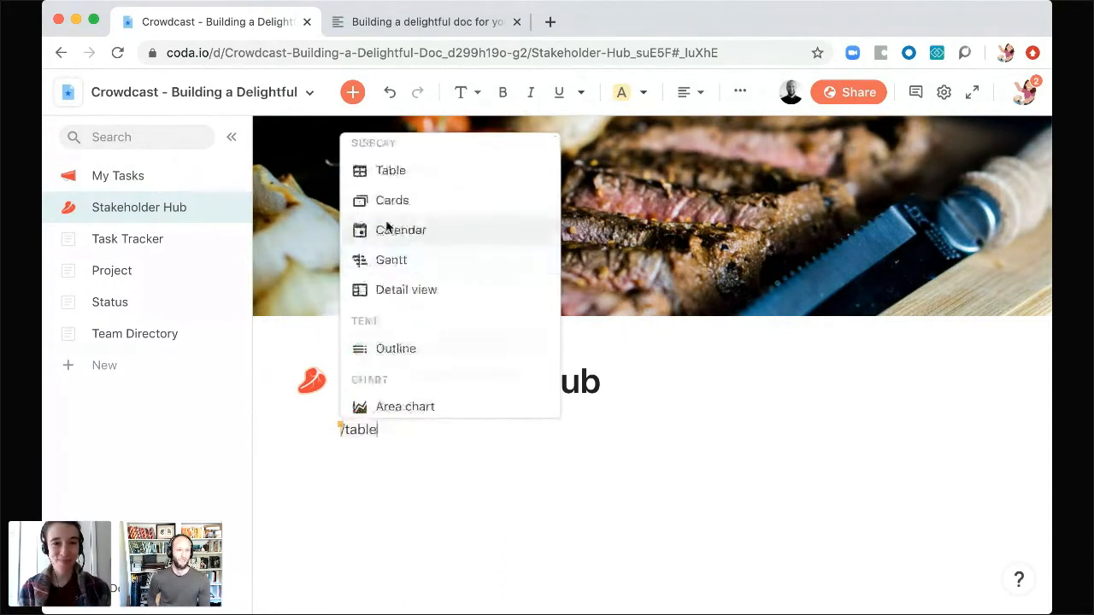
{"action": "left_click", "coordinate": [383, 177]}
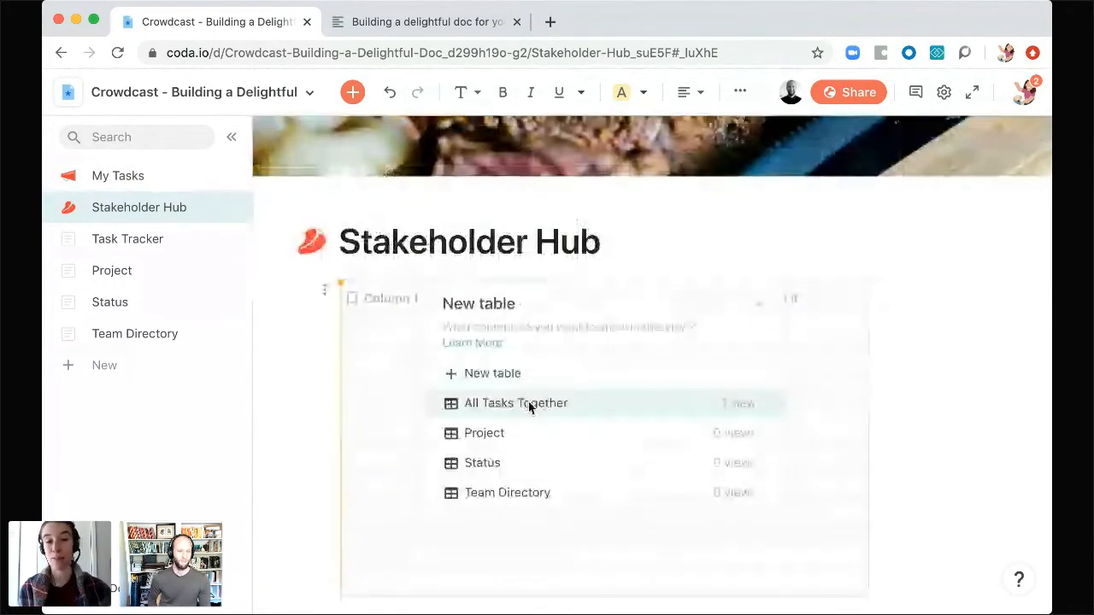
{"action": "left_click", "coordinate": [528, 407]}
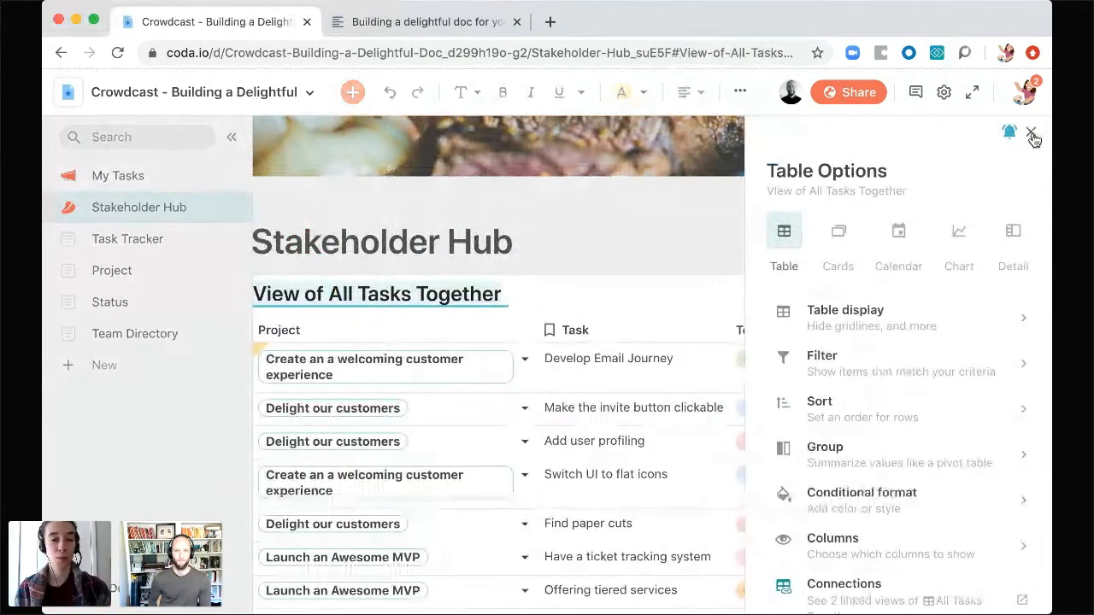
{"action": "left_click", "coordinate": [1031, 134]}
- Rename the new table view "Stakeholder View of Tasks"
{"action": "triple_click", "coordinate": [508, 305]}
{"action": "type", "text": "Sta"}
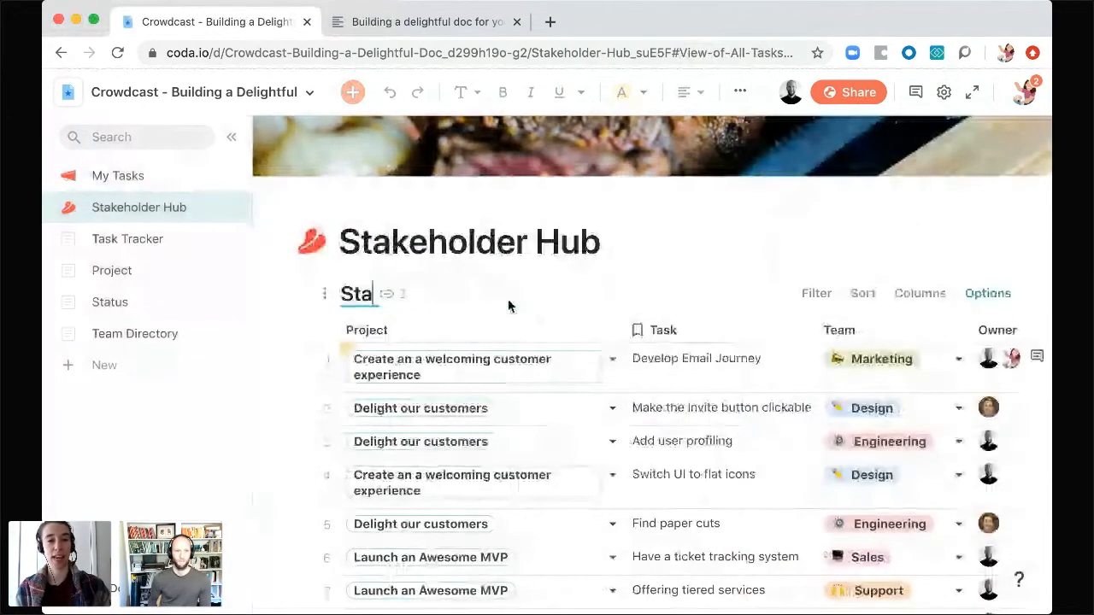
{"action": "type", "text": "keholder View"}
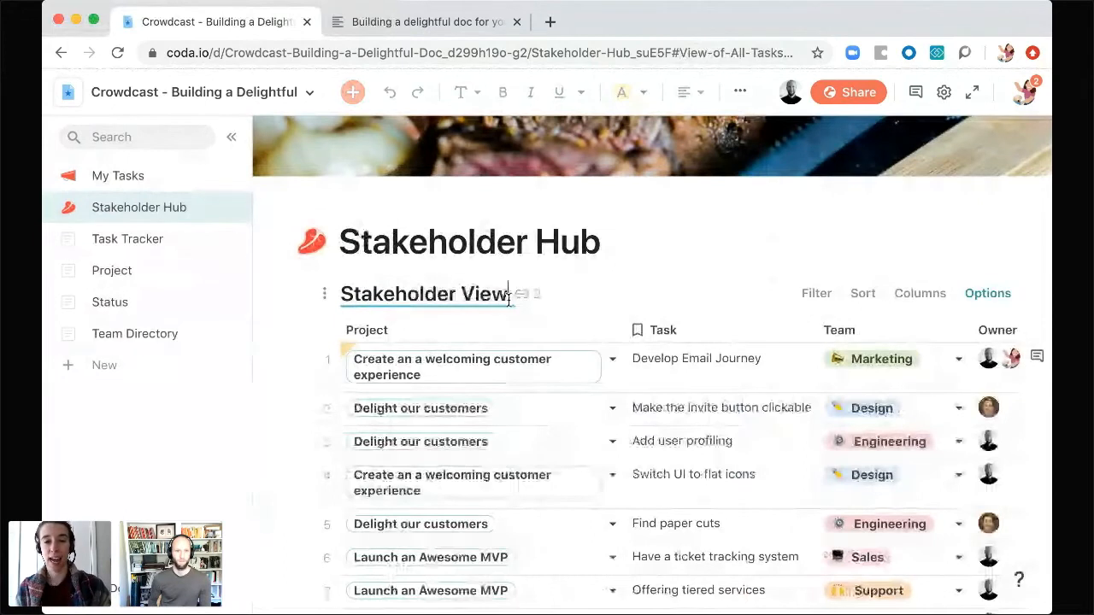
{"action": "type", "text": " of Tasks"}
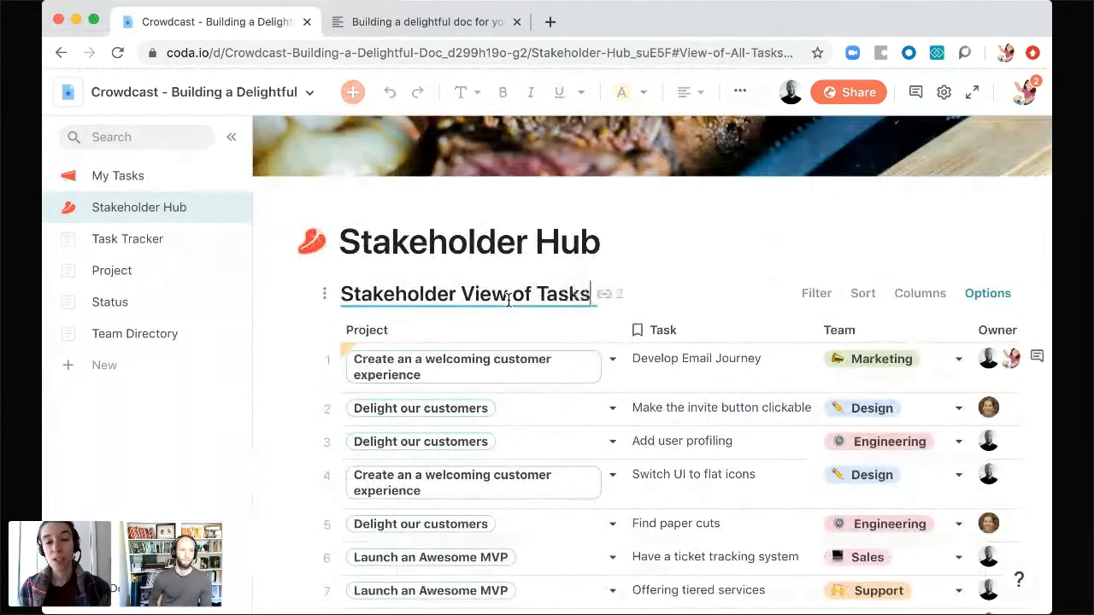
{"action": "key", "text": "Return"}
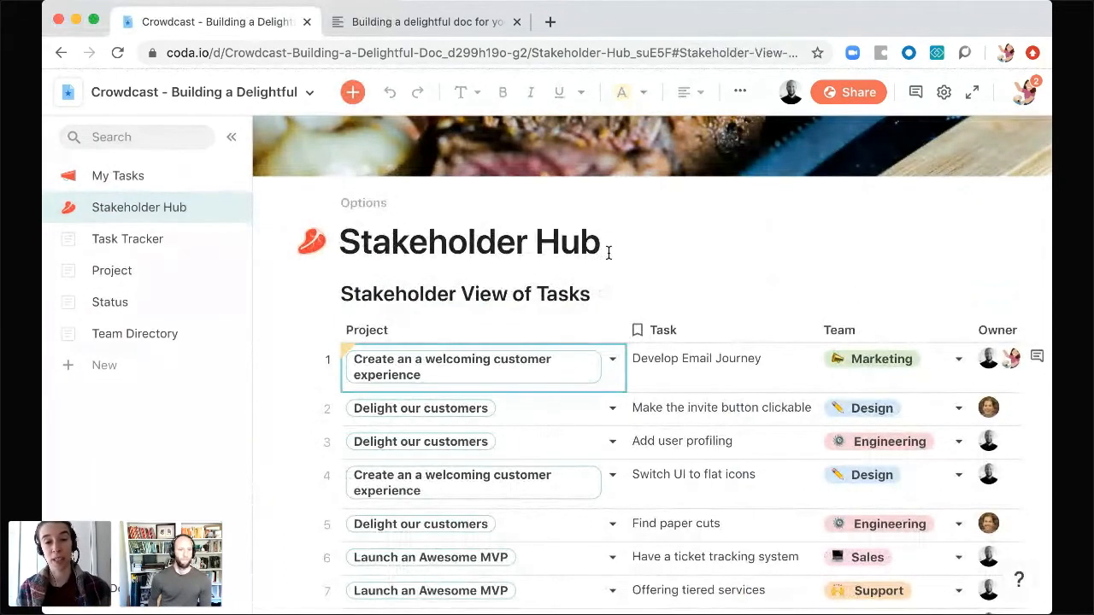
- Add an empty line between the Stakeholder Hub title and the task view
{"action": "left_click", "coordinate": [616, 249]}
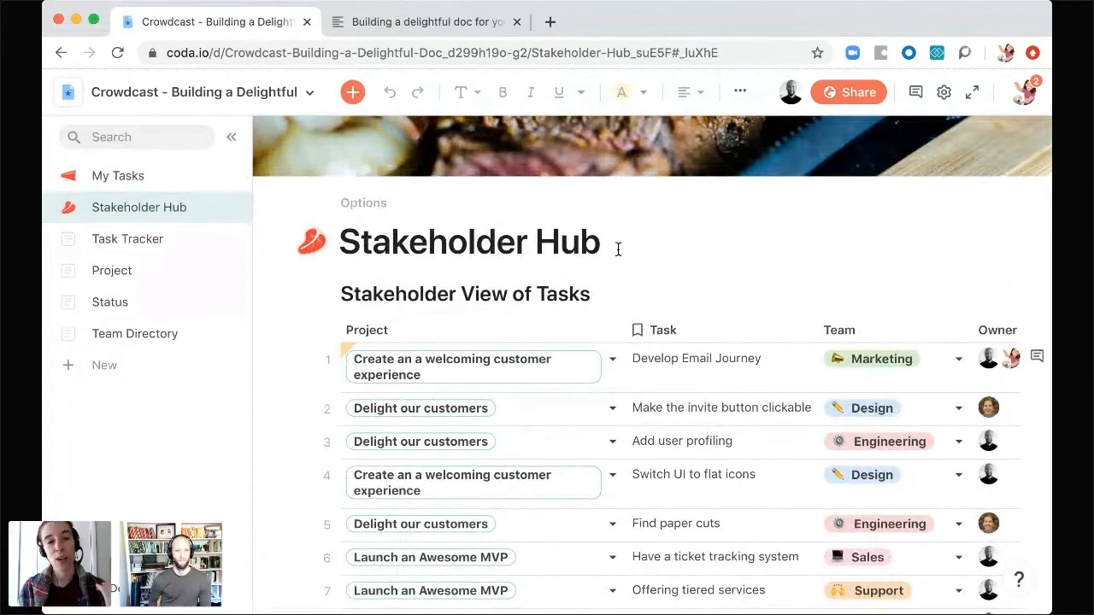
{"action": "key", "text": "Return"}
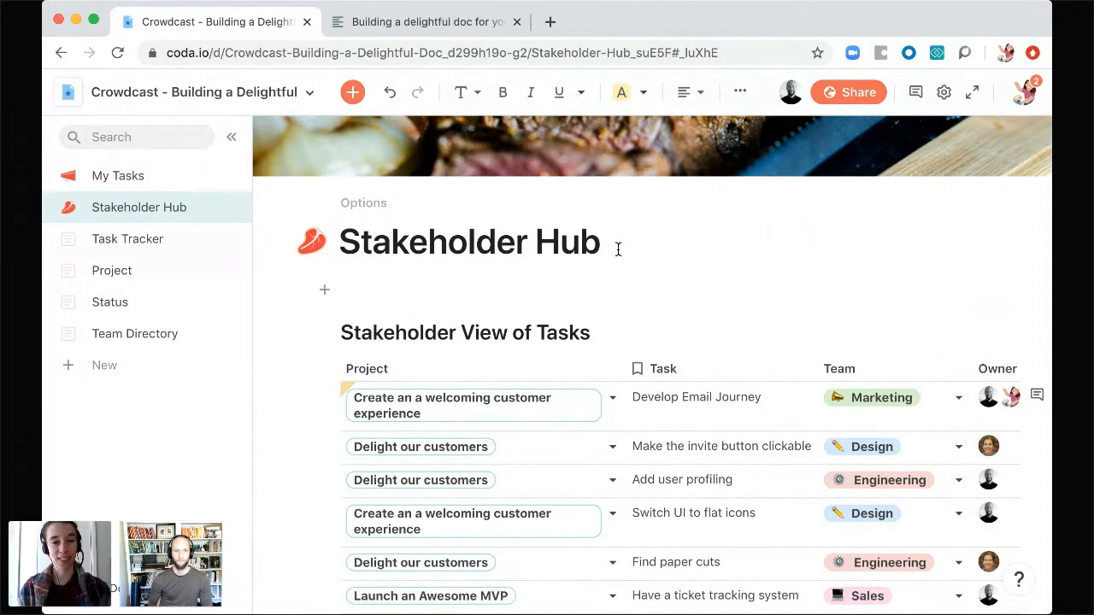
- Insert a Select control beneath the Stakeholder Hub title and name it "Project selector"
{"action": "type", "text": "/"}
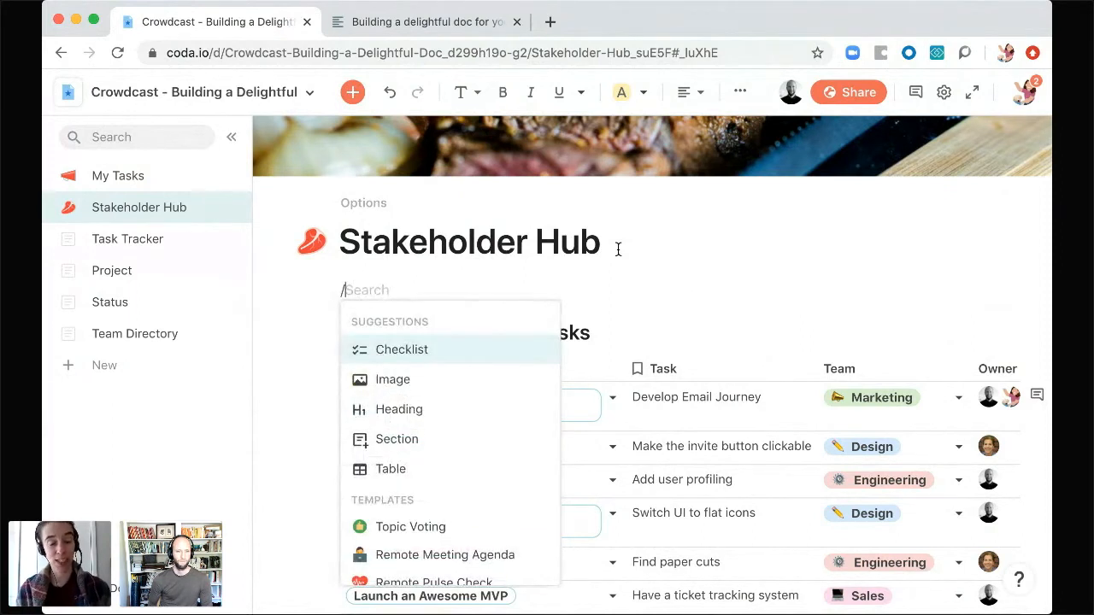
{"action": "type", "text": "cont"}
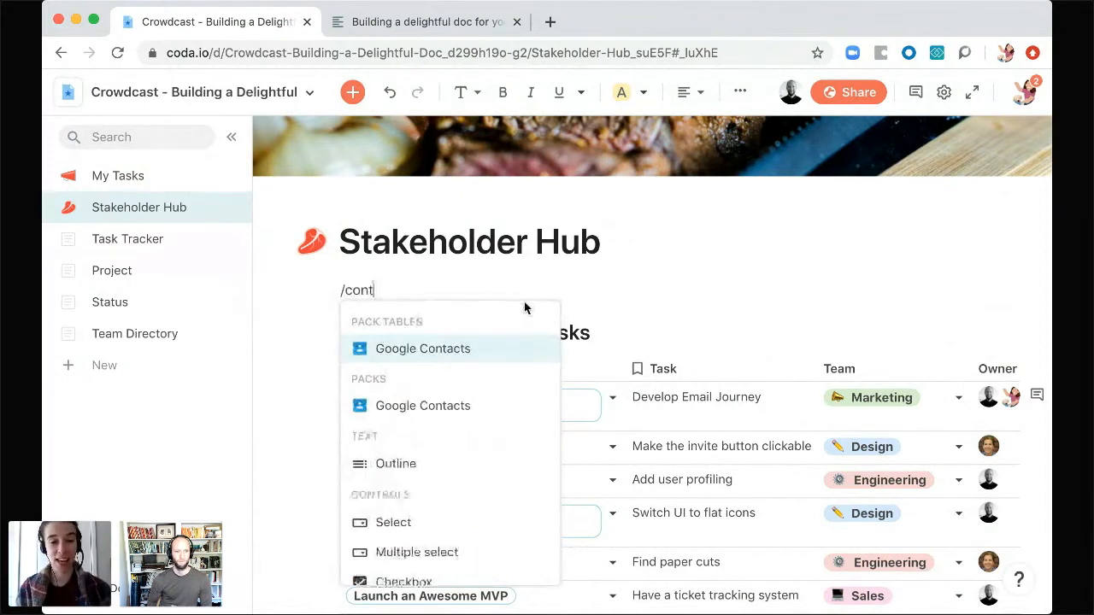
{"action": "scroll", "coordinate": [418, 530], "scroll_direction": "down", "scroll_amount": 2}
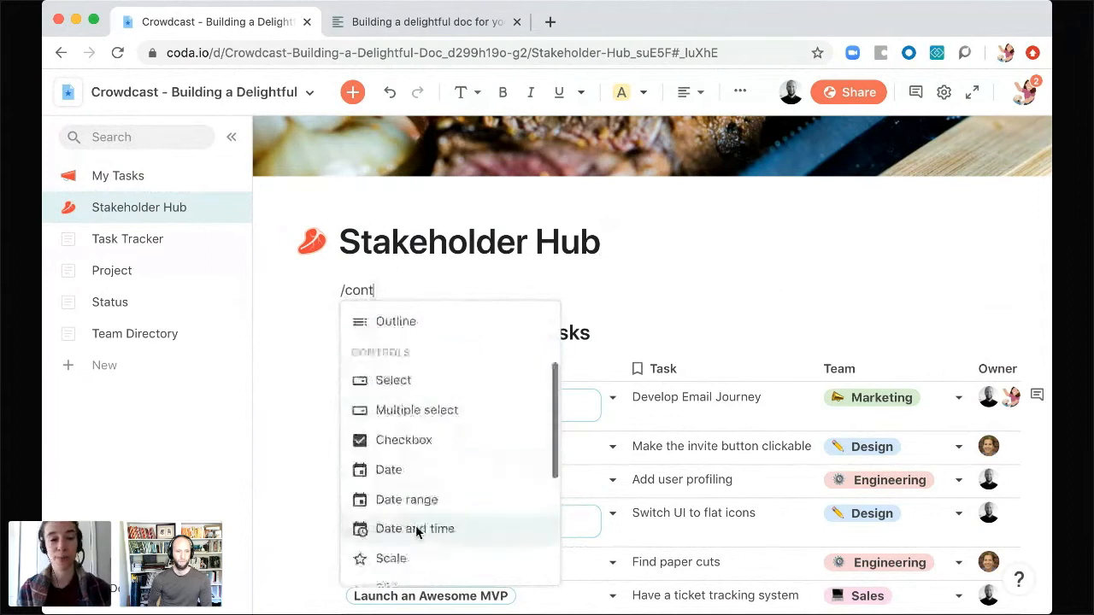
{"action": "left_click", "coordinate": [419, 379]}
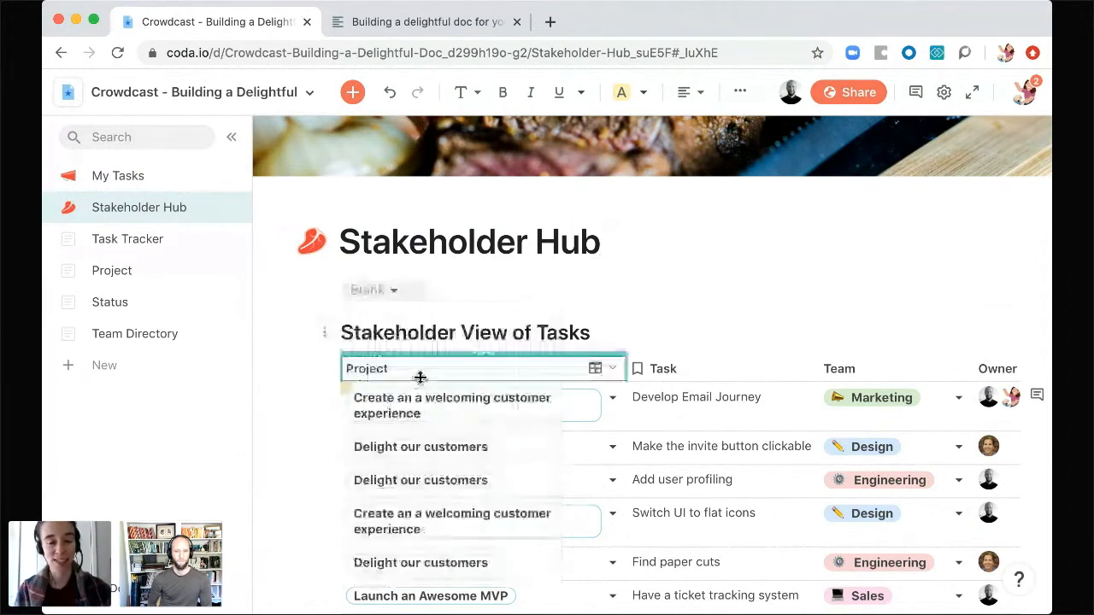
{"action": "left_click", "coordinate": [415, 400]}
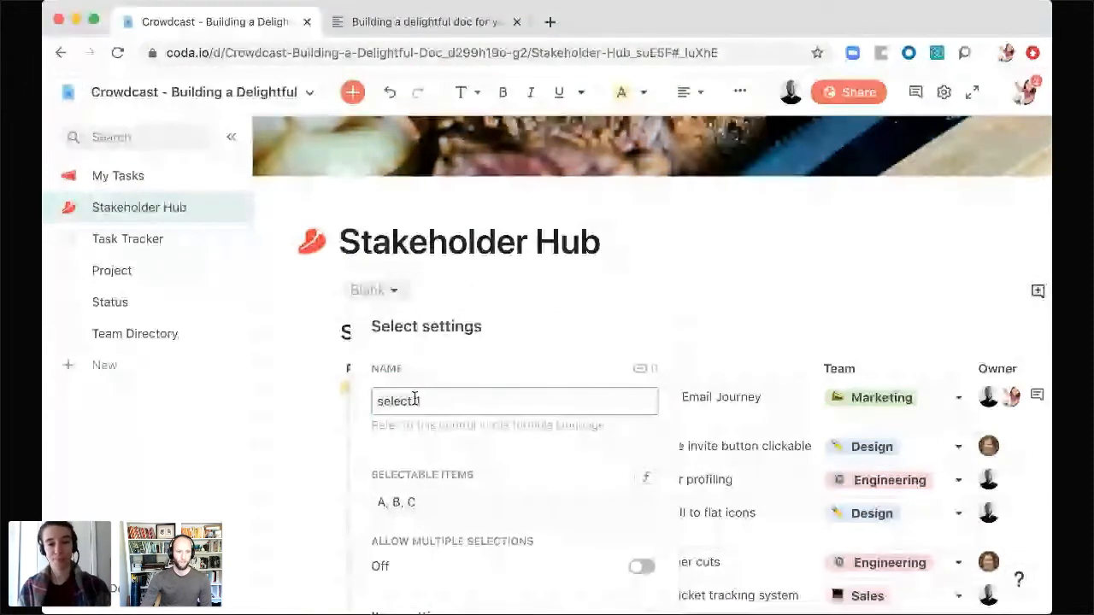
{"action": "key", "text": "ctrl+a"}
{"action": "type", "text": "Project selector"}
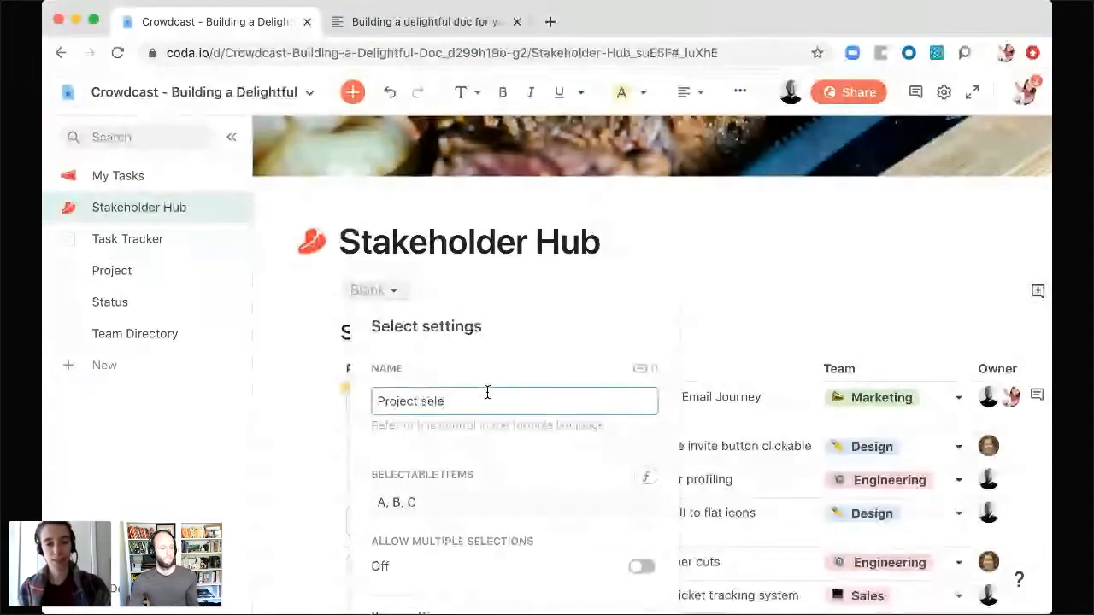
{"action": "left_click", "coordinate": [540, 472]}
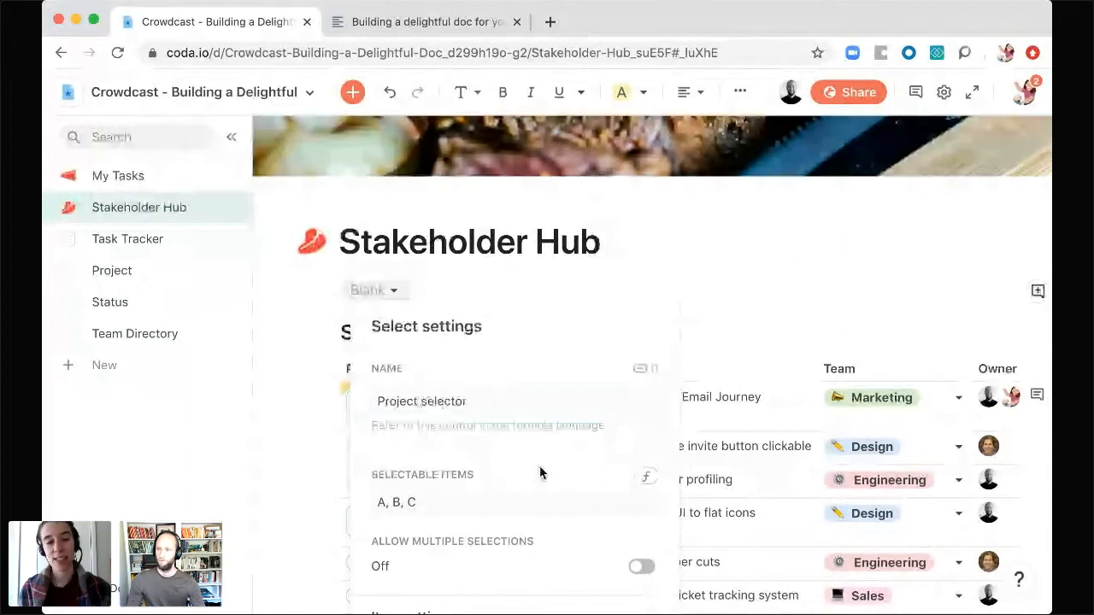
- Replace the control's selectable items with a formula that returns the Project column of the All Tasks Together table
{"action": "scroll", "coordinate": [540, 473], "scroll_direction": "down", "scroll_amount": 1}
{"action": "left_click", "coordinate": [417, 484]}
{"action": "key", "text": "super+a"}
{"action": "key", "text": "BackSpace"}
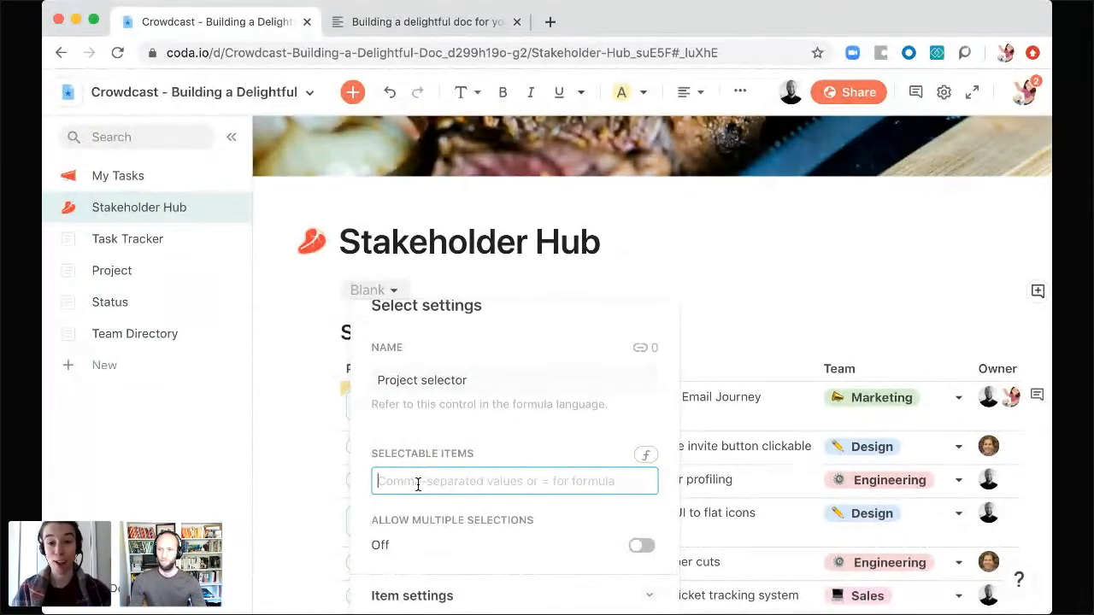
{"action": "left_click", "coordinate": [648, 459]}
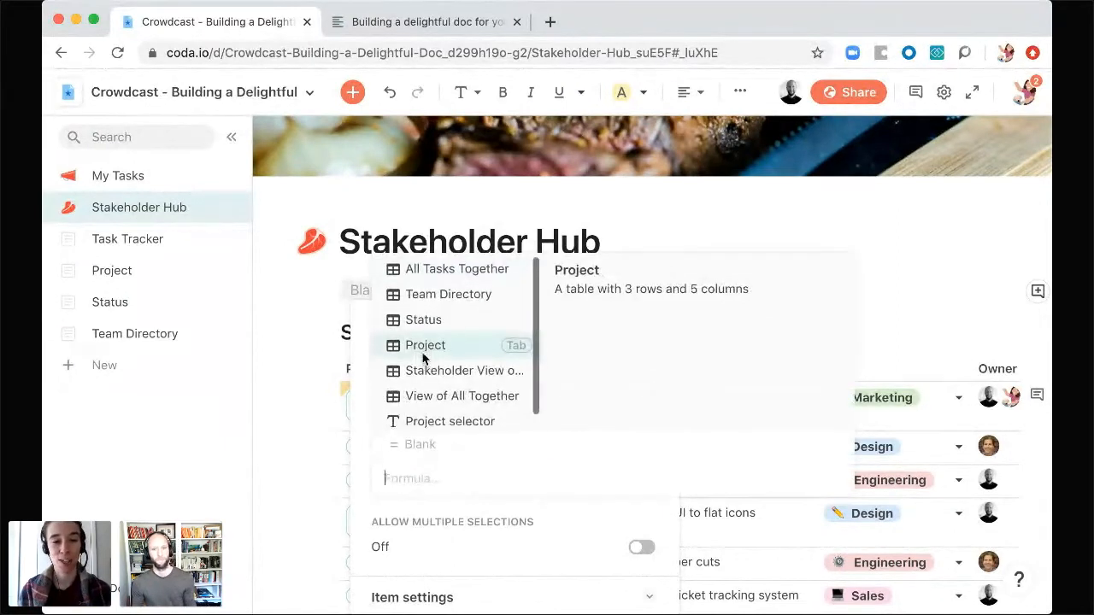
{"action": "left_click", "coordinate": [436, 272]}
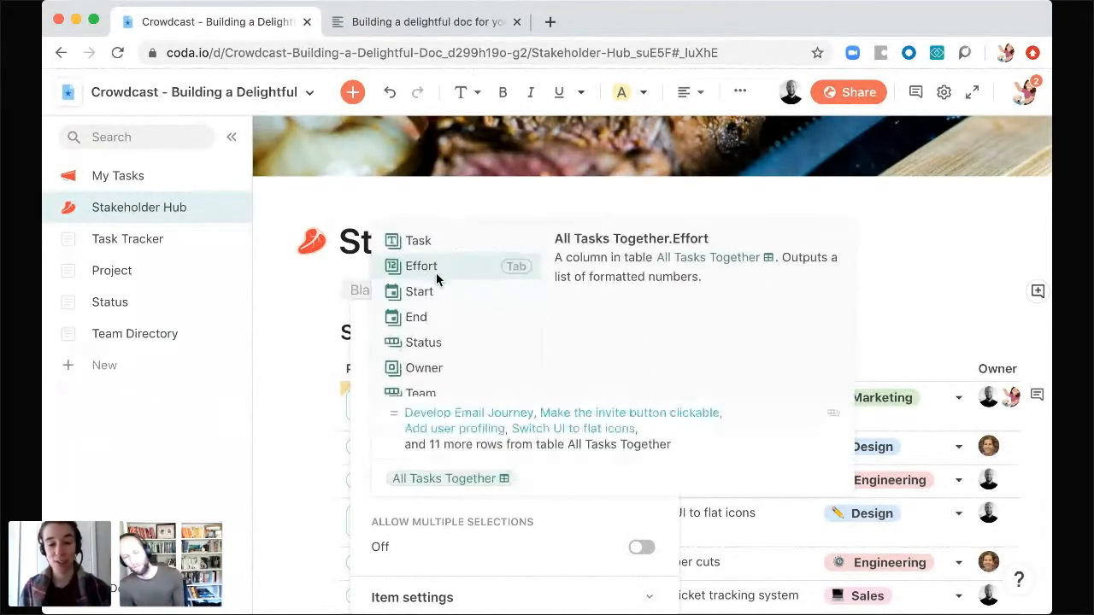
{"action": "type", "text": ".project"}
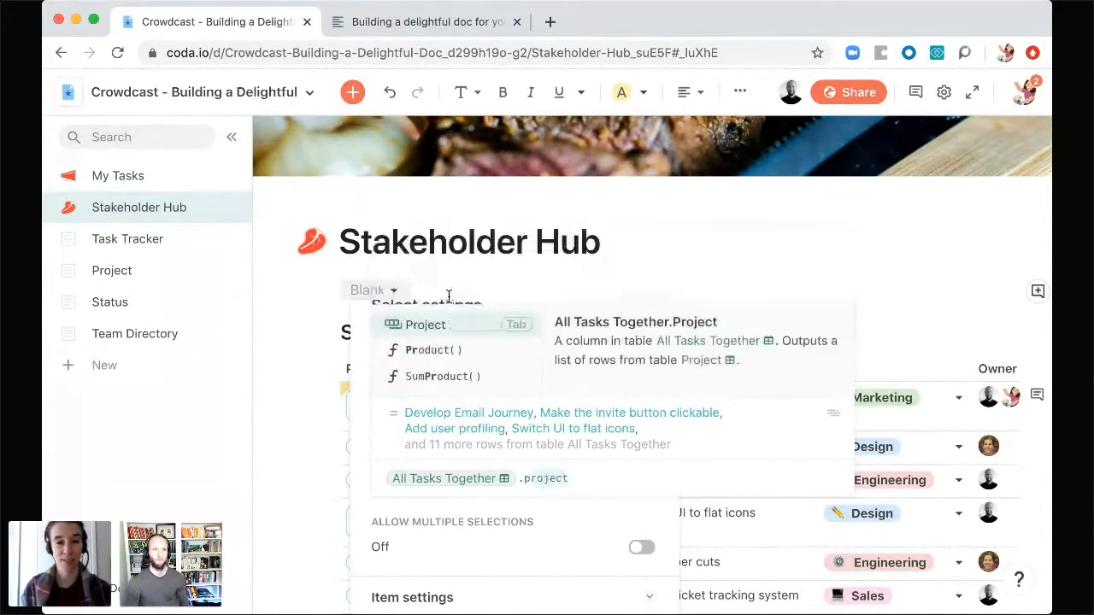
{"action": "left_click", "coordinate": [410, 325]}
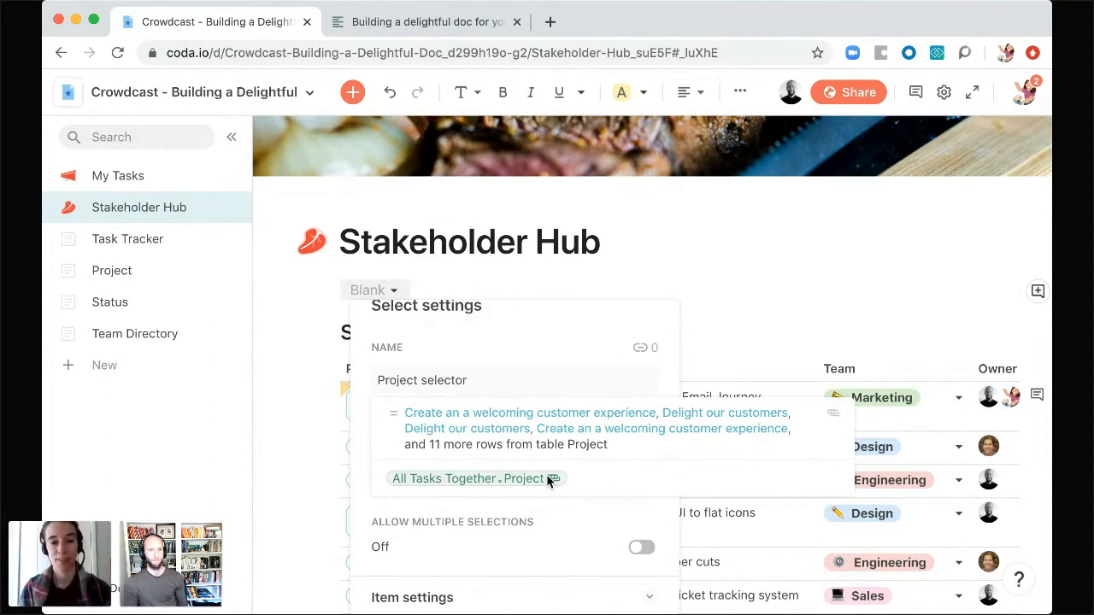
{"action": "key", "text": "Return"}
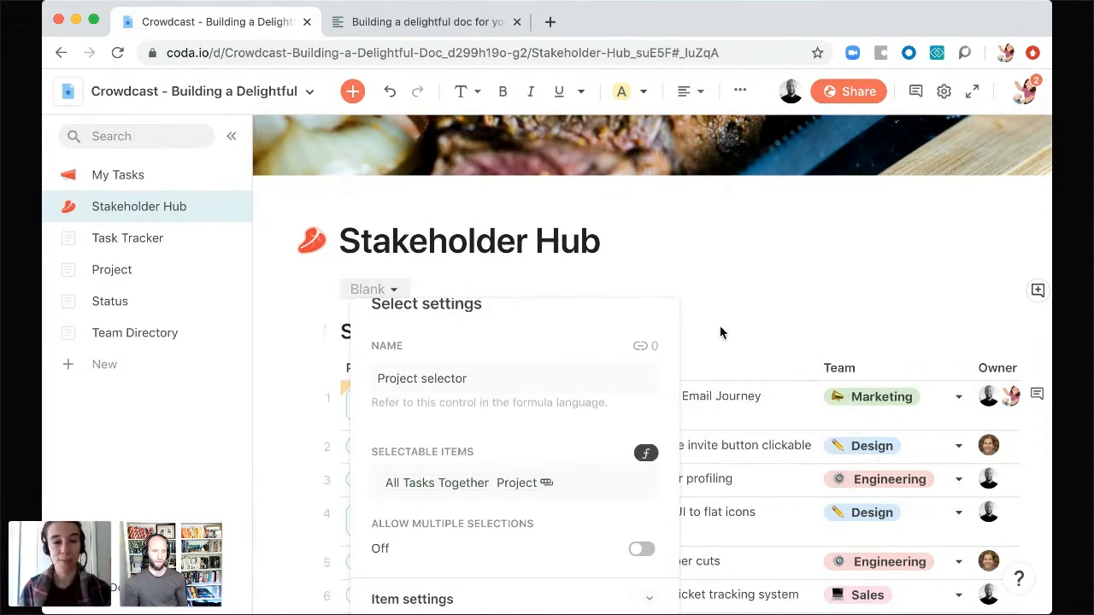
- Check the project choices offered by the new control and the details card of "Create an a welcoming customer experience"
{"action": "left_click", "coordinate": [382, 291]}
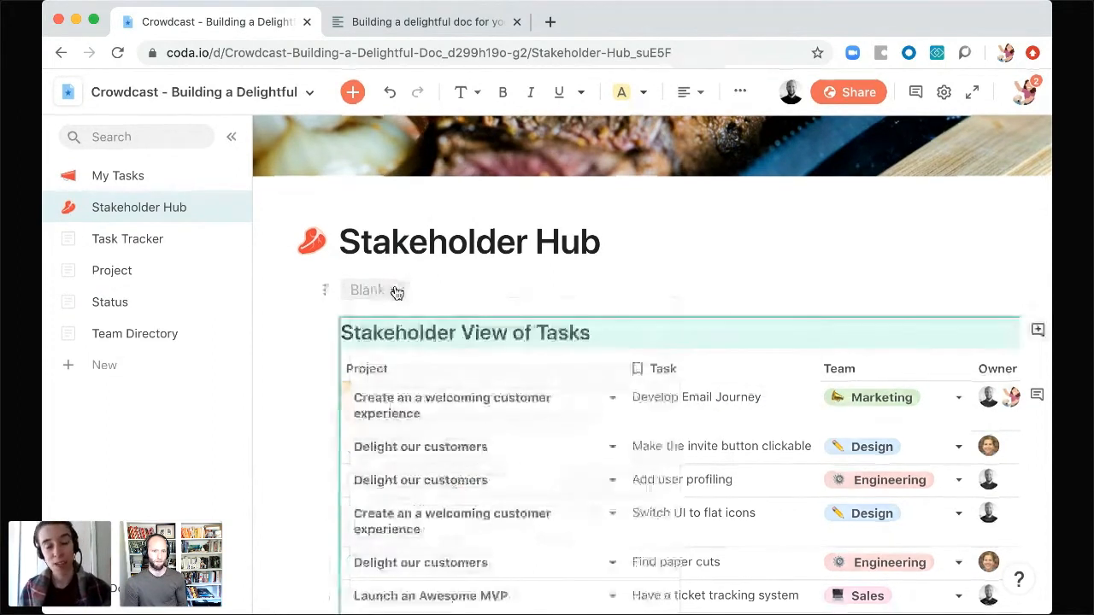
{"action": "left_click", "coordinate": [396, 292]}
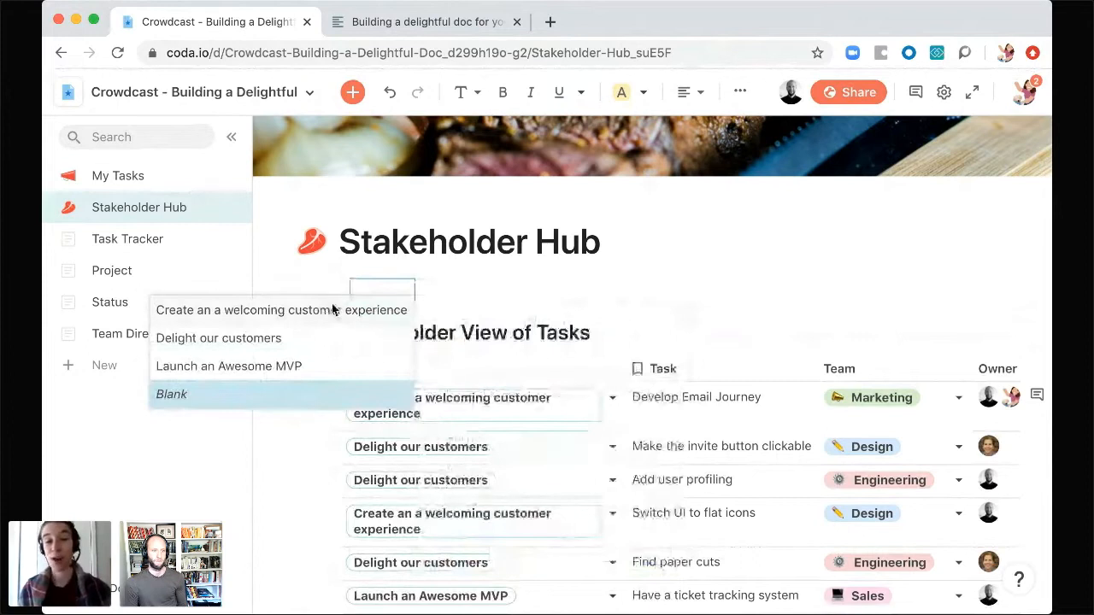
{"action": "mouse_move", "coordinate": [332, 309]}
{"action": "scroll", "coordinate": [601, 481], "scroll_direction": "down", "scroll_amount": 3}
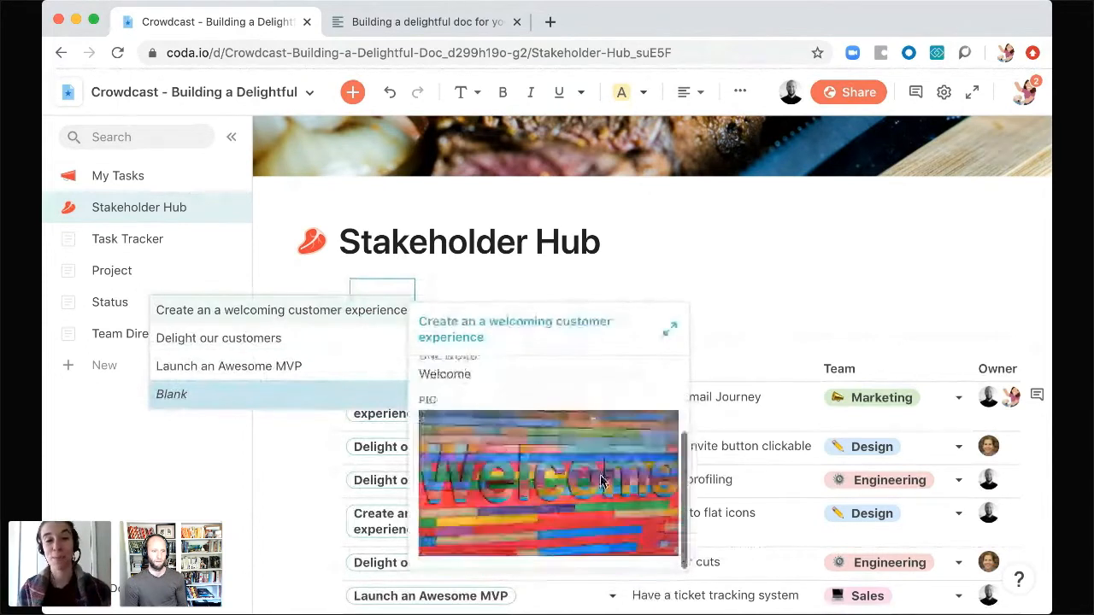
{"action": "scroll", "coordinate": [601, 481], "scroll_direction": "up", "scroll_amount": 3}
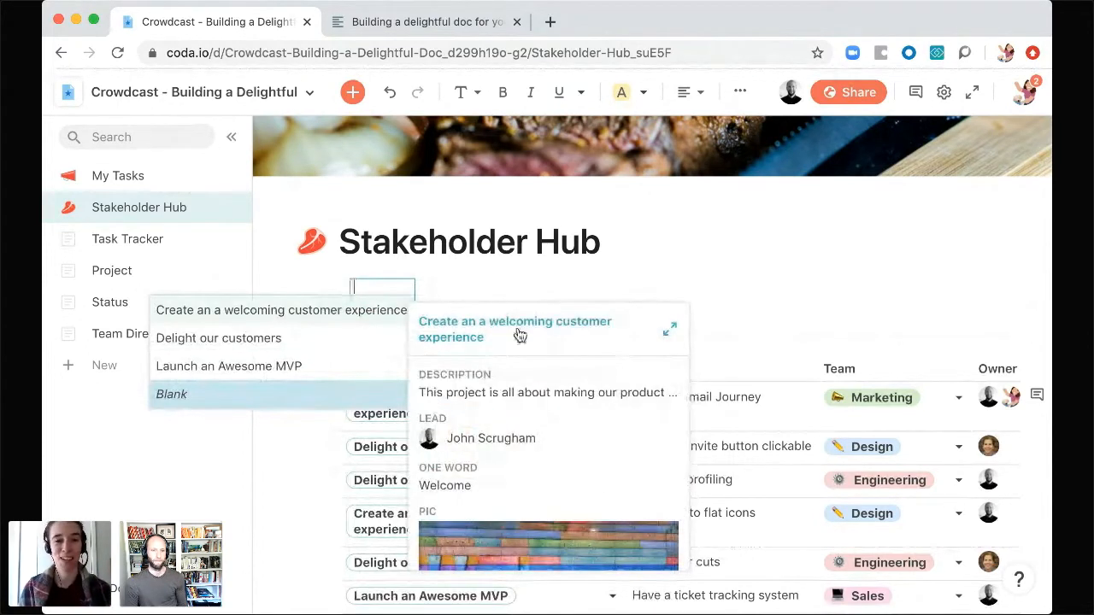
- Add the label text "Select a project" in front of the project control
{"action": "left_click", "coordinate": [487, 287]}
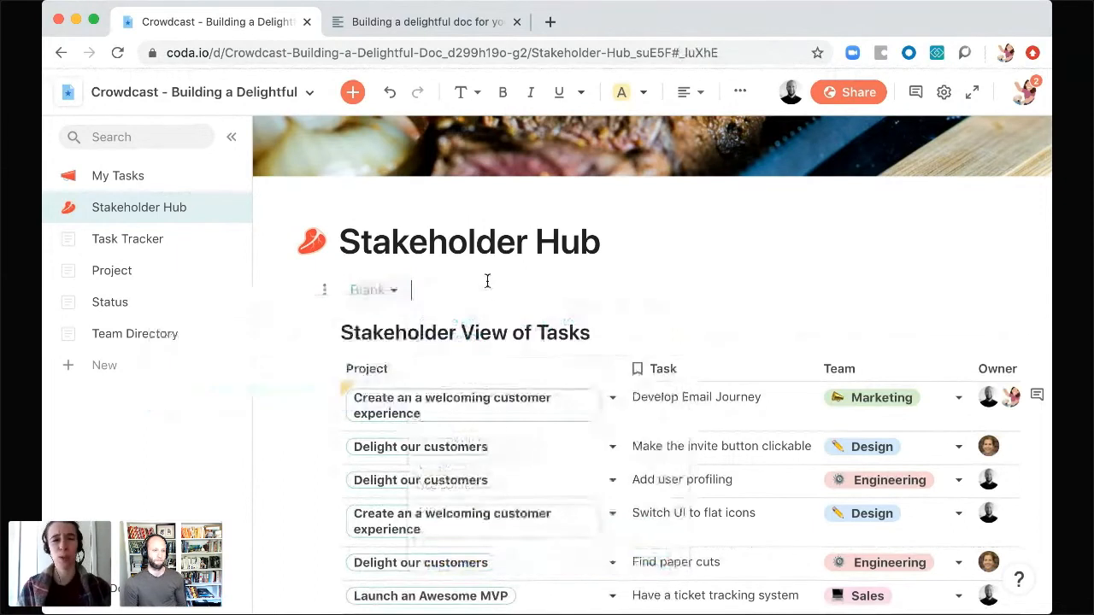
{"action": "key", "text": "Left"}
{"action": "key", "text": "Left"}
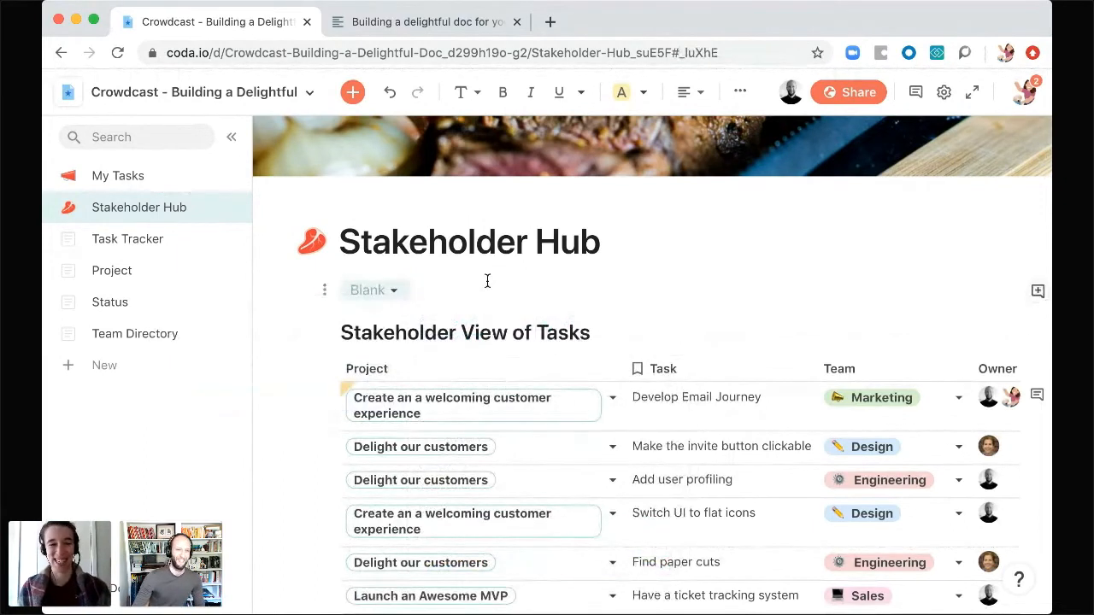
{"action": "type", "text": "Sele"}
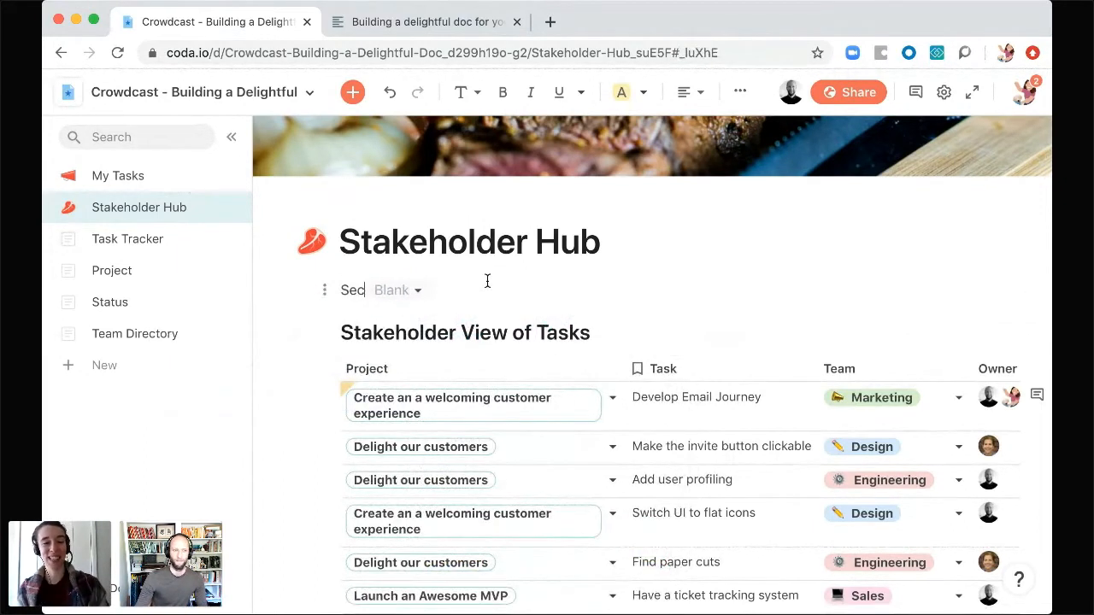
{"action": "type", "text": "ct a project"}
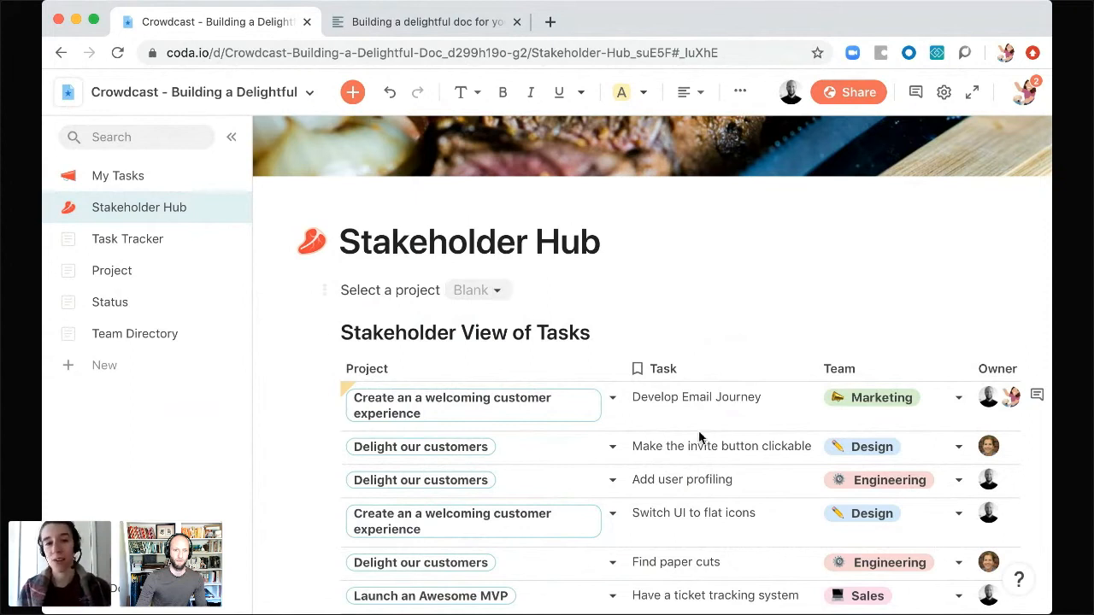
- Collapse the page list and filter Stakeholder View of Tasks by Project with an interactive filter using the Project selector control
{"action": "left_click", "coordinate": [232, 137]}
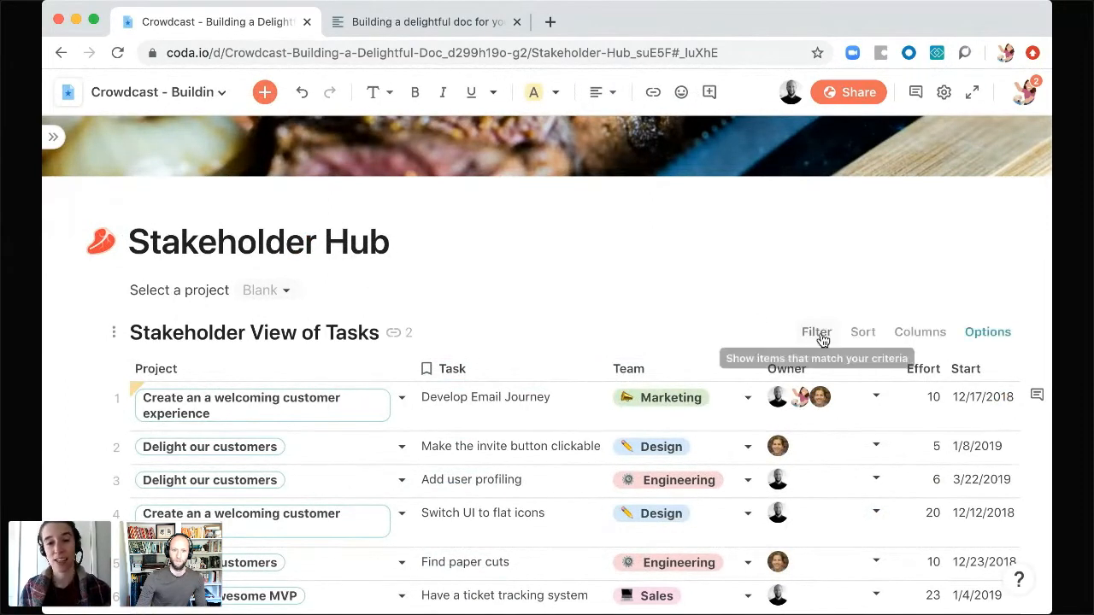
{"action": "left_click", "coordinate": [817, 333]}
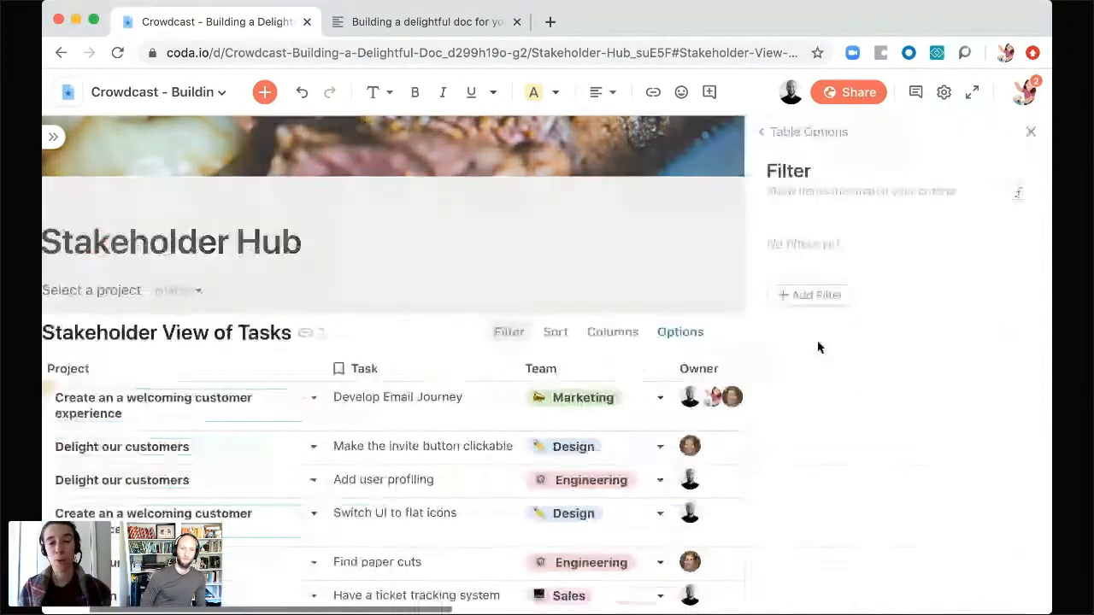
{"action": "left_click", "coordinate": [823, 296]}
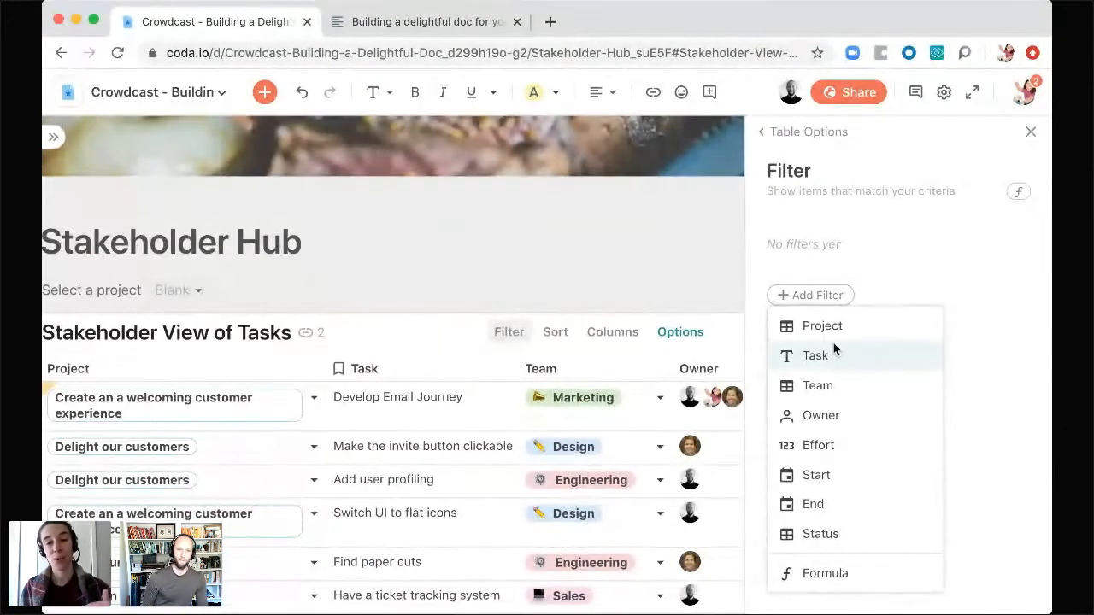
{"action": "left_click", "coordinate": [830, 329]}
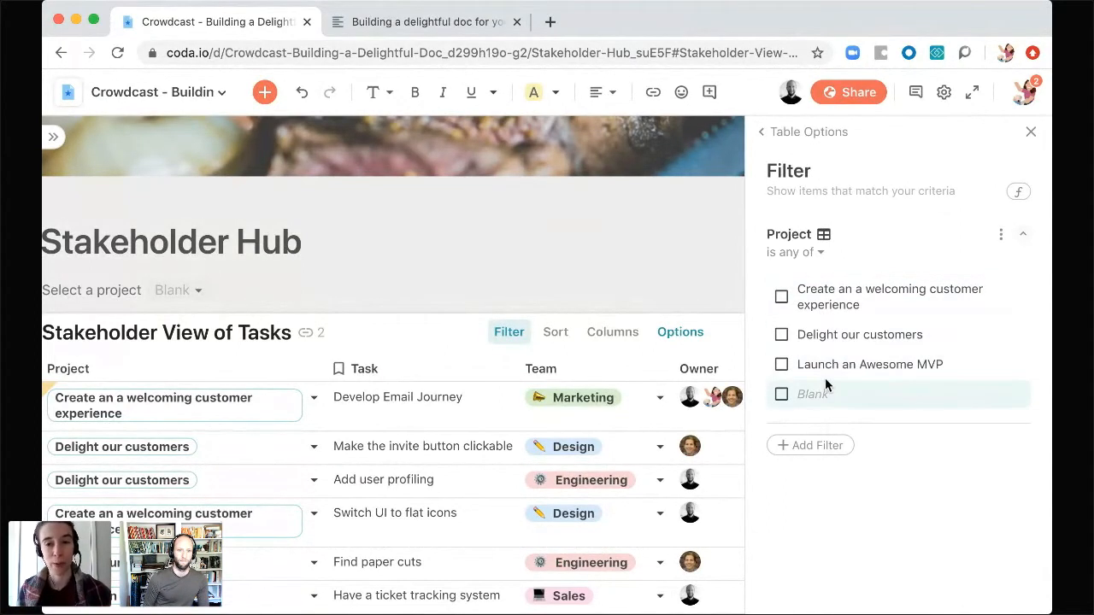
{"action": "left_click", "coordinate": [799, 254]}
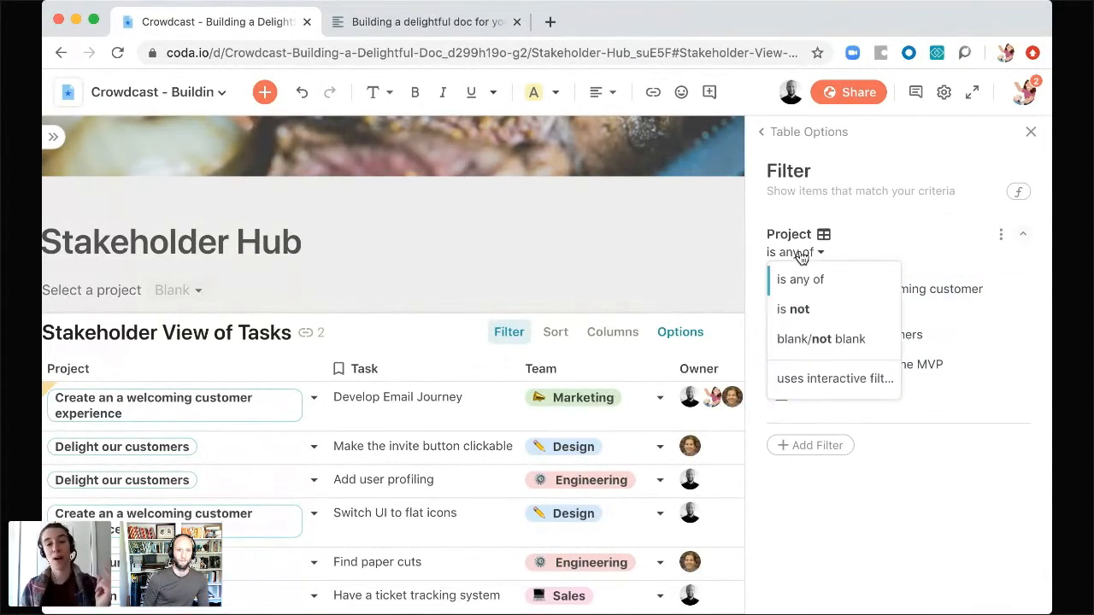
{"action": "left_click", "coordinate": [811, 387]}
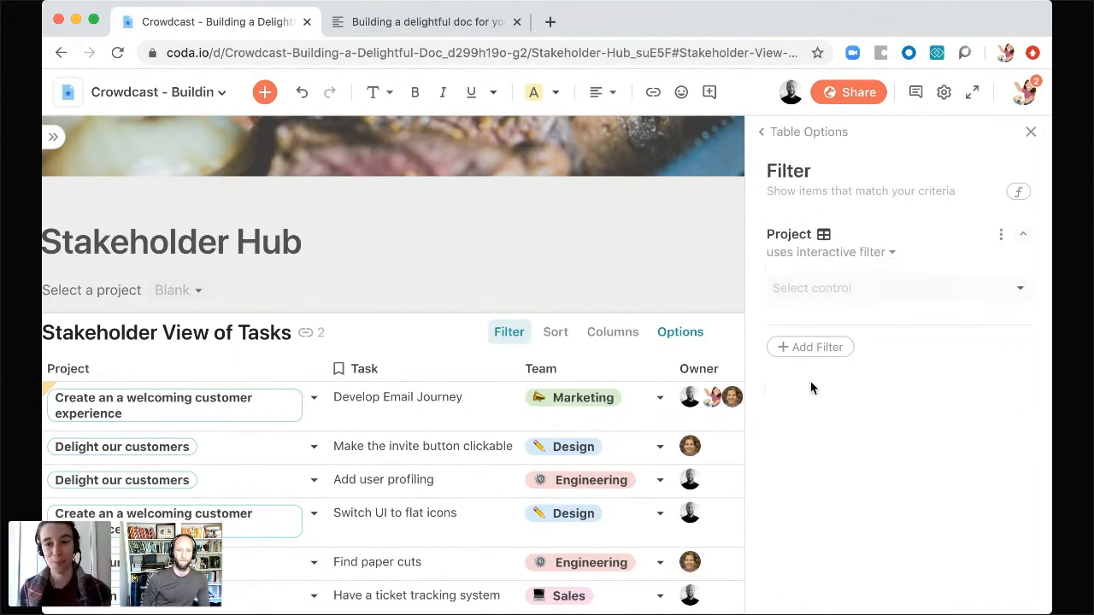
{"action": "left_click", "coordinate": [837, 294]}
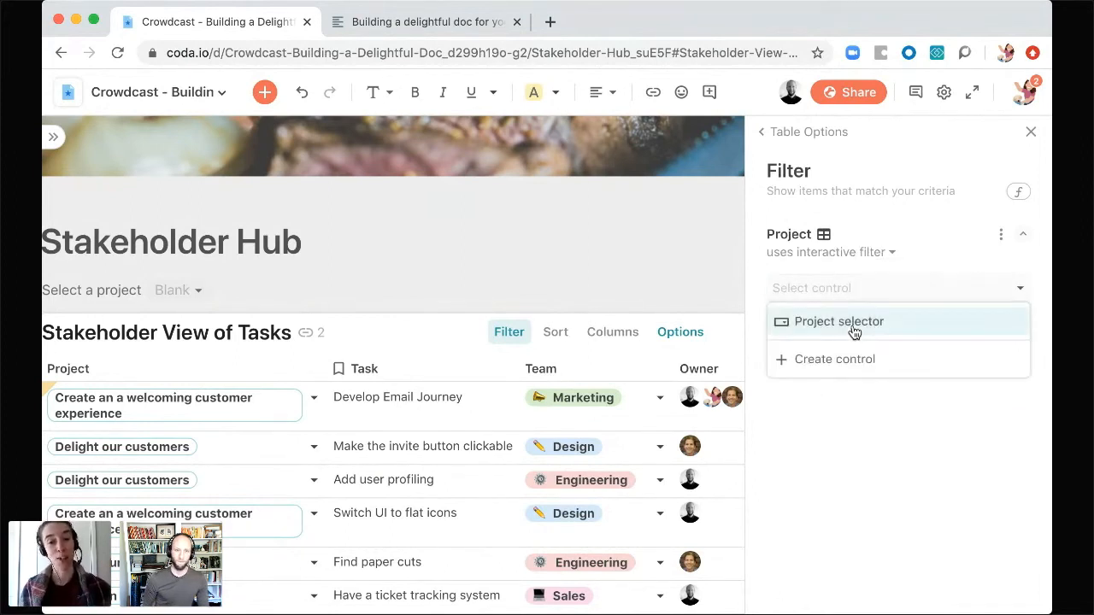
{"action": "left_click", "coordinate": [851, 323]}
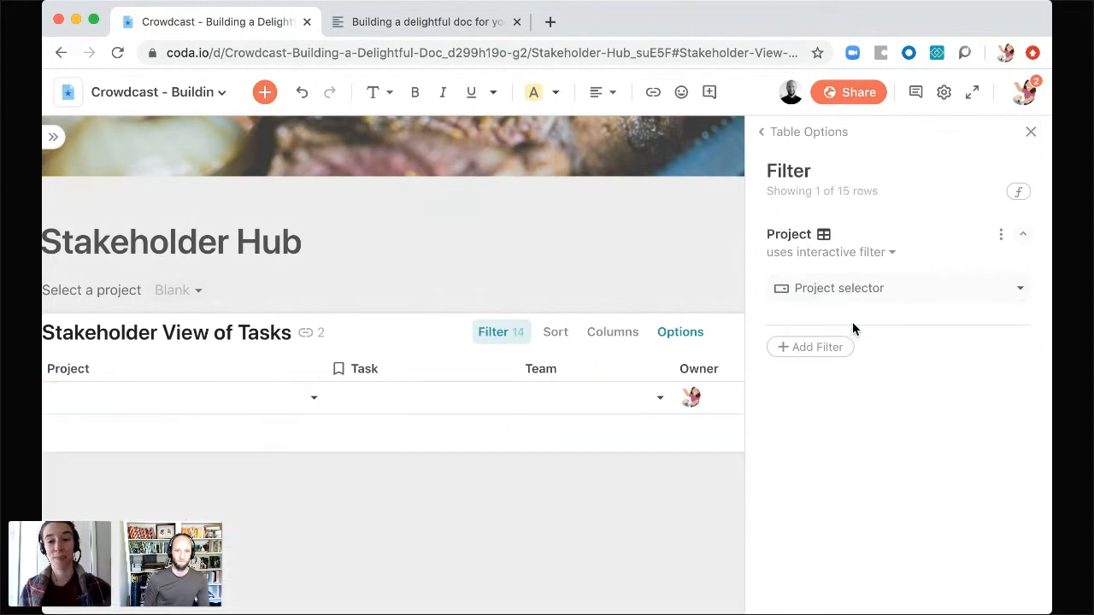
{"action": "left_click", "coordinate": [1030, 128]}
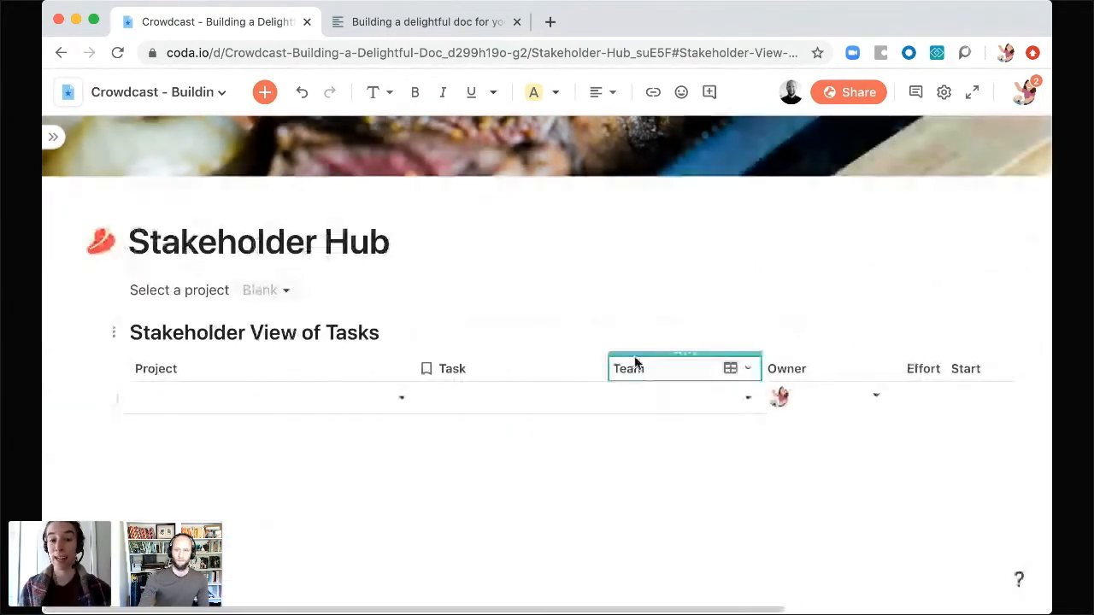
- Assign the project "Delight our customers" to the empty row in Stakeholder View of Tasks
{"action": "left_click", "coordinate": [319, 408]}
{"action": "left_click", "coordinate": [318, 408]}
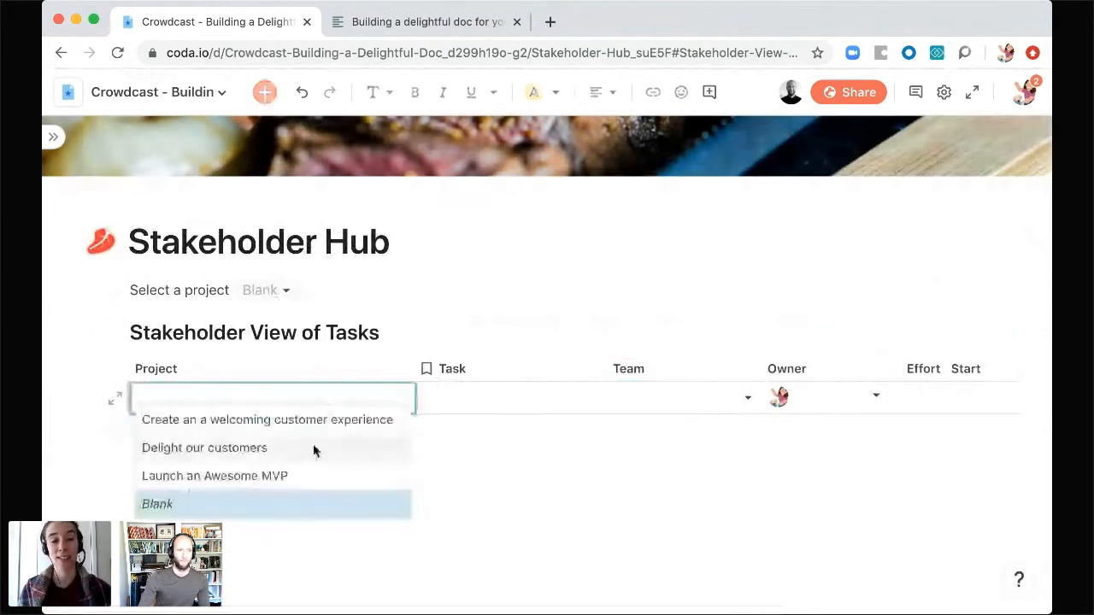
{"action": "left_click", "coordinate": [313, 445]}
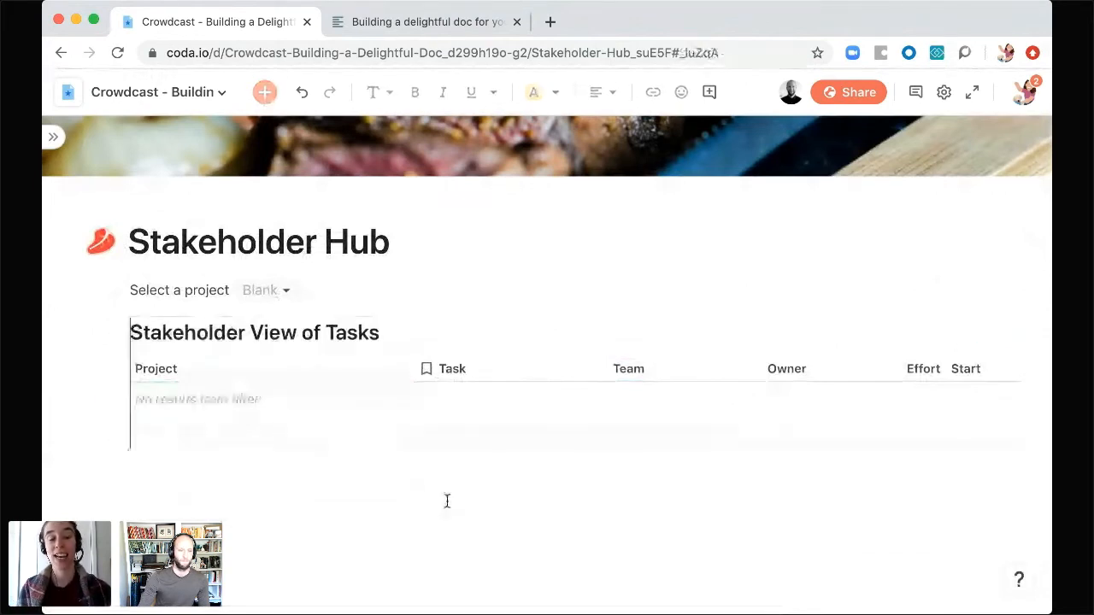
- Choose "Delight our customers" in the project selector and review the filtered tasks through to the Status column
{"action": "left_click", "coordinate": [279, 290]}
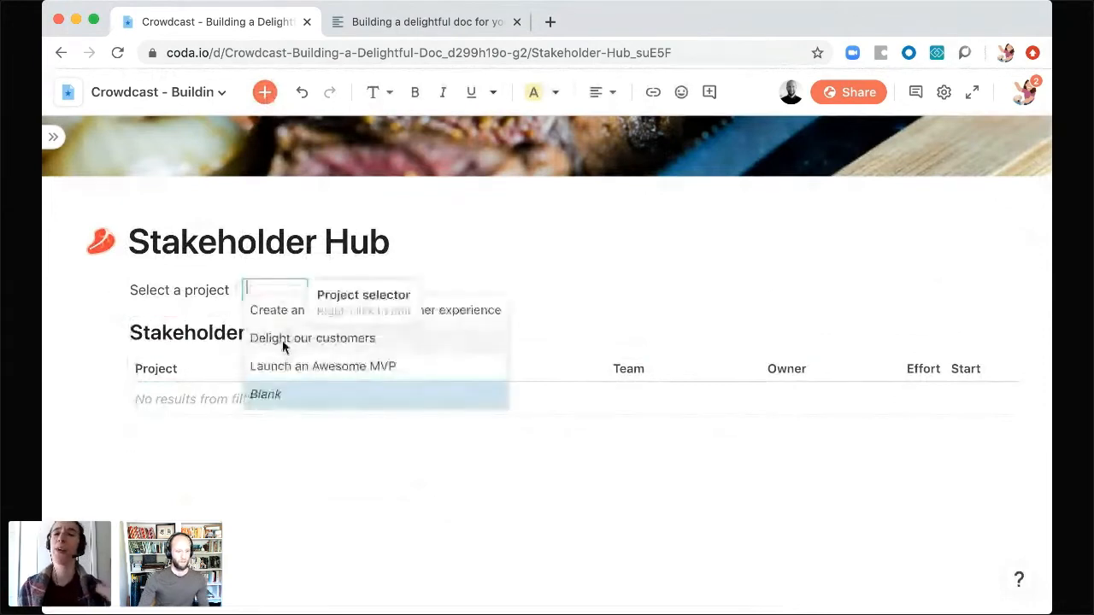
{"action": "left_click", "coordinate": [282, 341]}
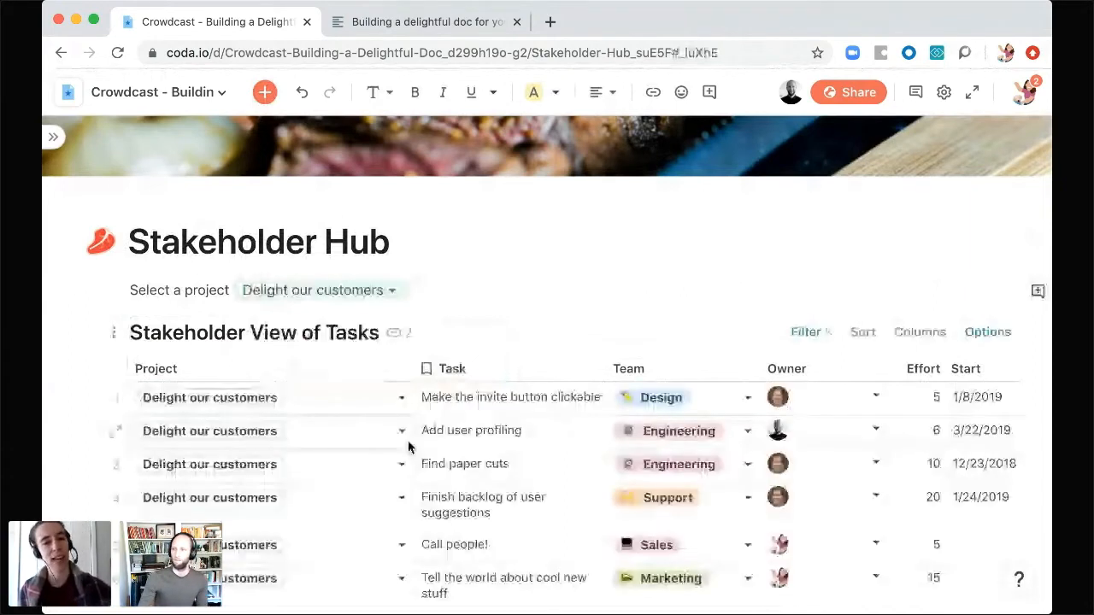
{"action": "scroll", "coordinate": [408, 446], "scroll_direction": "down", "scroll_amount": 3}
{"action": "scroll", "coordinate": [409, 446], "scroll_direction": "right", "scroll_amount": 5}
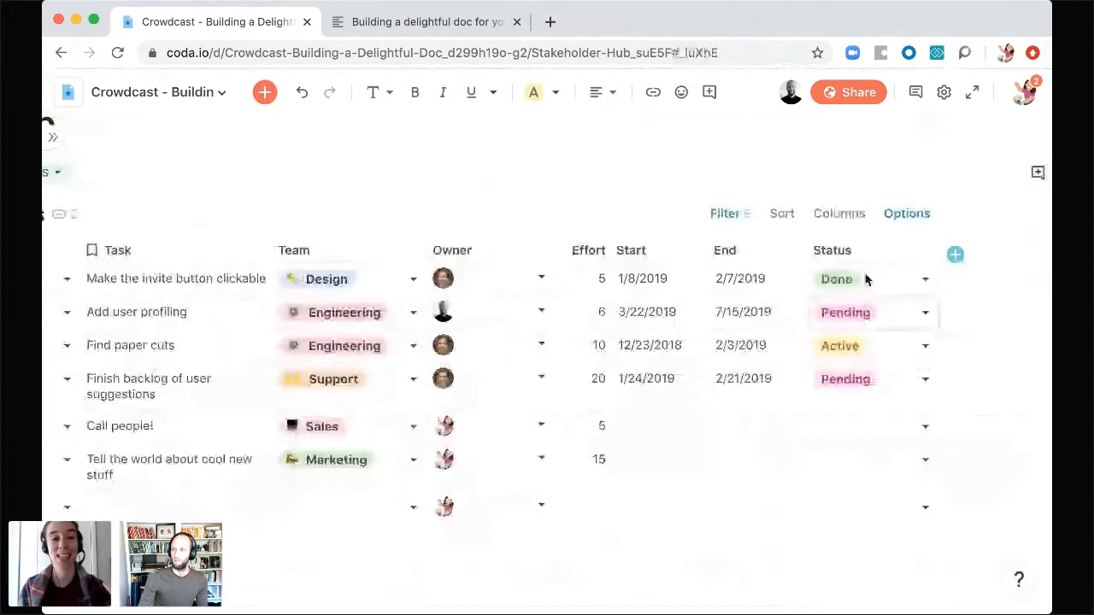
- Hide the title of the Stakeholder View of Tasks table
{"action": "scroll", "coordinate": [564, 404], "scroll_direction": "left", "scroll_amount": 2}
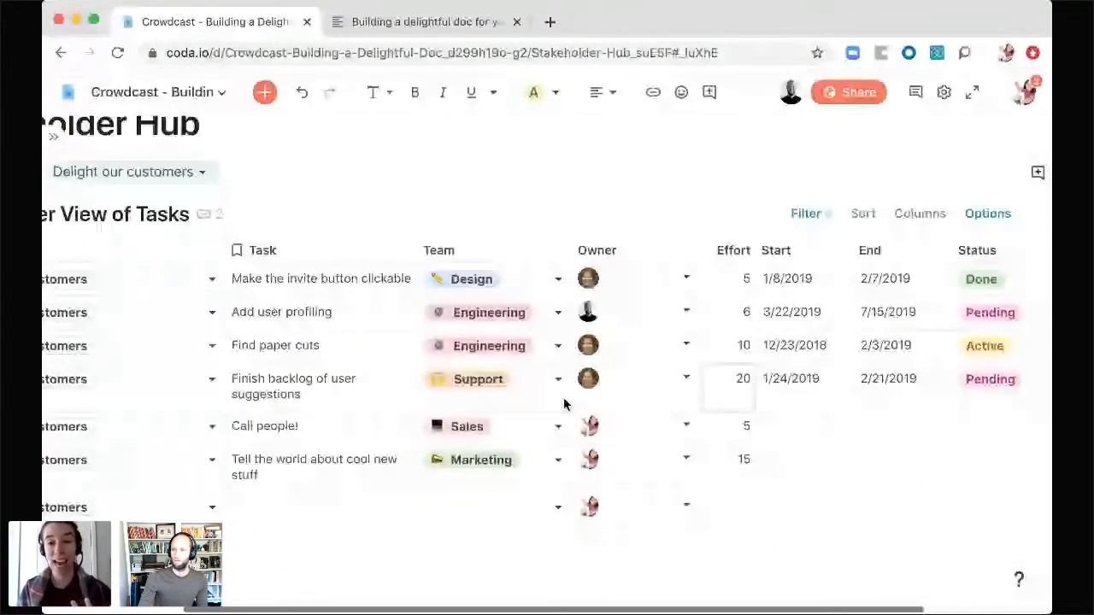
{"action": "scroll", "coordinate": [564, 404], "scroll_direction": "left", "scroll_amount": 3}
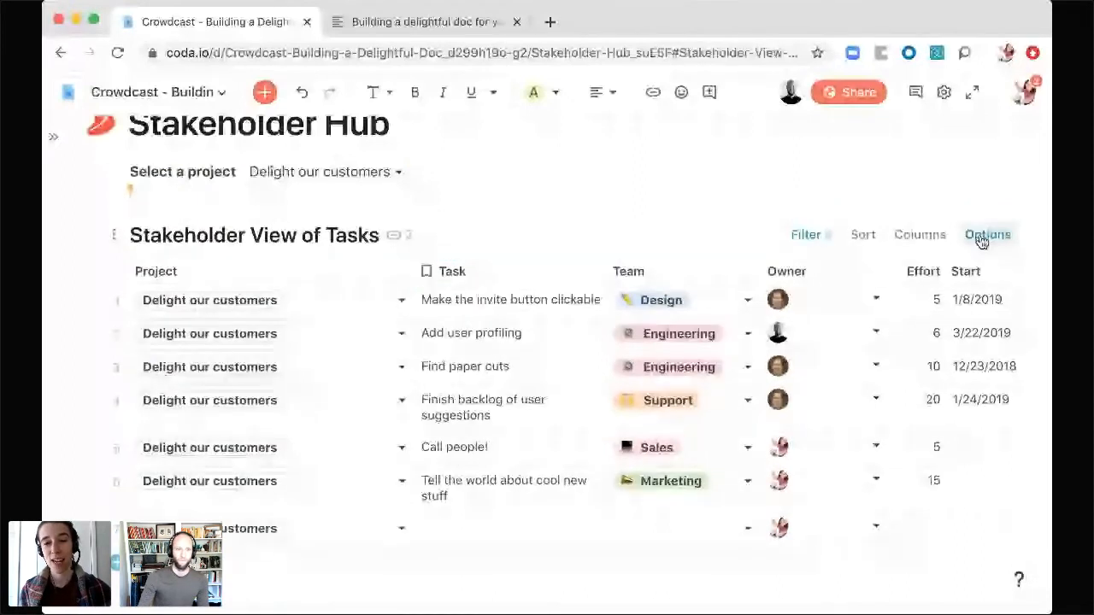
{"action": "left_click", "coordinate": [983, 235]}
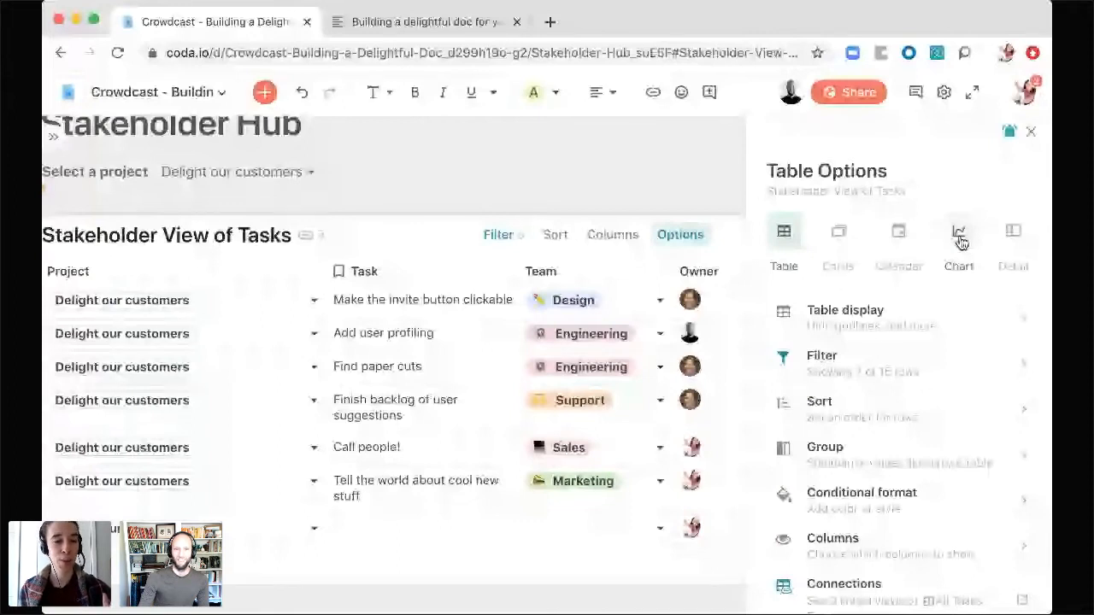
{"action": "left_click", "coordinate": [680, 234]}
{"action": "left_click", "coordinate": [113, 234]}
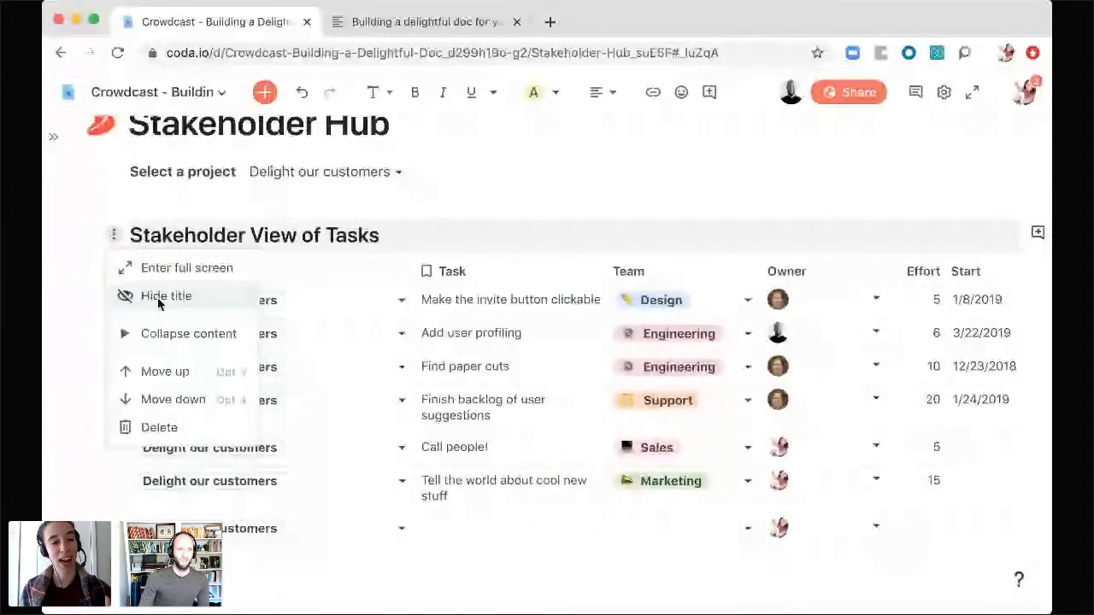
{"action": "left_click", "coordinate": [159, 299]}
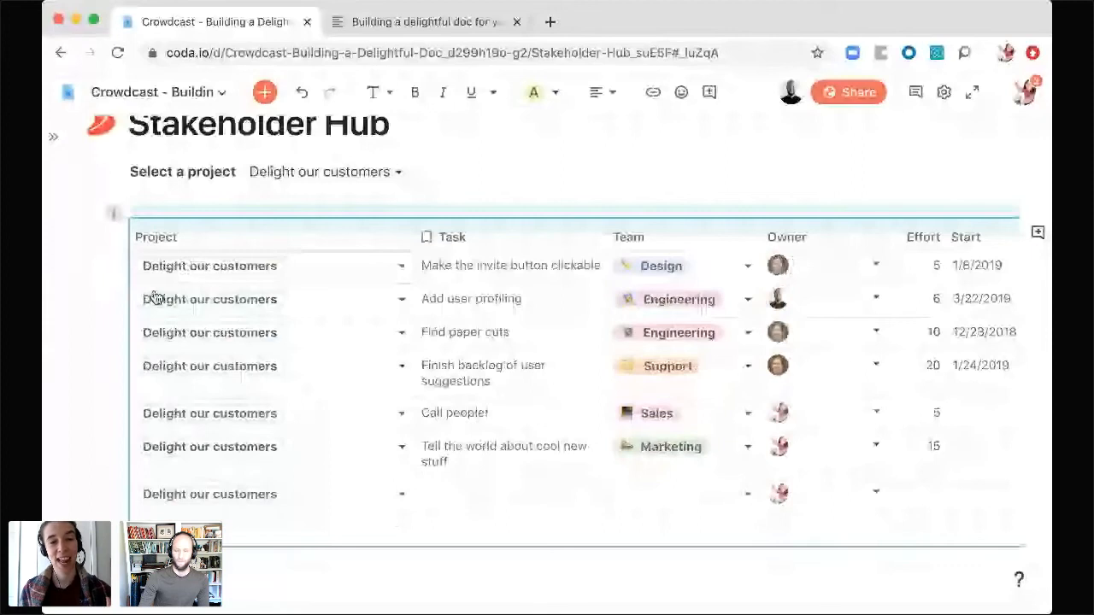
{"action": "left_click", "coordinate": [567, 170]}
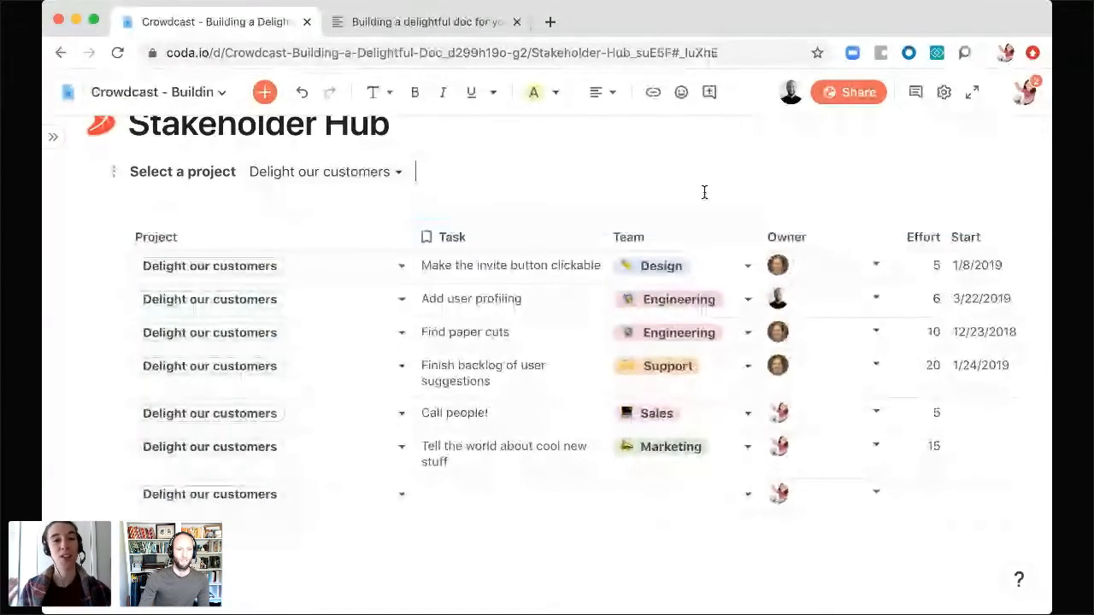
{"action": "scroll", "coordinate": [722, 196], "scroll_direction": "up", "scroll_amount": 2}
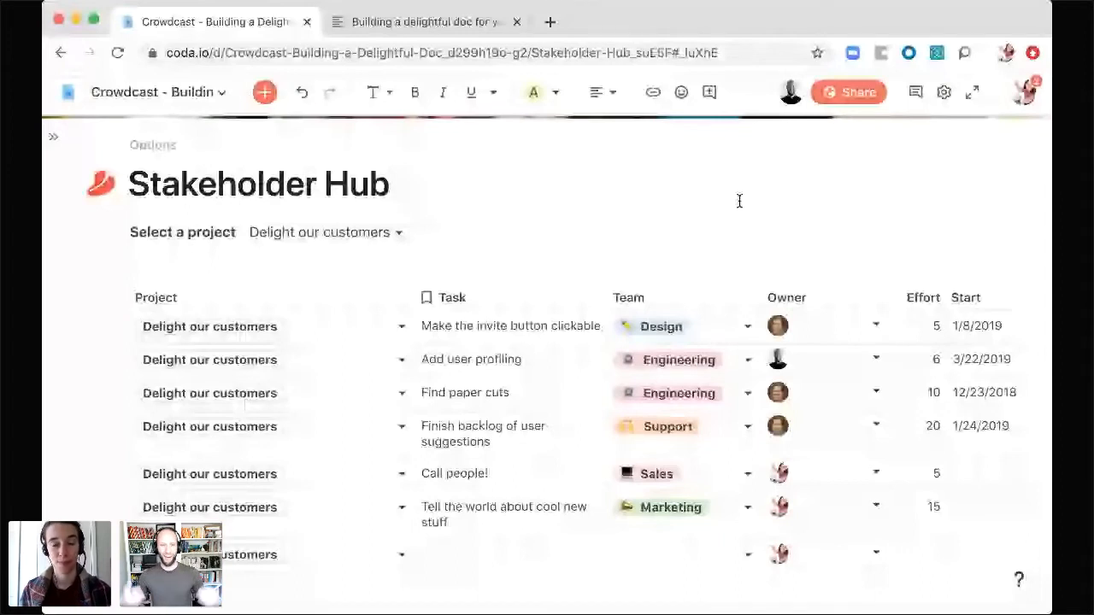
- Create a new interactive filter control for the Team column of the stakeholder task view
{"action": "left_click", "coordinate": [805, 267]}
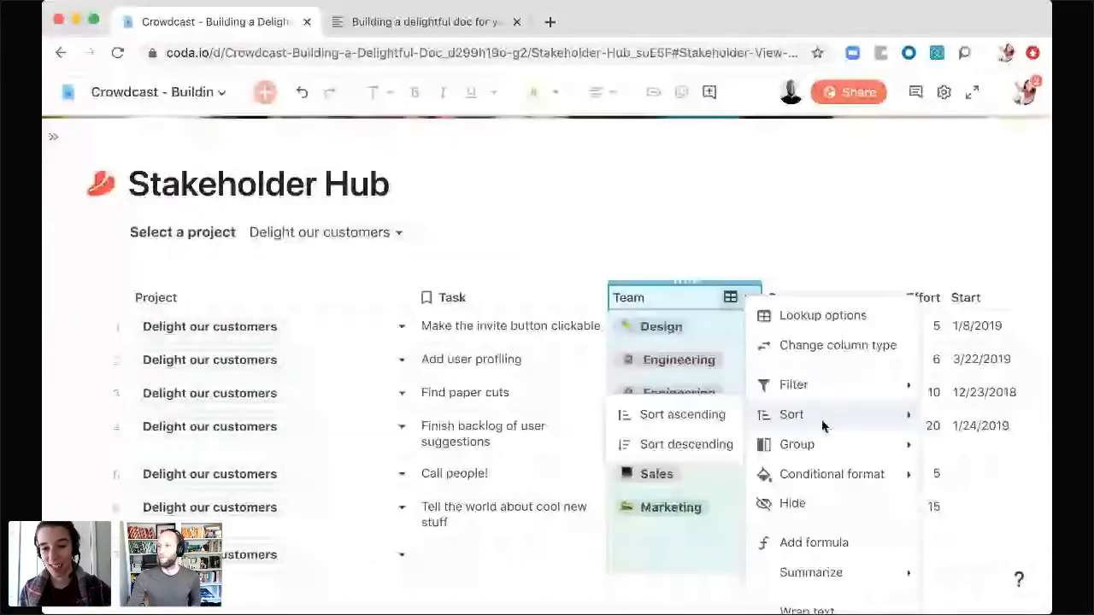
{"action": "scroll", "coordinate": [821, 419], "scroll_direction": "down", "scroll_amount": 3}
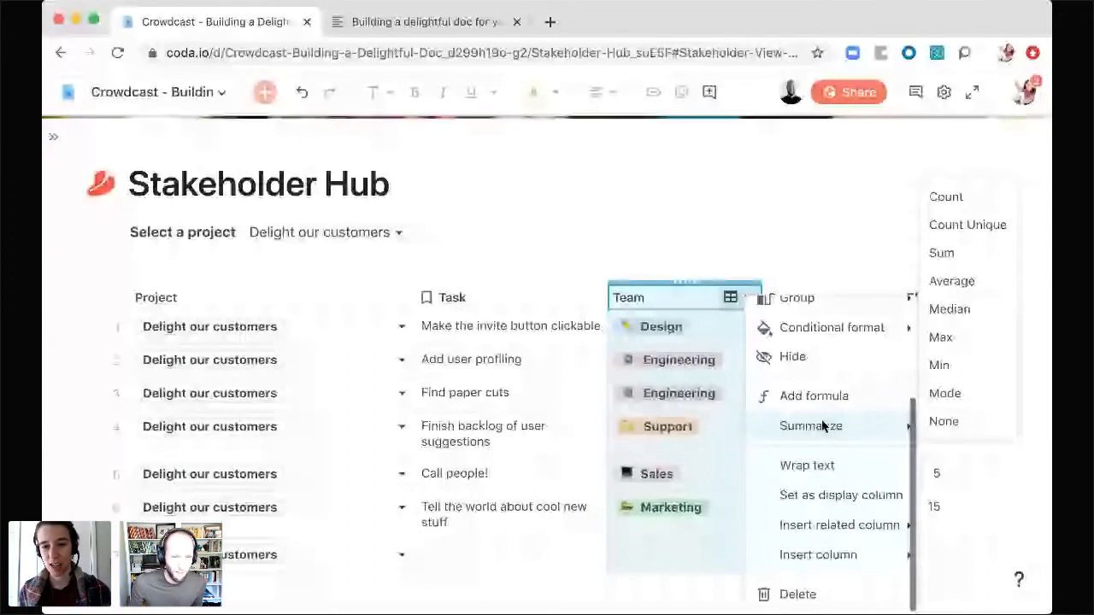
{"action": "left_click", "coordinate": [661, 297]}
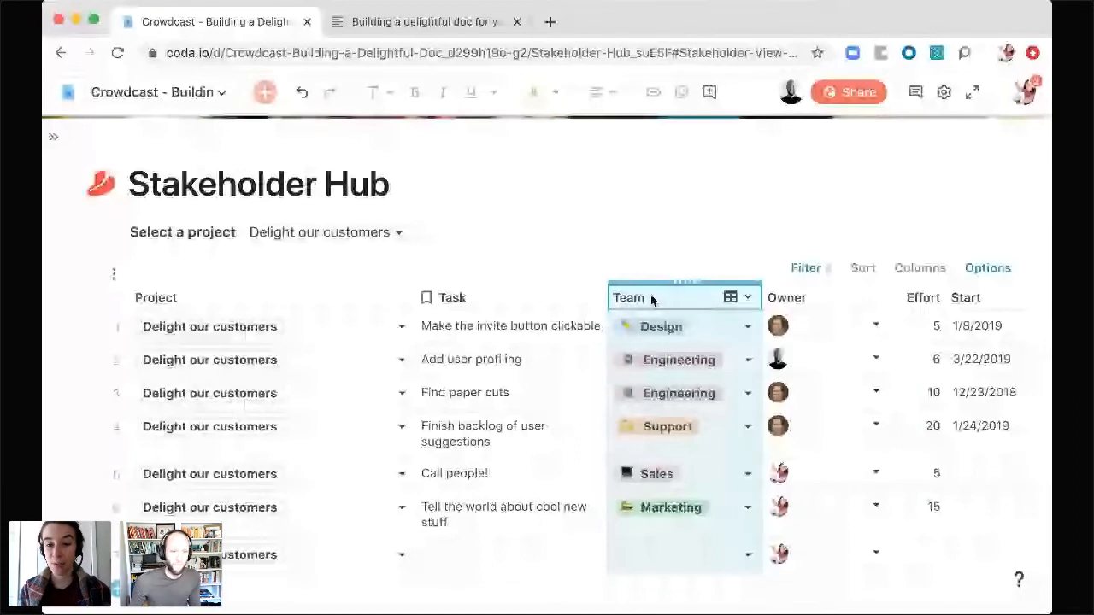
{"action": "left_click", "coordinate": [651, 297]}
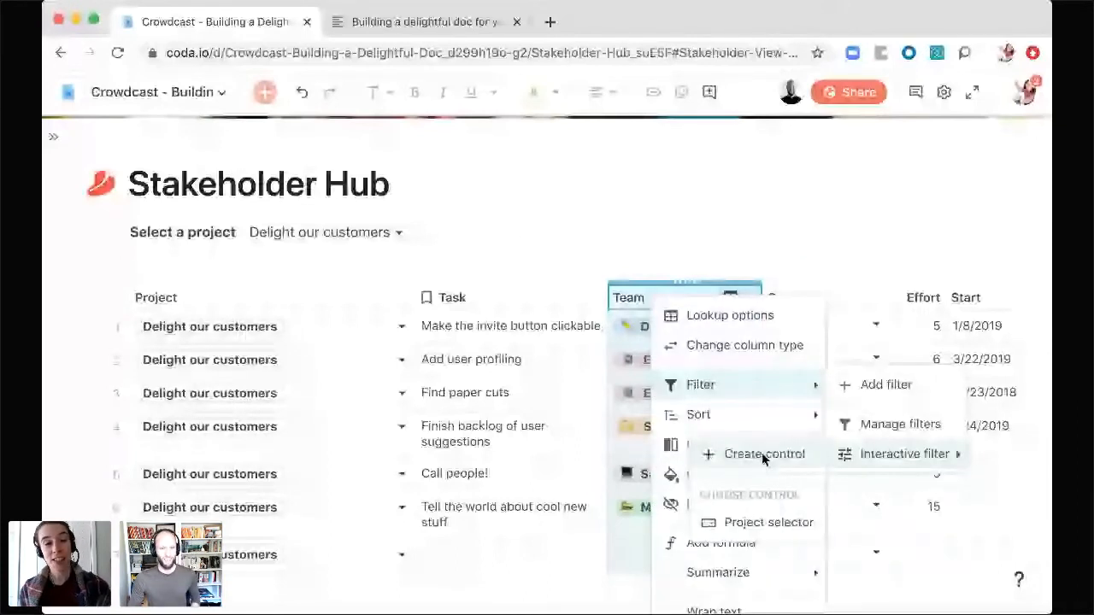
{"action": "left_click", "coordinate": [763, 456]}
- Clear the preselected teams in the Team control, choose Design, and remove the empty line above the control
{"action": "left_click", "coordinate": [212, 295]}
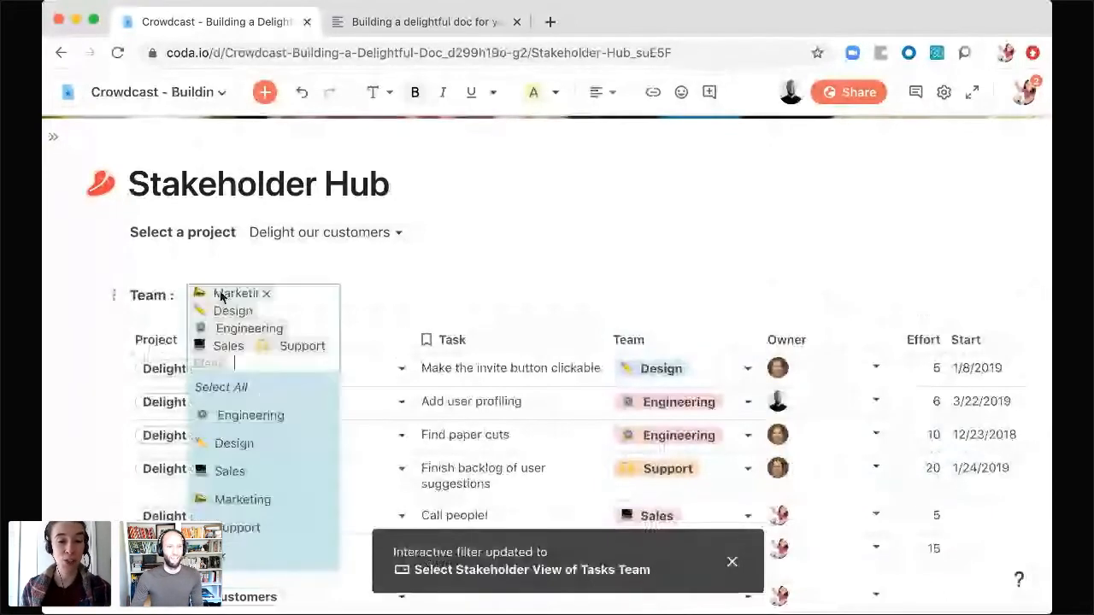
{"action": "left_click", "coordinate": [226, 392]}
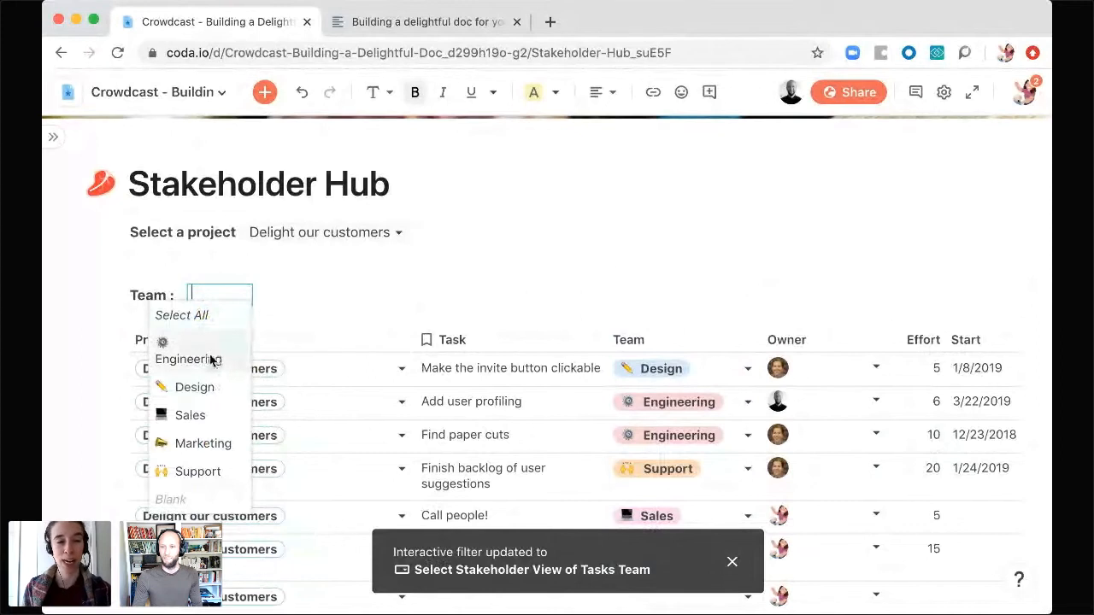
{"action": "left_click", "coordinate": [211, 359]}
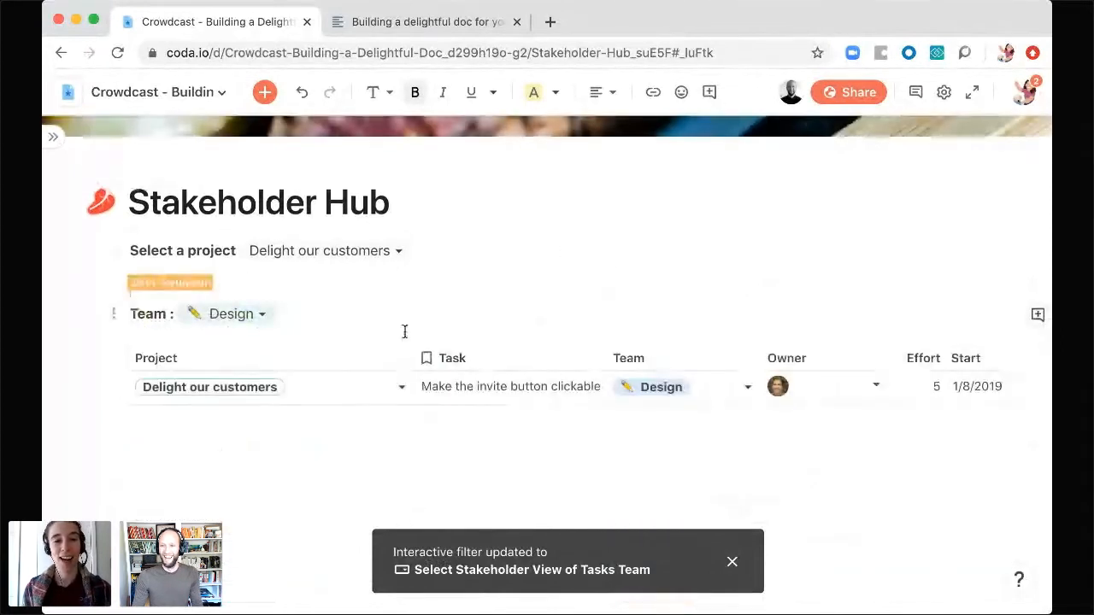
{"action": "left_click", "coordinate": [166, 270]}
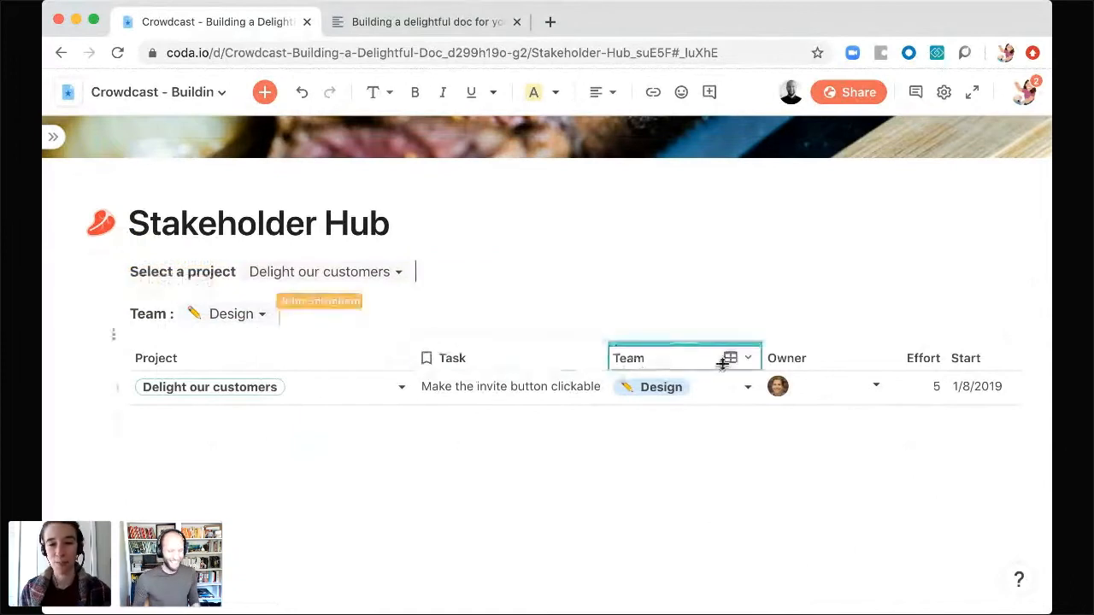
- Create a new interactive filter control for the Status column of the stakeholder task view
{"action": "scroll", "coordinate": [879, 396], "scroll_direction": "right", "scroll_amount": 1}
{"action": "scroll", "coordinate": [880, 384], "scroll_direction": "right", "scroll_amount": 8}
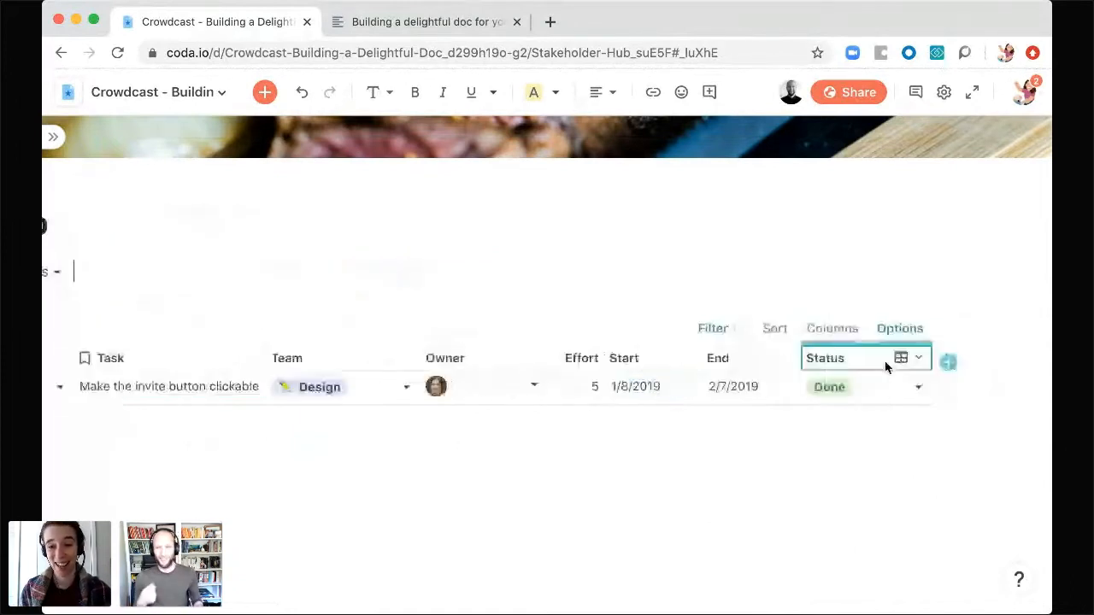
{"action": "left_click", "coordinate": [872, 361]}
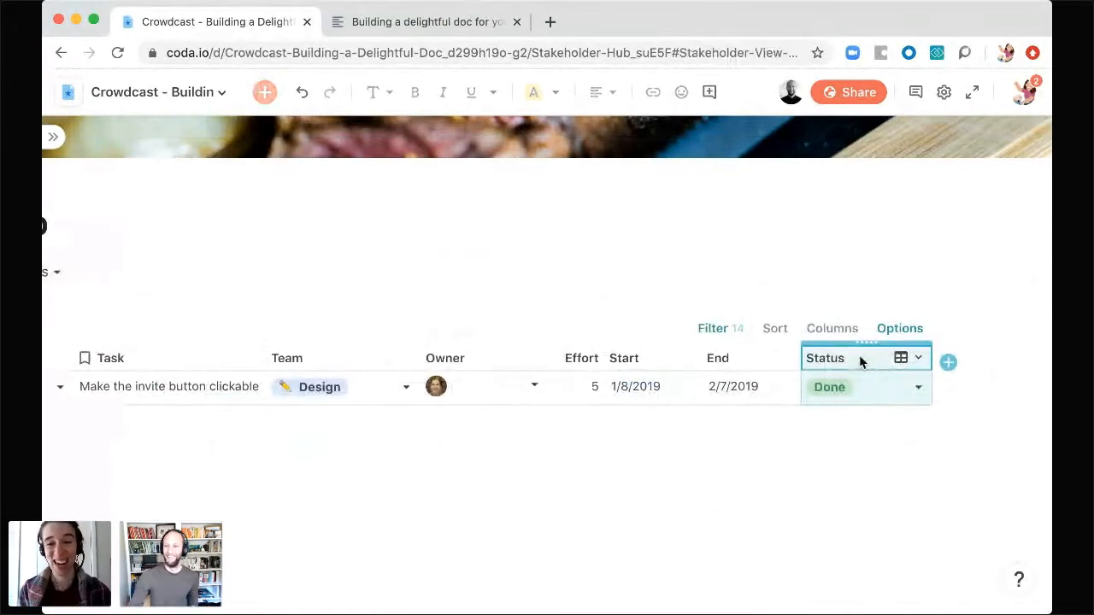
{"action": "right_click", "coordinate": [861, 362]}
{"action": "mouse_move", "coordinate": [923, 152]}
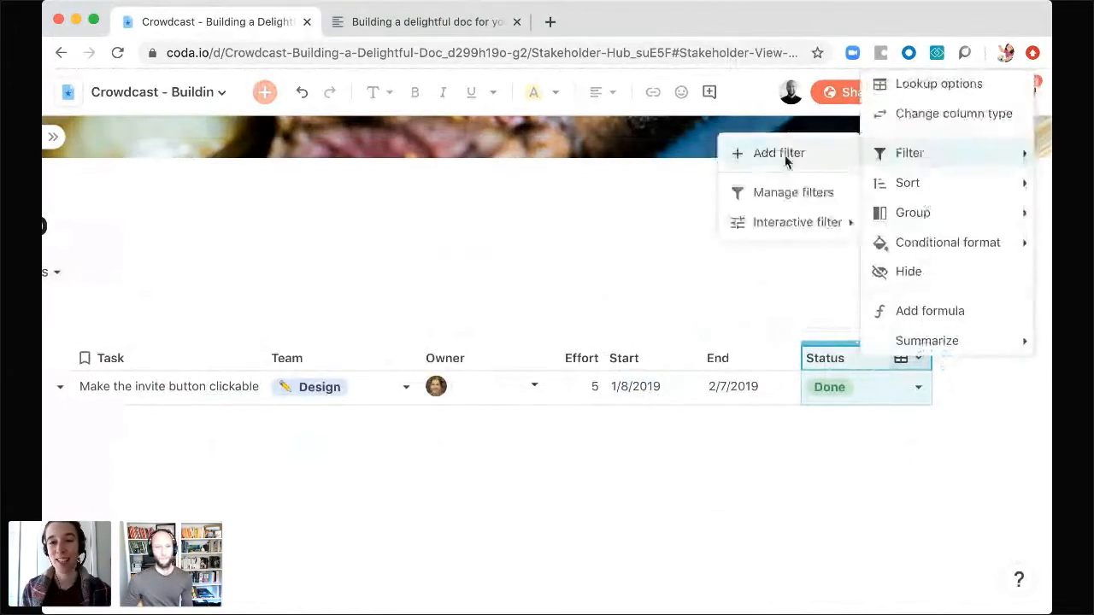
{"action": "mouse_move", "coordinate": [764, 222]}
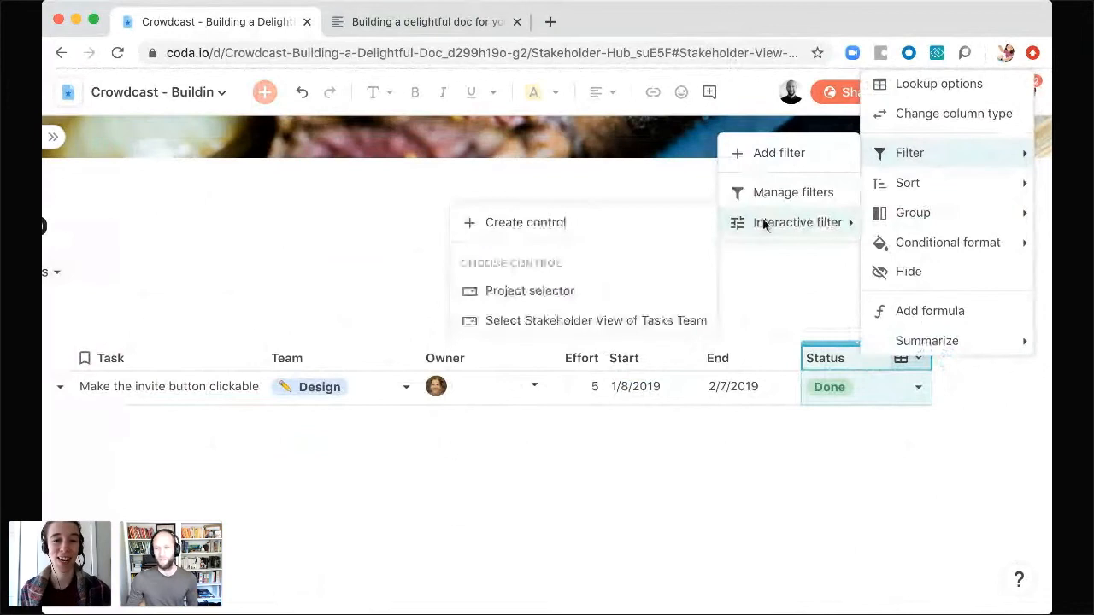
{"action": "left_click", "coordinate": [568, 224]}
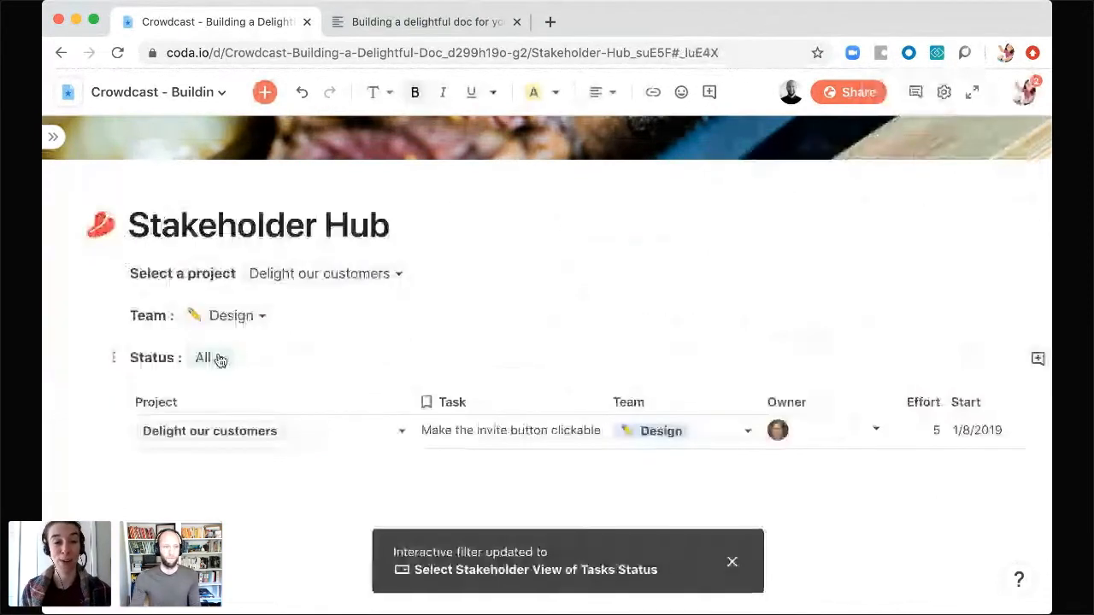
- Switch the Team control to Sales and allow multiple selections in it
{"action": "left_click", "coordinate": [259, 315]}
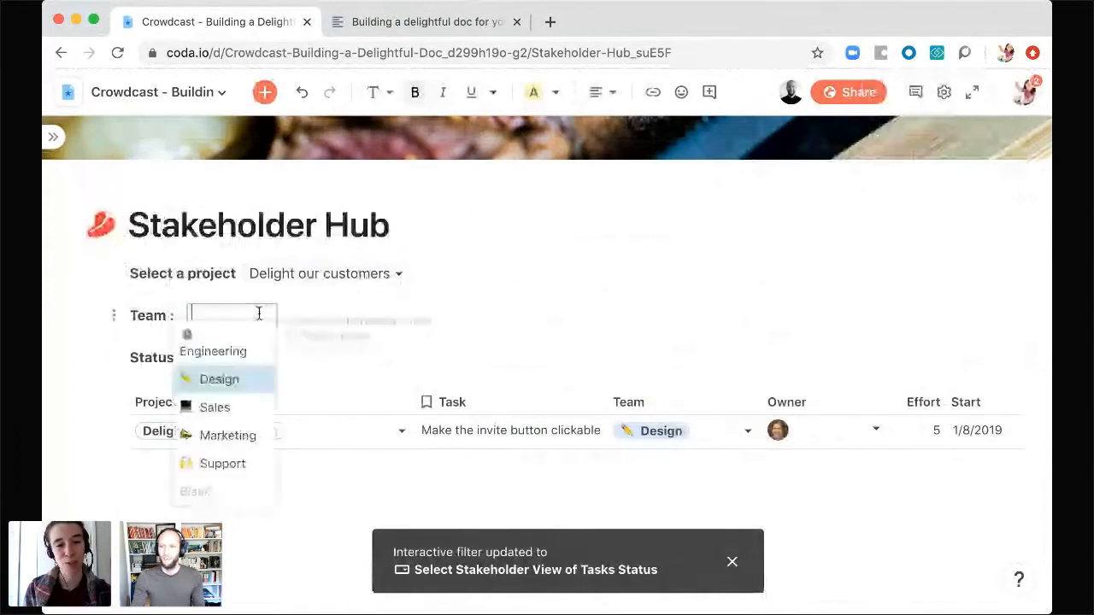
{"action": "left_click", "coordinate": [218, 408]}
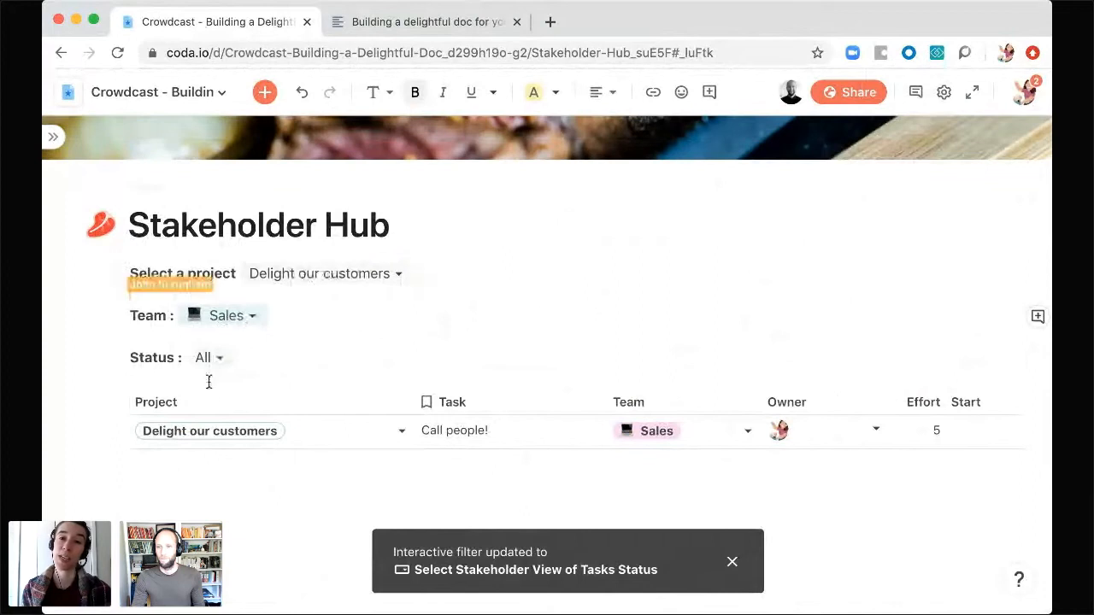
{"action": "left_click", "coordinate": [226, 321]}
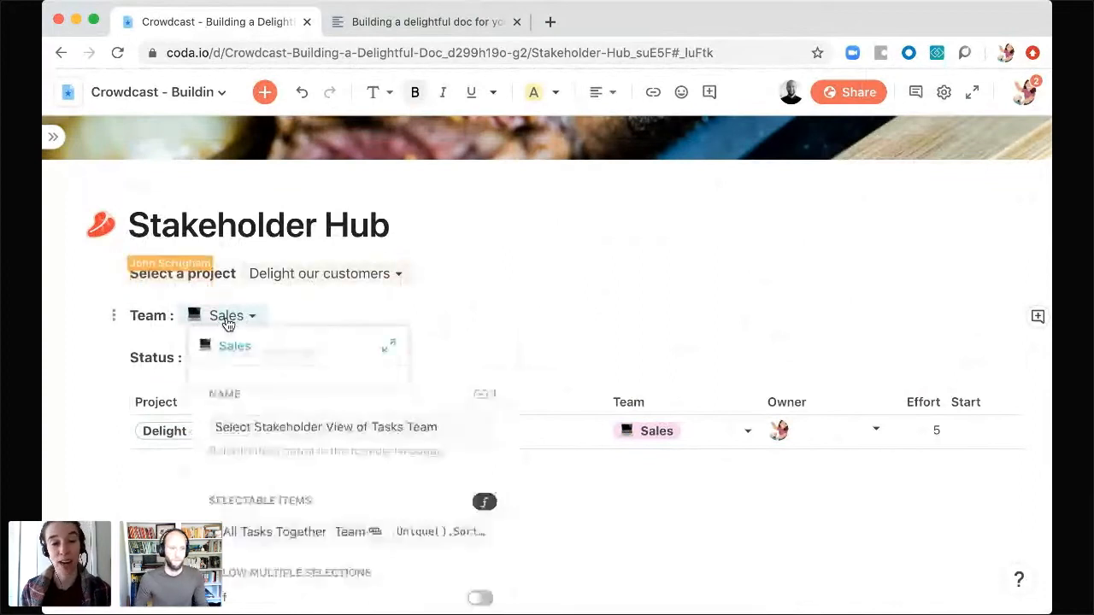
{"action": "scroll", "coordinate": [479, 556], "scroll_direction": "down", "scroll_amount": 2}
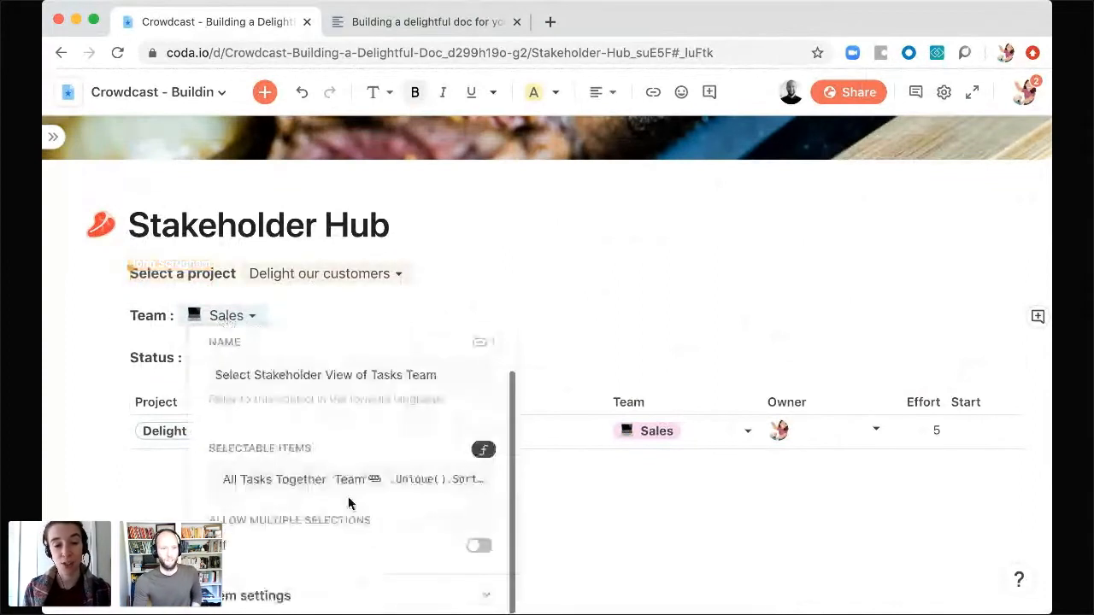
{"action": "left_click", "coordinate": [478, 546]}
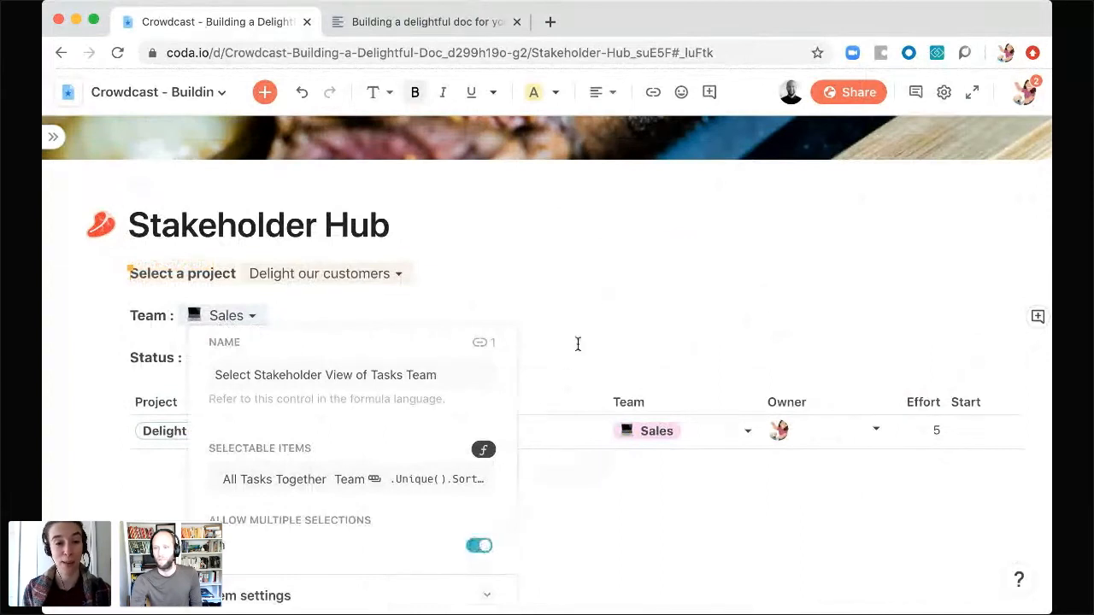
{"action": "left_click", "coordinate": [573, 291]}
{"action": "scroll", "coordinate": [470, 547], "scroll_direction": "down", "scroll_amount": 1}
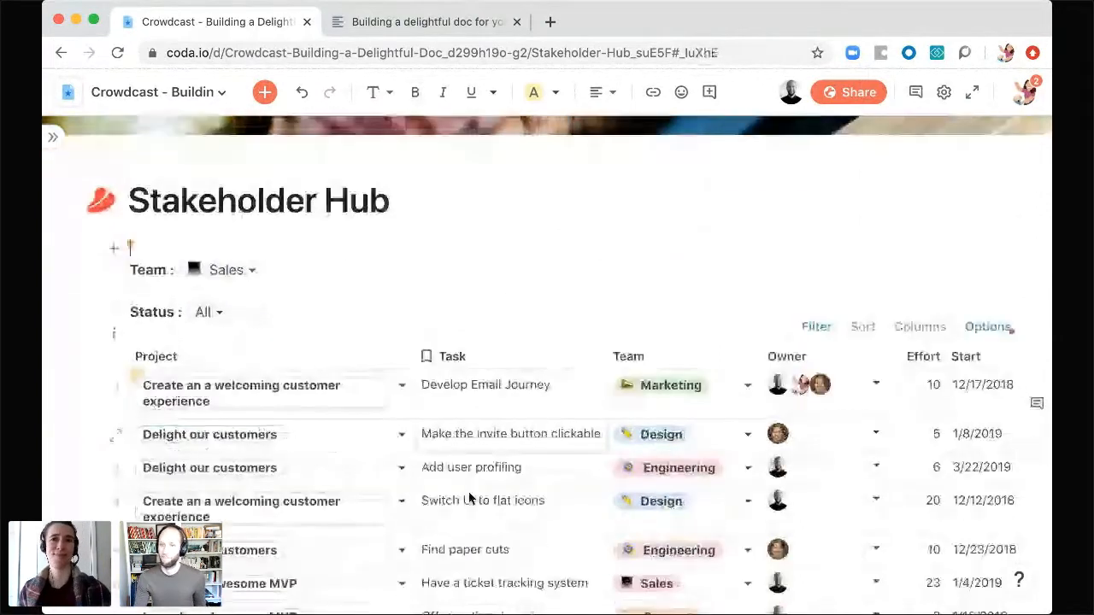
{"action": "scroll", "coordinate": [468, 498], "scroll_direction": "up", "scroll_amount": 1}
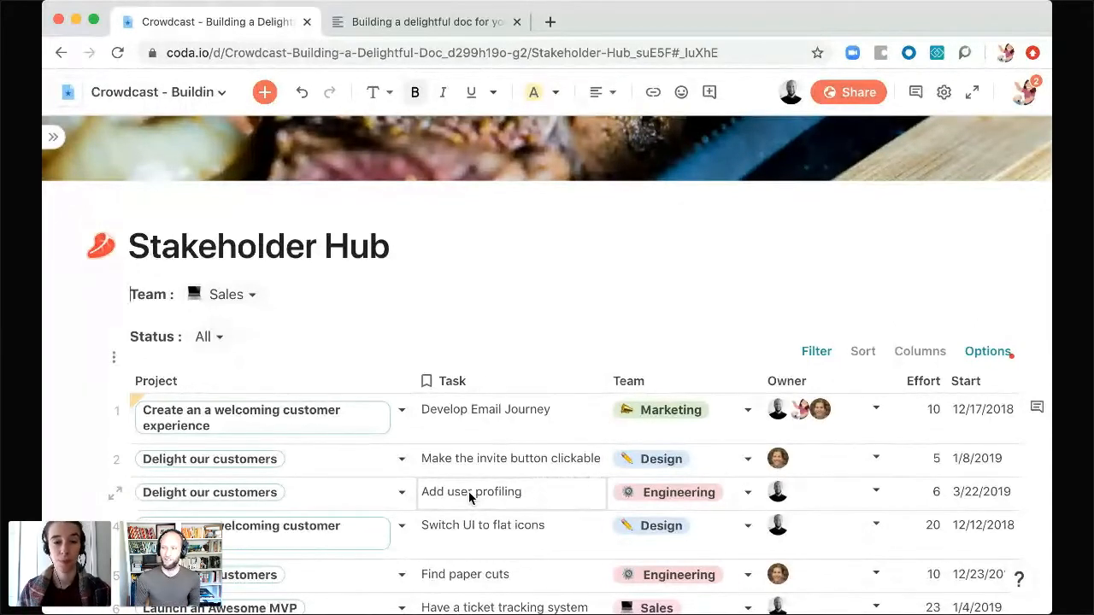
{"action": "scroll", "coordinate": [469, 499], "scroll_direction": "down", "scroll_amount": 1}
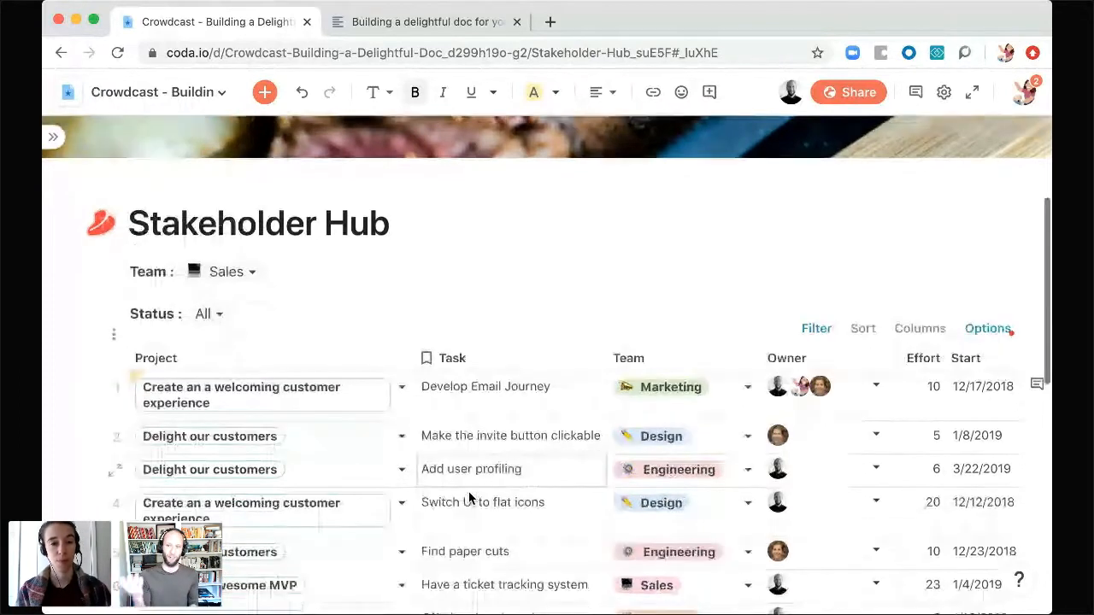
{"action": "scroll", "coordinate": [469, 498], "scroll_direction": "down", "scroll_amount": 2}
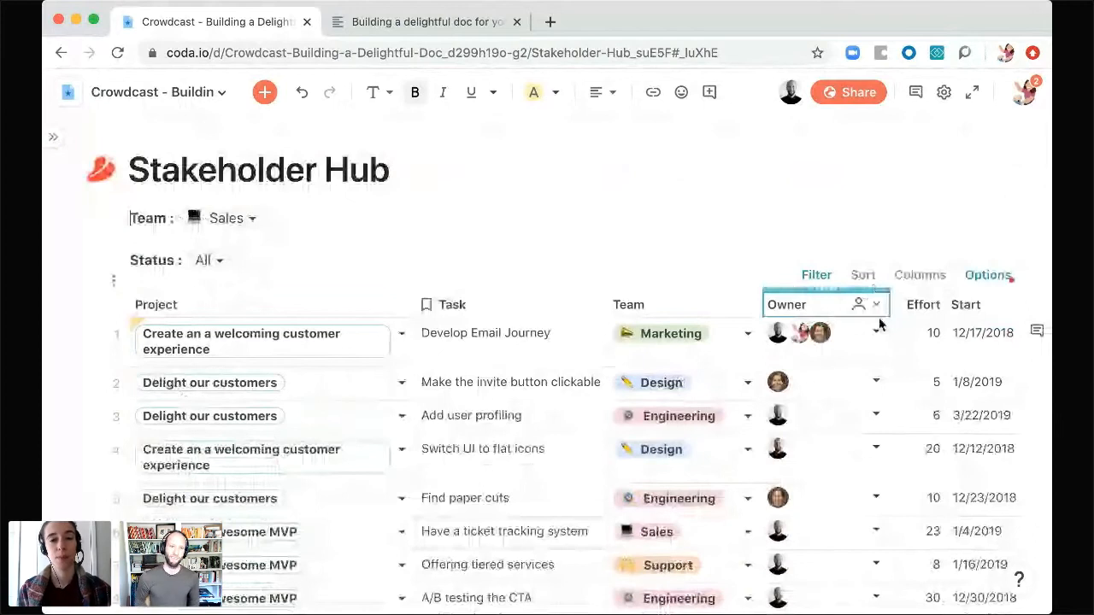
- Insert a Gantt chart based on All Tasks Together on a new line between the Status control and the task table
{"action": "left_click", "coordinate": [368, 260]}
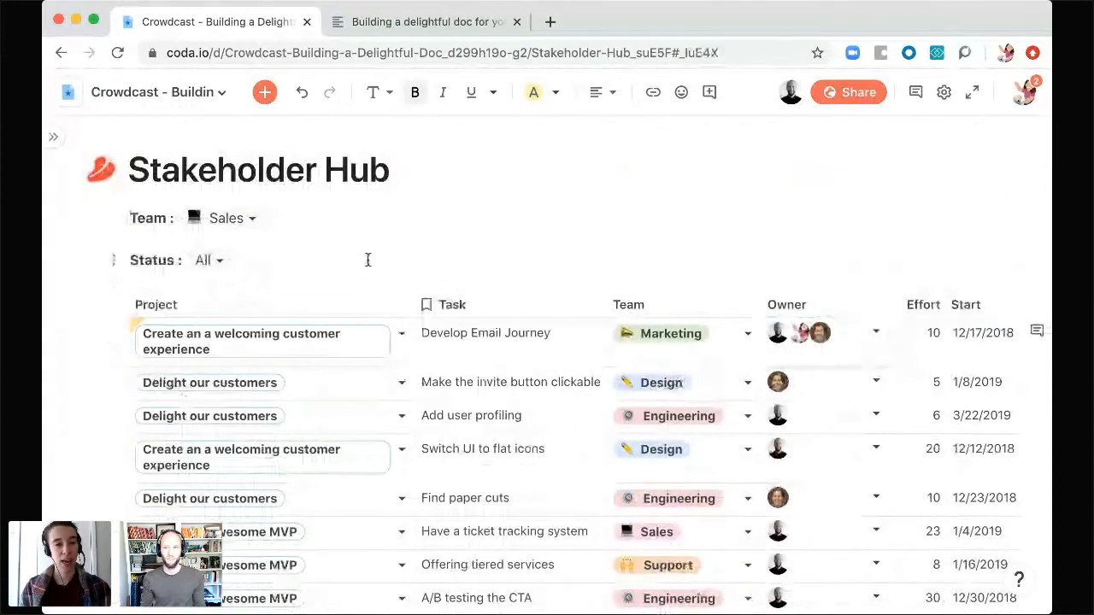
{"action": "key", "text": "Return"}
{"action": "key", "text": "Return"}
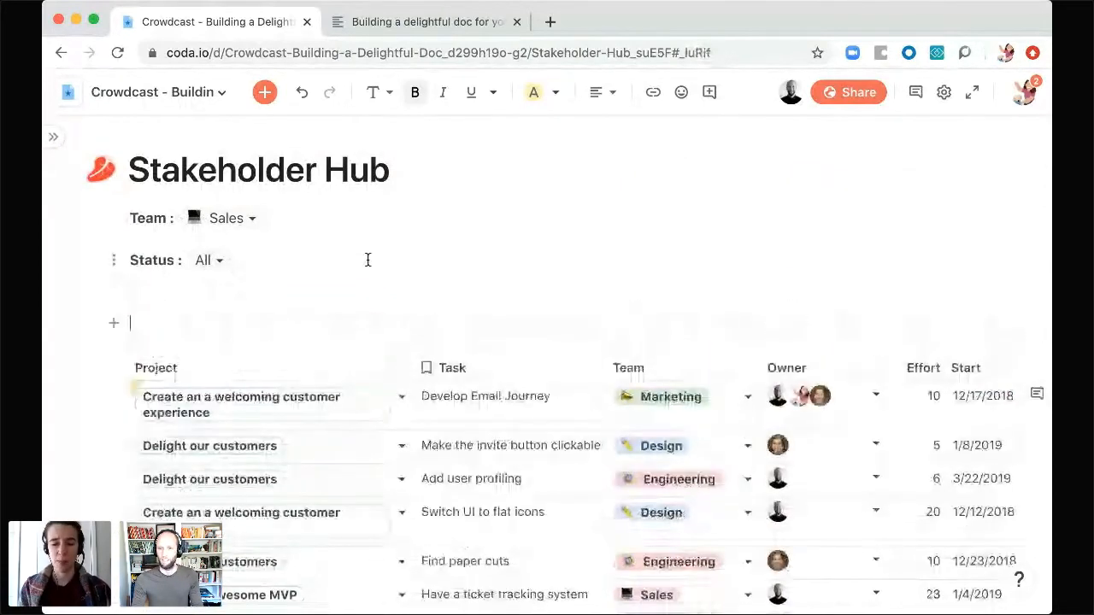
{"action": "type", "text": "/"}
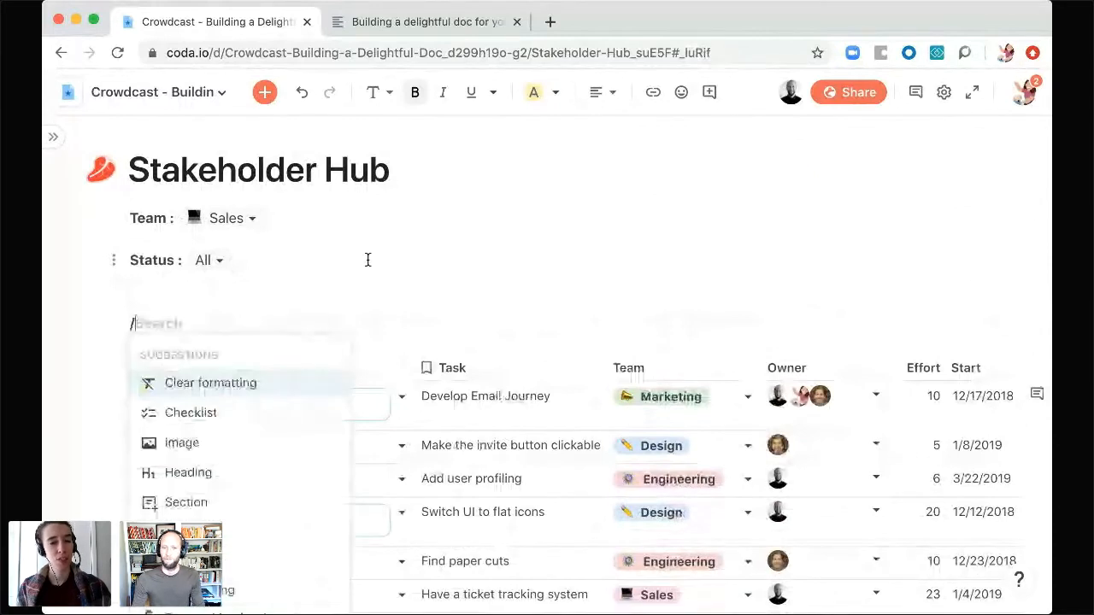
{"action": "type", "text": "gan"}
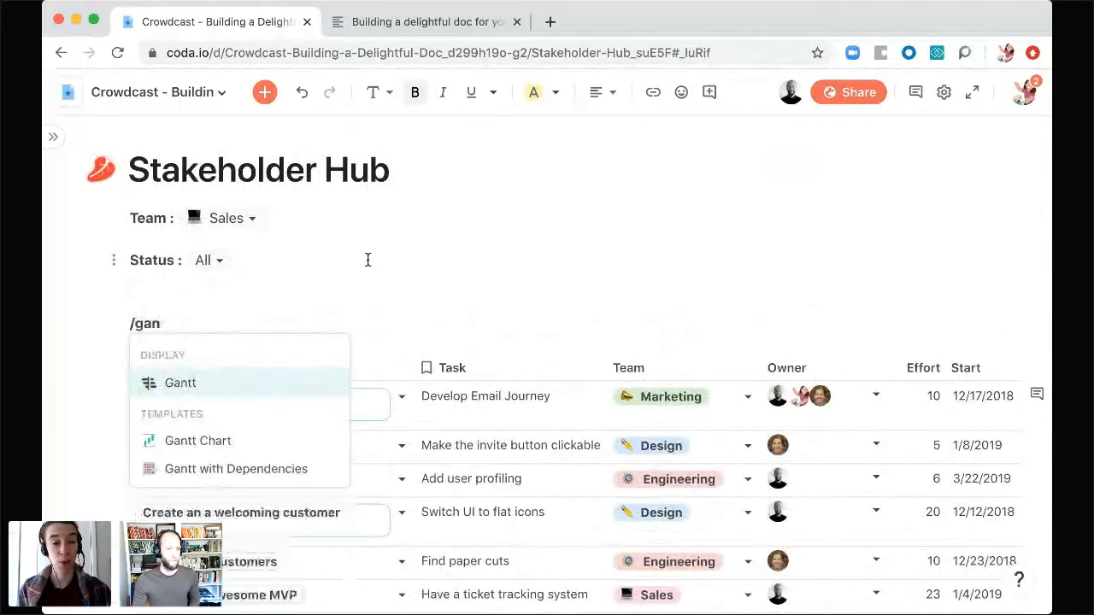
{"action": "left_click", "coordinate": [225, 381]}
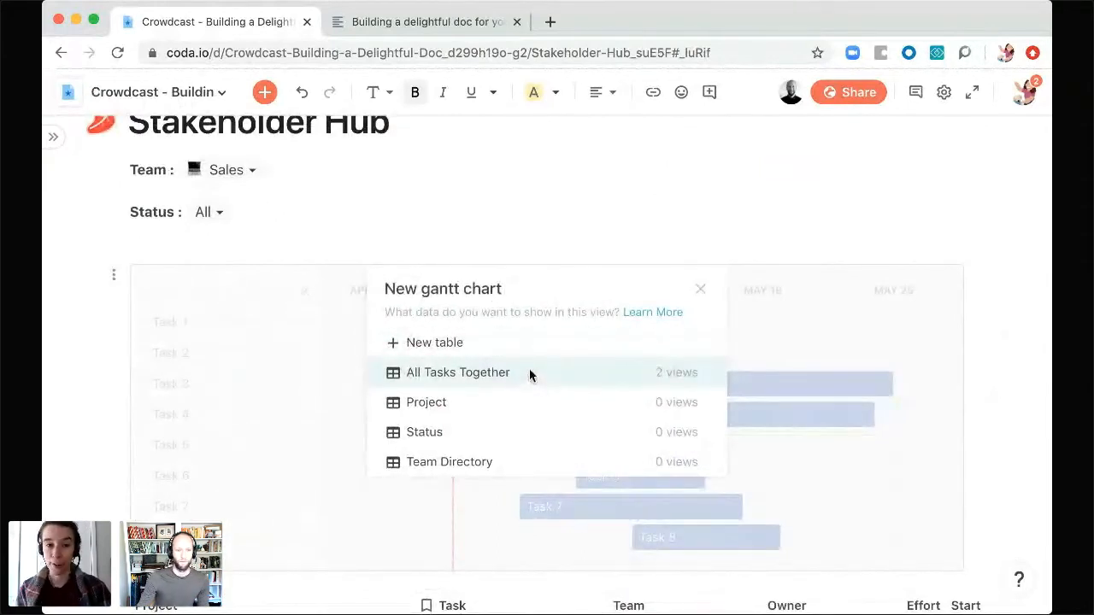
{"action": "left_click", "coordinate": [529, 372]}
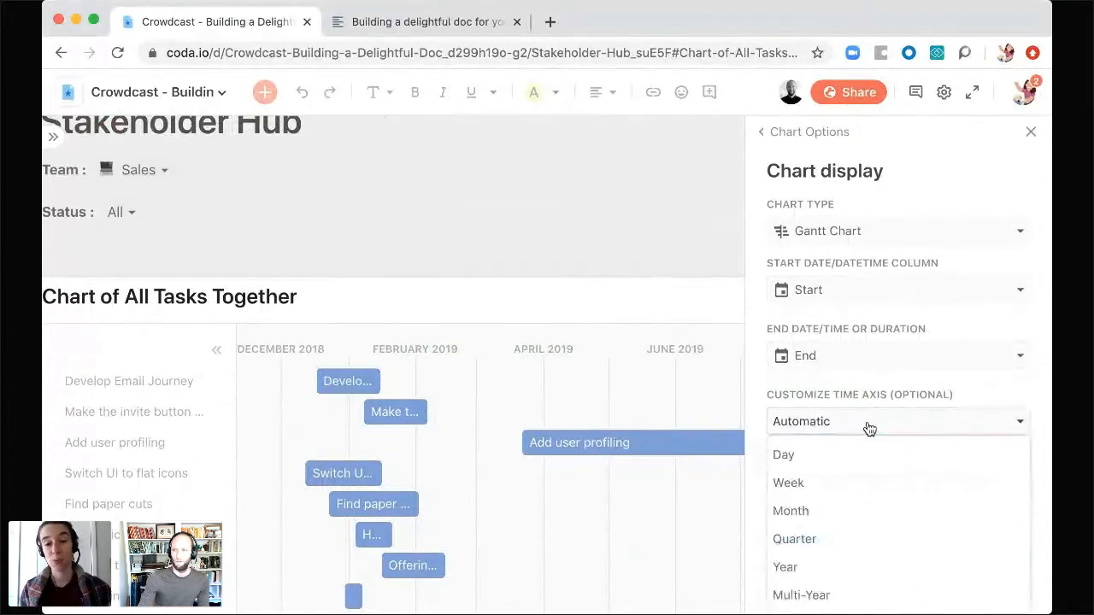
- Set the time axis of the All Tasks Together chart to Quarter, trying Month first, and close the chart settings
{"action": "left_click", "coordinate": [837, 511]}
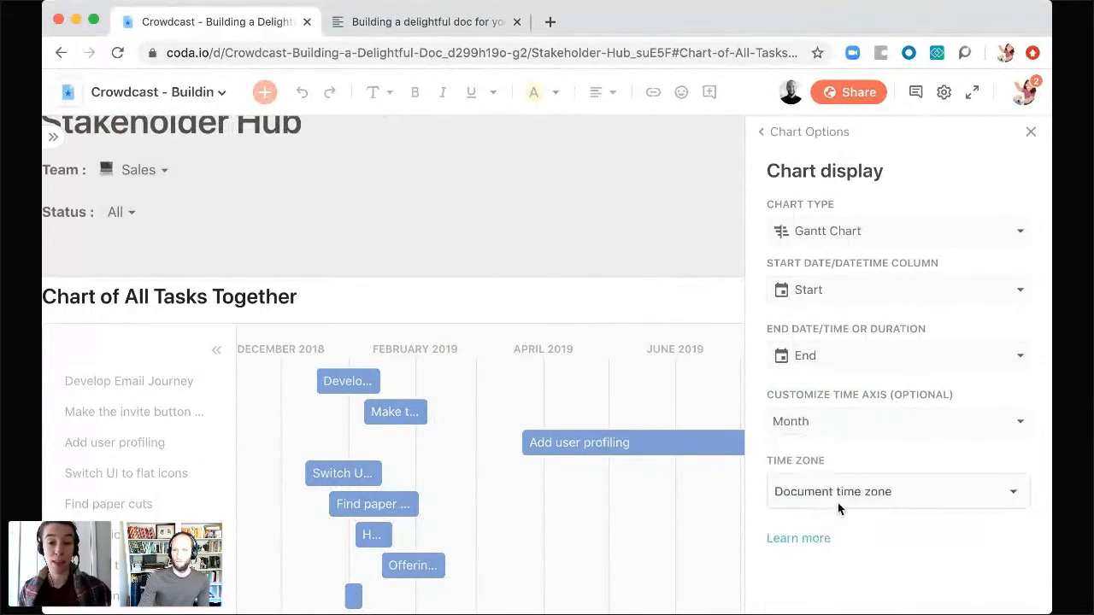
{"action": "left_click", "coordinate": [841, 422]}
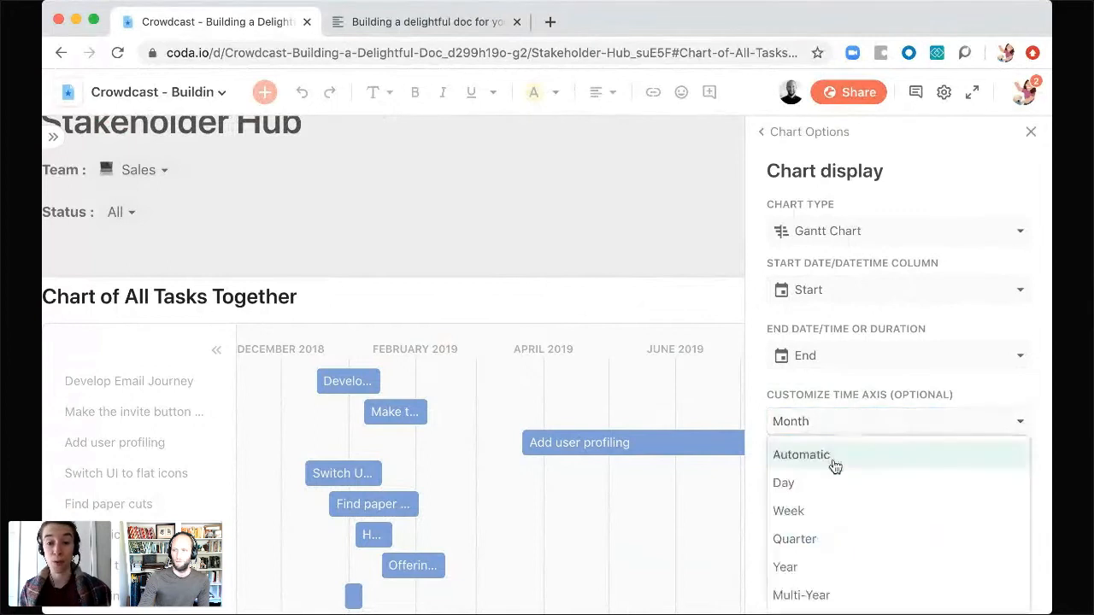
{"action": "left_click", "coordinate": [809, 538]}
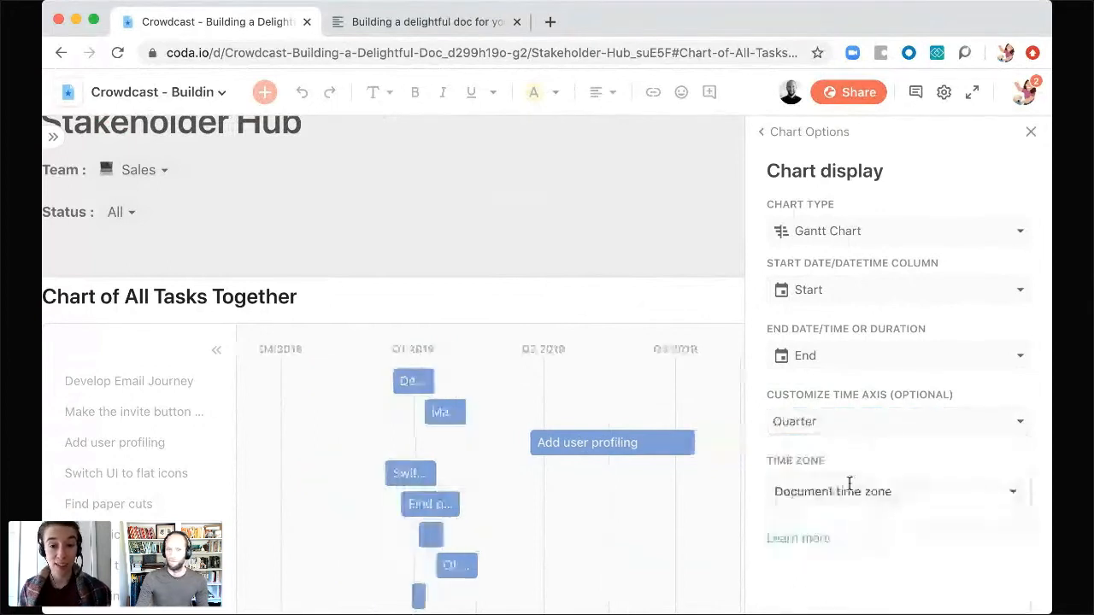
{"action": "left_click", "coordinate": [1029, 134]}
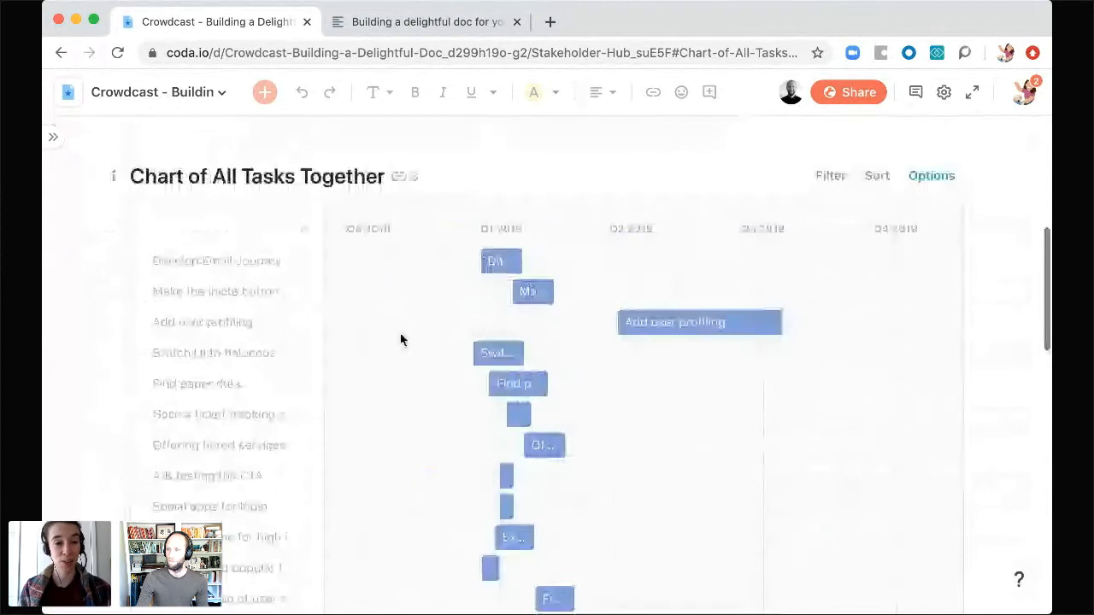
- Rename the chart's title to Gantt
{"action": "scroll", "coordinate": [400, 339], "scroll_direction": "up", "scroll_amount": 1}
{"action": "triple_click", "coordinate": [255, 291]}
{"action": "type", "text": "G"}
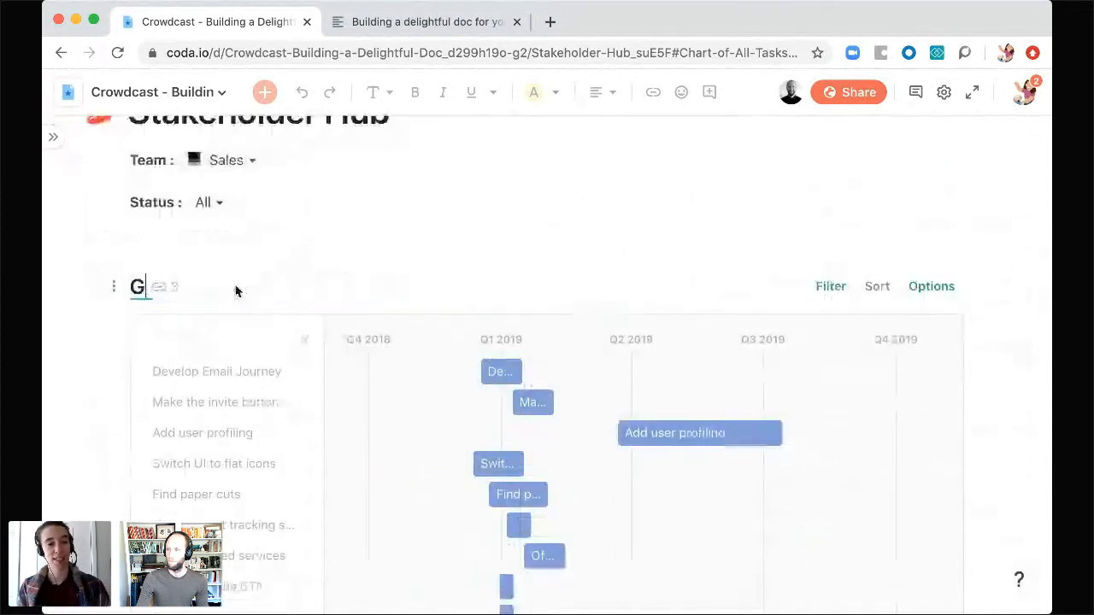
{"action": "type", "text": "antt"}
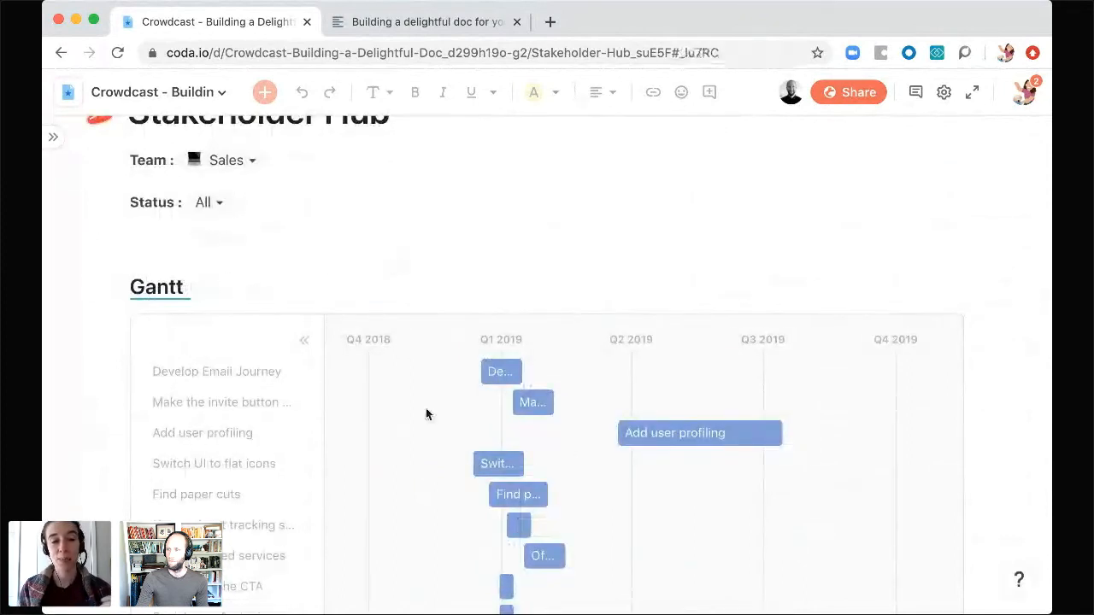
- Group the stakeholder task table below the chart by its Project column along the left
{"action": "scroll", "coordinate": [417, 429], "scroll_direction": "down", "scroll_amount": 5}
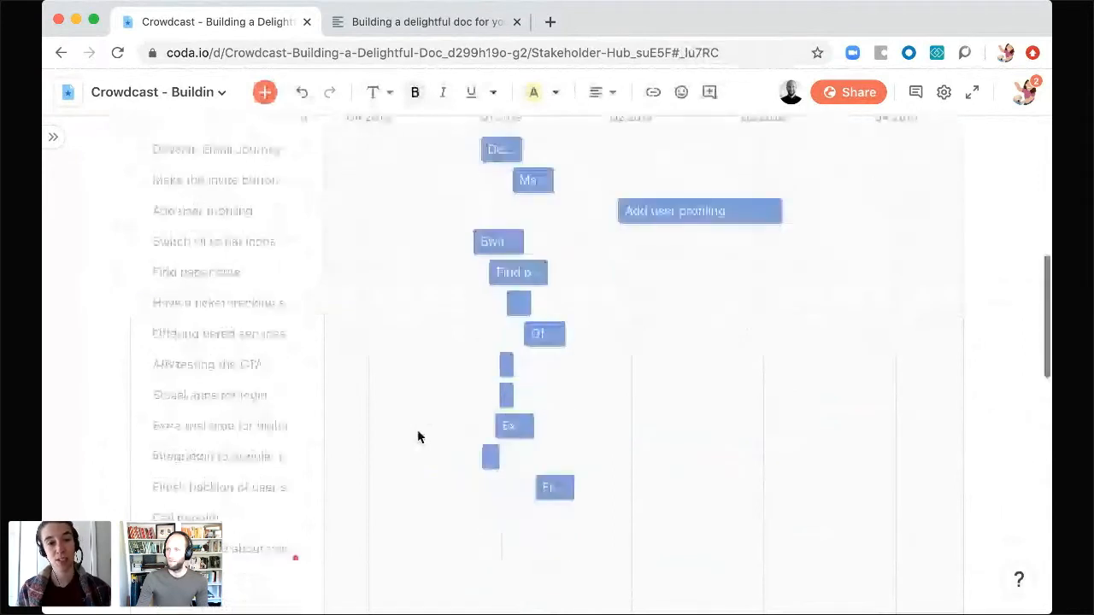
{"action": "scroll", "coordinate": [418, 430], "scroll_direction": "up", "scroll_amount": 1}
{"action": "scroll", "coordinate": [213, 509], "scroll_direction": "down", "scroll_amount": 1}
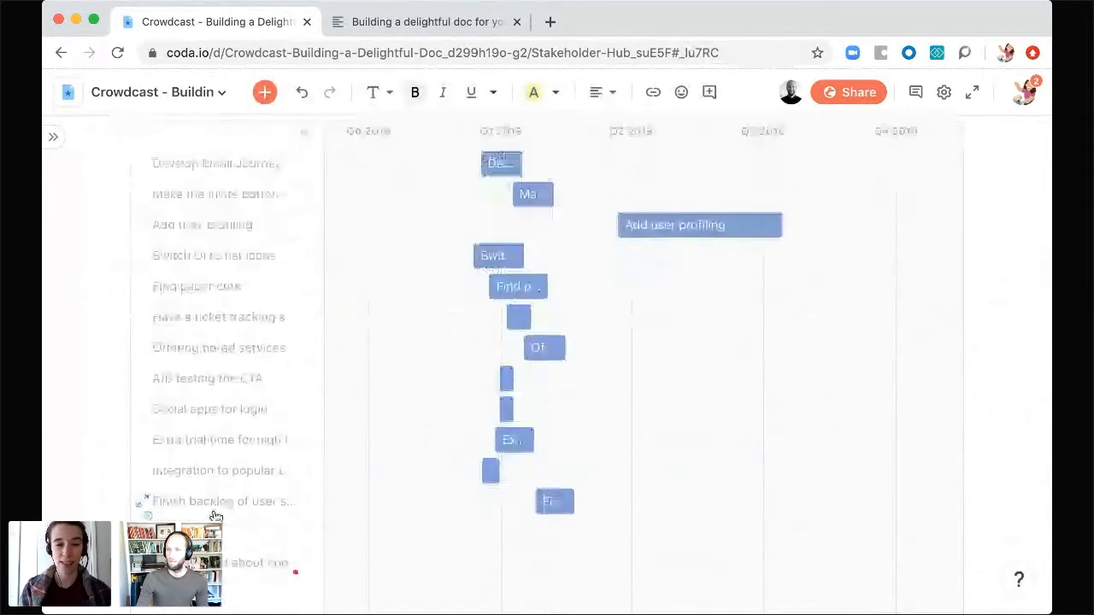
{"action": "scroll", "coordinate": [216, 516], "scroll_direction": "down", "scroll_amount": 3}
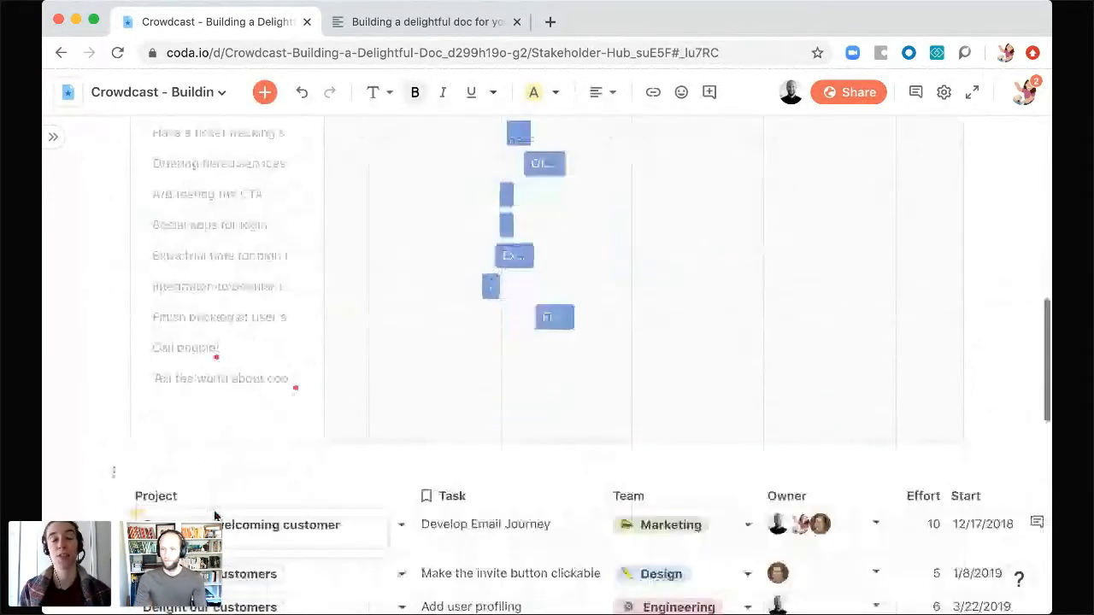
{"action": "scroll", "coordinate": [311, 344], "scroll_direction": "down", "scroll_amount": 3}
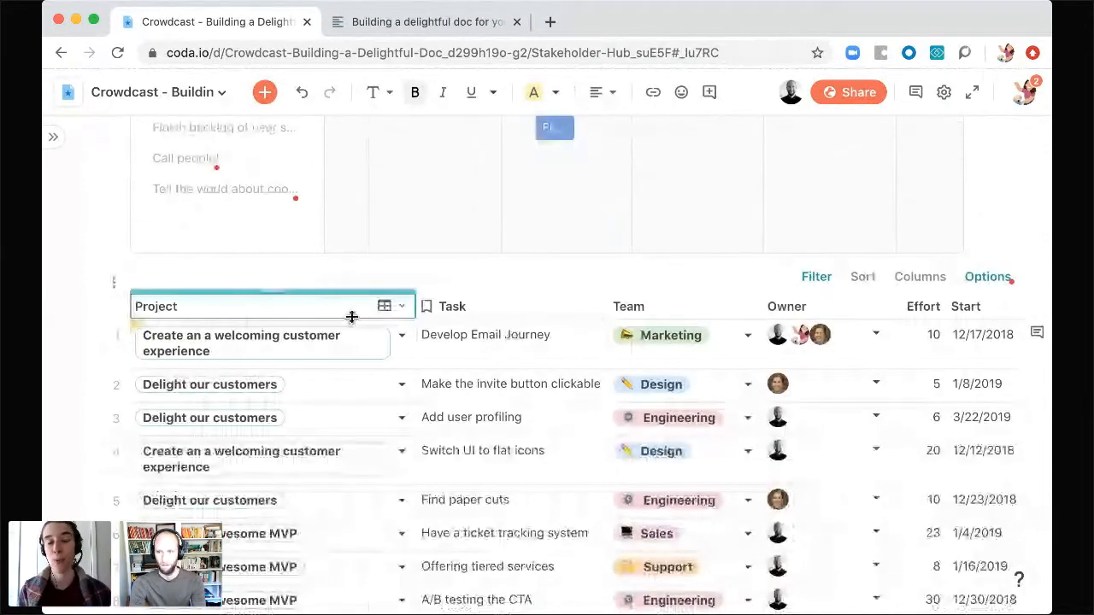
{"action": "left_click", "coordinate": [403, 310]}
{"action": "mouse_move", "coordinate": [417, 464]}
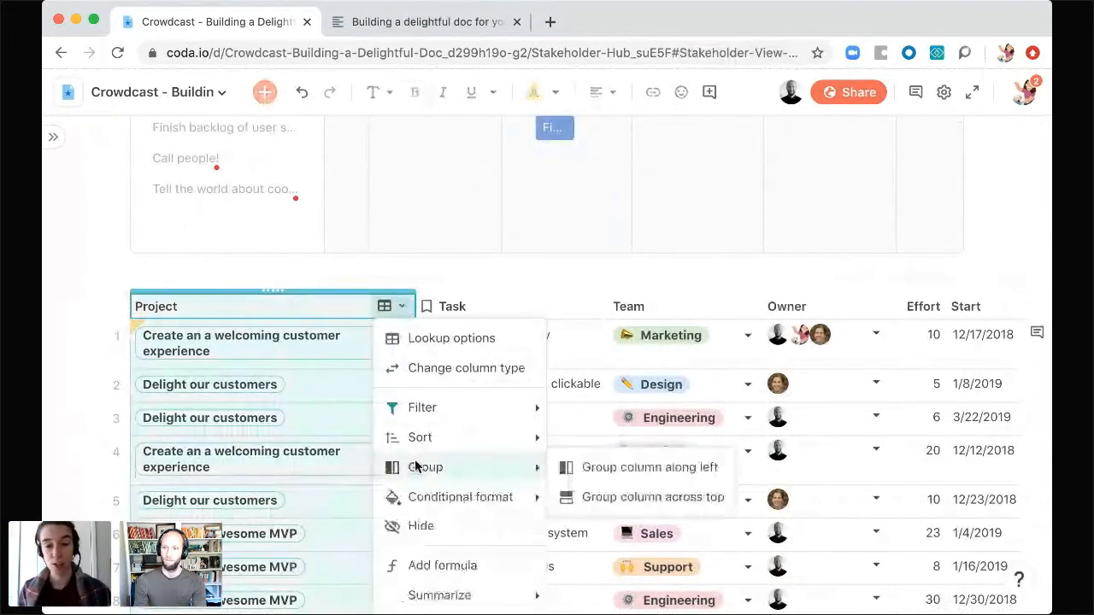
{"action": "left_click", "coordinate": [614, 478]}
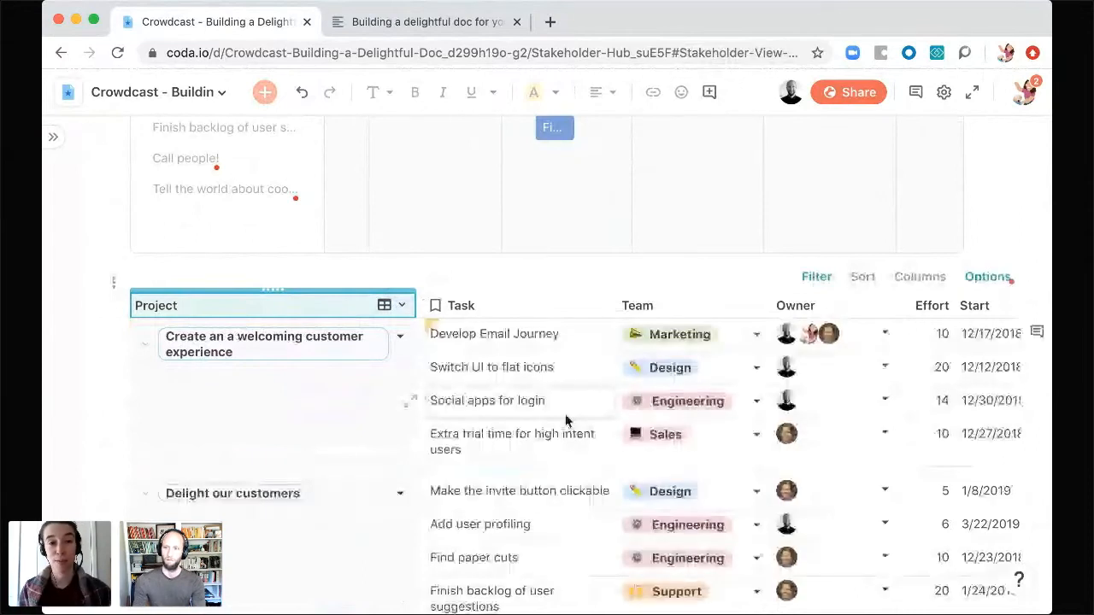
- Group the Gantt chart by Project and expand the Launch an Awesome MVP group in it
{"action": "scroll", "coordinate": [566, 420], "scroll_direction": "up", "scroll_amount": 5}
{"action": "scroll", "coordinate": [447, 272], "scroll_direction": "up", "scroll_amount": 3}
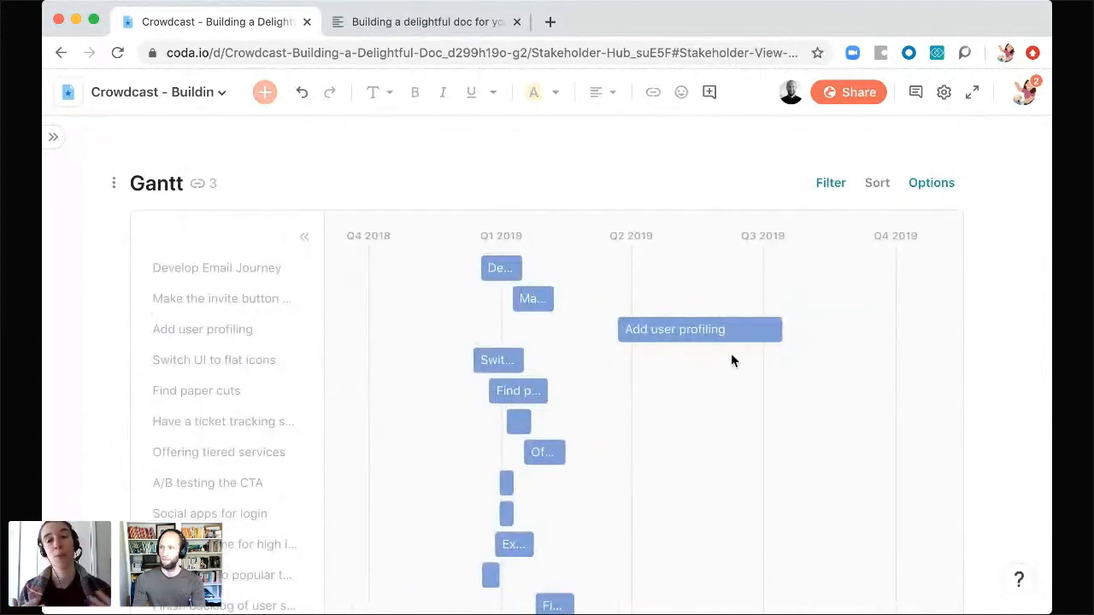
{"action": "left_click", "coordinate": [929, 182]}
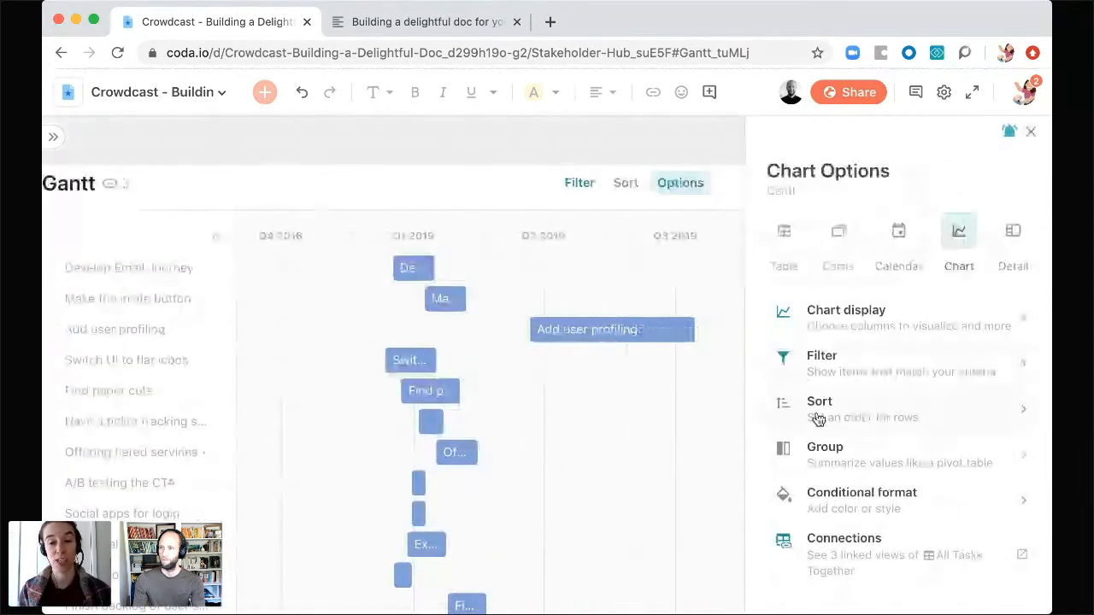
{"action": "left_click", "coordinate": [867, 459]}
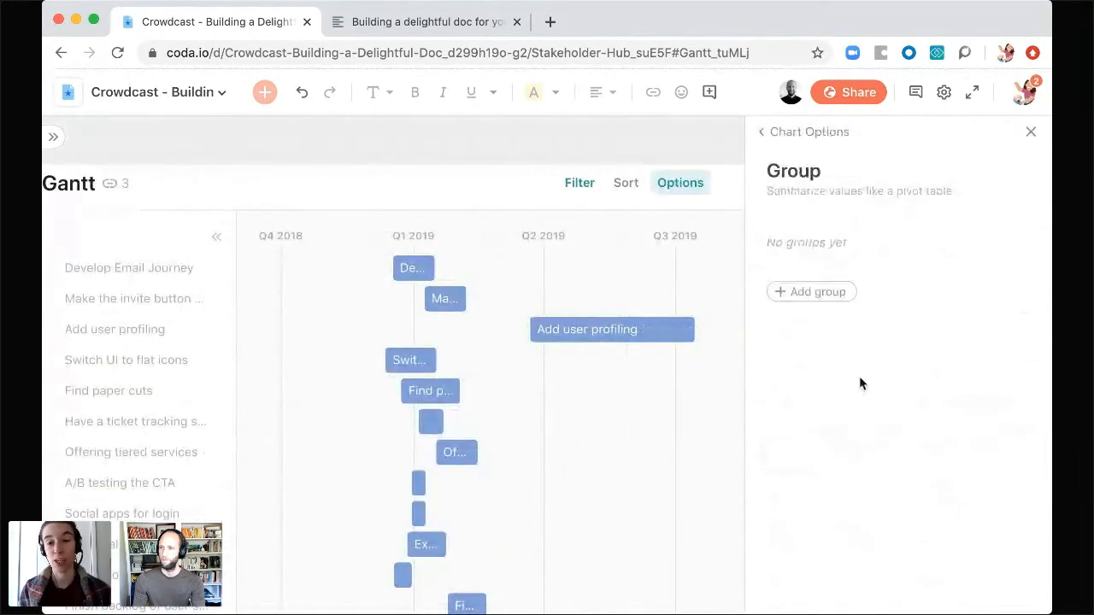
{"action": "left_click", "coordinate": [812, 290]}
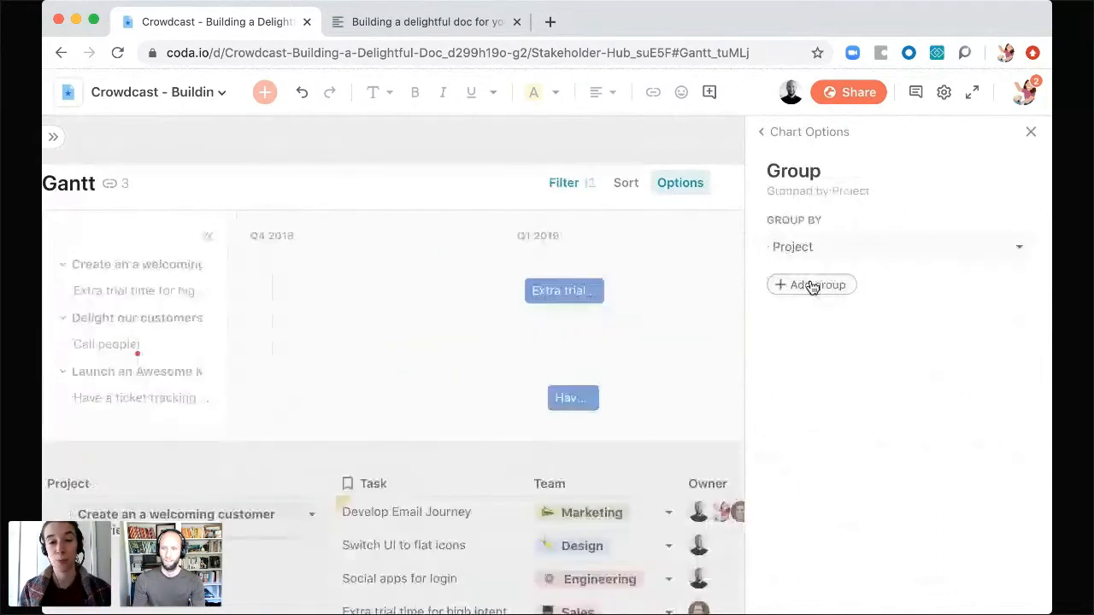
{"action": "left_click", "coordinate": [1031, 134]}
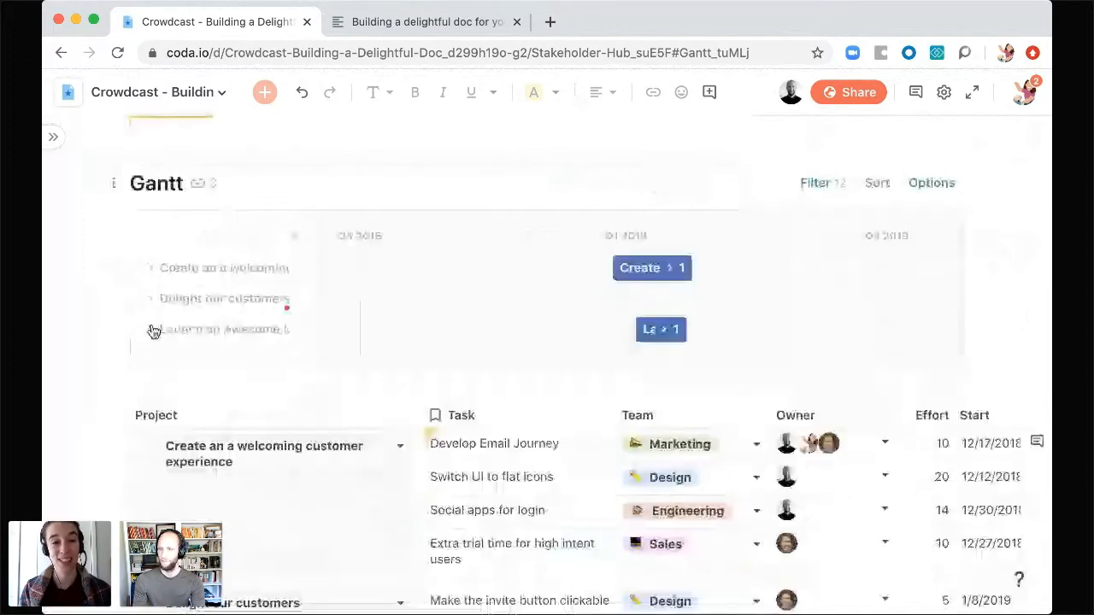
{"action": "left_click", "coordinate": [152, 330]}
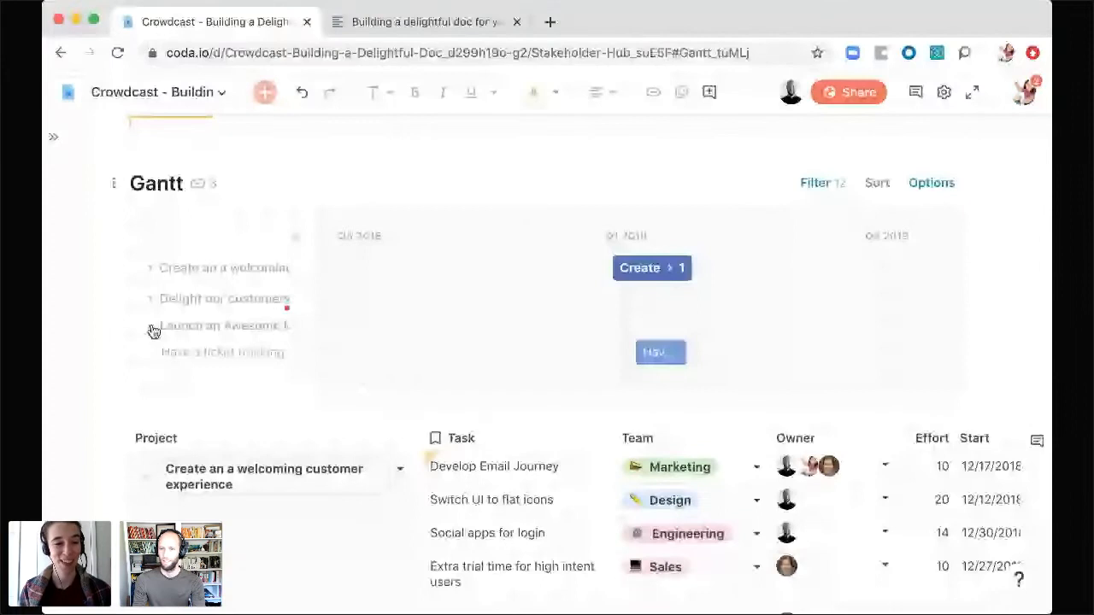
- Review the filter controls, the grouped Gantt chart and the task table's columns through Status
{"action": "scroll", "coordinate": [228, 278], "scroll_direction": "up", "scroll_amount": 3}
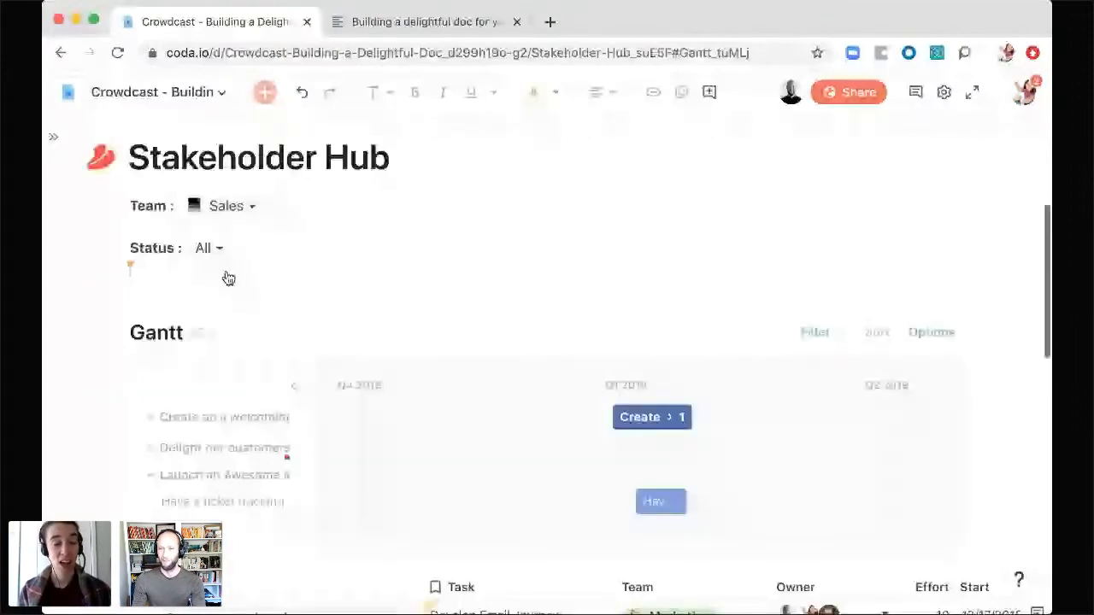
{"action": "scroll", "coordinate": [228, 278], "scroll_direction": "down", "scroll_amount": 1}
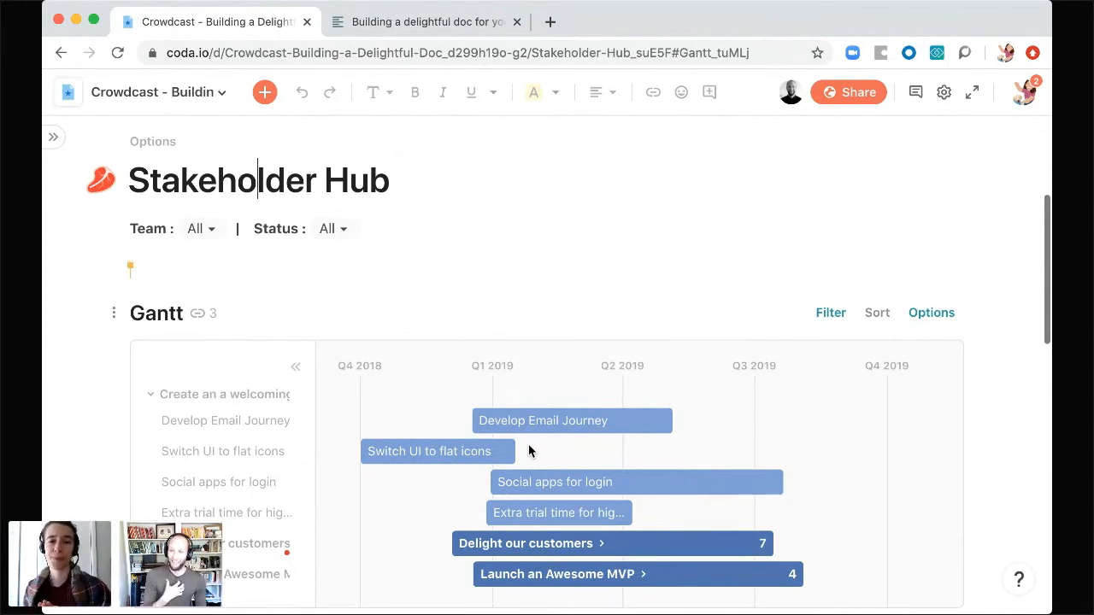
{"action": "scroll", "coordinate": [528, 443], "scroll_direction": "down", "scroll_amount": 3}
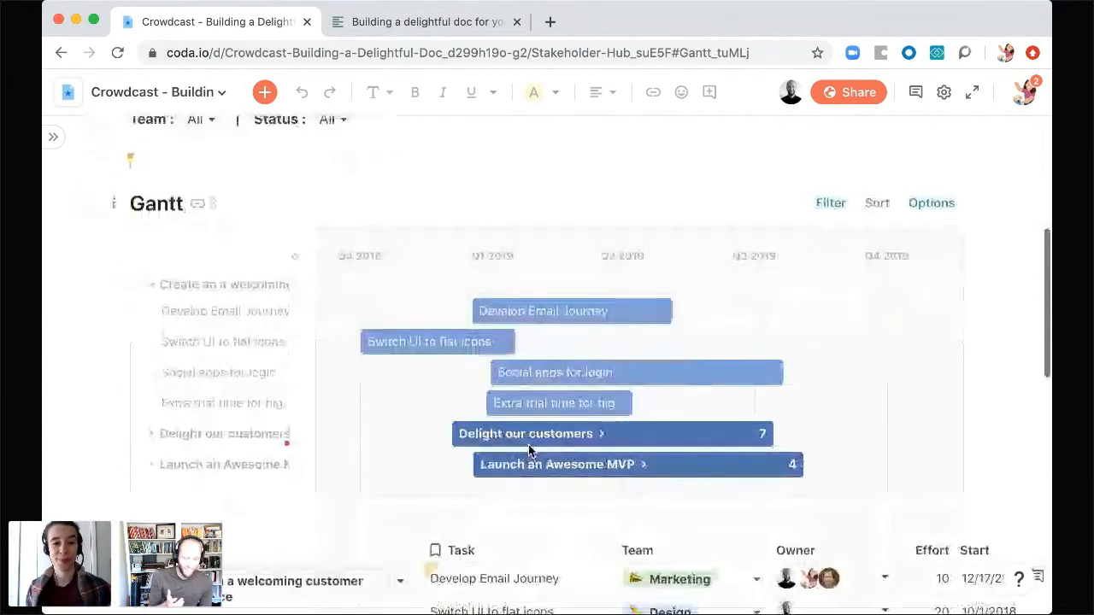
{"action": "scroll", "coordinate": [528, 444], "scroll_direction": "down", "scroll_amount": 1}
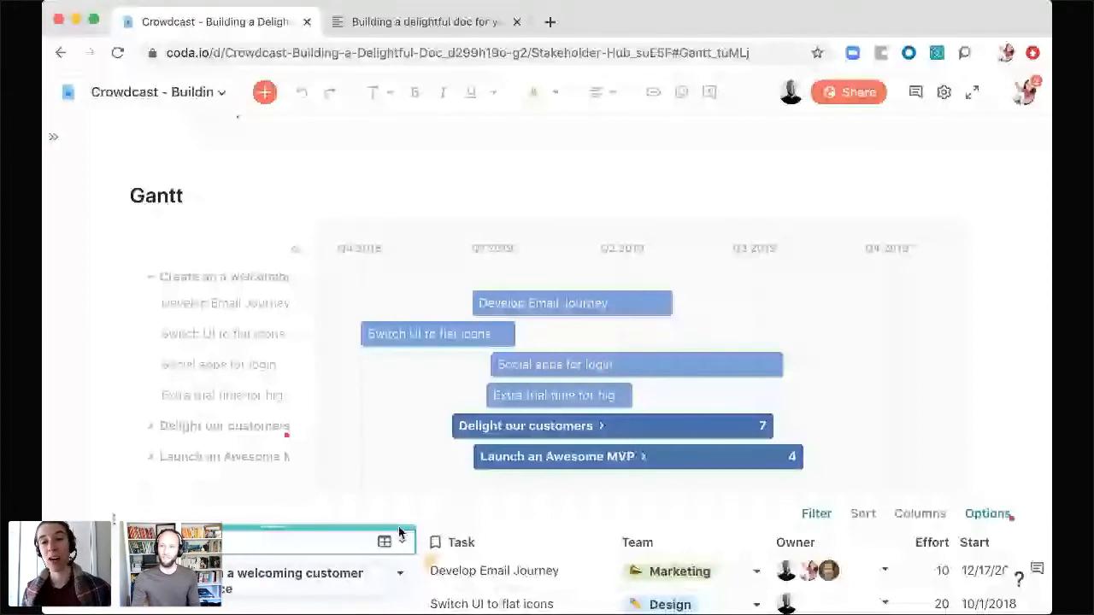
{"action": "scroll", "coordinate": [985, 388], "scroll_direction": "down", "scroll_amount": 3}
{"action": "scroll", "coordinate": [985, 389], "scroll_direction": "right", "scroll_amount": 5}
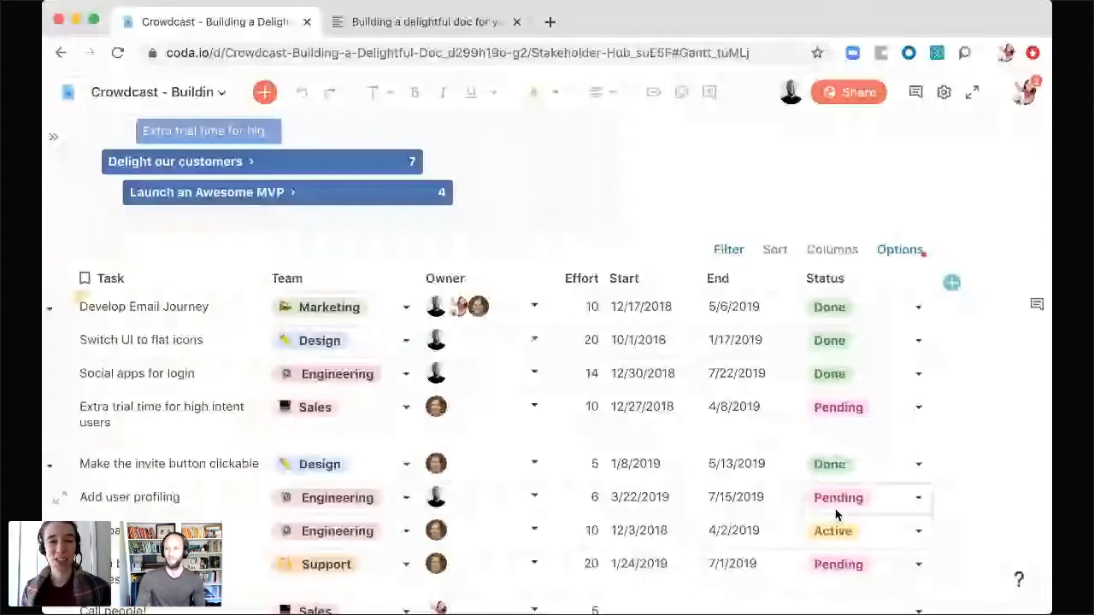
{"action": "scroll", "coordinate": [407, 422], "scroll_direction": "left", "scroll_amount": 5}
{"action": "scroll", "coordinate": [407, 422], "scroll_direction": "up", "scroll_amount": 5}
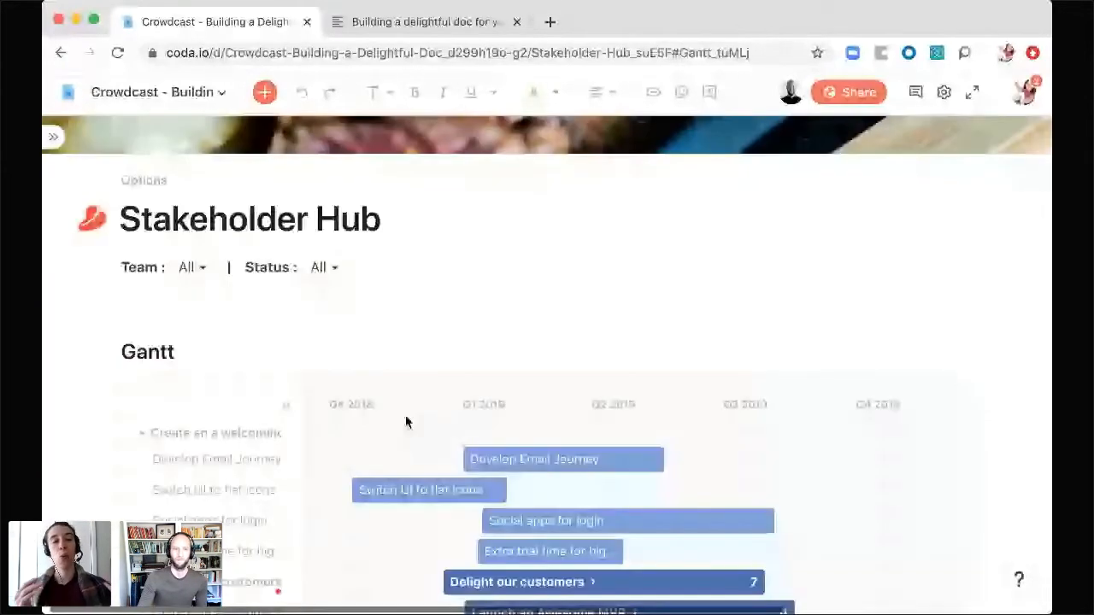
- Remove the extra empty line between the Team and Status controls and the Gantt chart
{"action": "scroll", "coordinate": [406, 422], "scroll_direction": "up", "scroll_amount": 1}
{"action": "left_click", "coordinate": [164, 396]}
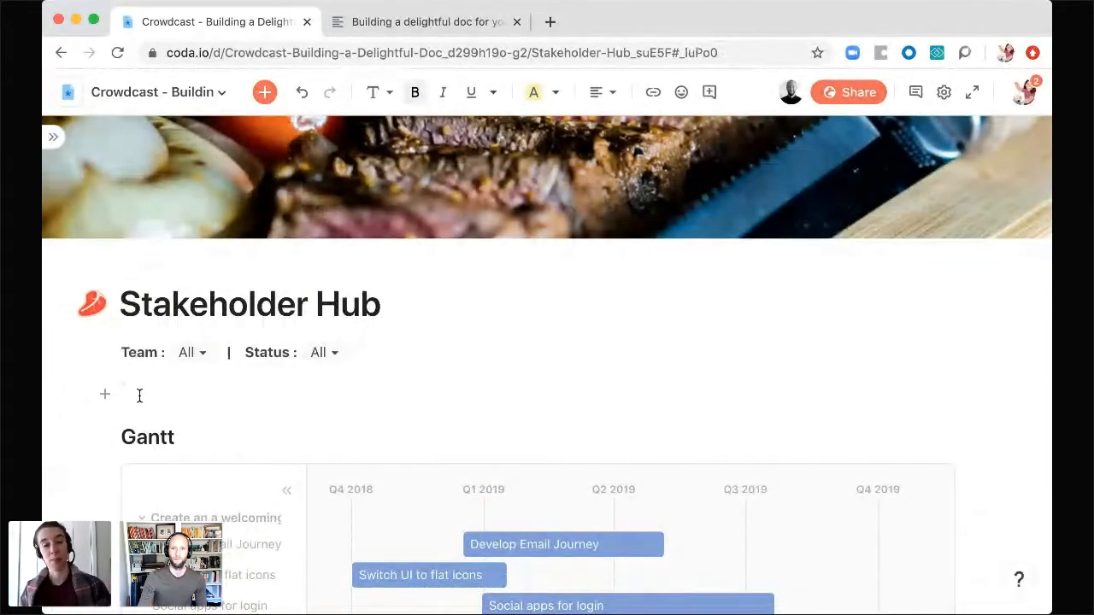
{"action": "key", "text": "BackSpace"}
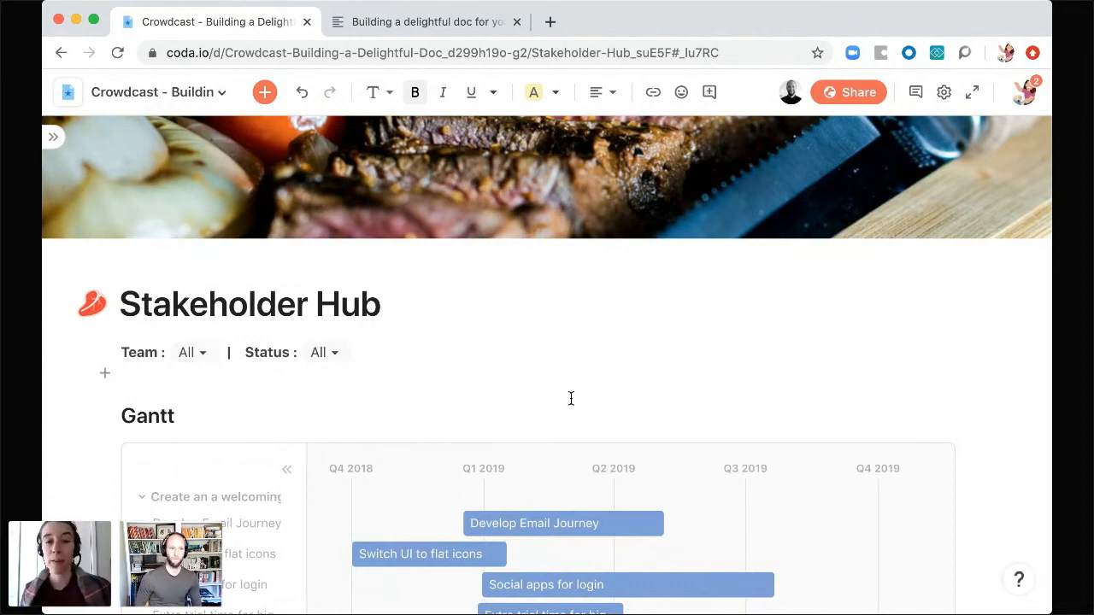
- Create a new automation rule in the document settings
{"action": "scroll", "coordinate": [571, 398], "scroll_direction": "down", "scroll_amount": 2}
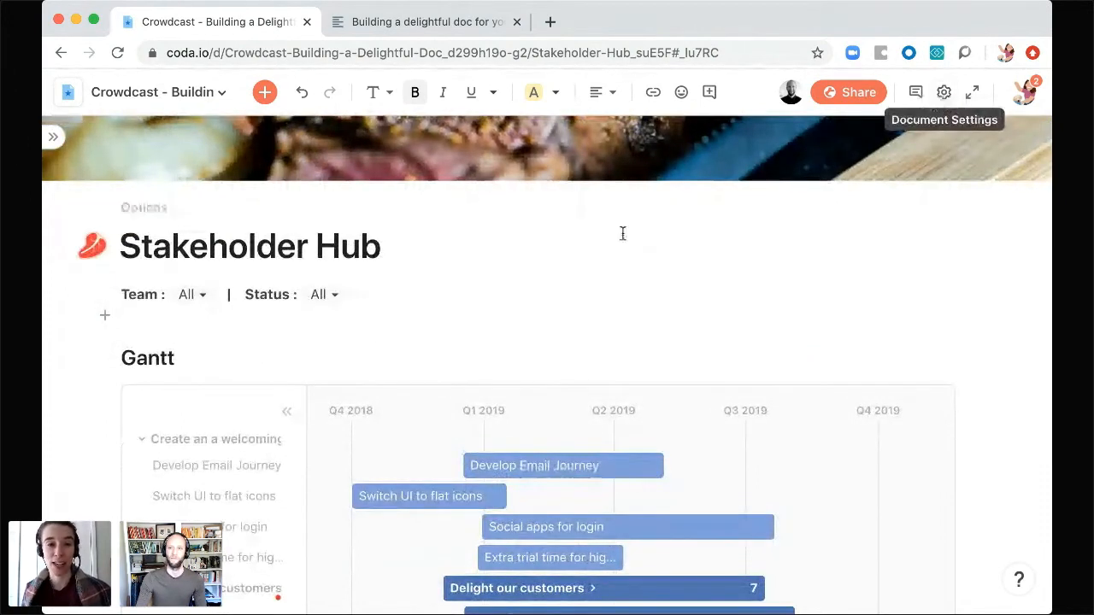
{"action": "left_click", "coordinate": [944, 92]}
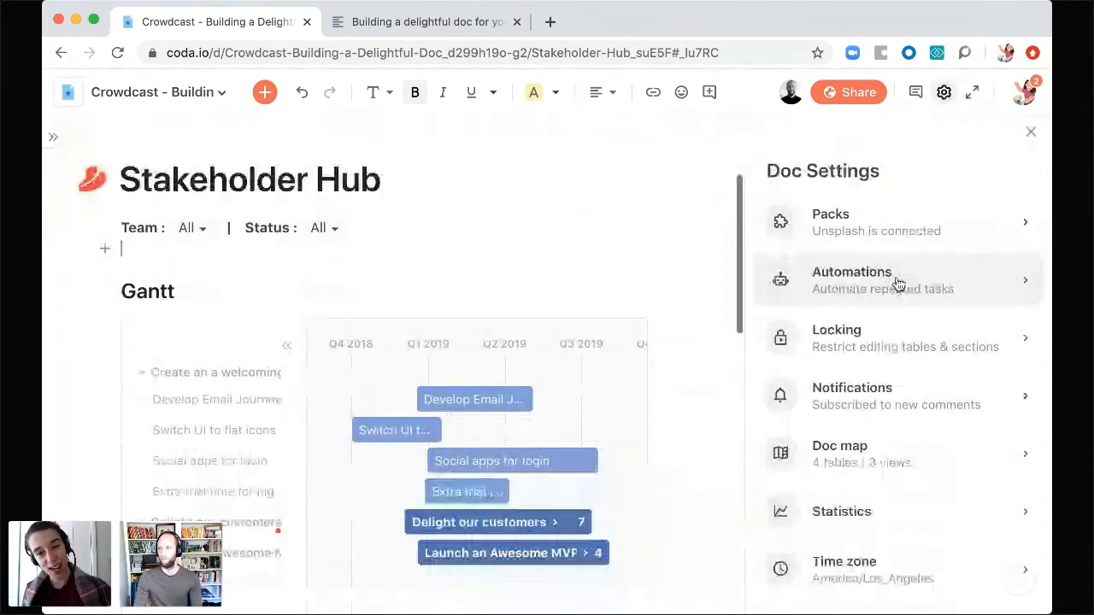
{"action": "left_click", "coordinate": [897, 283]}
{"action": "left_click", "coordinate": [803, 279]}
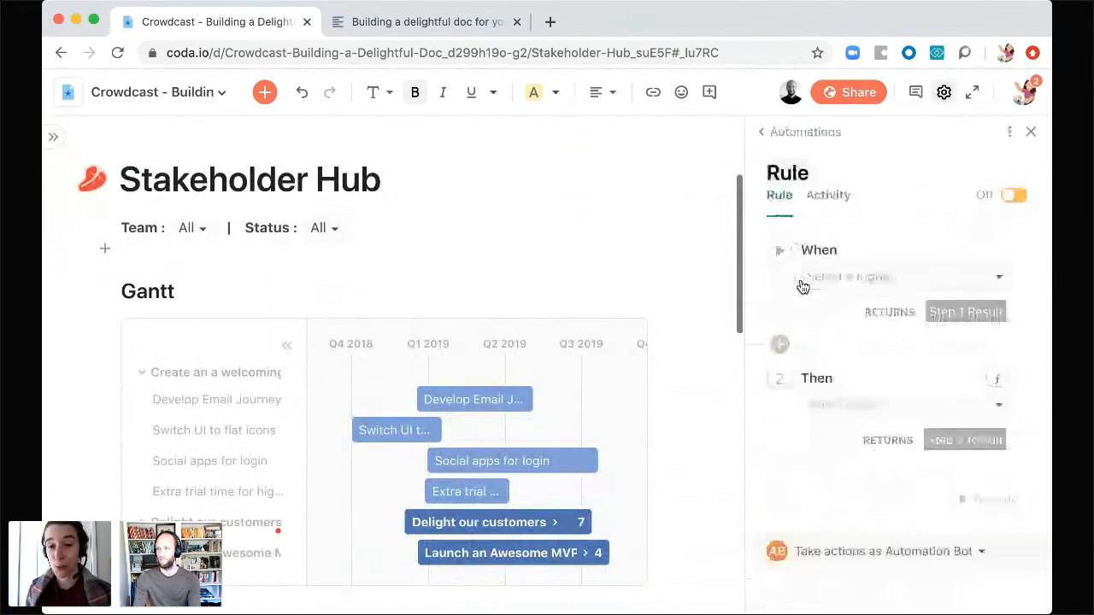
- Set the rule's trigger to Row changed and open the selection of its table
{"action": "left_click", "coordinate": [865, 277]}
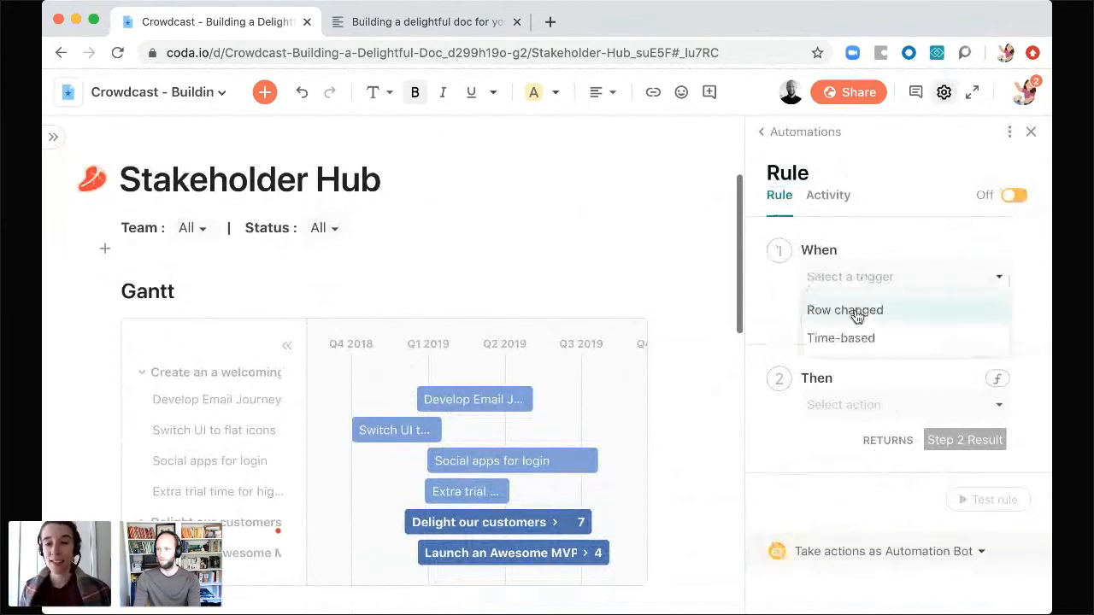
{"action": "left_click", "coordinate": [849, 312]}
{"action": "left_click", "coordinate": [854, 340]}
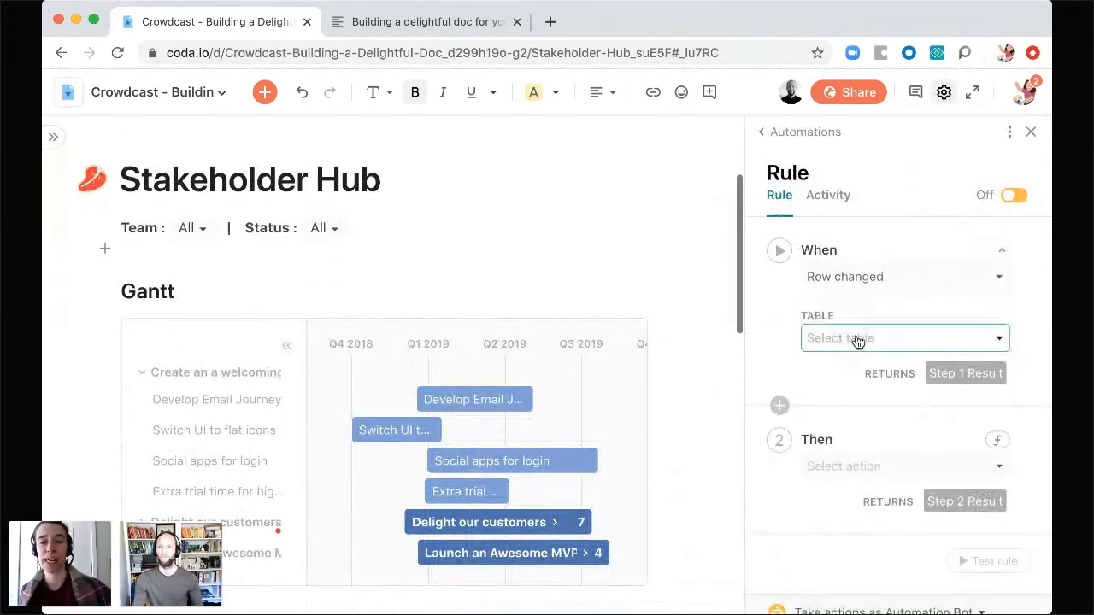
- Set the rule's trigger to Time-based, add Wednesday to its weekly repeat days, and close the automation settings
{"action": "left_click", "coordinate": [853, 279]}
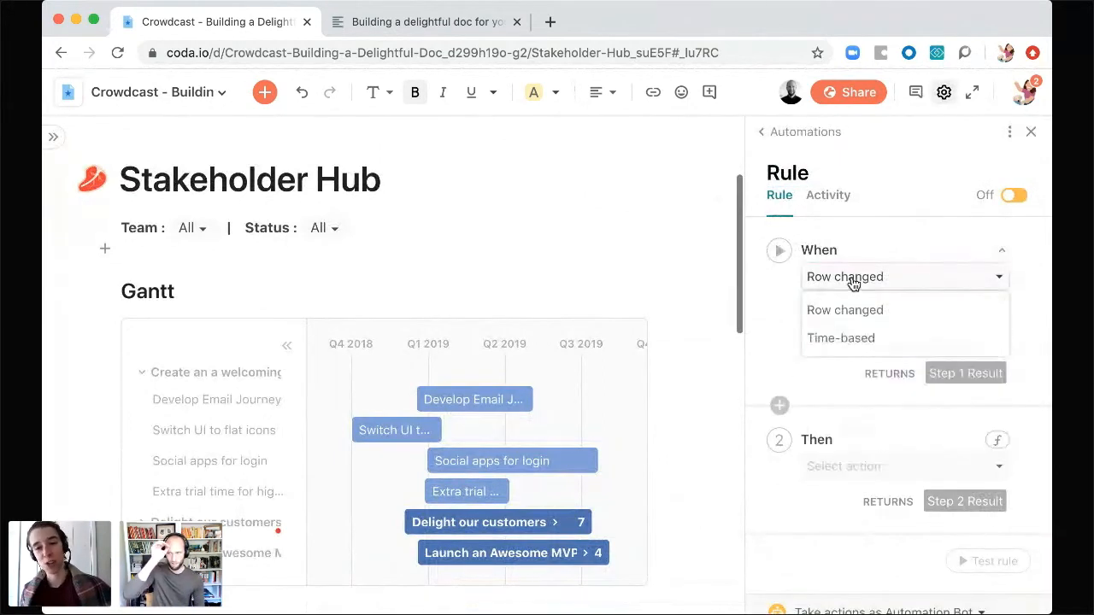
{"action": "left_click", "coordinate": [854, 339]}
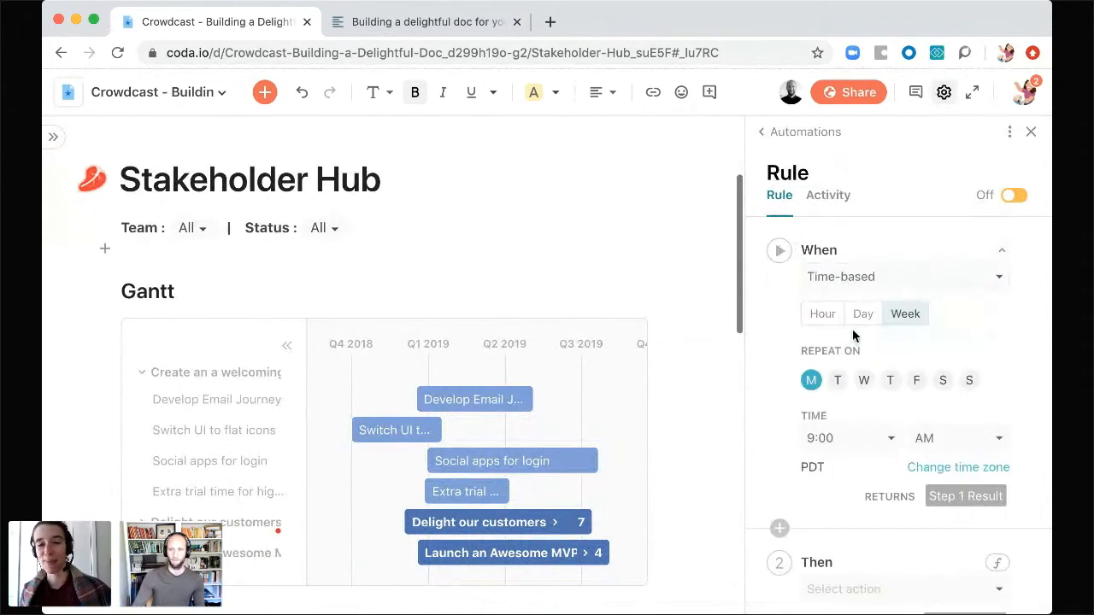
{"action": "left_click", "coordinate": [864, 382]}
{"action": "scroll", "coordinate": [853, 486], "scroll_direction": "down", "scroll_amount": 3}
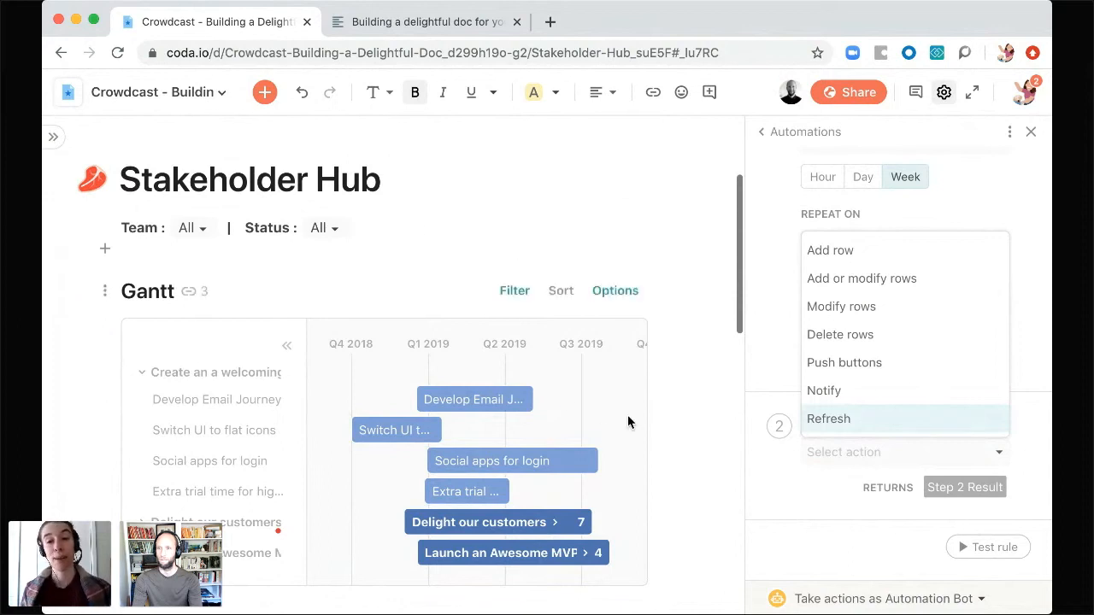
{"action": "left_click", "coordinate": [1030, 135]}
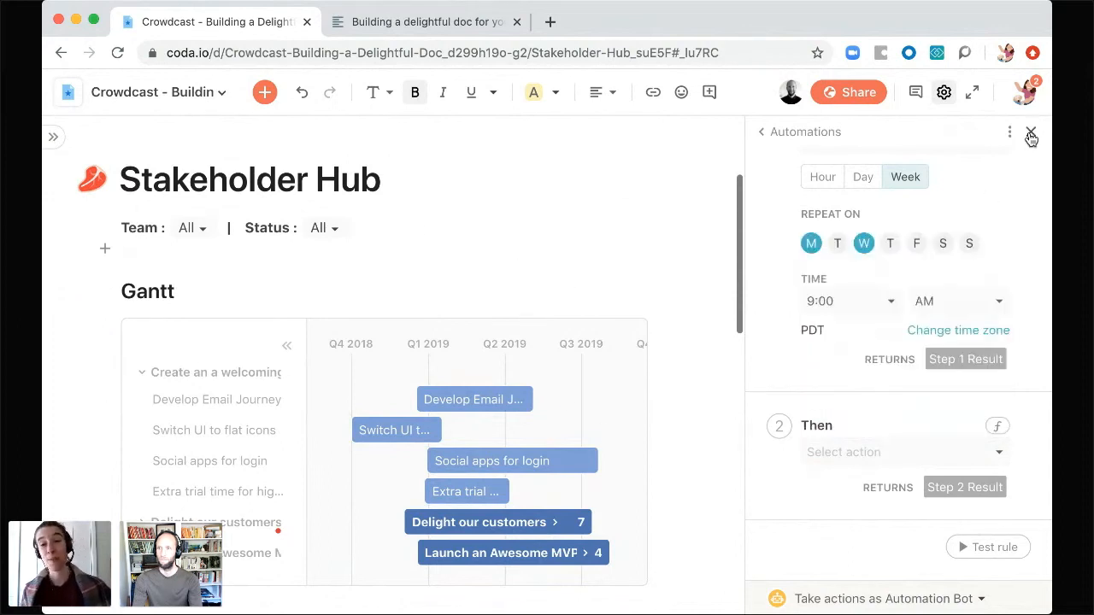
- Close the automation settings and insert the Email a section template below the Team and Status controls
{"action": "left_click", "coordinate": [1030, 133]}
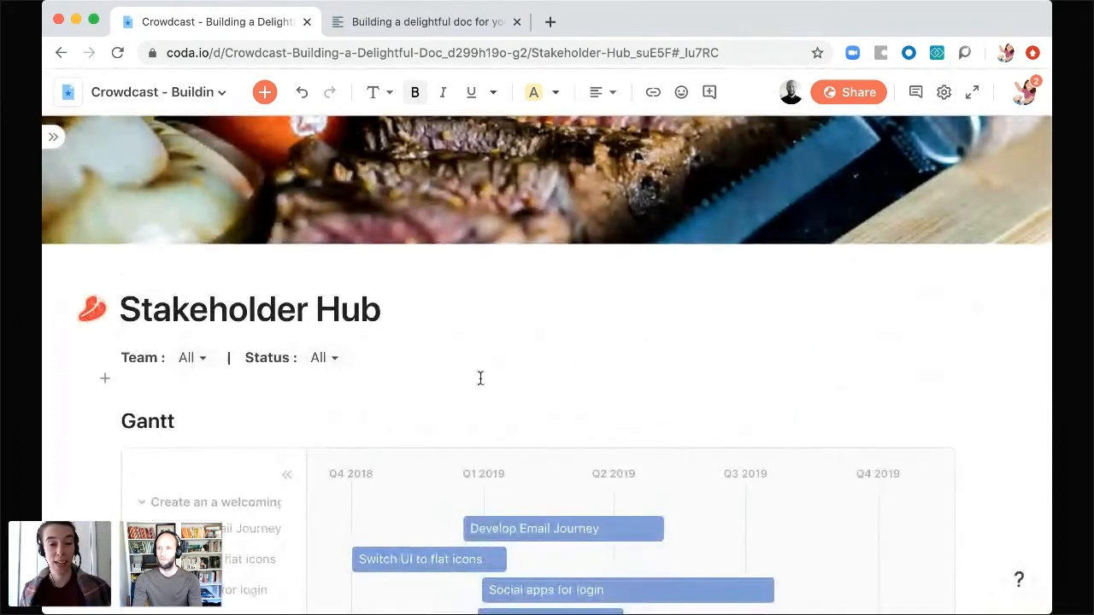
{"action": "key", "text": "Return"}
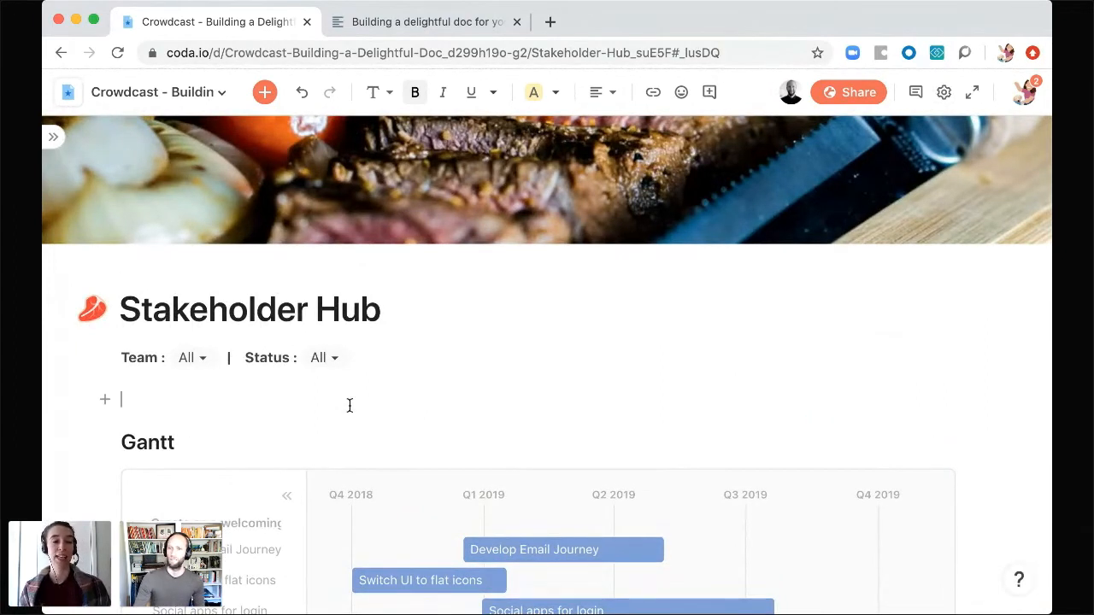
{"action": "type", "text": "/email"}
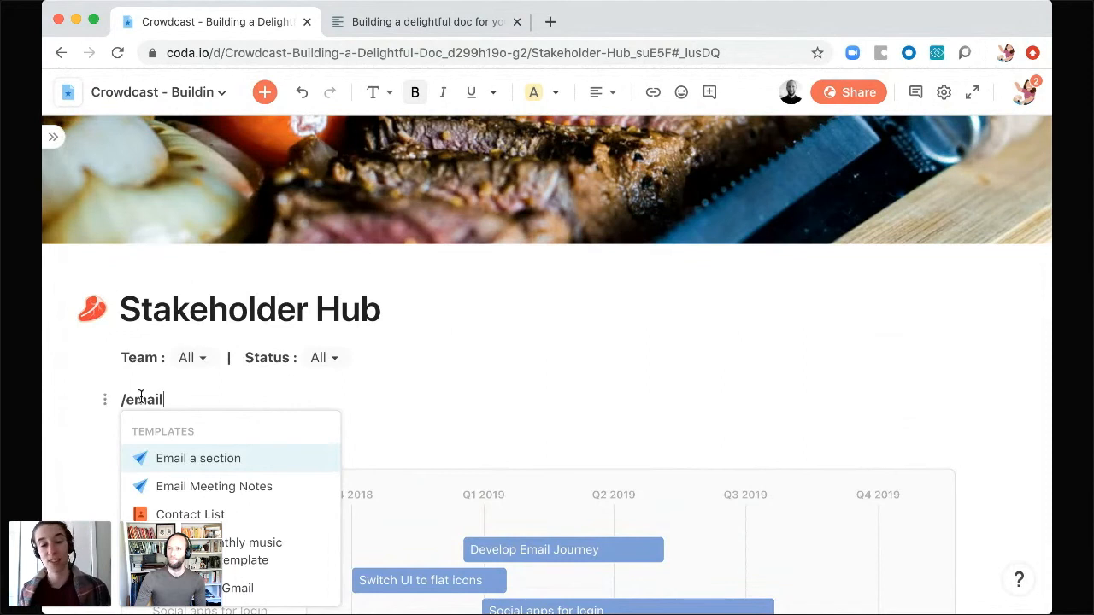
{"action": "left_click", "coordinate": [227, 456]}
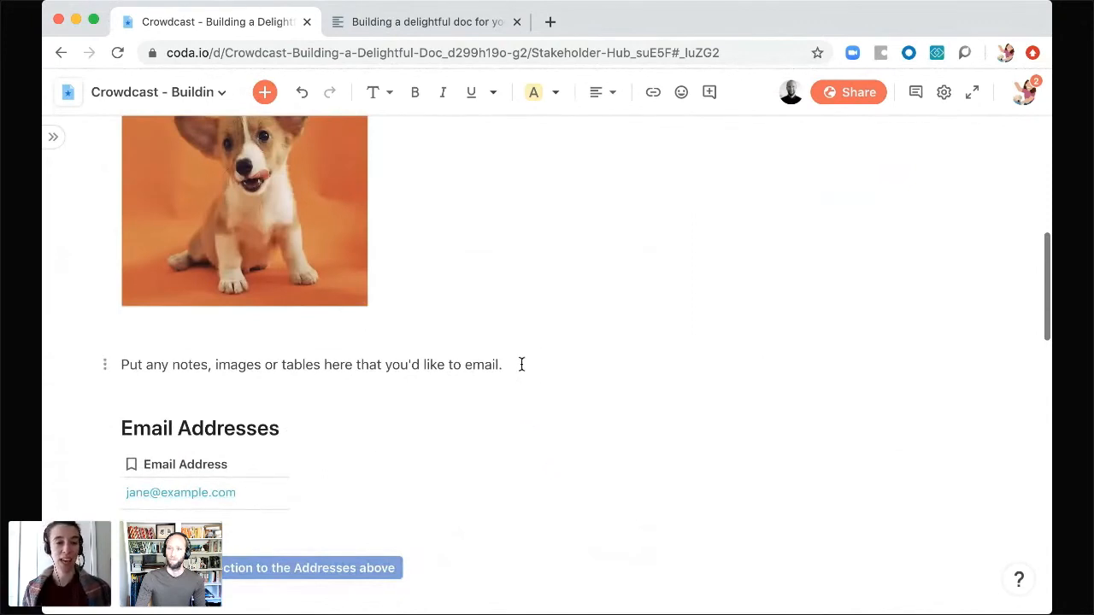
- Delete the template's sample image, placeholder text and My Section heading, and collapse the Email Addresses table's content
{"action": "left_click_drag", "start_coordinate": [521, 365], "coordinate": [286, 253]}
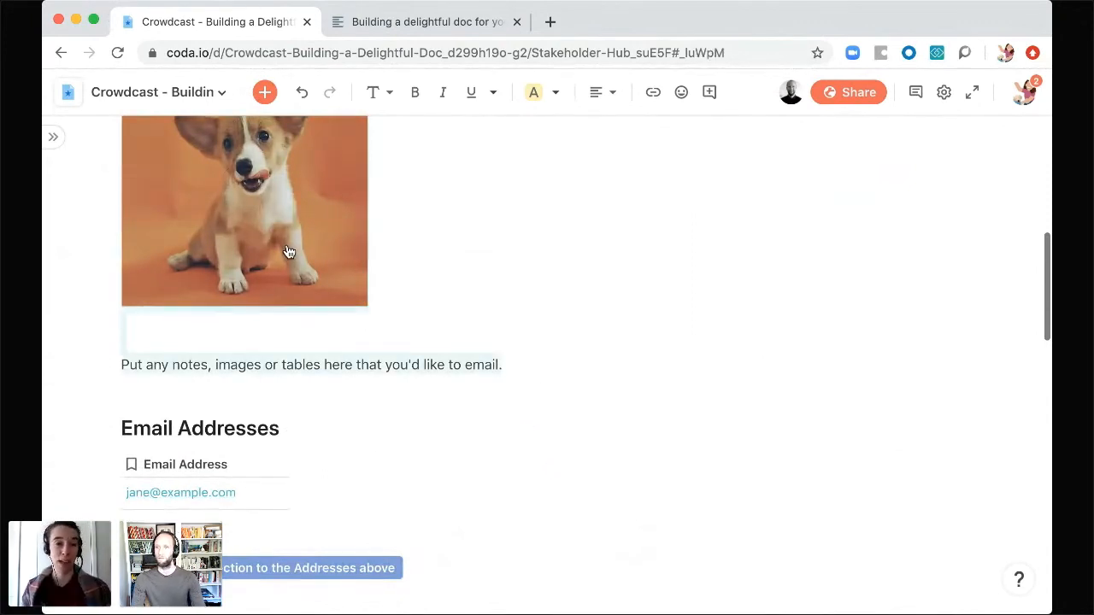
{"action": "key", "text": "BackSpace"}
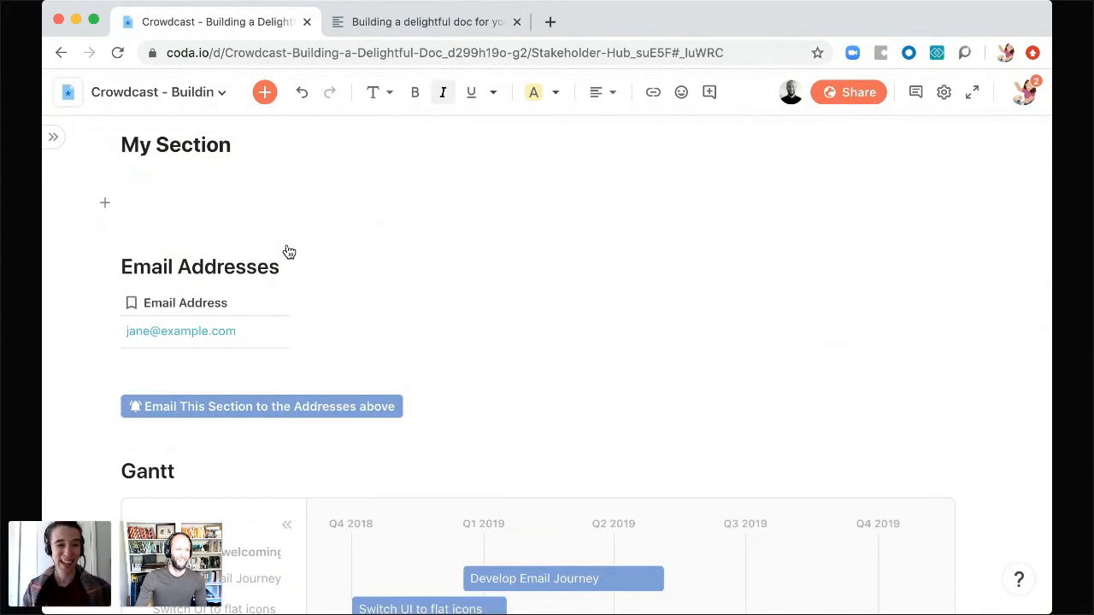
{"action": "key", "text": "BackSpace"}
{"action": "key", "text": "BackSpace"}
{"action": "scroll", "coordinate": [393, 232], "scroll_direction": "up", "scroll_amount": 1}
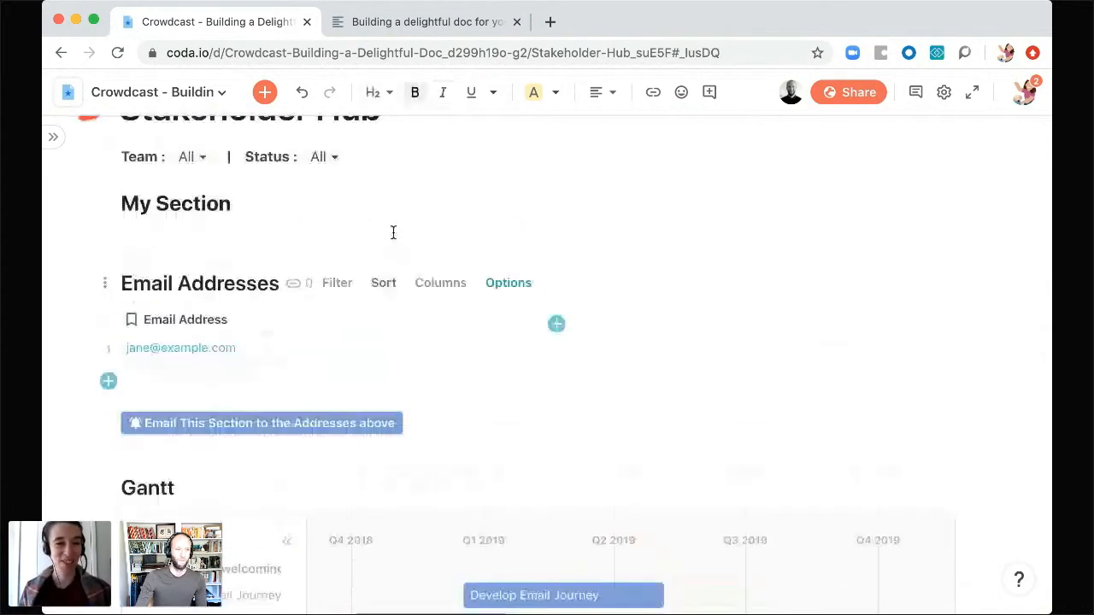
{"action": "triple_click", "coordinate": [167, 202]}
{"action": "key", "text": "BackSpace"}
{"action": "key", "text": "BackSpace"}
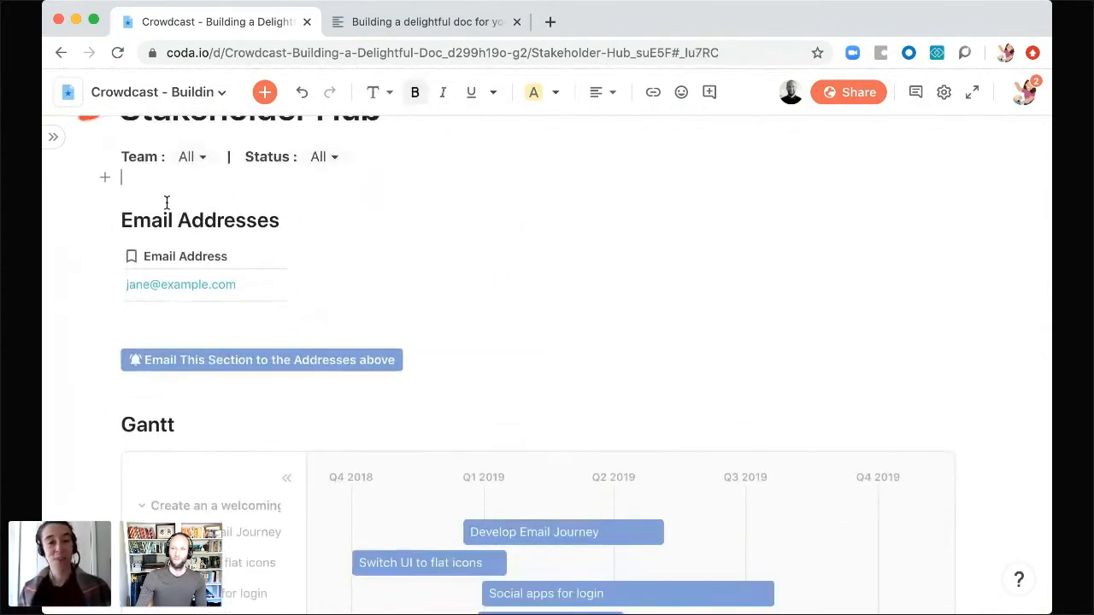
{"action": "left_click", "coordinate": [104, 224]}
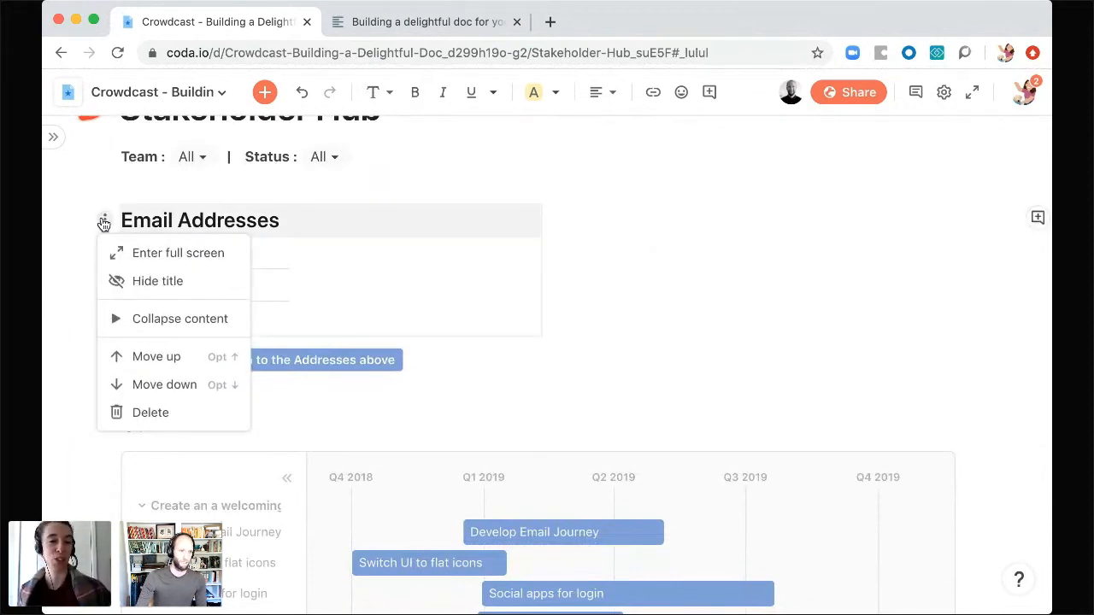
{"action": "left_click", "coordinate": [138, 317]}
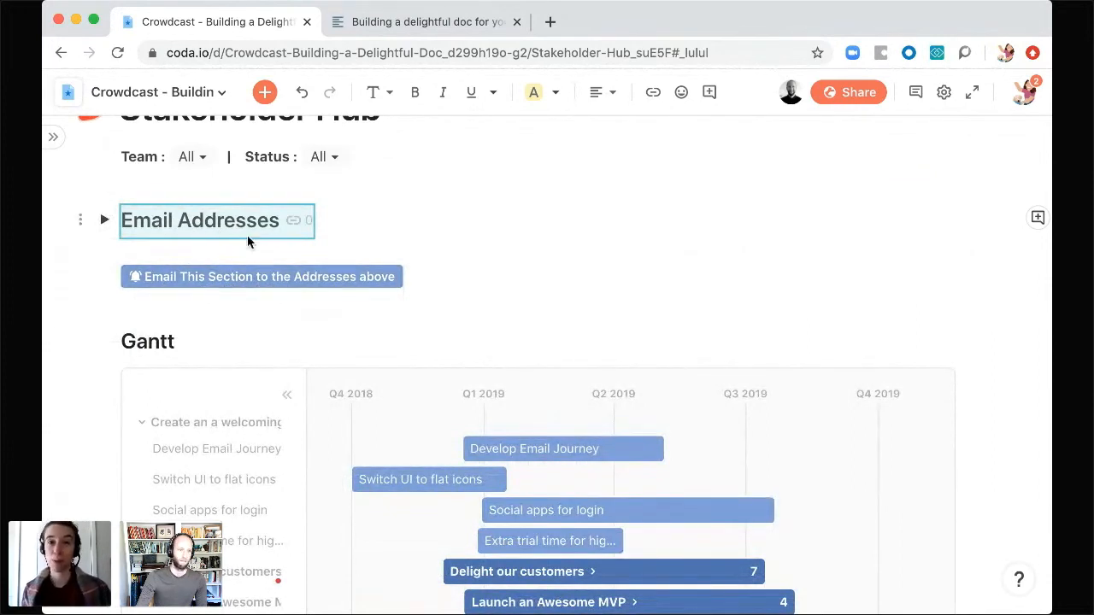
- Look over the whole Stakeholder Hub page, from the cover photo and email section down to the grouped task table
{"action": "scroll", "coordinate": [518, 365], "scroll_direction": "down", "scroll_amount": 3}
{"action": "scroll", "coordinate": [518, 365], "scroll_direction": "down", "scroll_amount": 3}
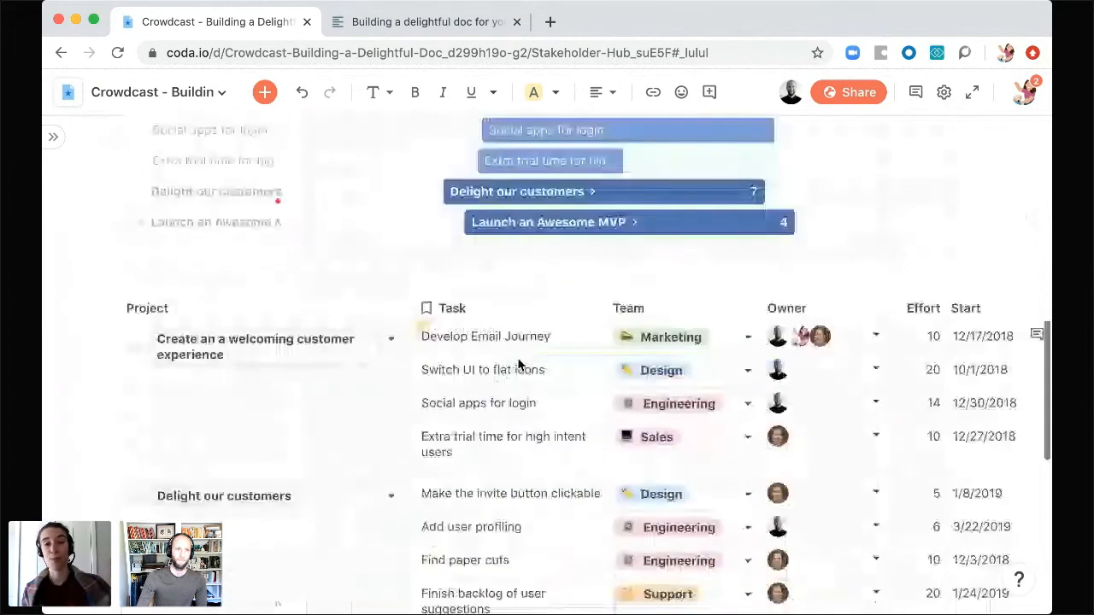
{"action": "scroll", "coordinate": [519, 365], "scroll_direction": "down", "scroll_amount": 5}
{"action": "scroll", "coordinate": [519, 365], "scroll_direction": "up", "scroll_amount": 5}
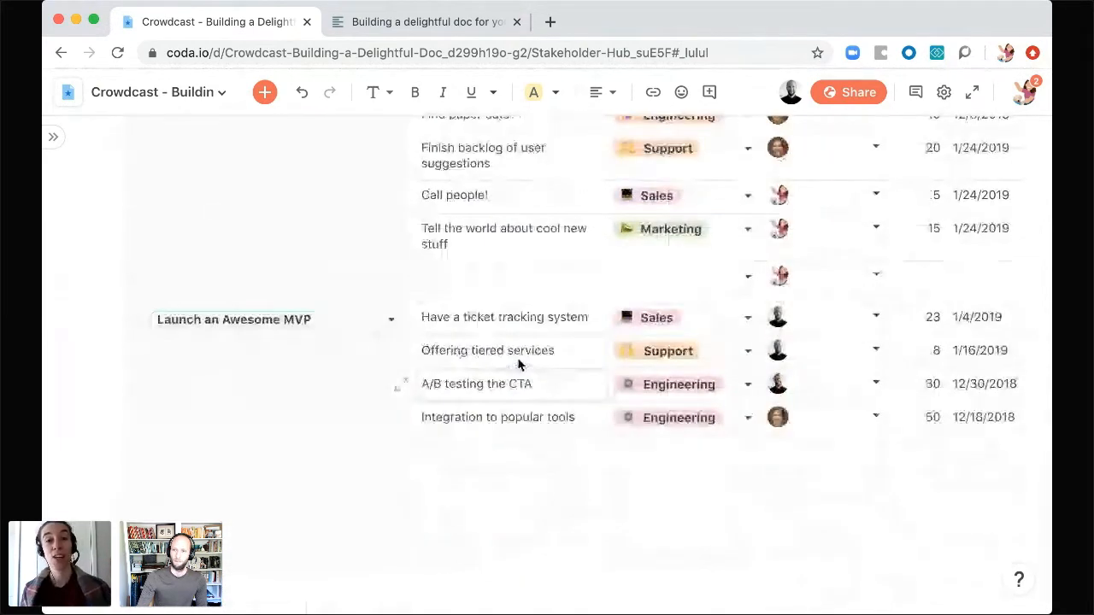
{"action": "scroll", "coordinate": [519, 365], "scroll_direction": "up", "scroll_amount": 10}
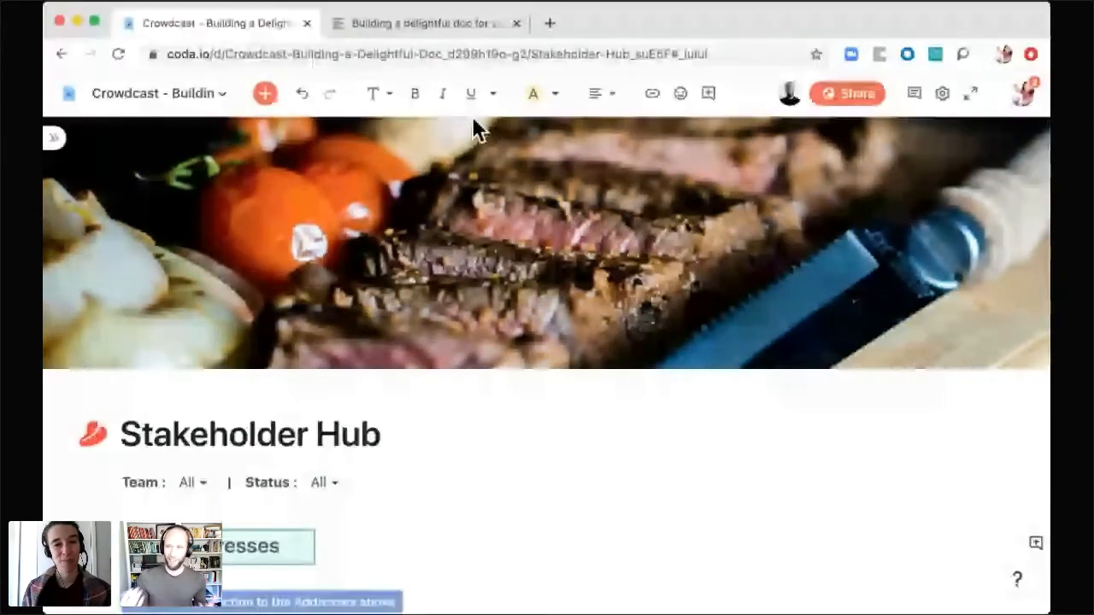
{"action": "scroll", "coordinate": [476, 481], "scroll_direction": "down", "scroll_amount": 1}
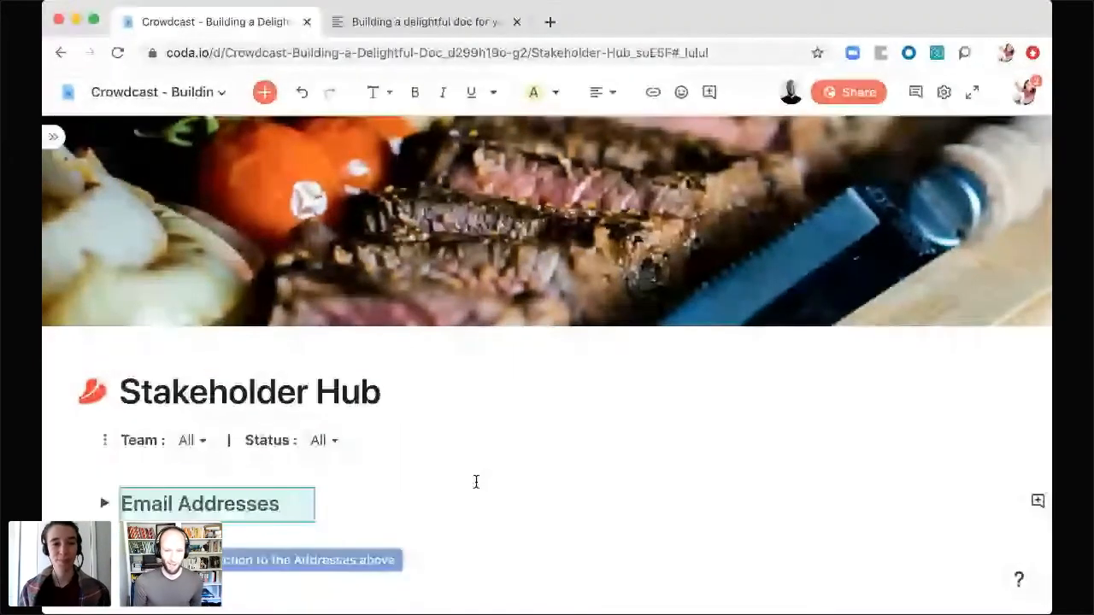
{"action": "scroll", "coordinate": [476, 481], "scroll_direction": "down", "scroll_amount": 5}
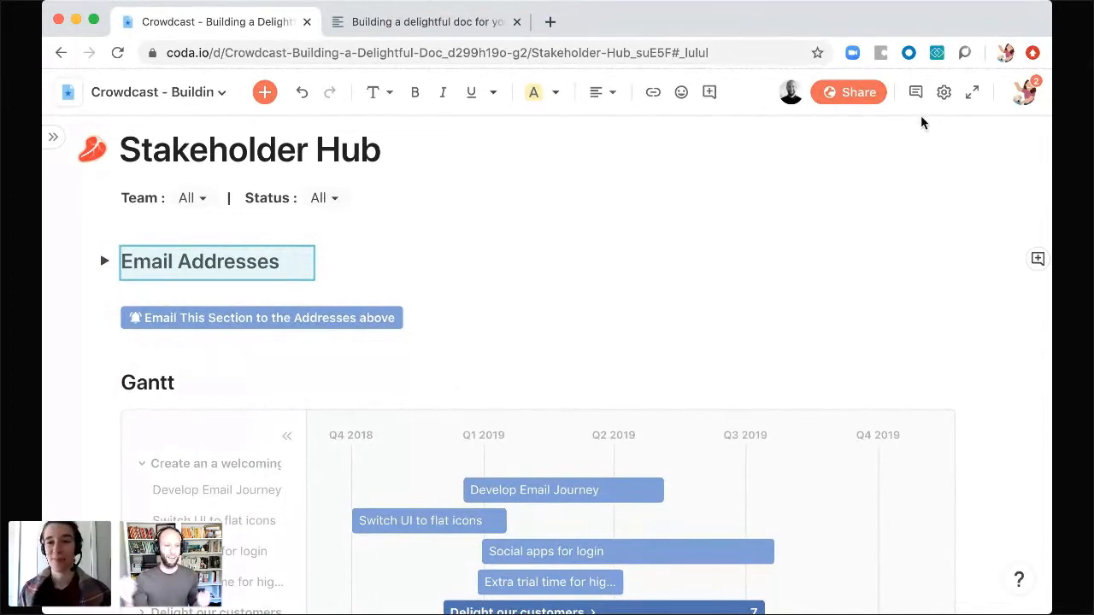
- Set the time-based automation rule's action to Push buttons with the Email This Section button, and close the settings
{"action": "left_click", "coordinate": [944, 93]}
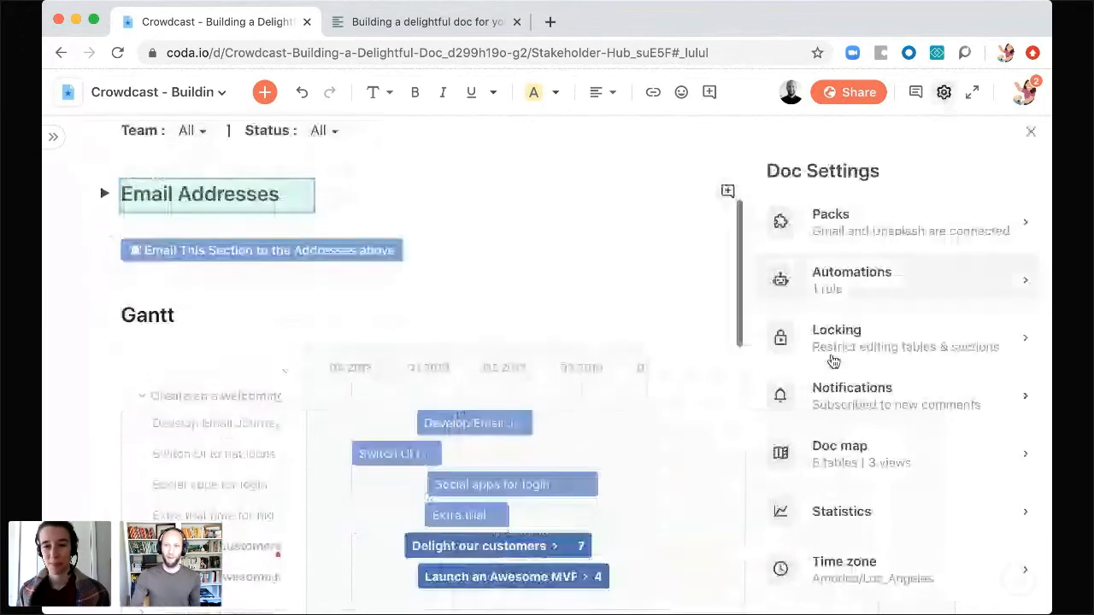
{"action": "left_click", "coordinate": [857, 279]}
{"action": "left_click", "coordinate": [873, 250]}
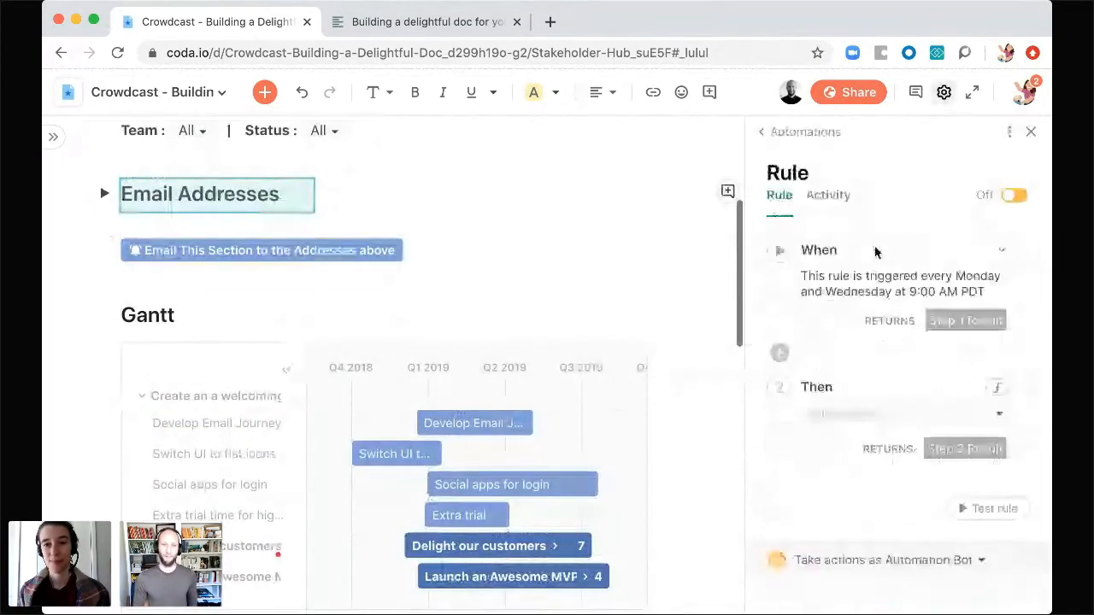
{"action": "left_click", "coordinate": [826, 417]}
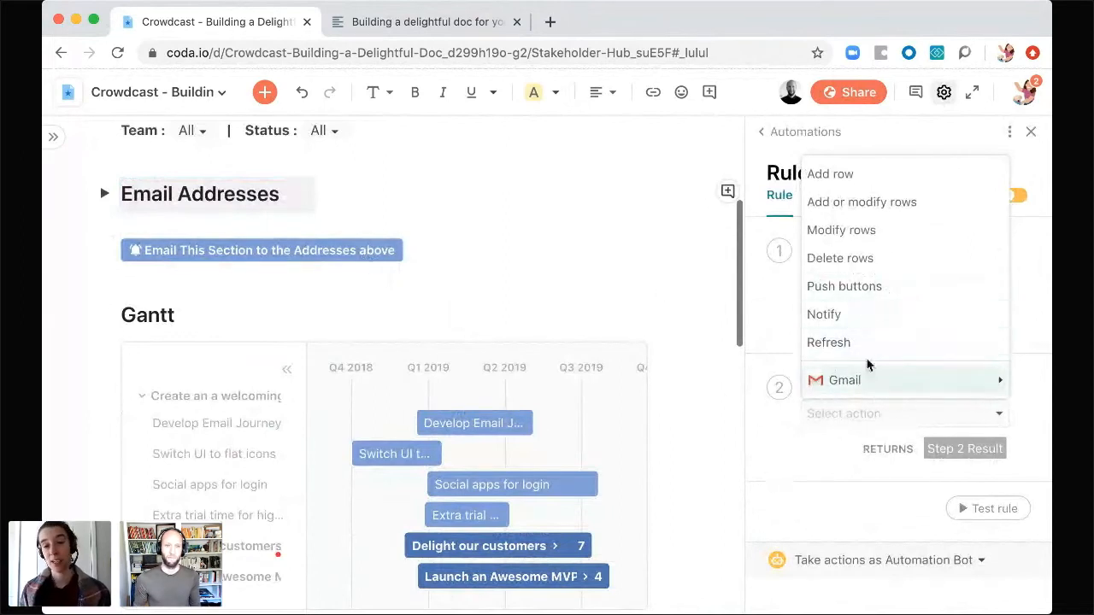
{"action": "left_click", "coordinate": [867, 286]}
{"action": "left_click", "coordinate": [845, 449]}
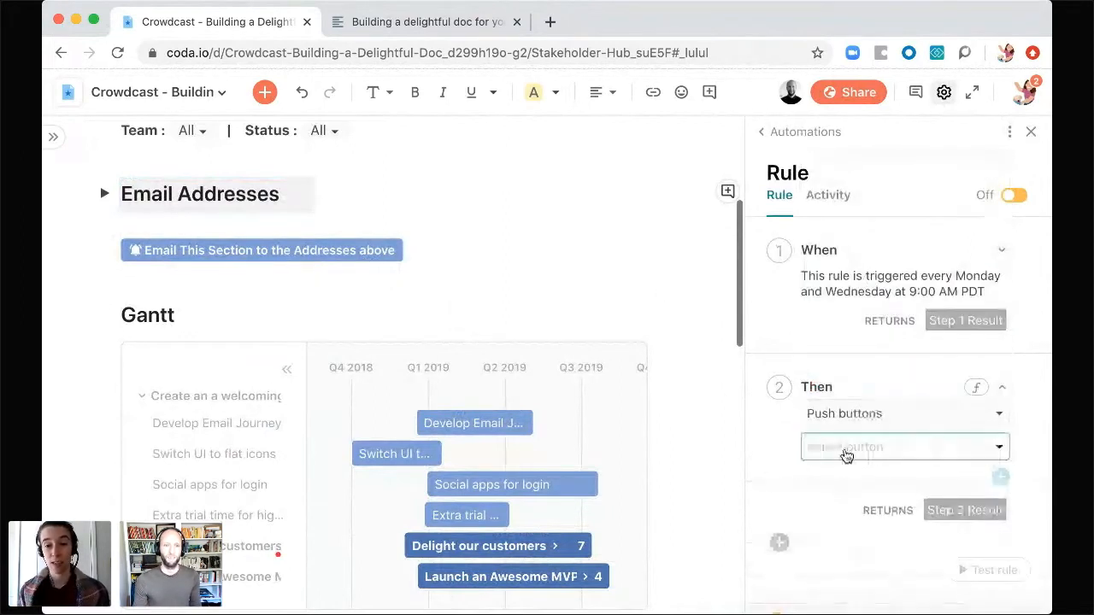
{"action": "left_click", "coordinate": [846, 510]}
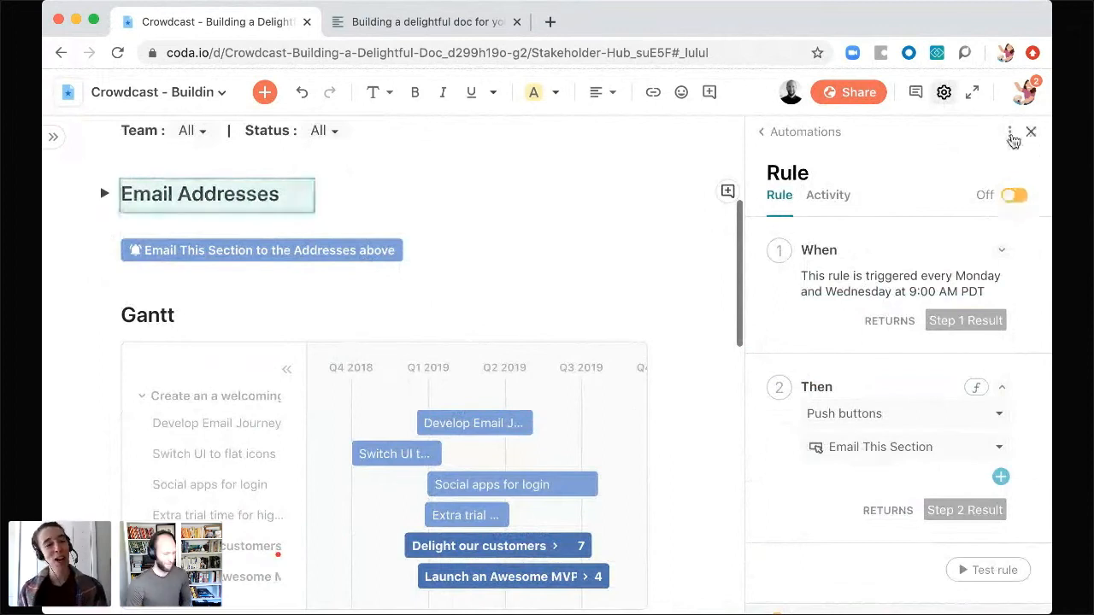
{"action": "left_click", "coordinate": [1030, 131]}
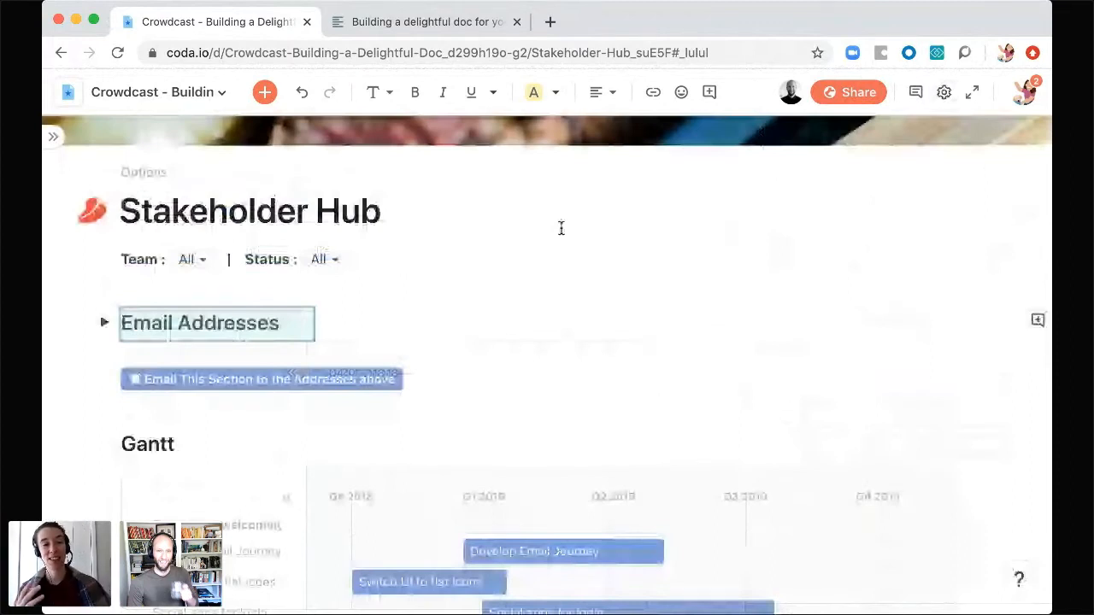
- Give the Team Directory section a different people icon and look at the available section options
{"action": "left_click", "coordinate": [55, 138]}
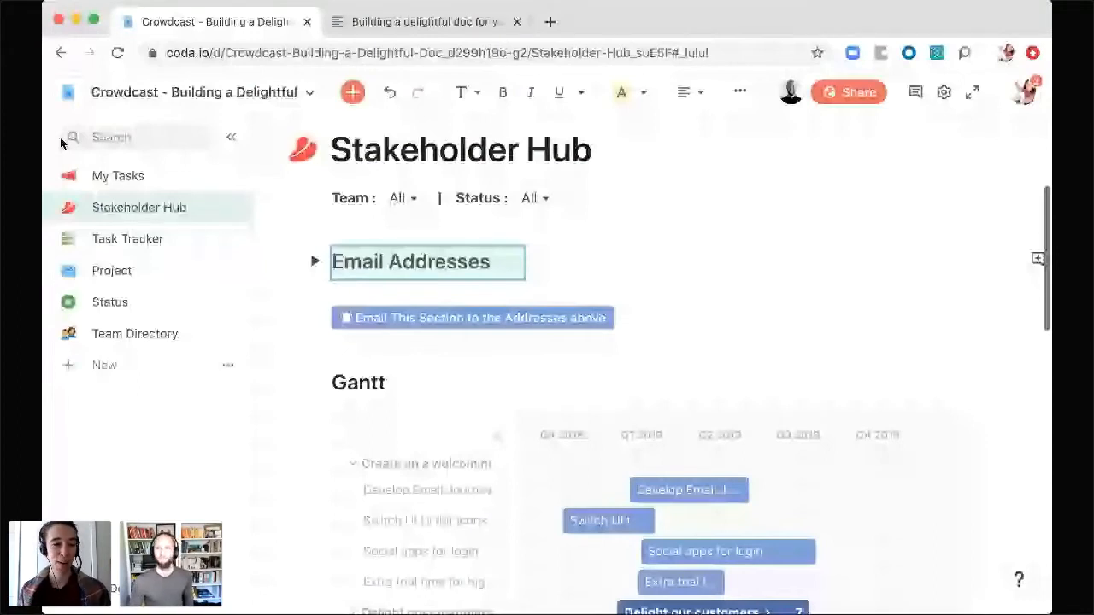
{"action": "left_click", "coordinate": [70, 365]}
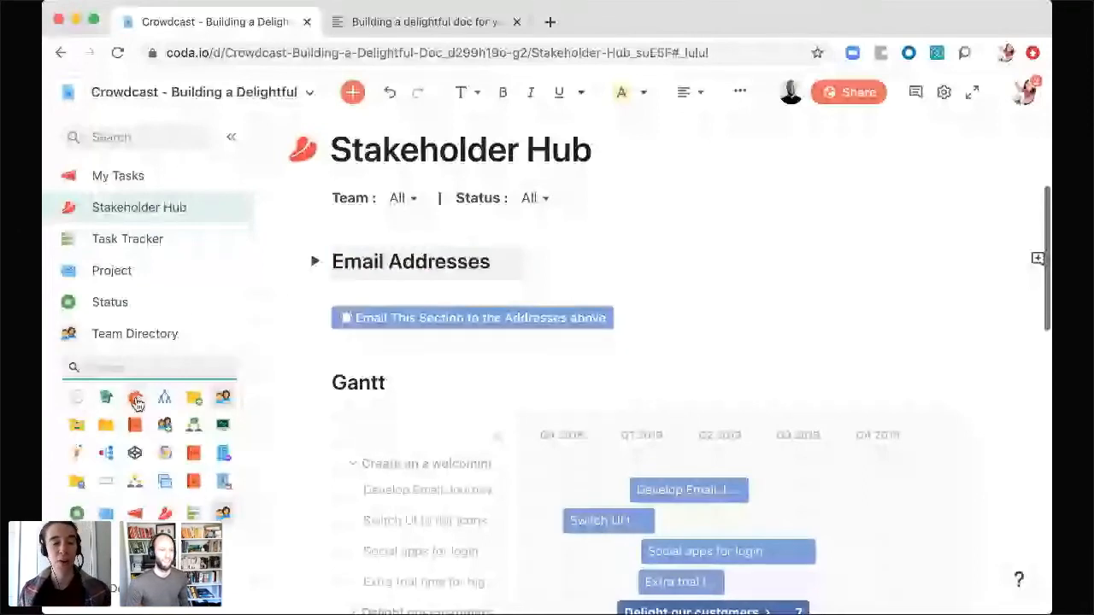
{"action": "left_click", "coordinate": [164, 428]}
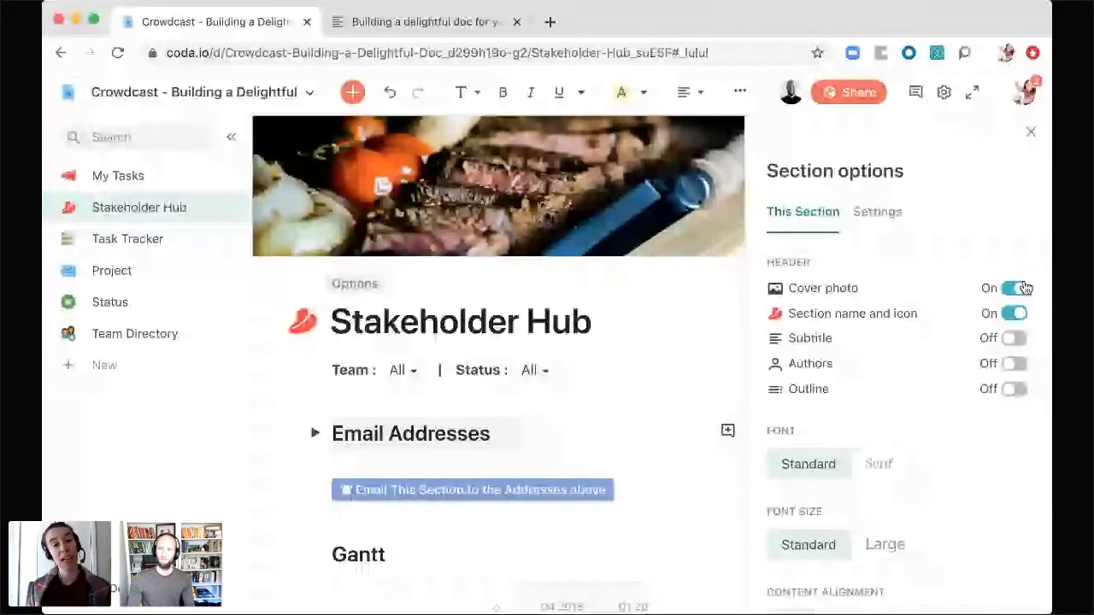
{"action": "left_click", "coordinate": [1030, 131]}
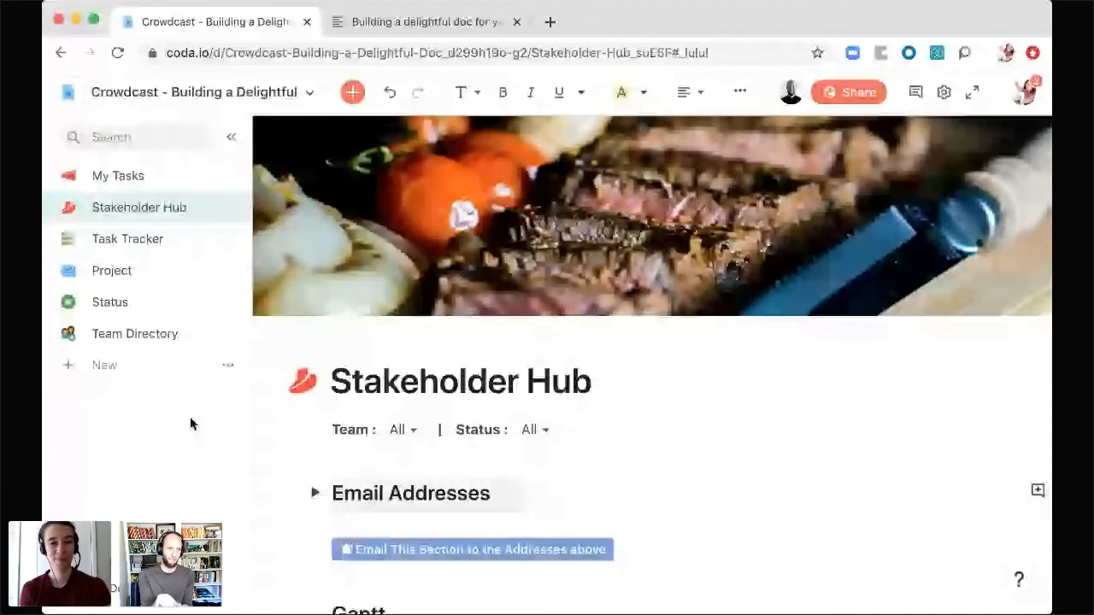
{"action": "left_click", "coordinate": [229, 335]}
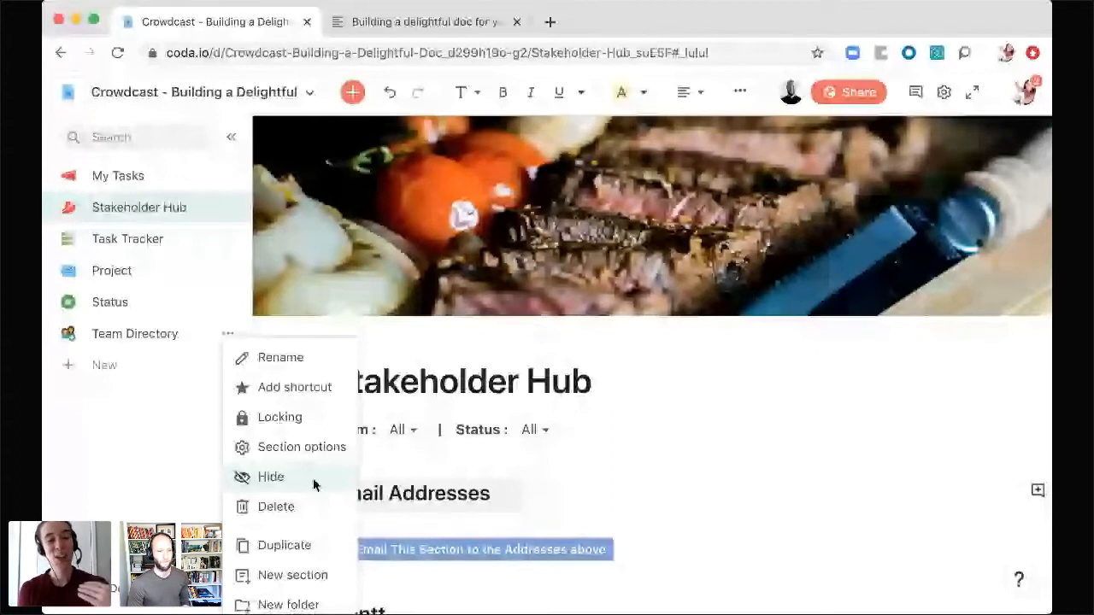
{"action": "left_click", "coordinate": [168, 485]}
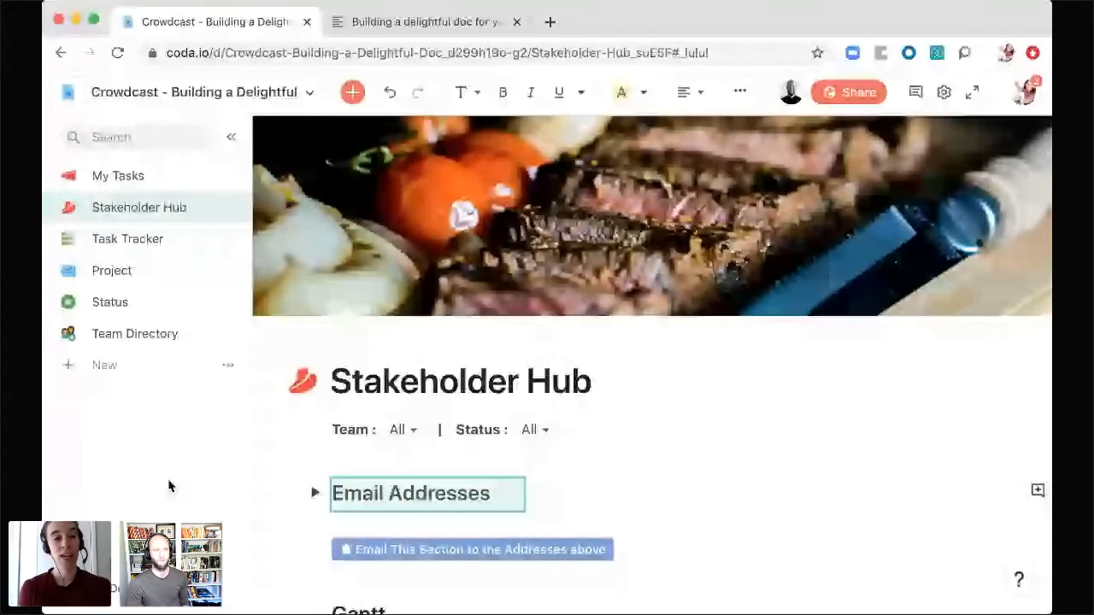
- Create a folder holding the Project, Team Directory and Status sections, with Task Tracker placed above it
{"action": "left_click", "coordinate": [140, 367]}
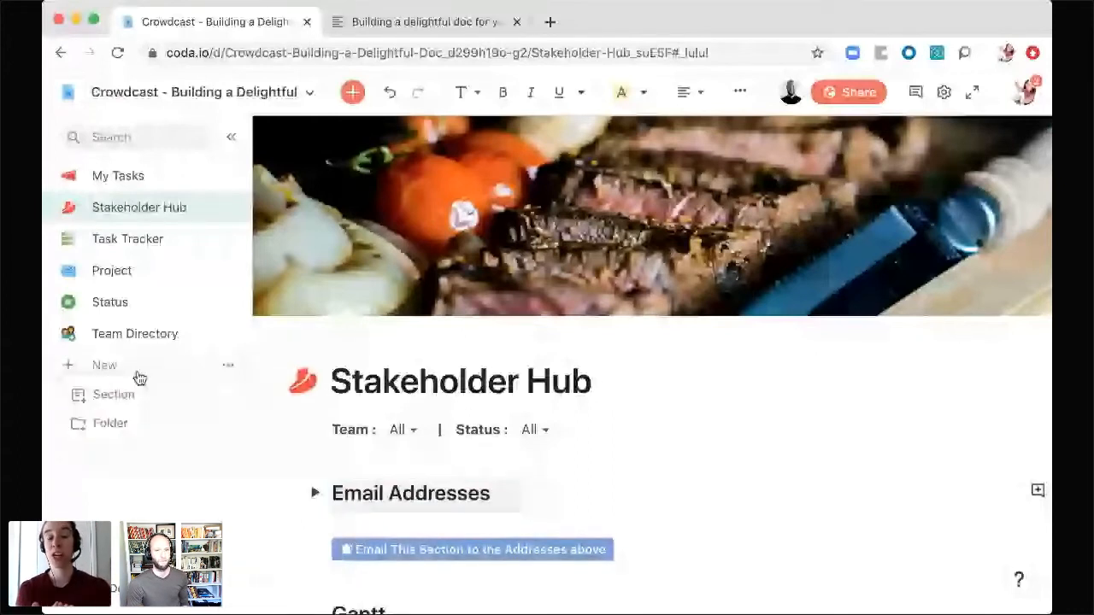
{"action": "left_click", "coordinate": [111, 426]}
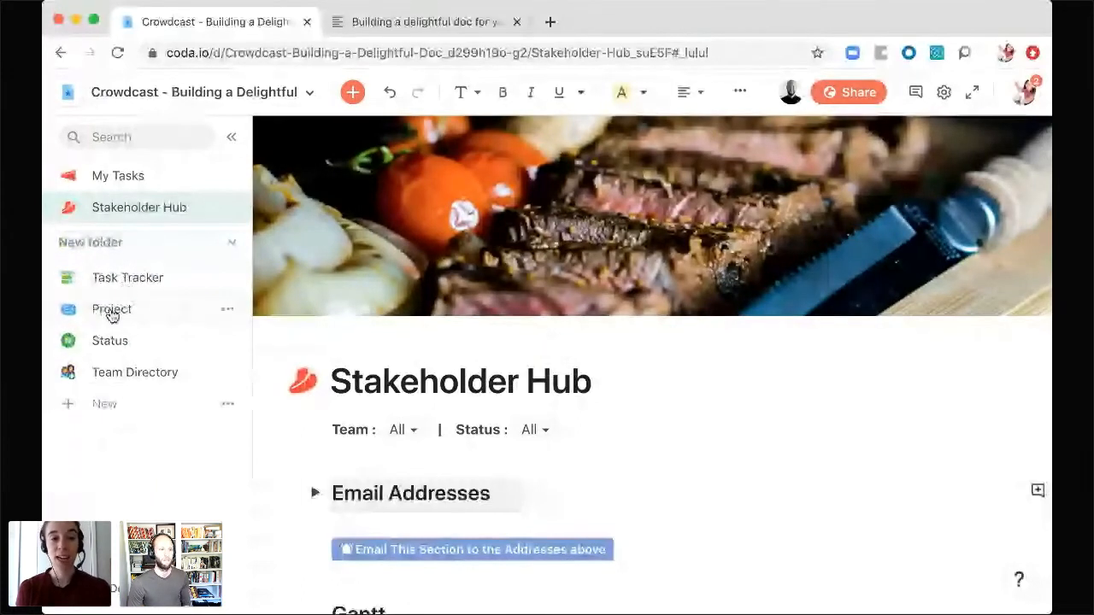
{"action": "left_click_drag", "start_coordinate": [107, 322], "coordinate": [154, 249]}
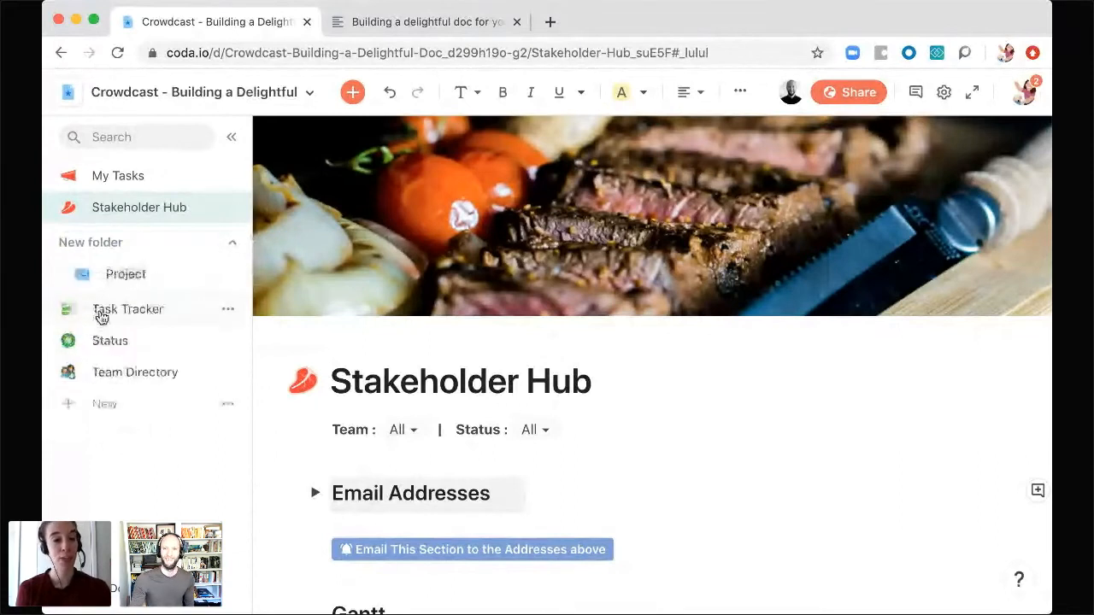
{"action": "left_click_drag", "start_coordinate": [102, 339], "coordinate": [139, 299]}
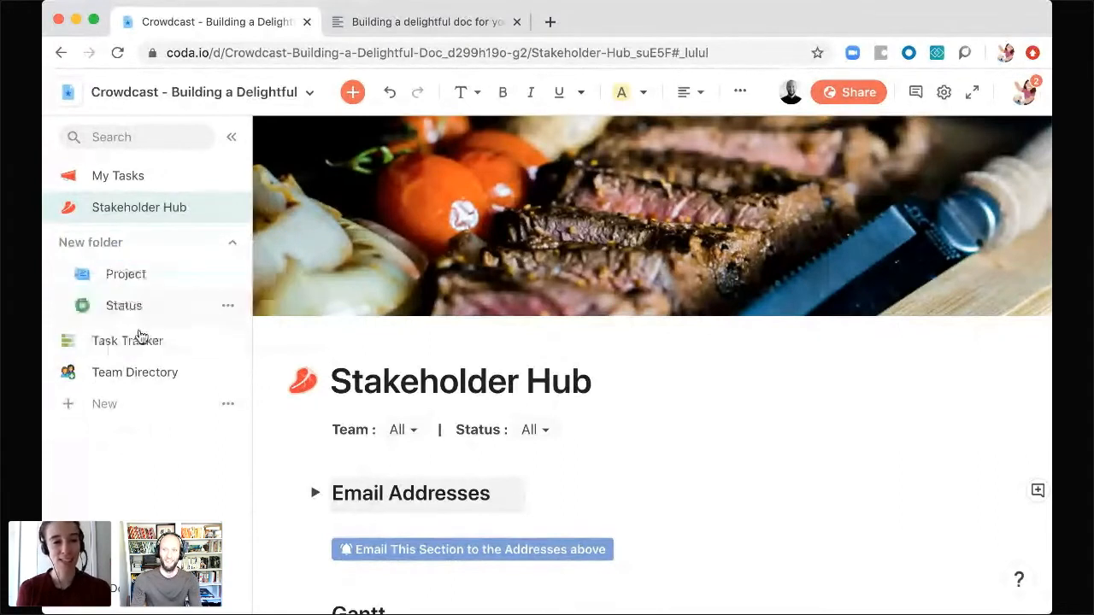
{"action": "left_click_drag", "start_coordinate": [134, 371], "coordinate": [150, 322]}
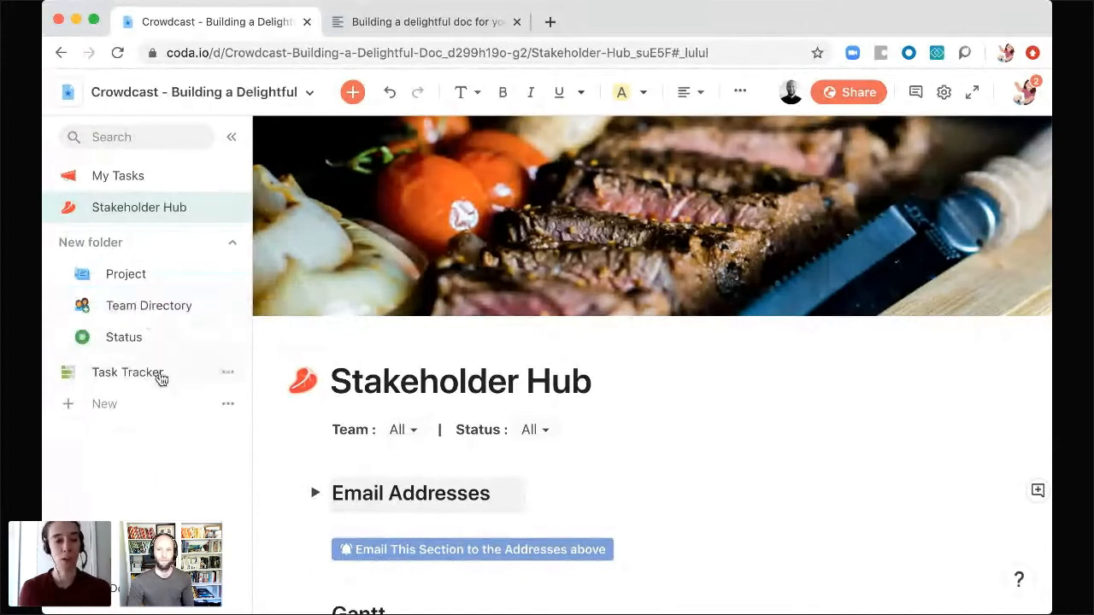
{"action": "left_click_drag", "start_coordinate": [156, 371], "coordinate": [193, 238]}
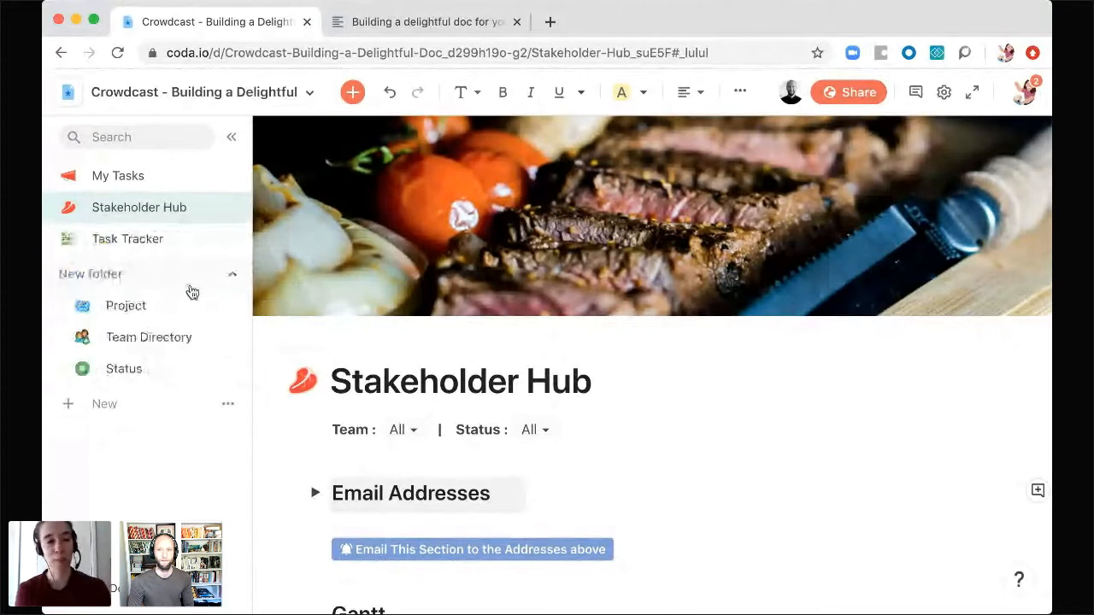
- Rename the new folder containing Project, Team Directory and Status to "Data" and hide it from the section list
{"action": "left_click", "coordinate": [216, 279]}
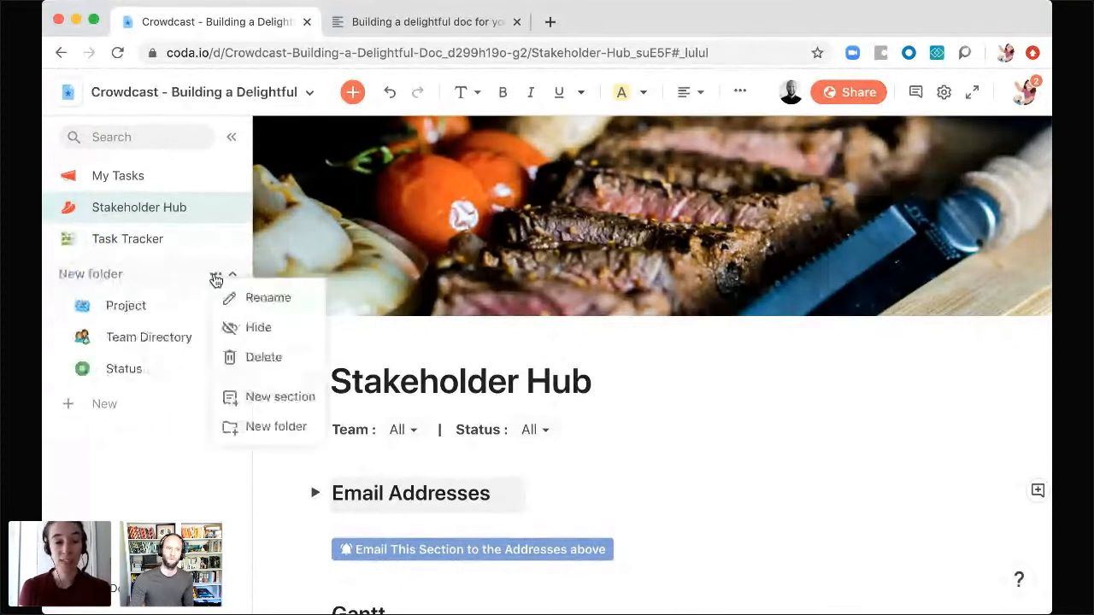
{"action": "left_click", "coordinate": [90, 282]}
{"action": "double_click", "coordinate": [88, 274]}
{"action": "type", "text": "Da"}
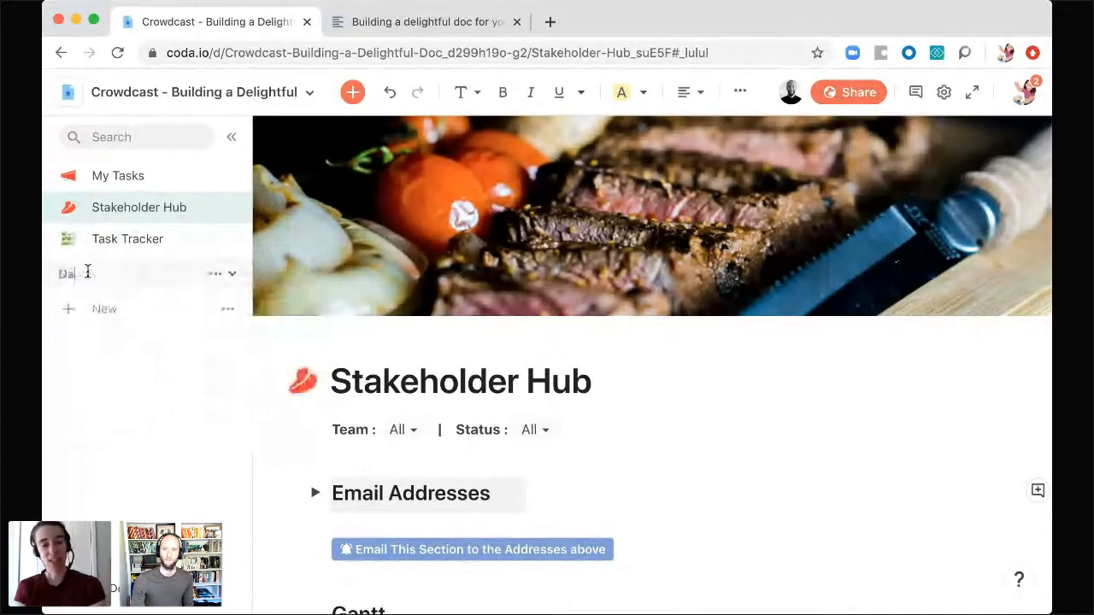
{"action": "type", "text": "ta"}
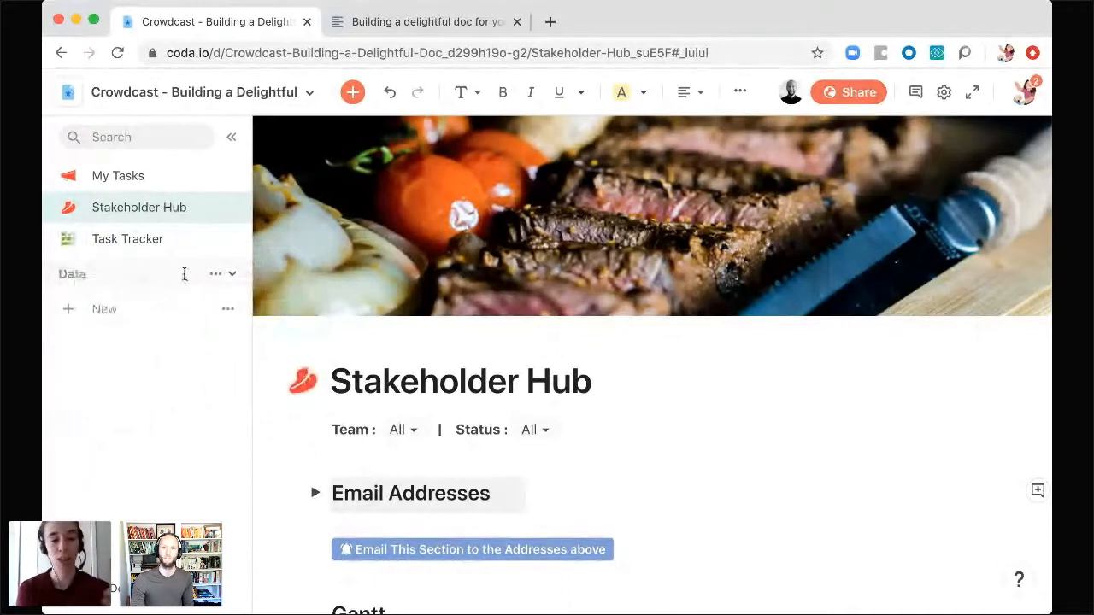
{"action": "left_click", "coordinate": [215, 275]}
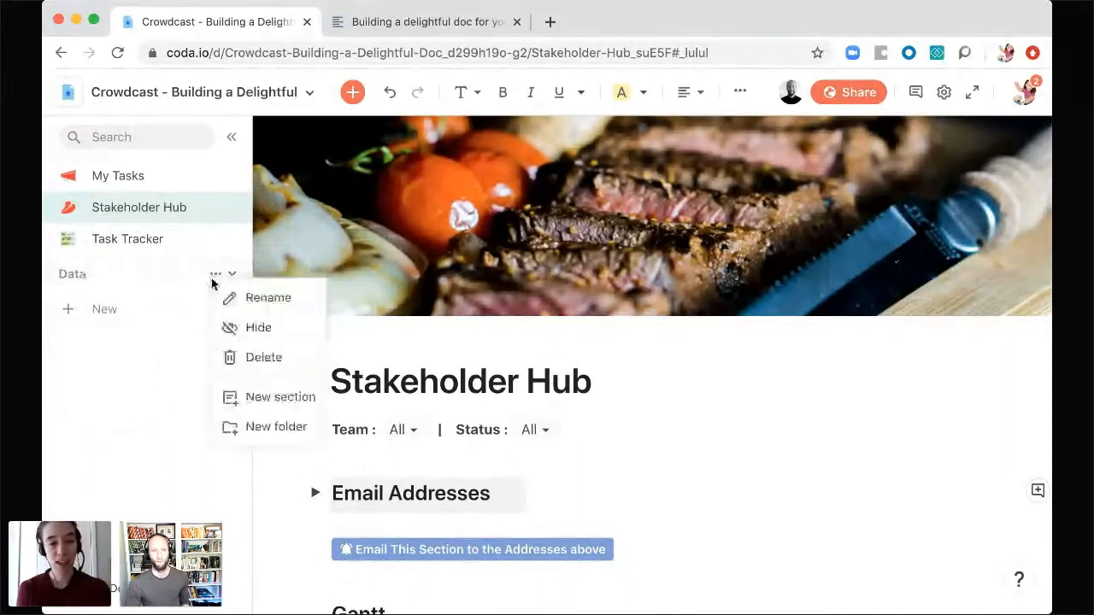
{"action": "left_click", "coordinate": [258, 330]}
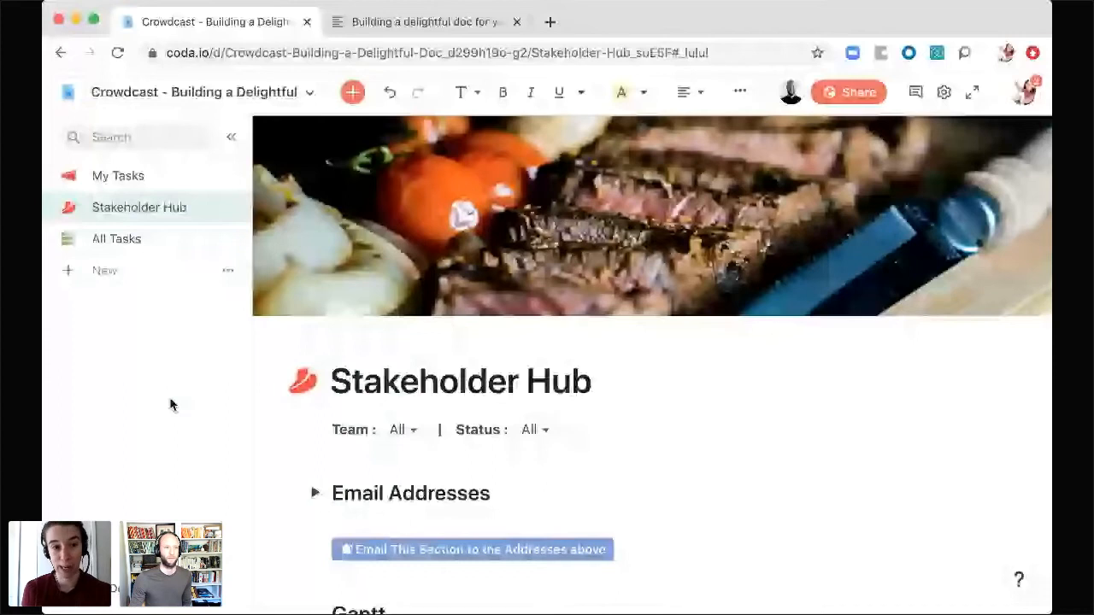
- Look at the options of the hidden Data folder and at the sections inside it, leaving it collapsed
{"action": "left_click", "coordinate": [232, 274]}
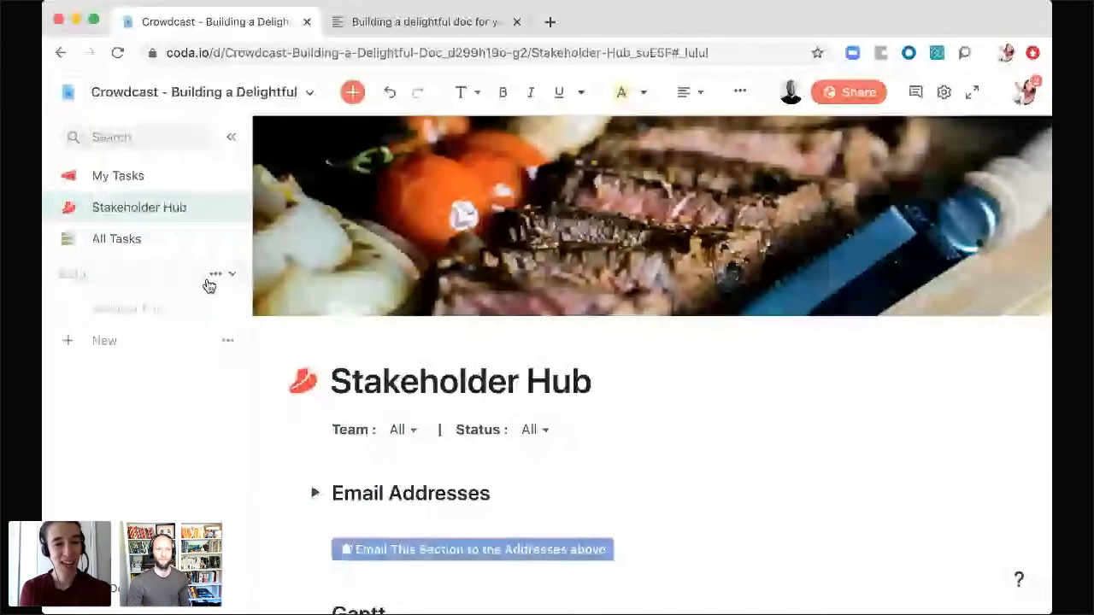
{"action": "left_click", "coordinate": [215, 275]}
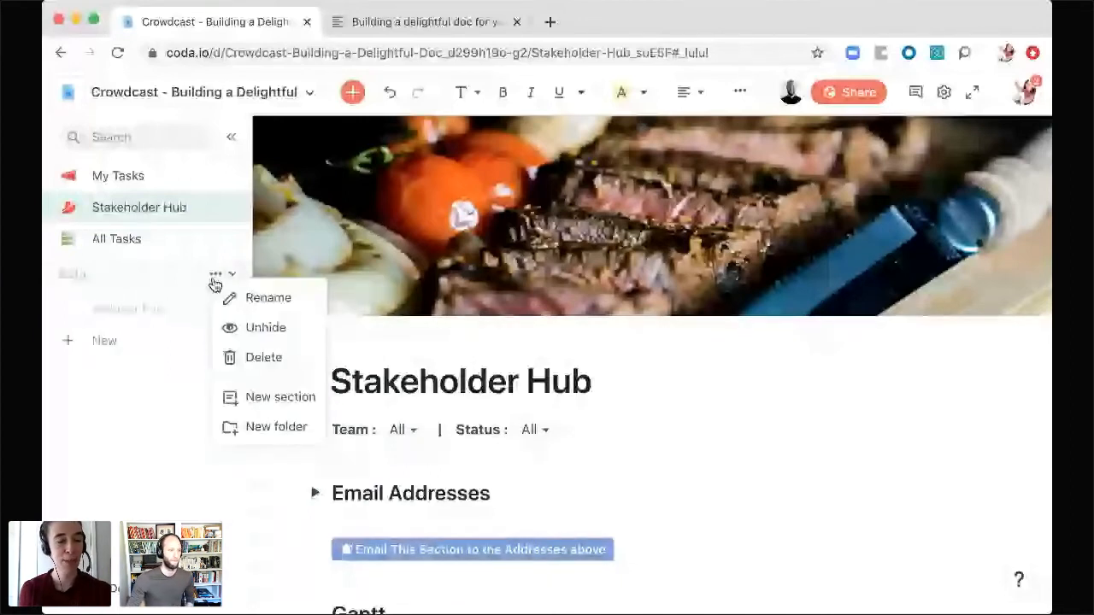
{"action": "left_click", "coordinate": [169, 274]}
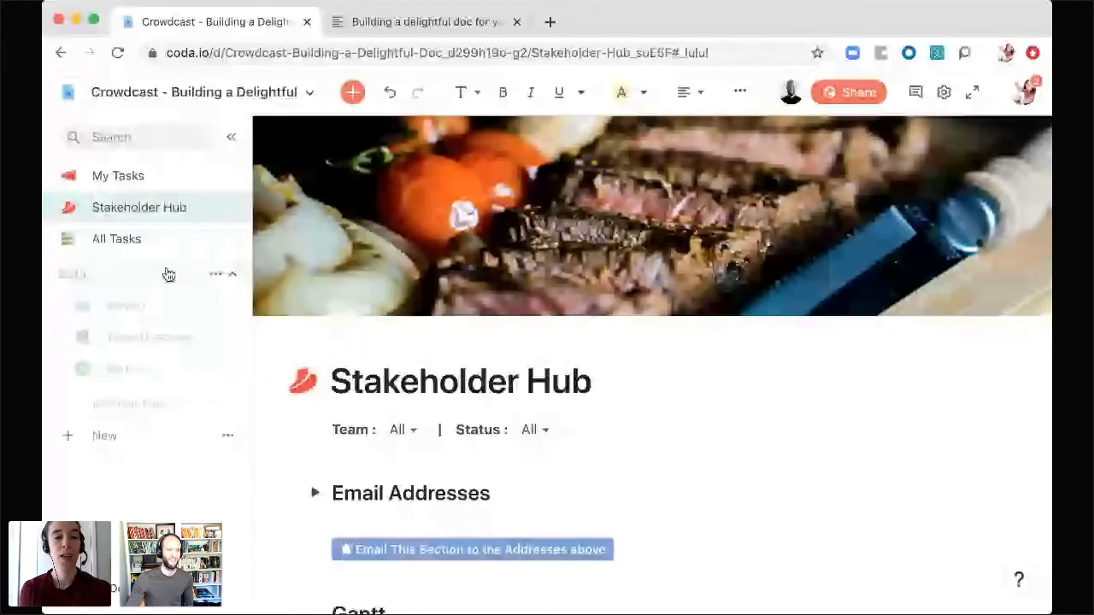
{"action": "left_click", "coordinate": [168, 274]}
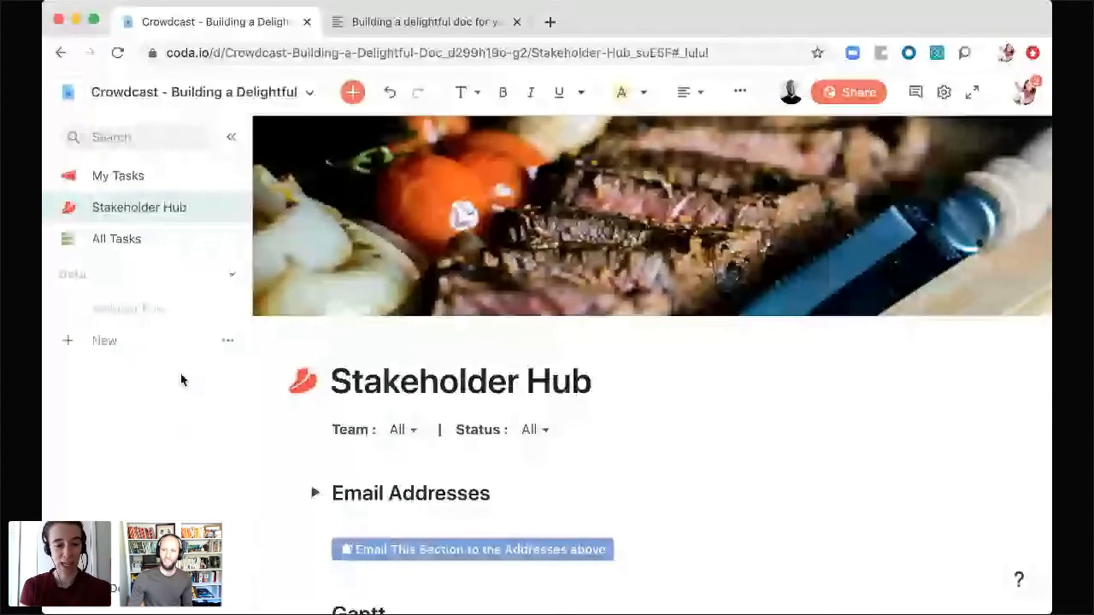
- Switch to the published "Building a delightful doc for your team" page, highlight its web address, and return to the Stakeholder Hub doc
{"action": "left_click", "coordinate": [425, 22]}
{"action": "left_click", "coordinate": [475, 52]}
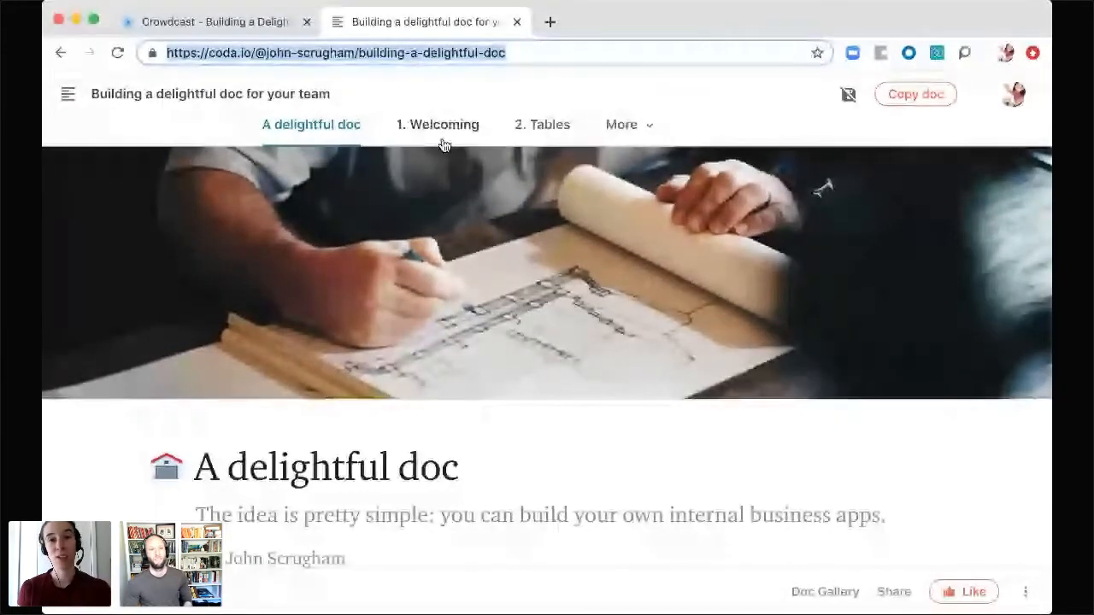
{"action": "left_click", "coordinate": [246, 25]}
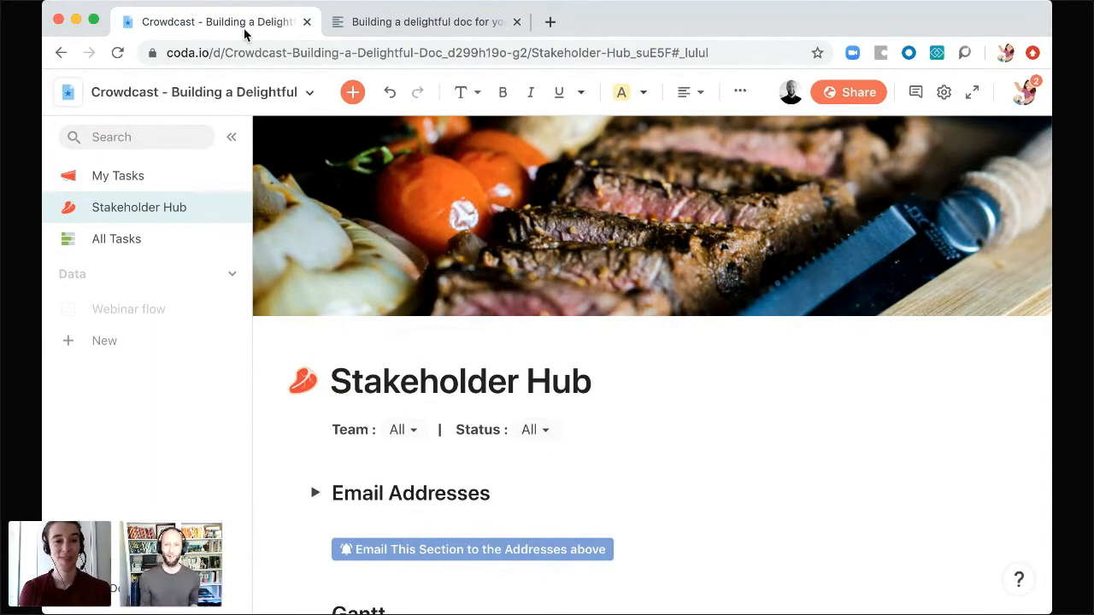
- Add a section titled "Welcome!" with a waving-hand icon, placed first in the section list above My Tasks
{"action": "left_click", "coordinate": [120, 346]}
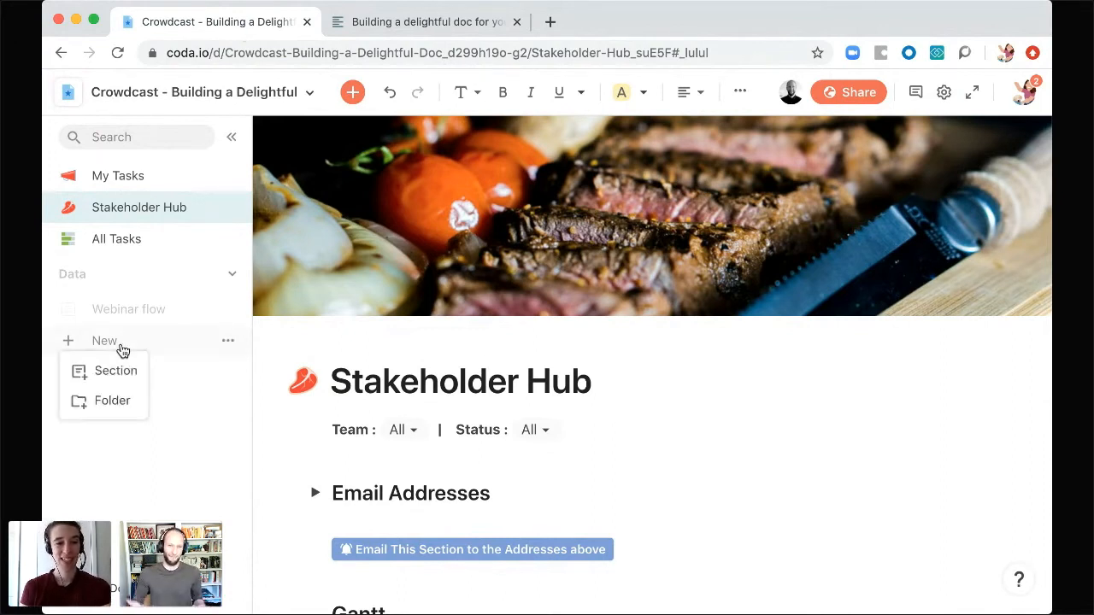
{"action": "left_click", "coordinate": [116, 374]}
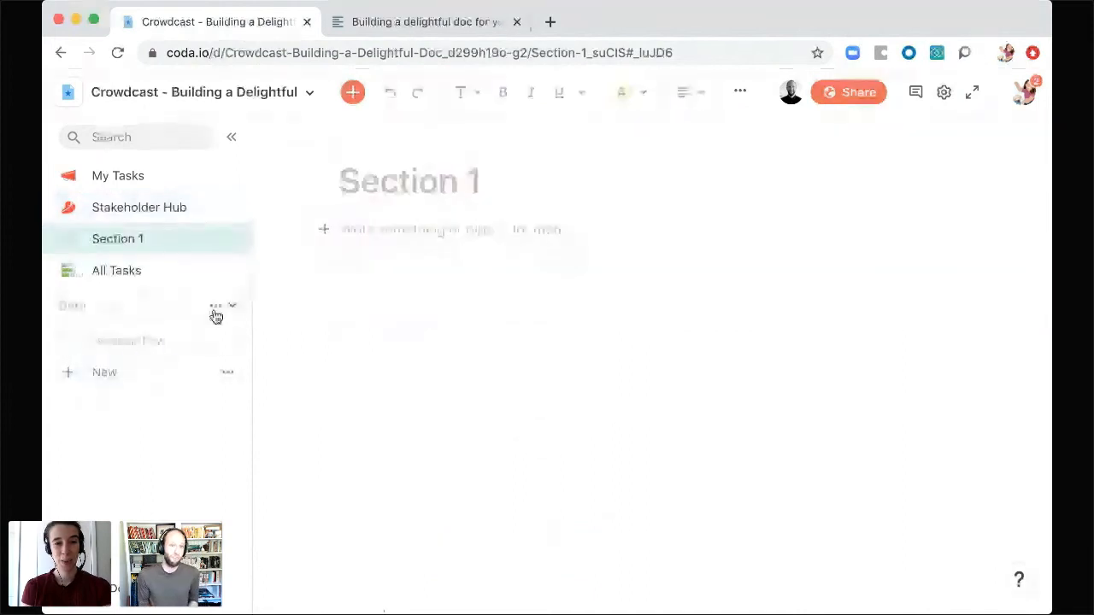
{"action": "type", "text": "Welcome!"}
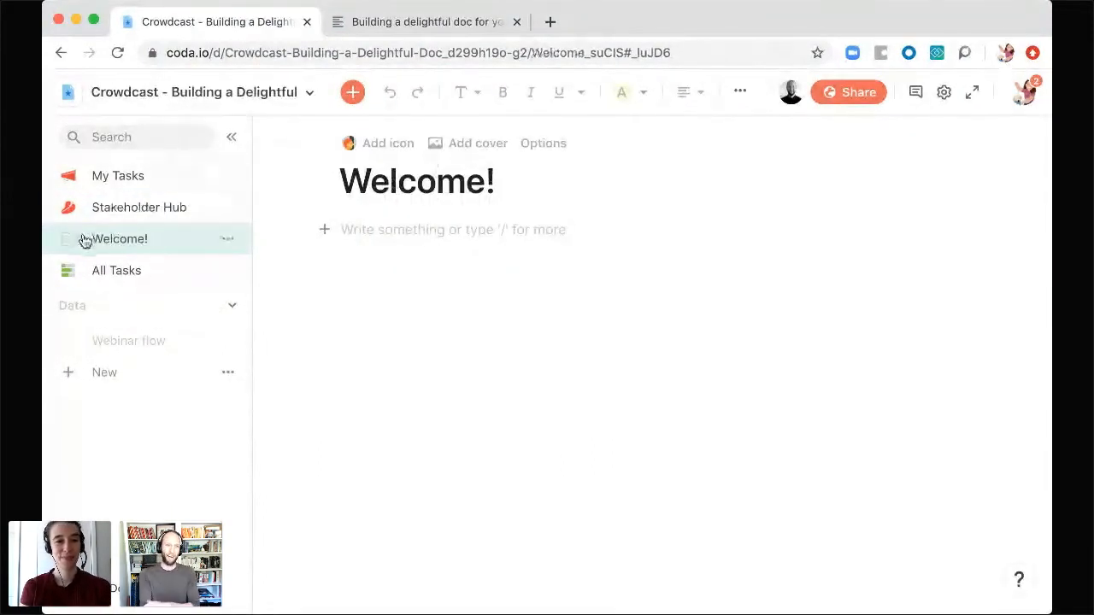
{"action": "left_click_drag", "start_coordinate": [85, 239], "coordinate": [109, 177]}
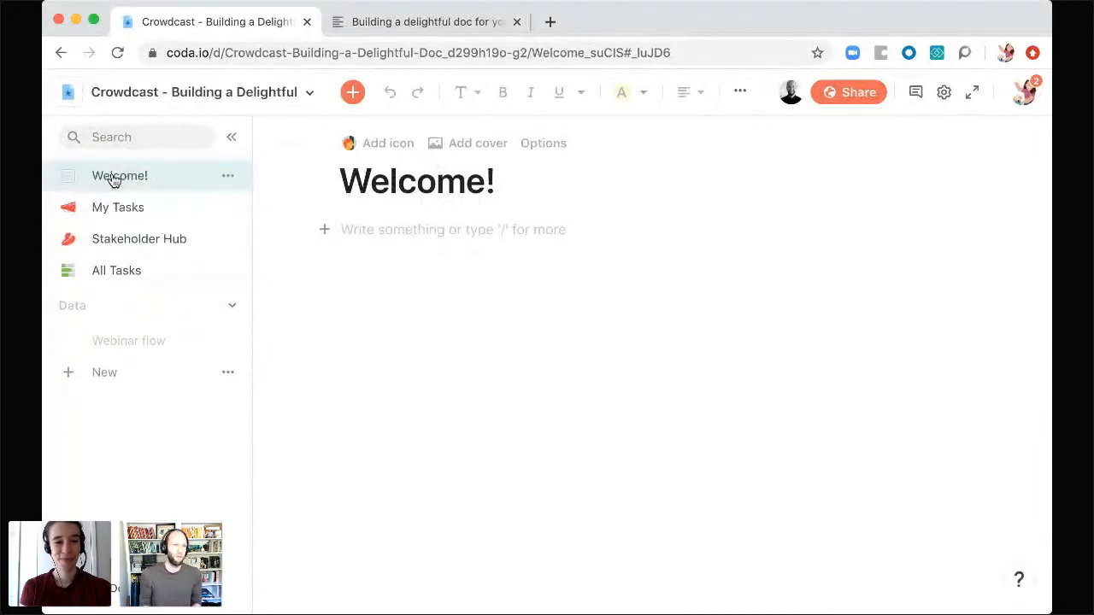
{"action": "left_click", "coordinate": [356, 142]}
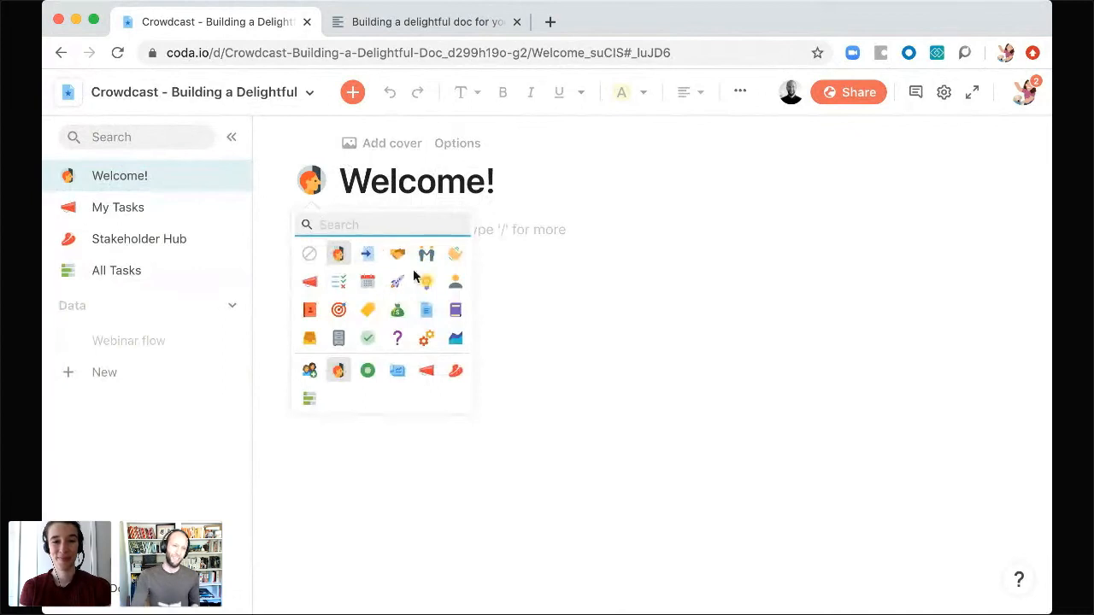
{"action": "left_click", "coordinate": [454, 253]}
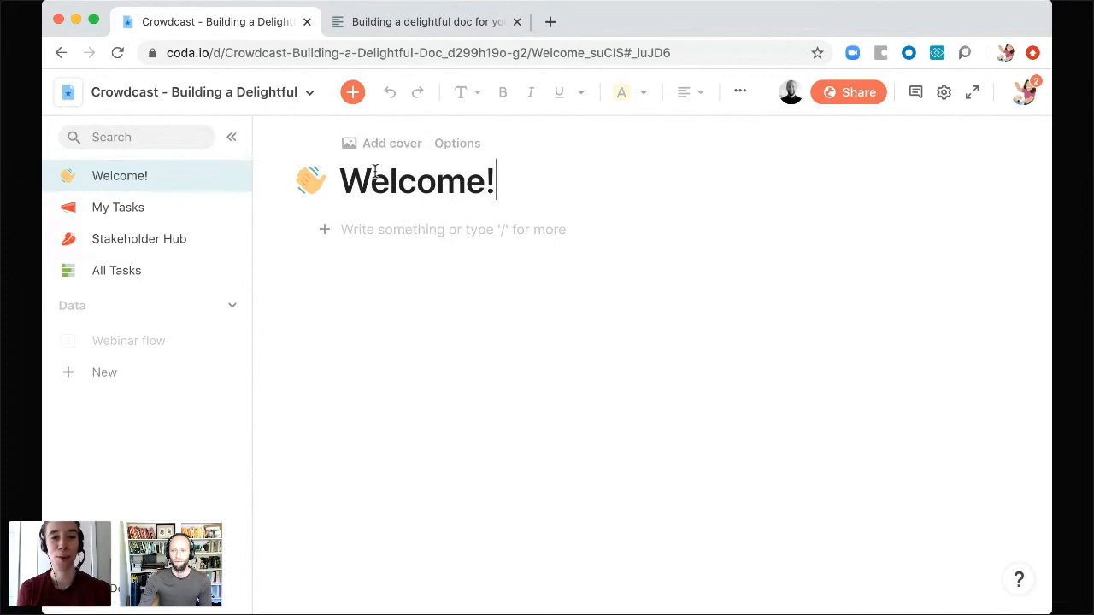
- Add a "golden retriever" photo from Unsplash as the Welcome! cover and reposition it to show more of the dog's upper face
{"action": "left_click", "coordinate": [396, 146]}
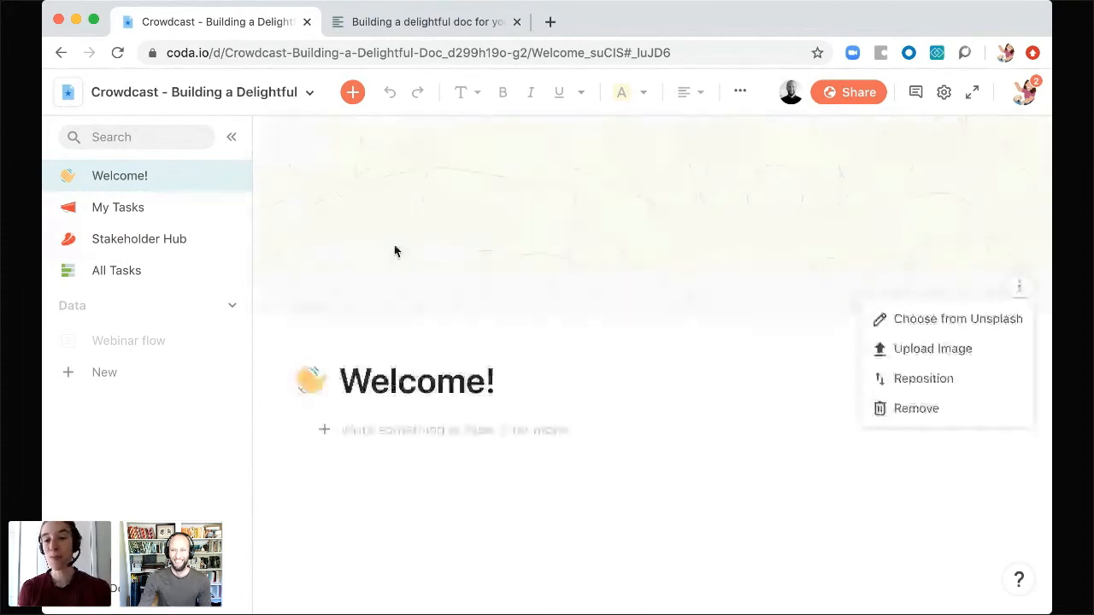
{"action": "left_click", "coordinate": [965, 320]}
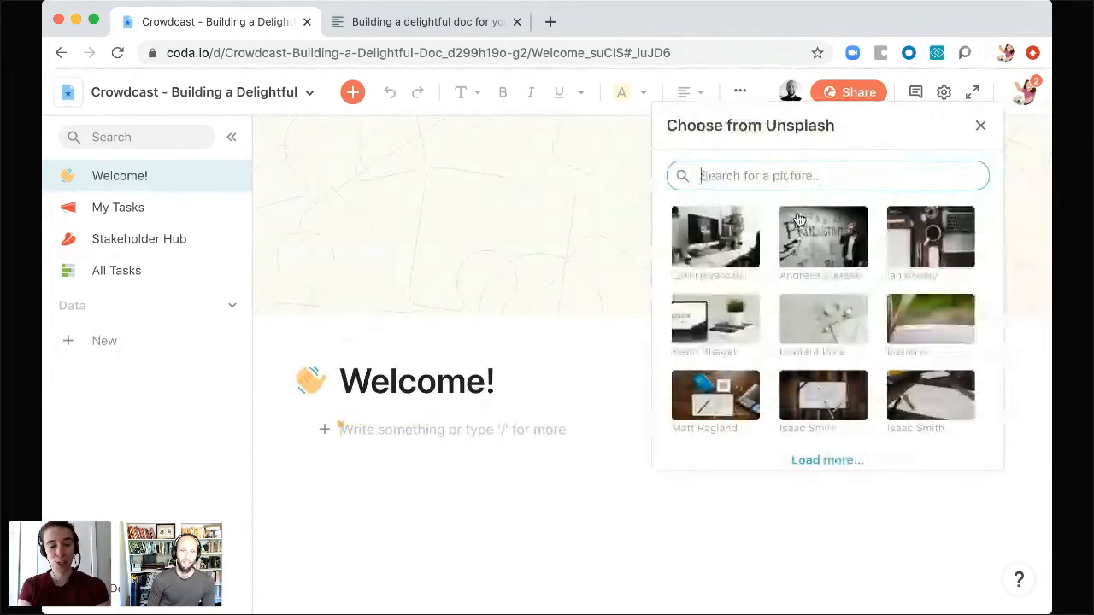
{"action": "type", "text": "gold"}
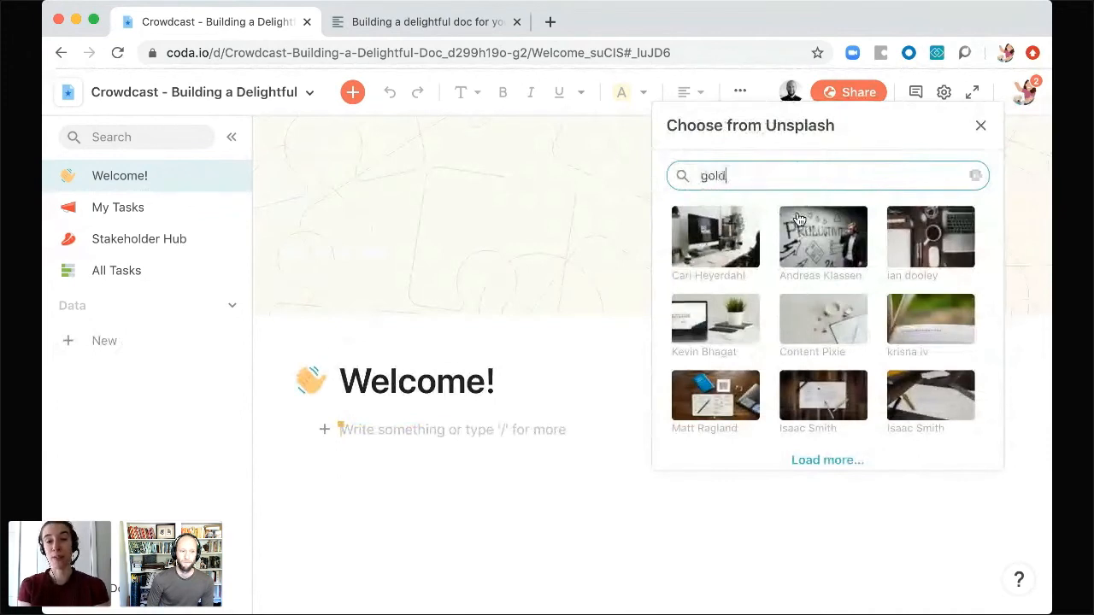
{"action": "type", "text": "en re"}
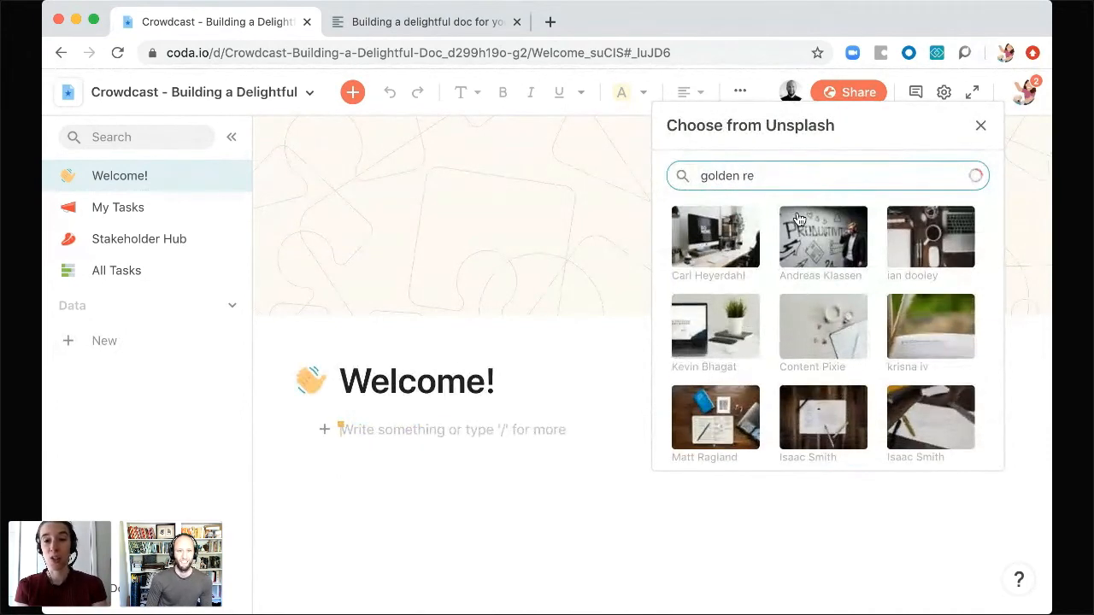
{"action": "type", "text": "triever"}
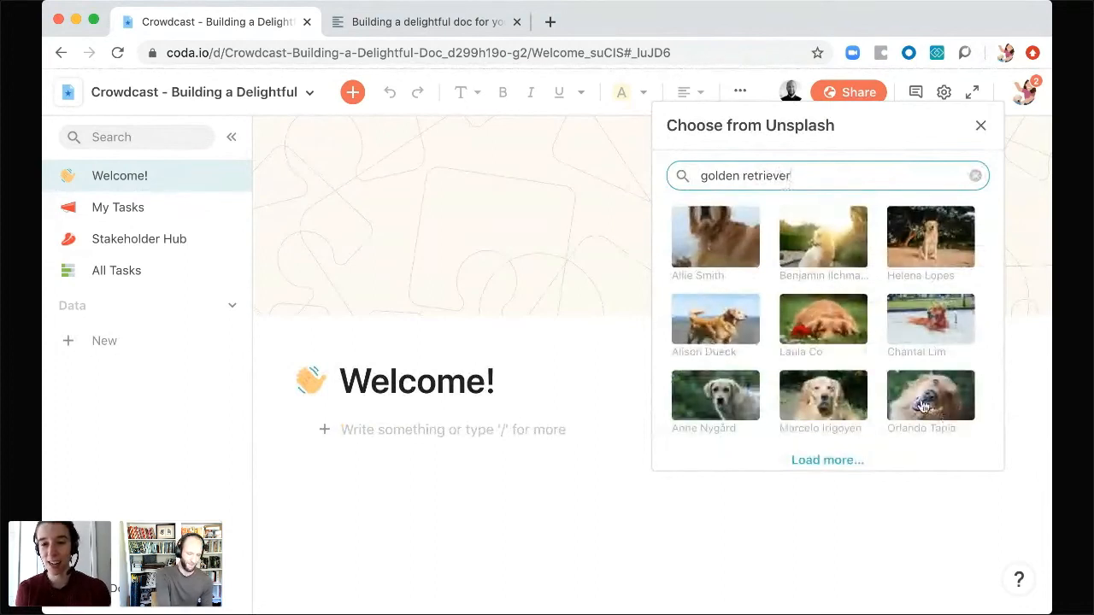
{"action": "left_click", "coordinate": [918, 398]}
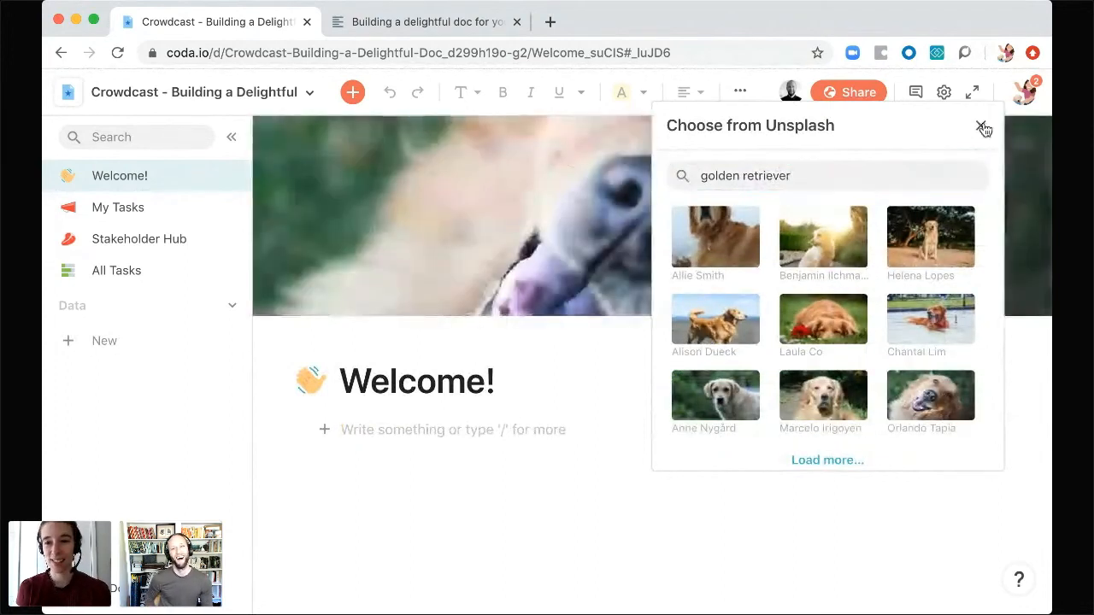
{"action": "left_click", "coordinate": [981, 128]}
{"action": "left_click", "coordinate": [1018, 286]}
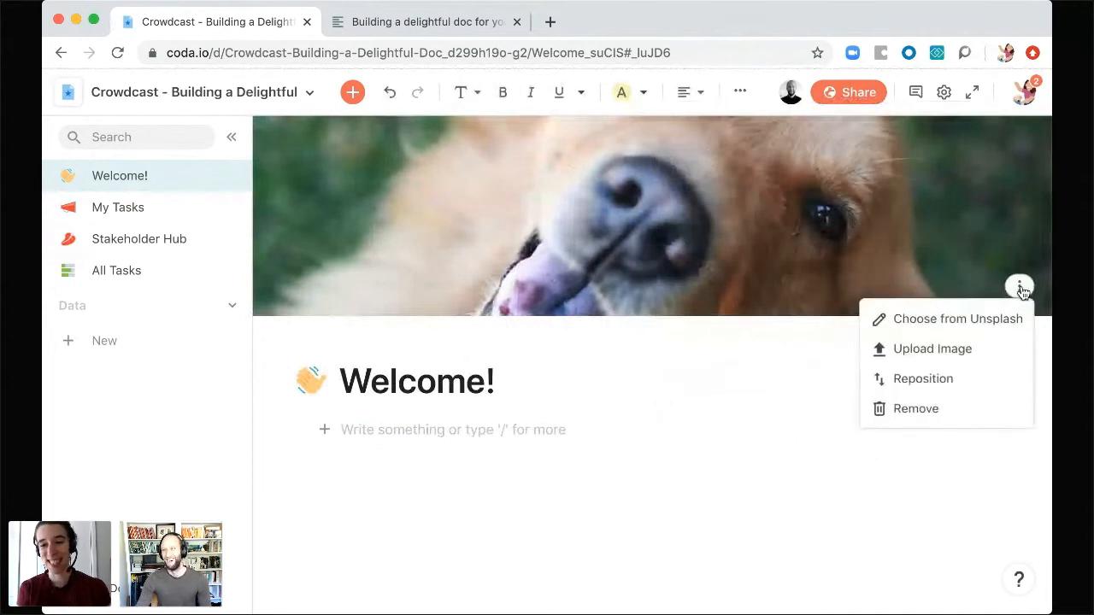
{"action": "left_click", "coordinate": [918, 381]}
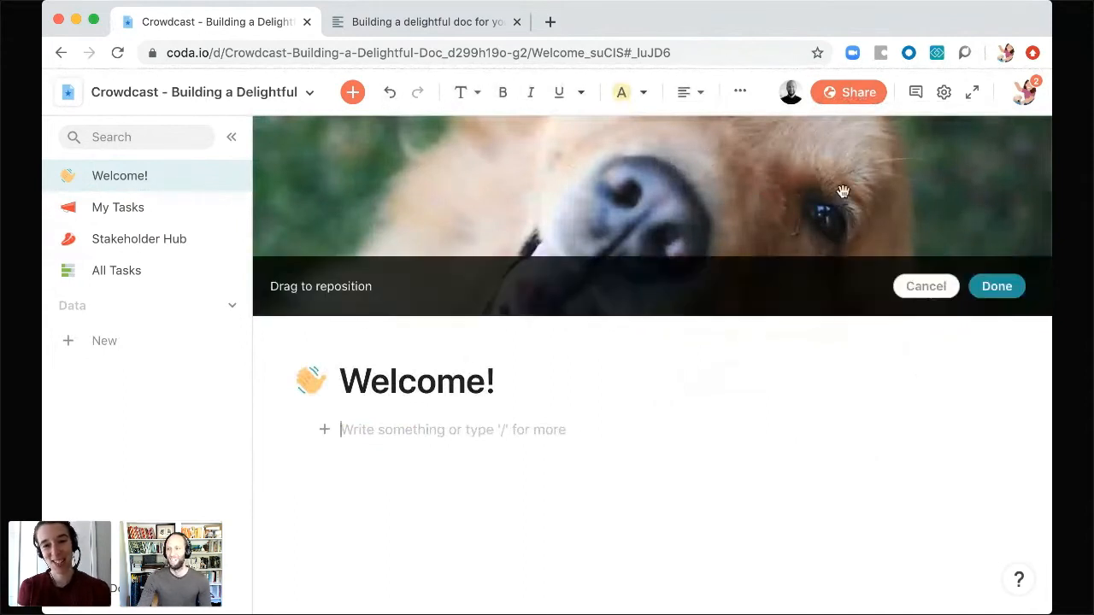
{"action": "left_click_drag", "start_coordinate": [843, 193], "coordinate": [842, 246]}
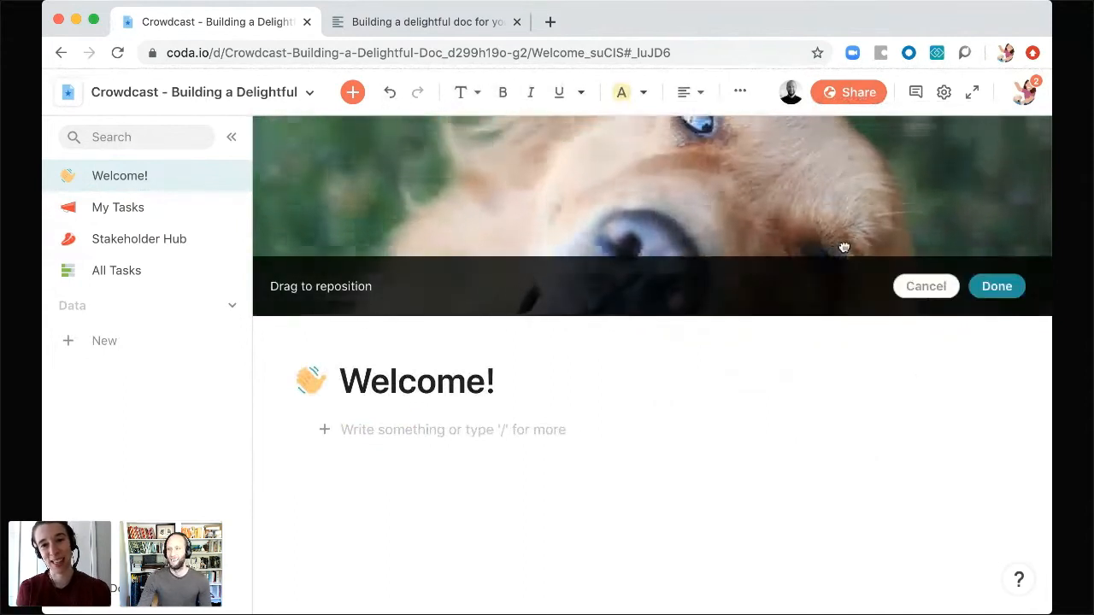
- Replace the Welcome! cover with the Unsplash photo of a handwritten planning sheet on a dark wooden desk
{"action": "left_click", "coordinate": [1014, 292]}
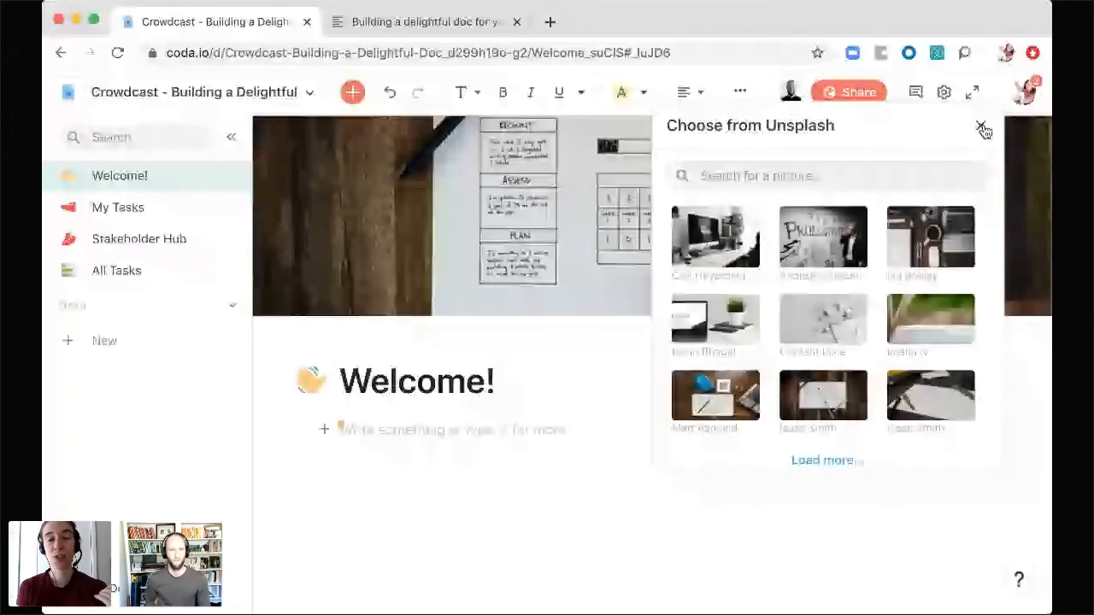
{"action": "left_click", "coordinate": [980, 127]}
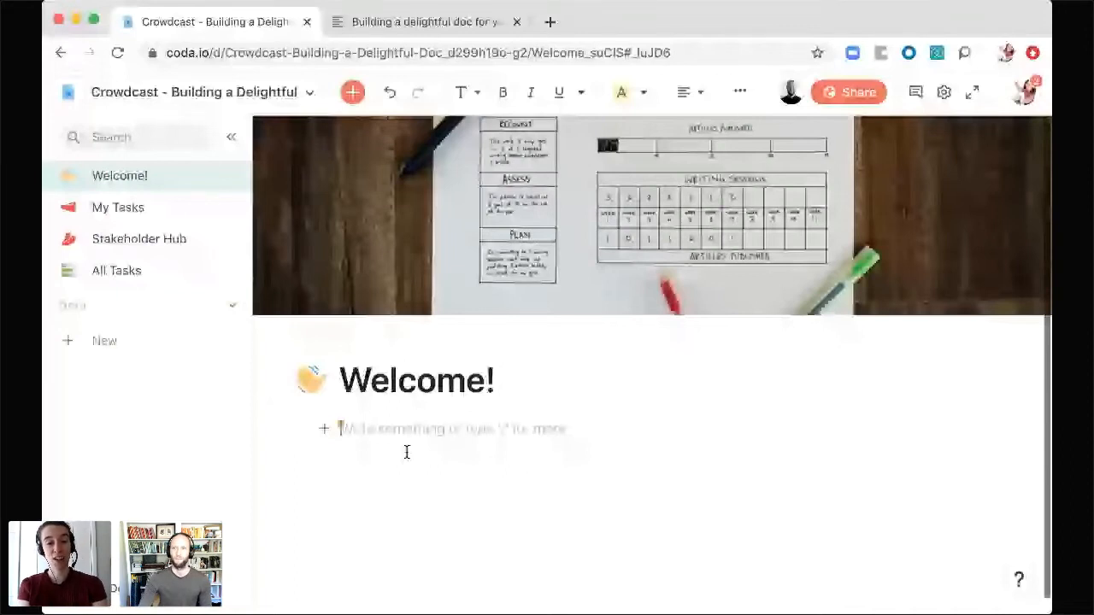
- Write "Welcome to the team tracker! We've got a few areas to help us get the job done." under the Welcome! title
{"action": "type", "text": "Welcome to the team t"}
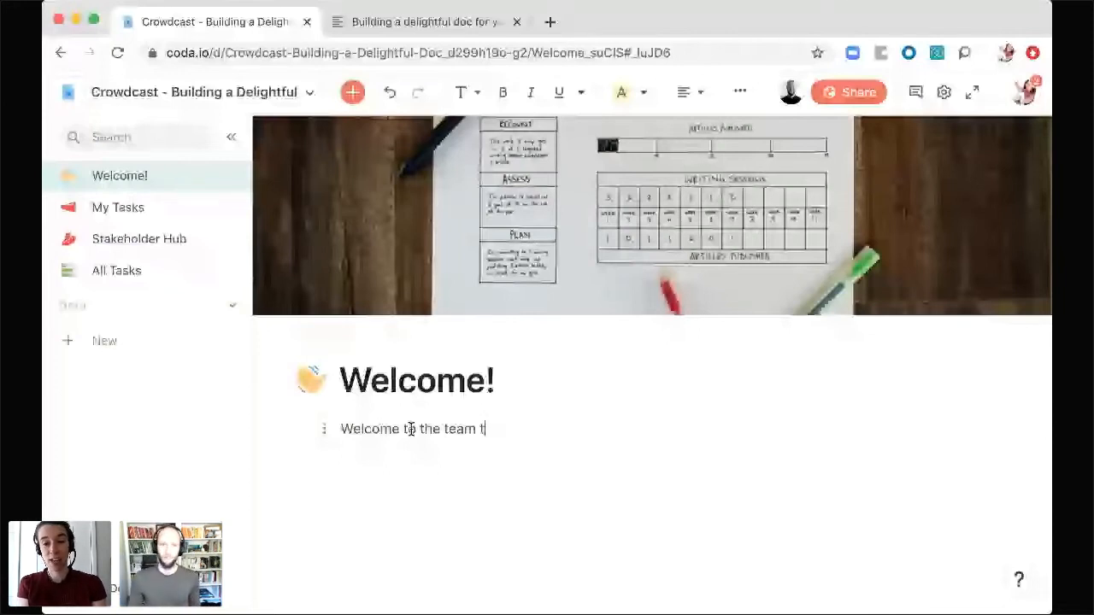
{"action": "type", "text": "racker! We've got a few areas to help us get the "}
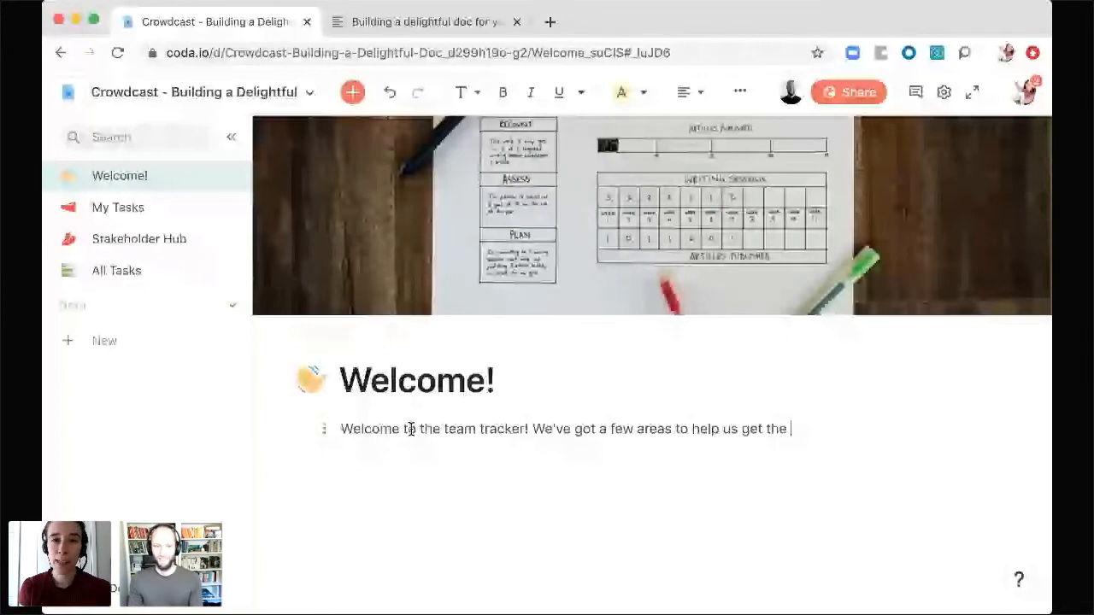
{"action": "type", "text": "job done."}
{"action": "key", "text": "Return"}
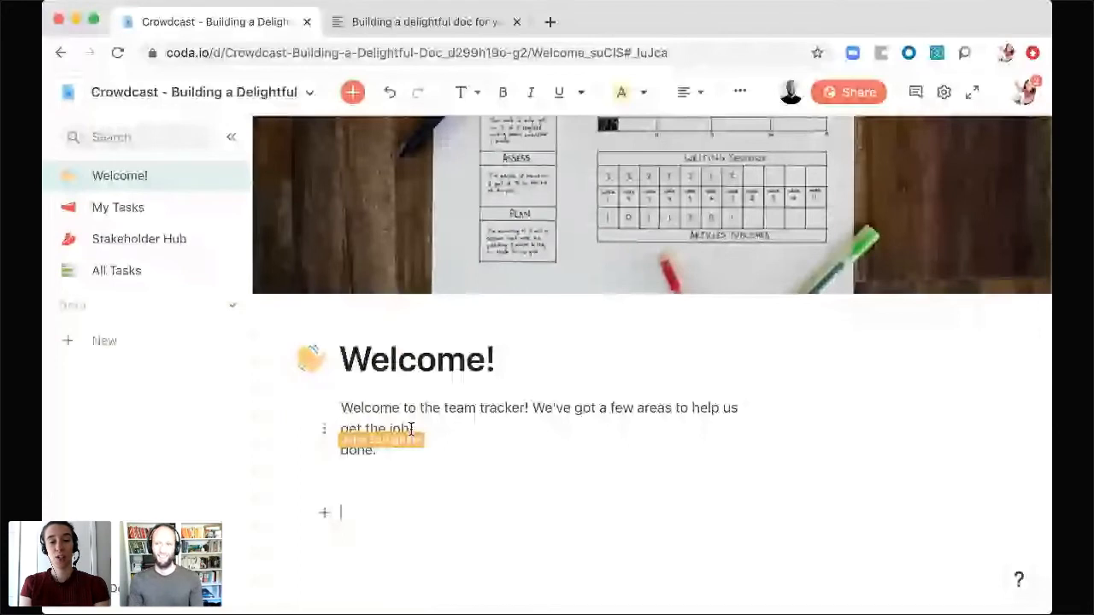
- Add the line "First, check out your own tasks here:" and insert a link to the My Tasks section below it
{"action": "type", "text": "First, check out you"}
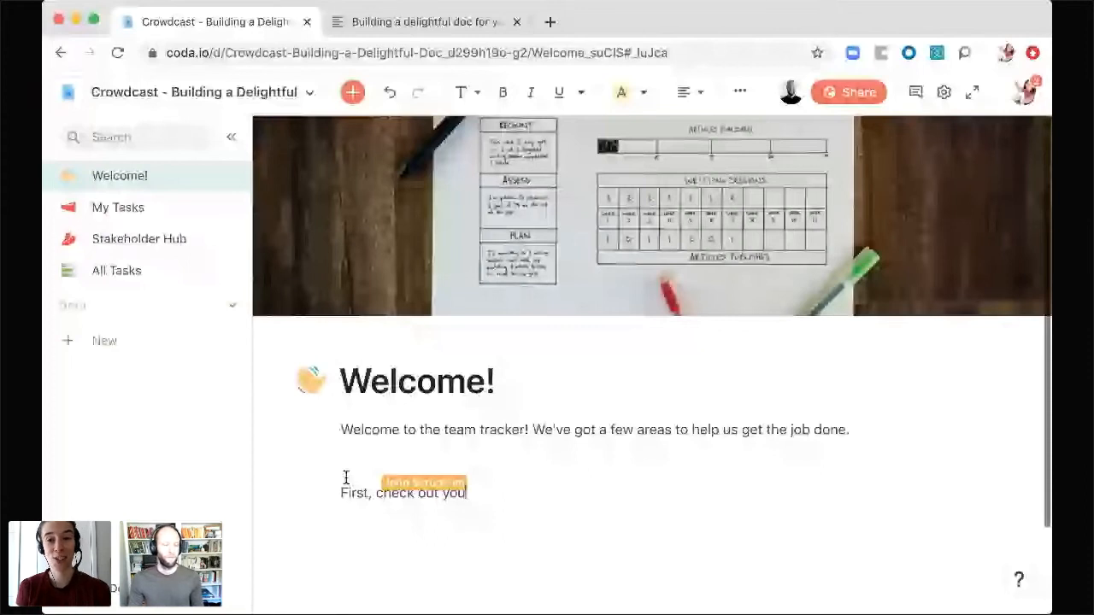
{"action": "type", "text": "r own tasks here:"}
{"action": "key", "text": "Return"}
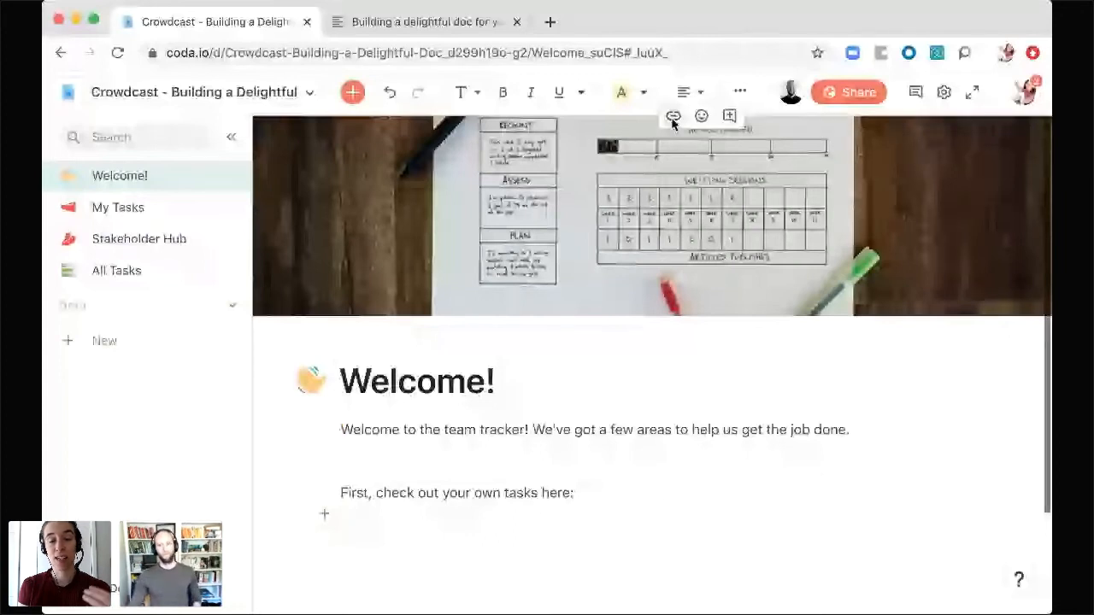
{"action": "left_click", "coordinate": [673, 118]}
{"action": "left_click", "coordinate": [465, 464]}
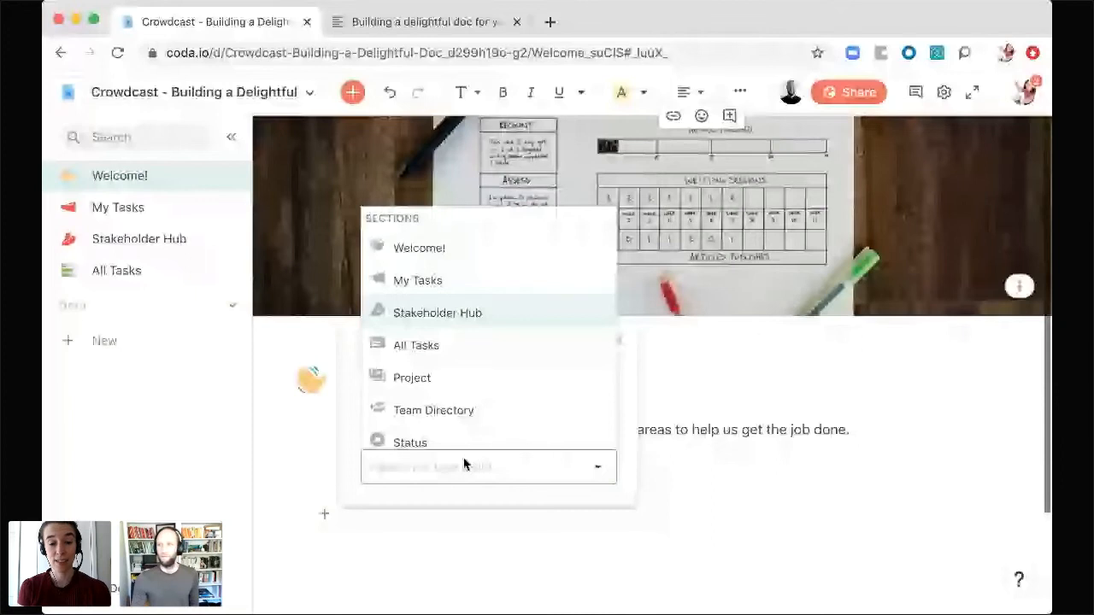
{"action": "left_click", "coordinate": [417, 280]}
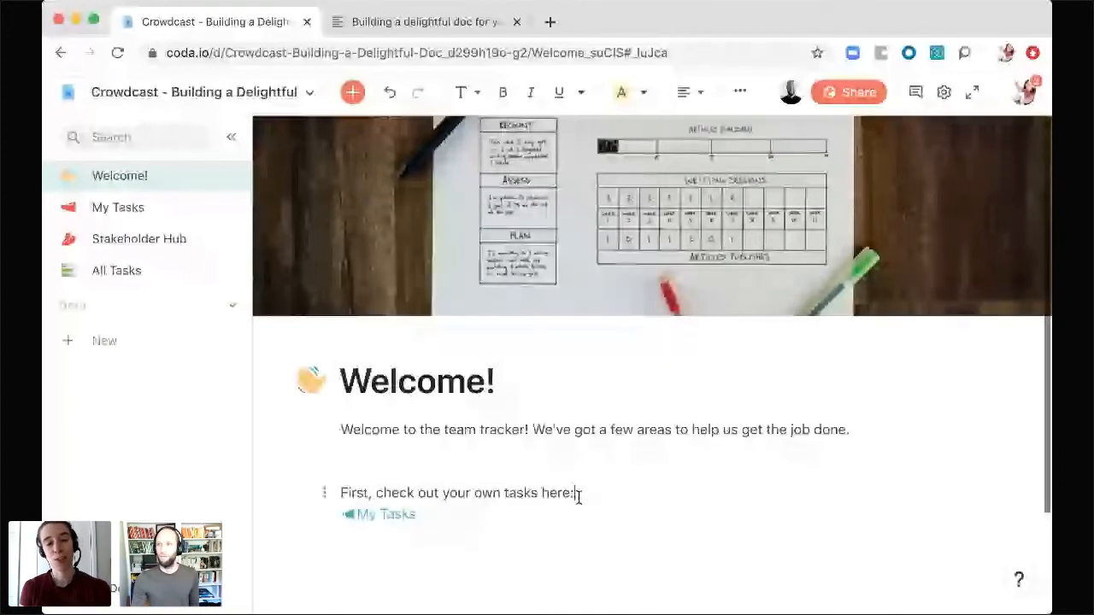
- Change the My Tasks link on the Welcome! page to display as a card
{"action": "scroll", "coordinate": [556, 478], "scroll_direction": "down", "scroll_amount": 3}
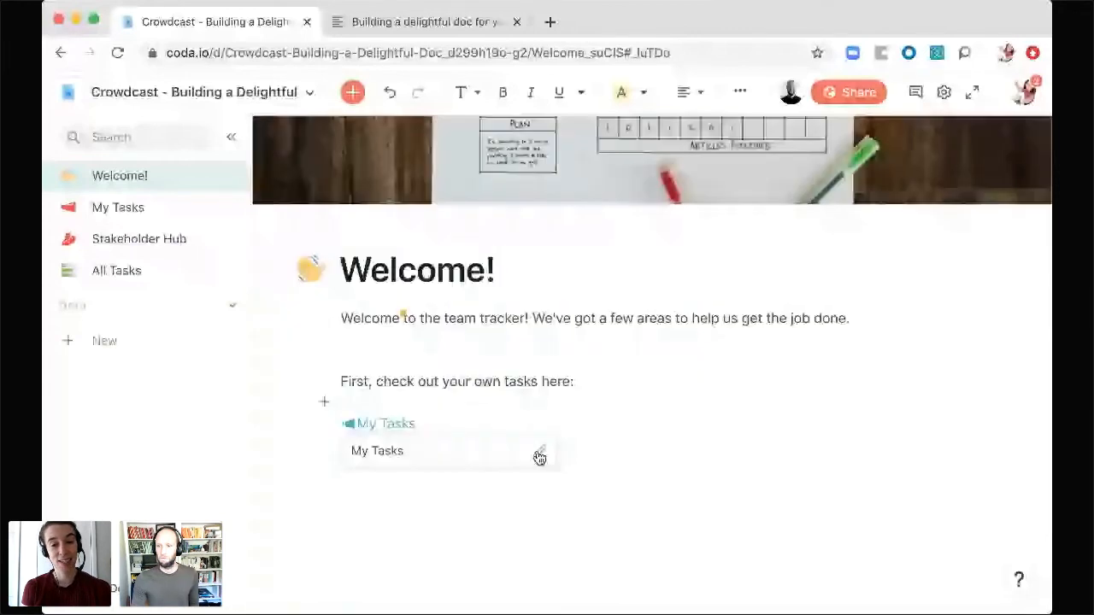
{"action": "left_click", "coordinate": [540, 454]}
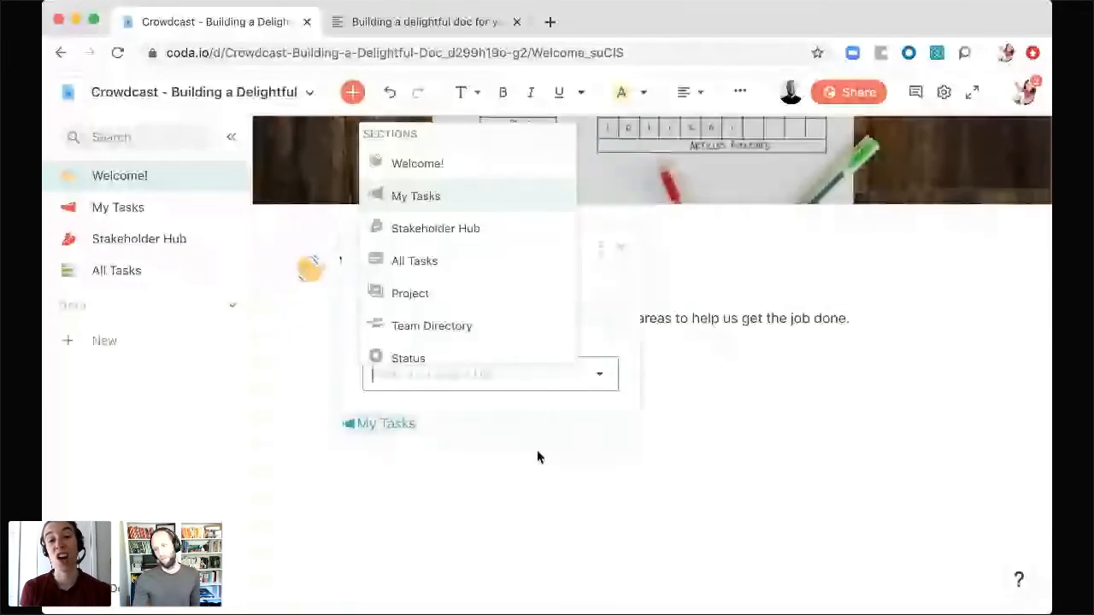
{"action": "left_click", "coordinate": [602, 247]}
{"action": "left_click", "coordinate": [623, 329]}
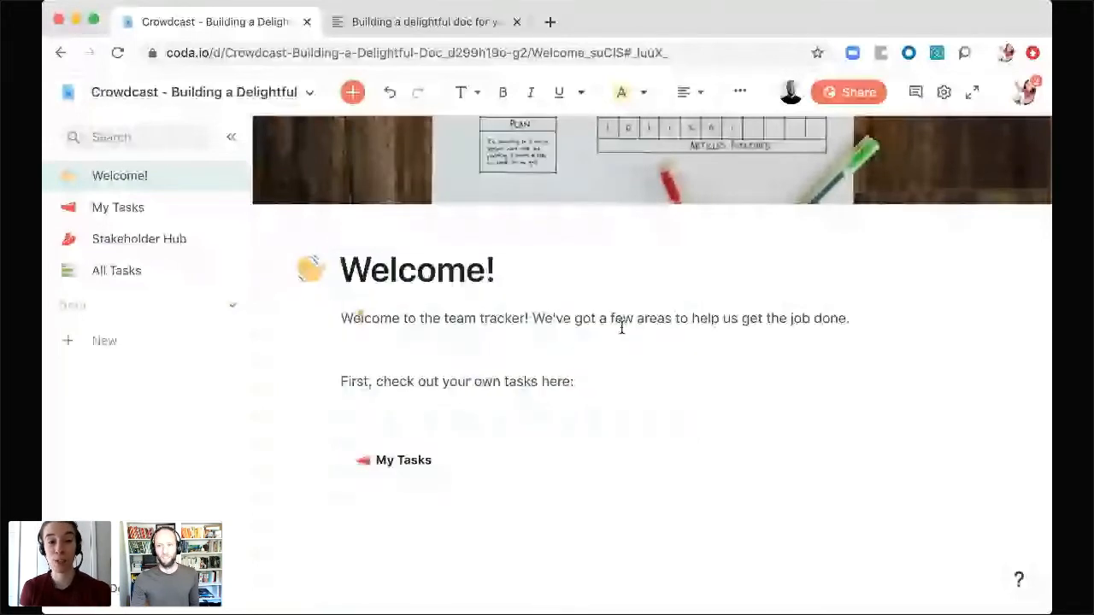
- Add the Unsplash photo of a dark desk with a laptop and coffee cup as the My Tasks section cover
{"action": "left_click", "coordinate": [206, 211]}
{"action": "mouse_move", "coordinate": [398, 147]}
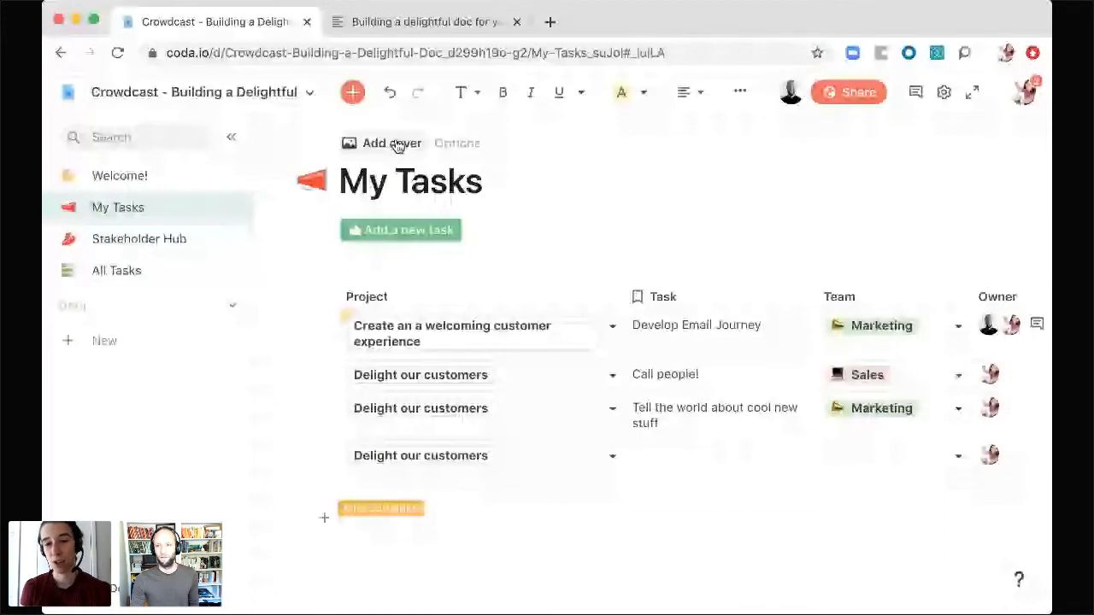
{"action": "left_click", "coordinate": [395, 144]}
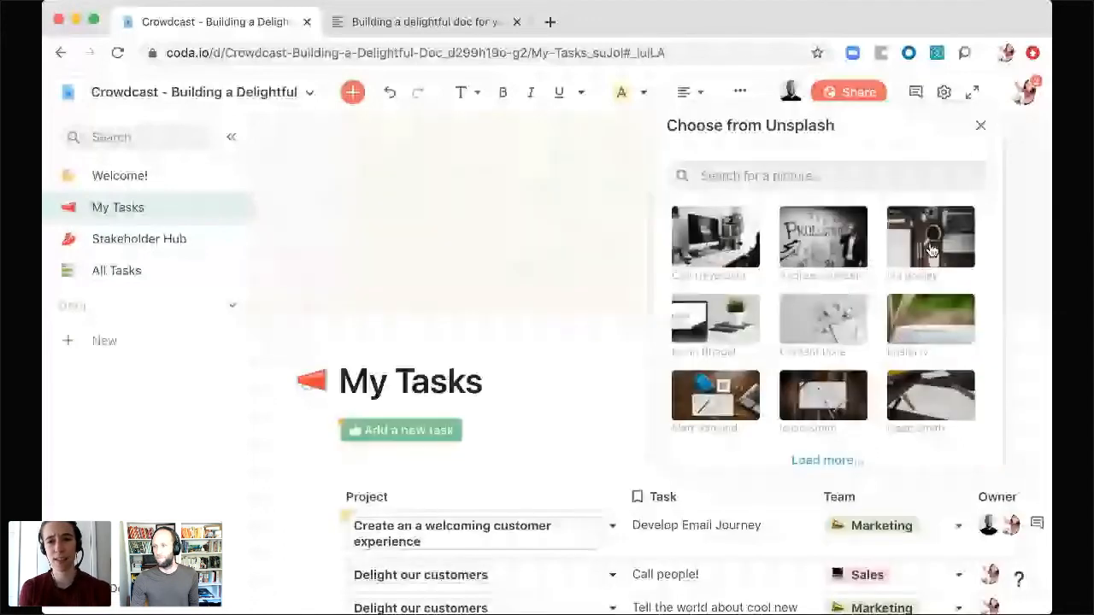
{"action": "left_click", "coordinate": [931, 249]}
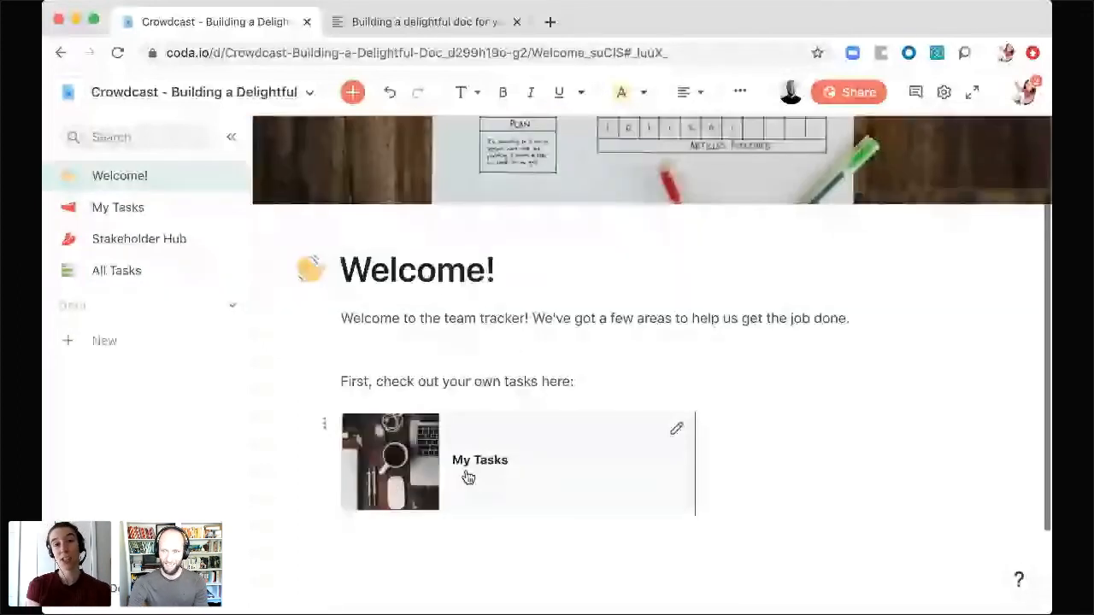
- Add the line "Next check out all the tasks here:" below the My Tasks card on the Welcome! page
{"action": "left_click", "coordinate": [822, 487]}
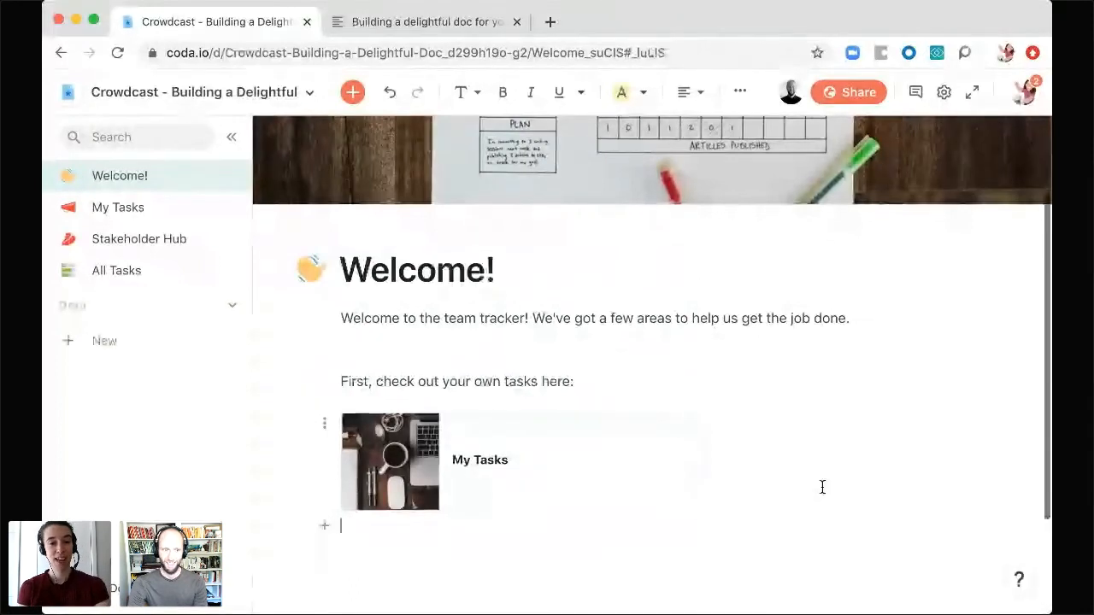
{"action": "type", "text": "Next "}
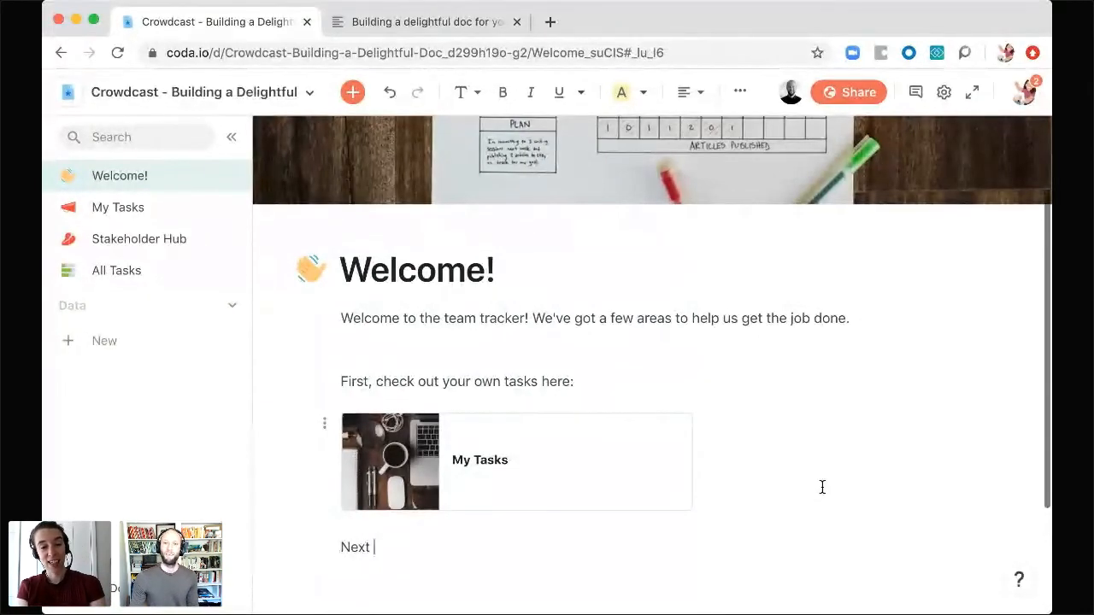
{"action": "type", "text": "check out all the tasks here:"}
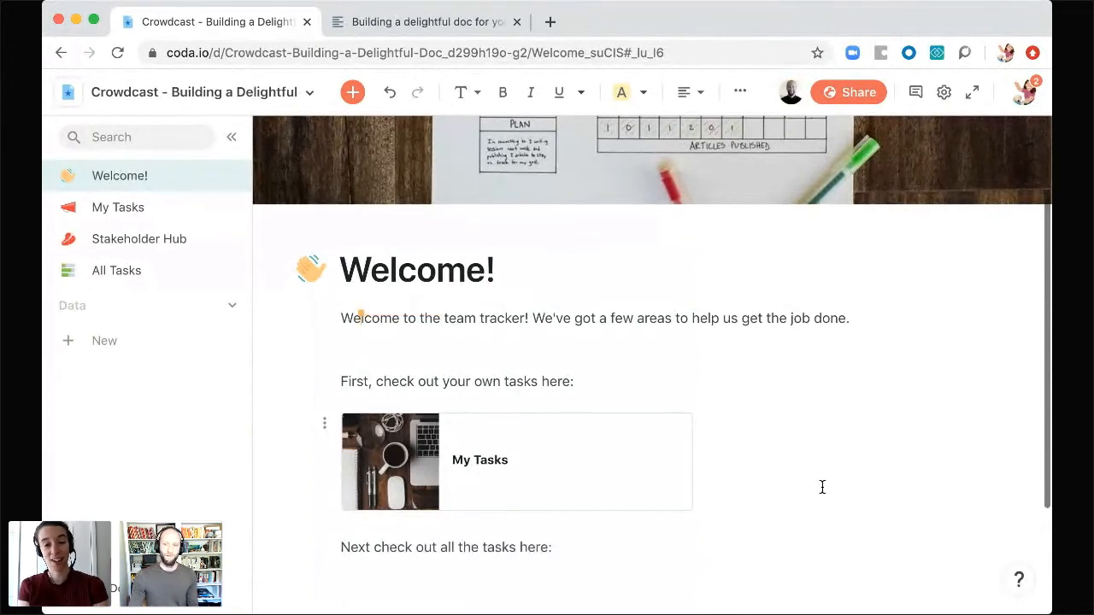
{"action": "key", "text": "Return"}
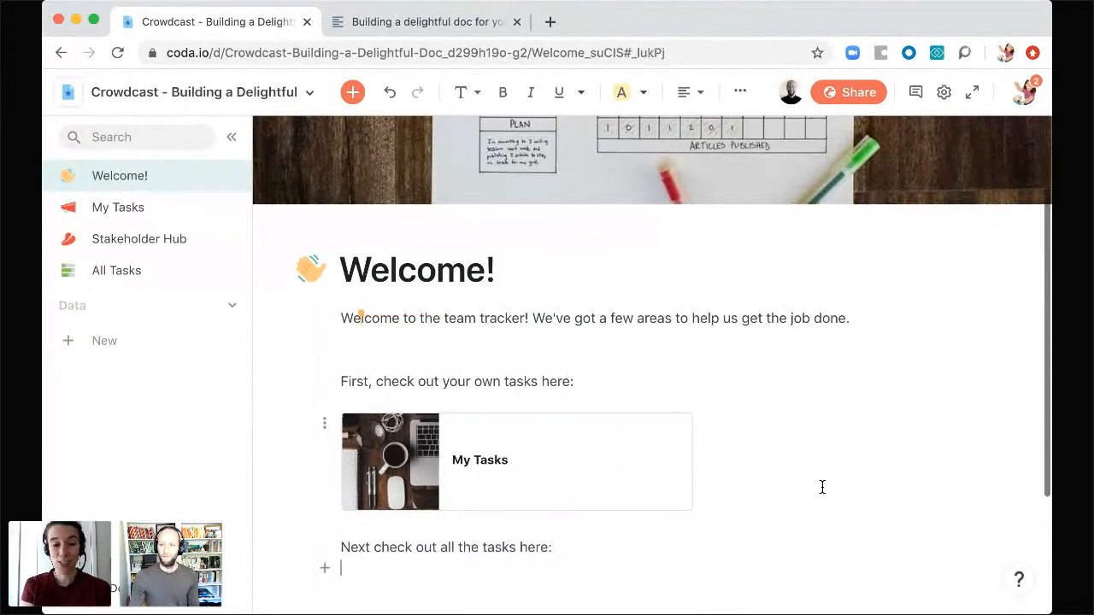
- Insert a link to the All Tasks section below the "Next check out all the tasks here:" line
{"action": "left_click", "coordinate": [741, 92]}
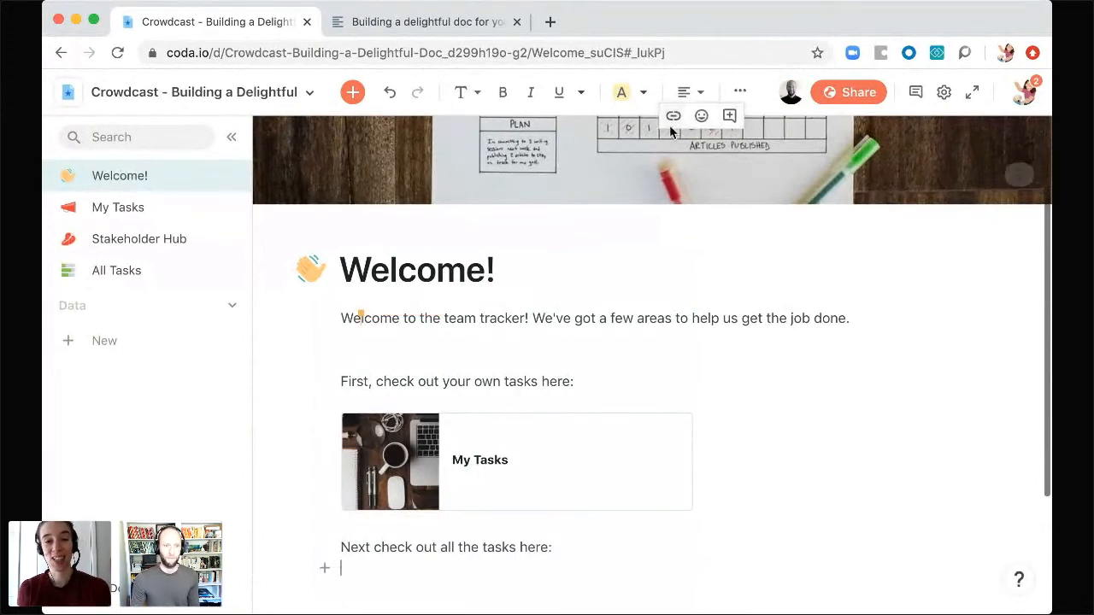
{"action": "left_click", "coordinate": [374, 577]}
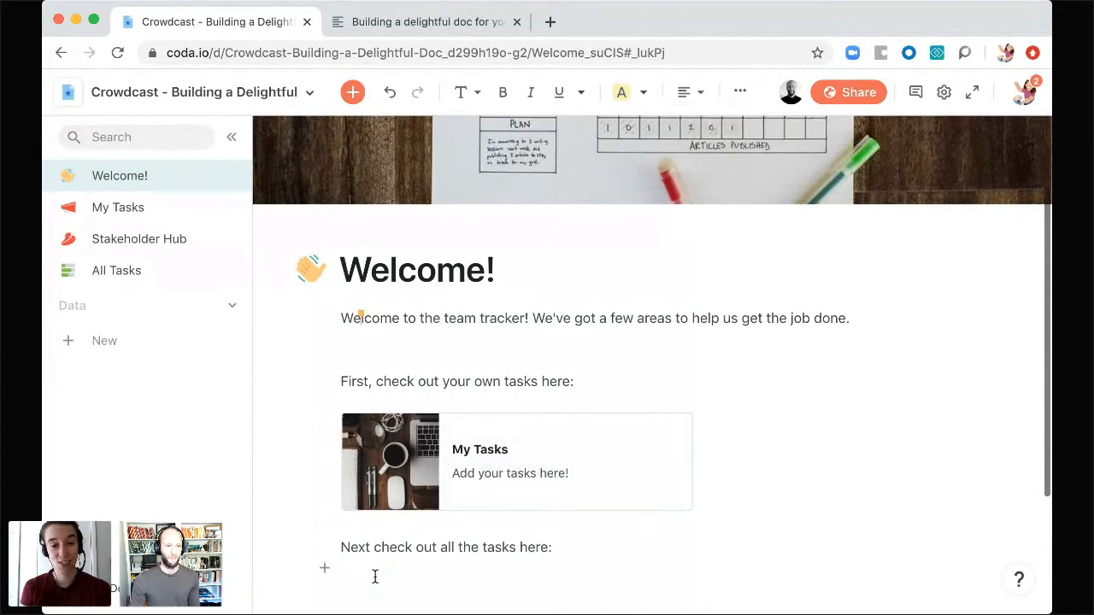
{"action": "scroll", "coordinate": [359, 581], "scroll_direction": "down", "scroll_amount": 1}
{"action": "scroll", "coordinate": [672, 234], "scroll_direction": "down", "scroll_amount": 3}
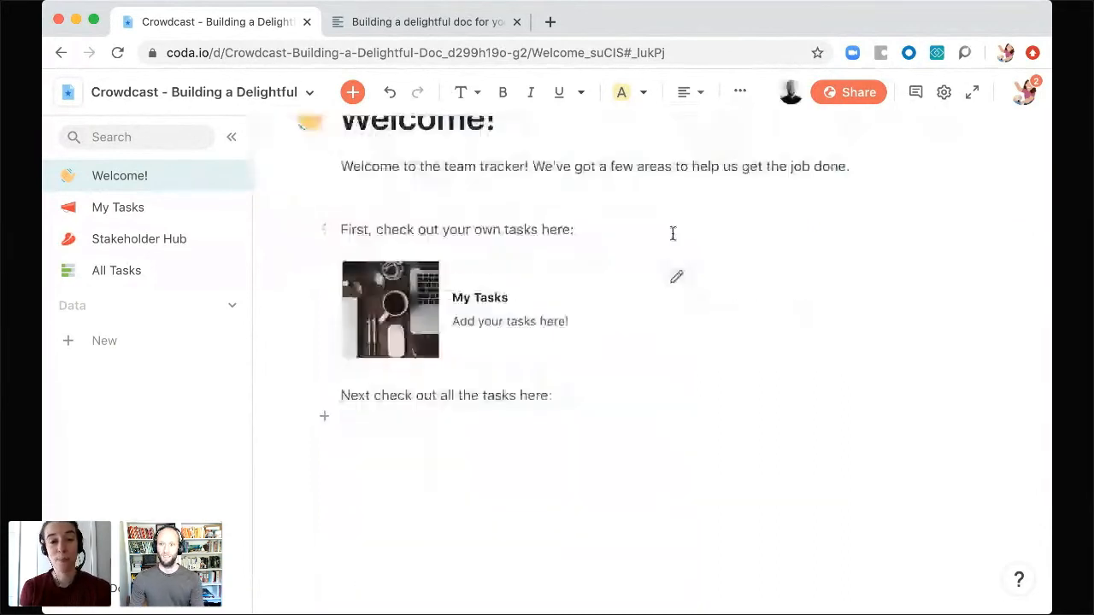
{"action": "left_click", "coordinate": [739, 96]}
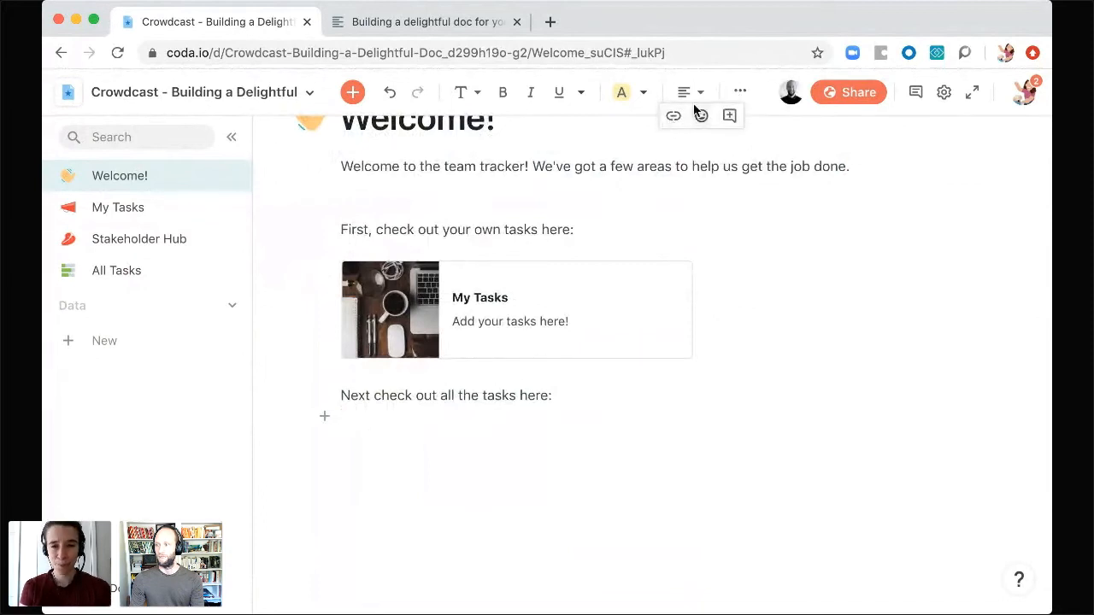
{"action": "left_click", "coordinate": [673, 116]}
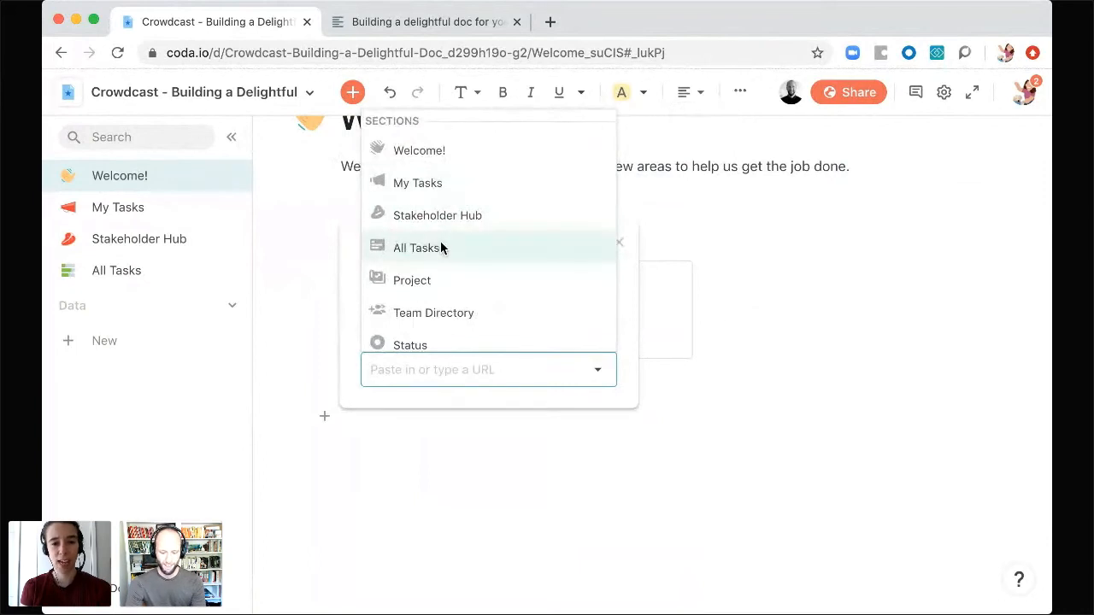
{"action": "left_click", "coordinate": [440, 245]}
- Change the All Tasks link on the Welcome! page to display as a card
{"action": "mouse_move", "coordinate": [395, 422]}
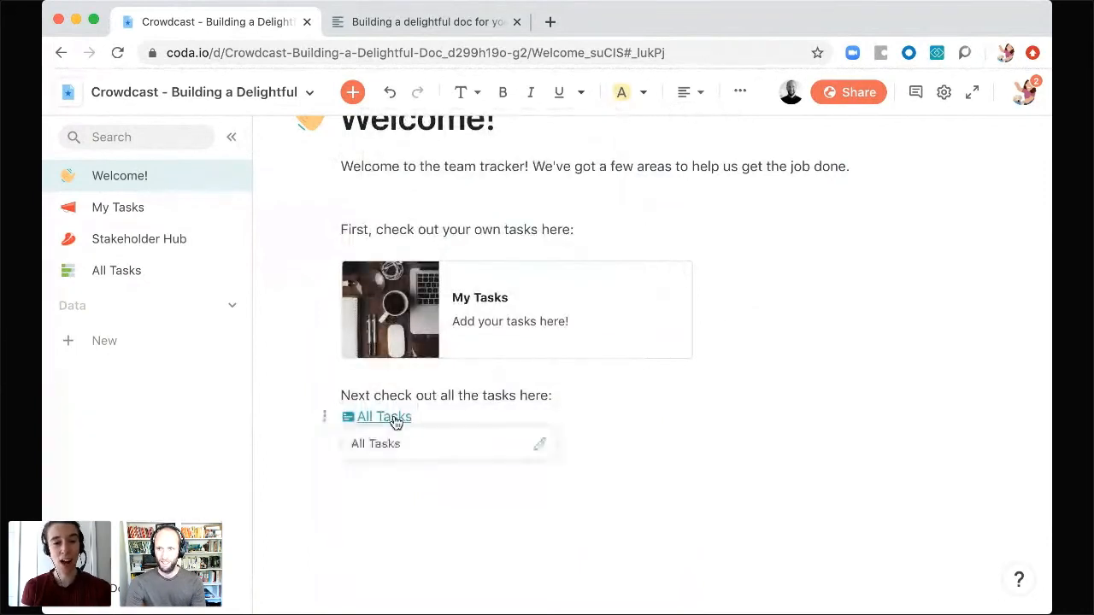
{"action": "left_click", "coordinate": [539, 446]}
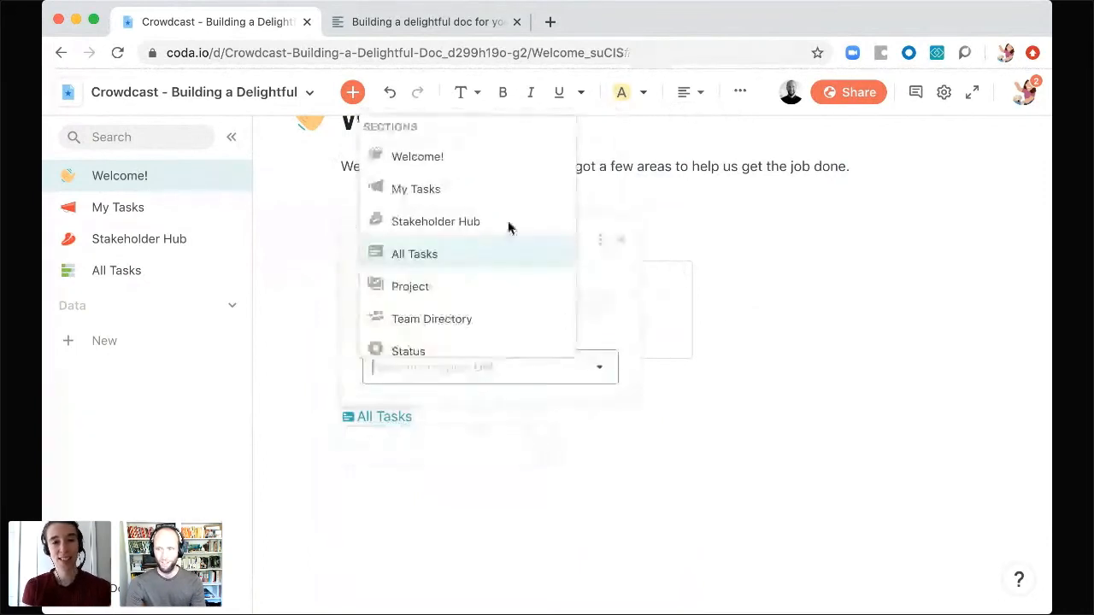
{"action": "left_click", "coordinate": [629, 297]}
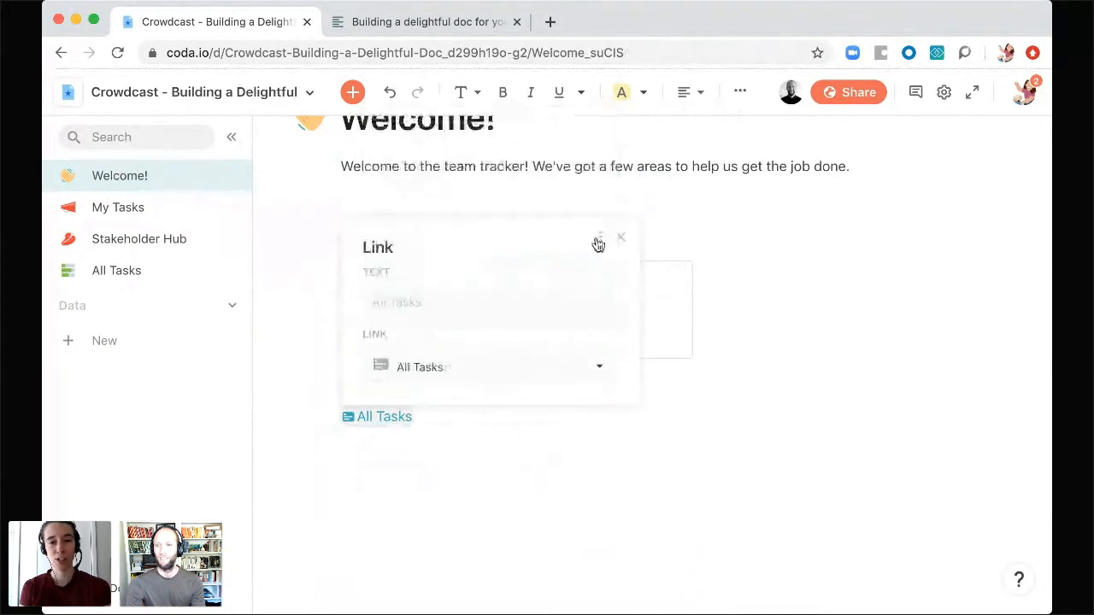
{"action": "left_click", "coordinate": [595, 243]}
{"action": "left_click", "coordinate": [612, 325]}
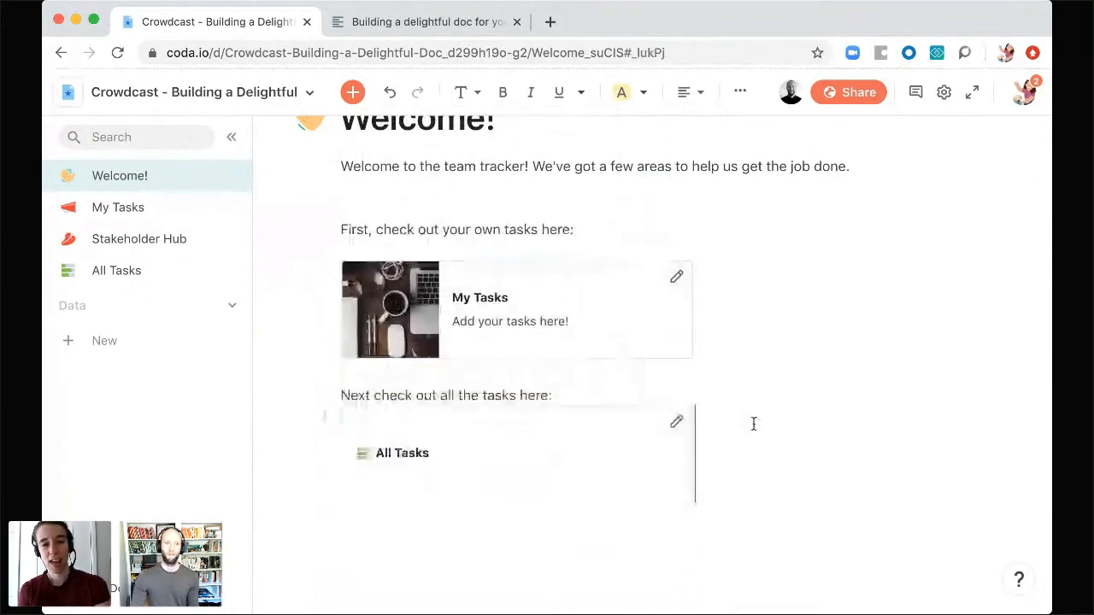
- Add the Unsplash photo of a hand-drawn line graph with pens and a ruler as the All Tasks section cover
{"action": "left_click", "coordinate": [142, 271]}
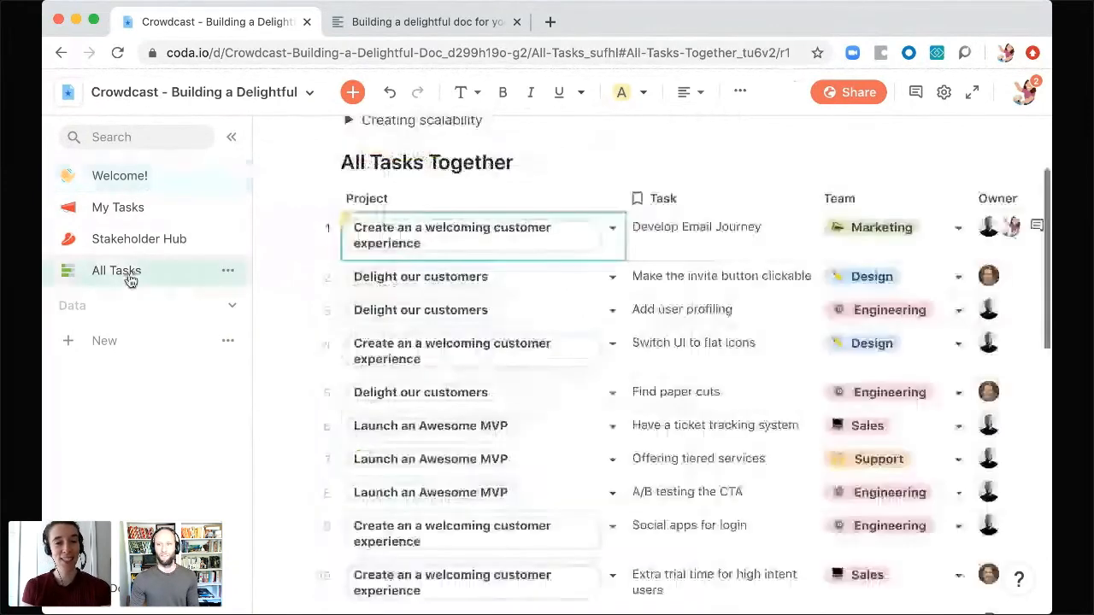
{"action": "scroll", "coordinate": [637, 261], "scroll_direction": "up", "scroll_amount": 2}
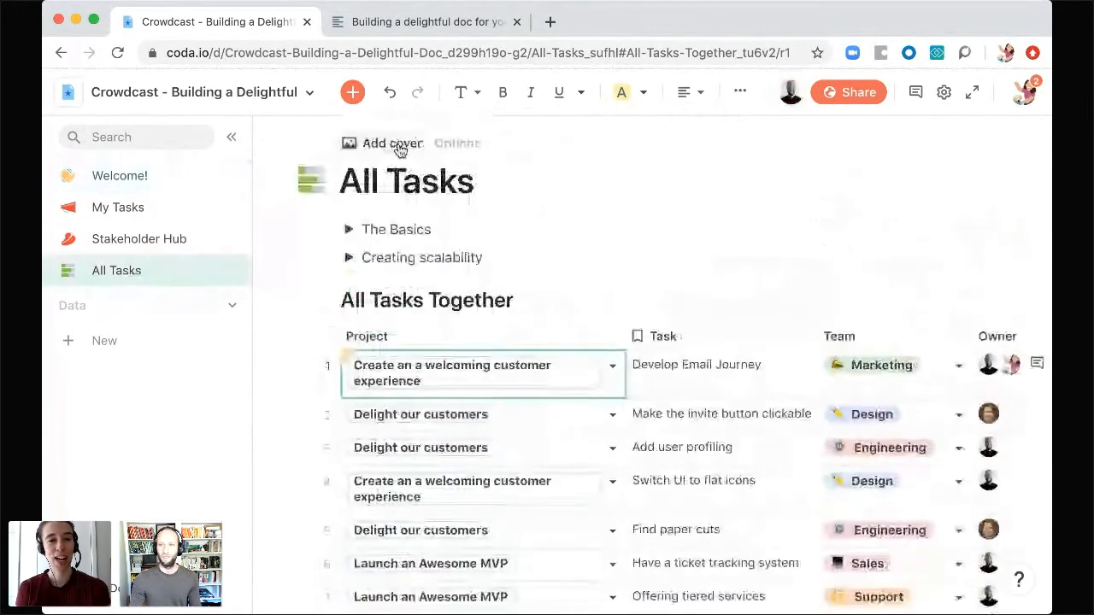
{"action": "left_click", "coordinate": [398, 146]}
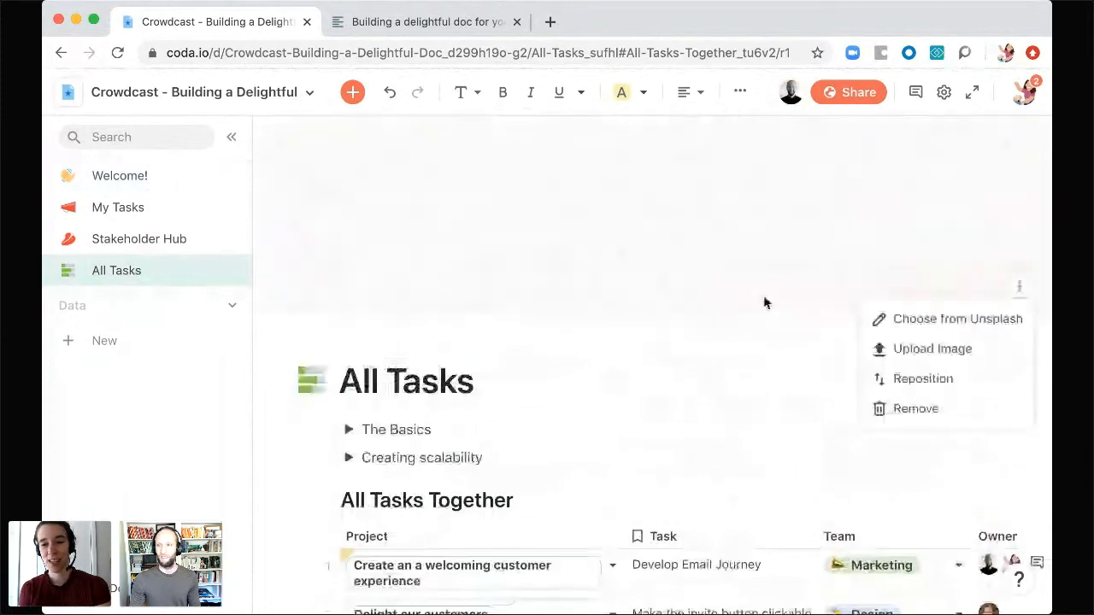
{"action": "left_click", "coordinate": [911, 321]}
{"action": "left_click", "coordinate": [824, 325]}
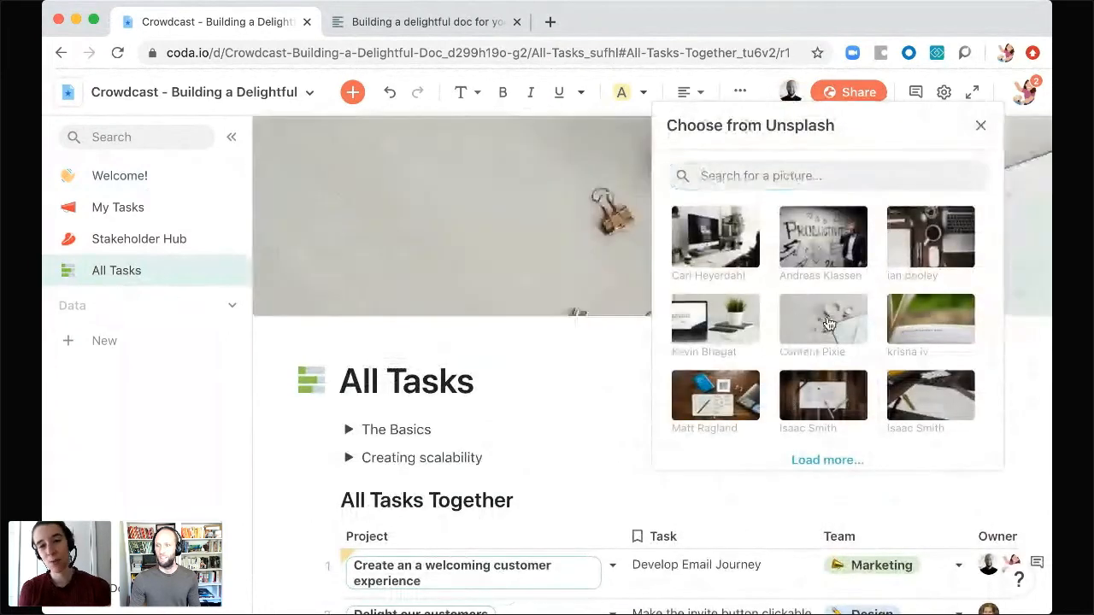
{"action": "left_click", "coordinate": [929, 395]}
{"action": "left_click", "coordinate": [980, 126]}
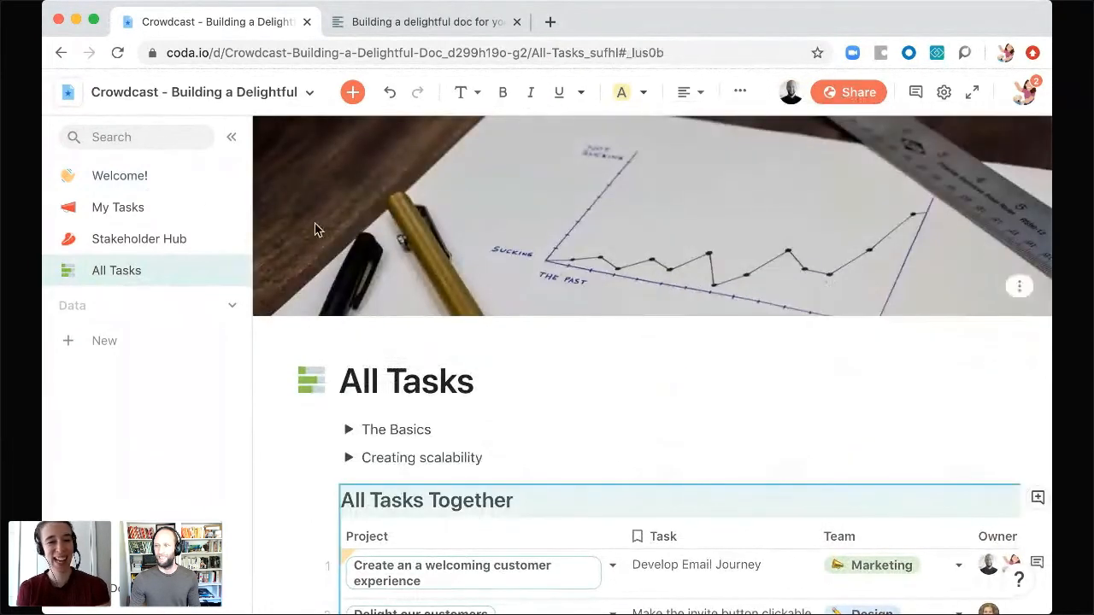
- Return to the Welcome! section and open its section options with the section list collapsed
{"action": "left_click", "coordinate": [150, 178]}
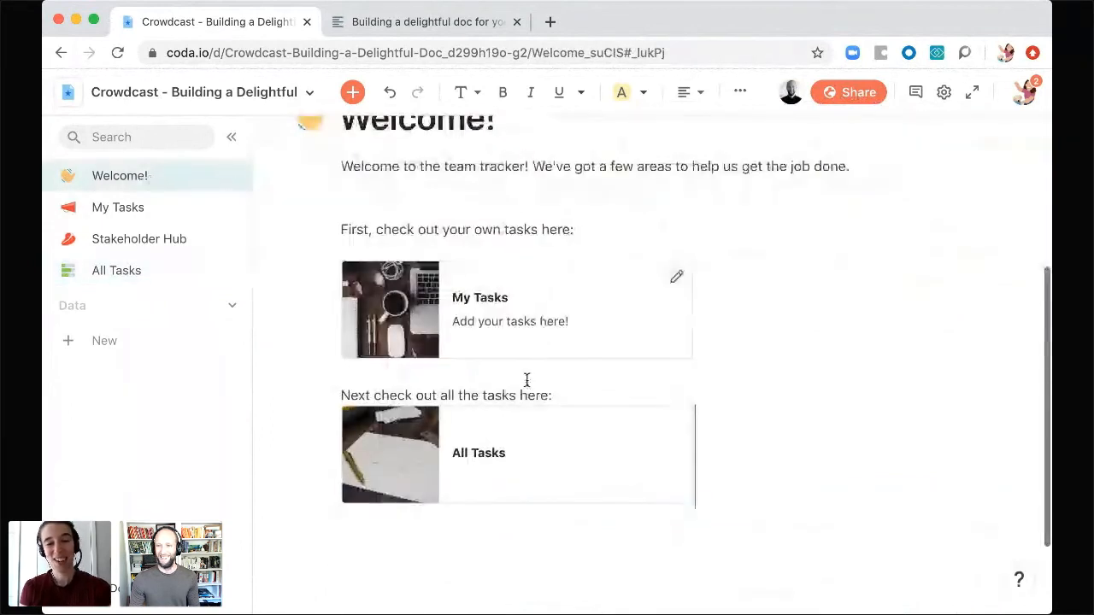
{"action": "scroll", "coordinate": [821, 427], "scroll_direction": "up", "scroll_amount": 1}
{"action": "scroll", "coordinate": [822, 426], "scroll_direction": "up", "scroll_amount": 3}
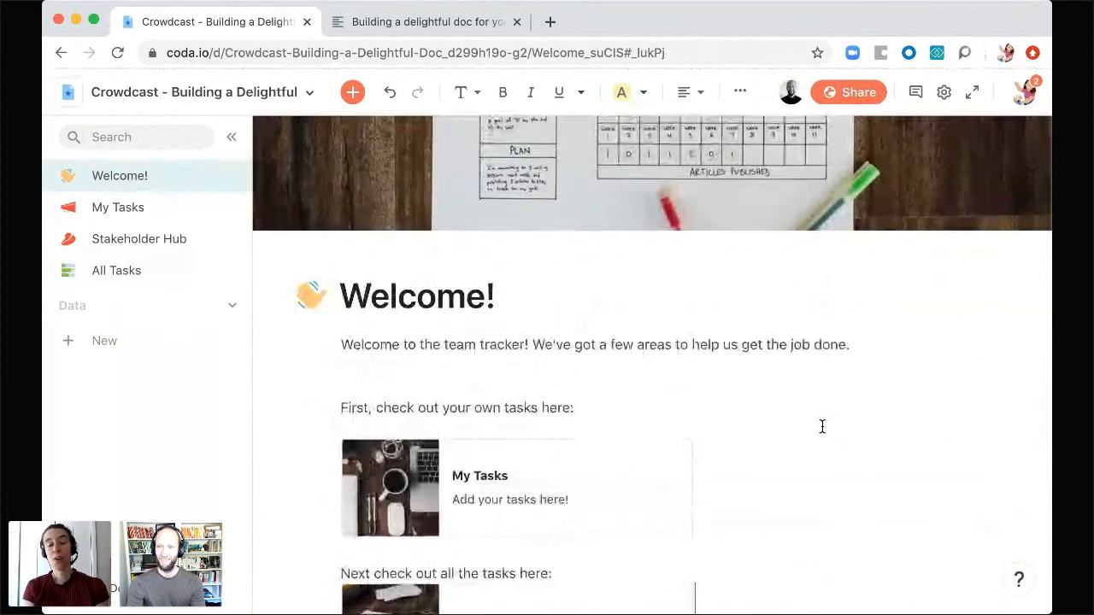
{"action": "scroll", "coordinate": [822, 427], "scroll_direction": "down", "scroll_amount": 1}
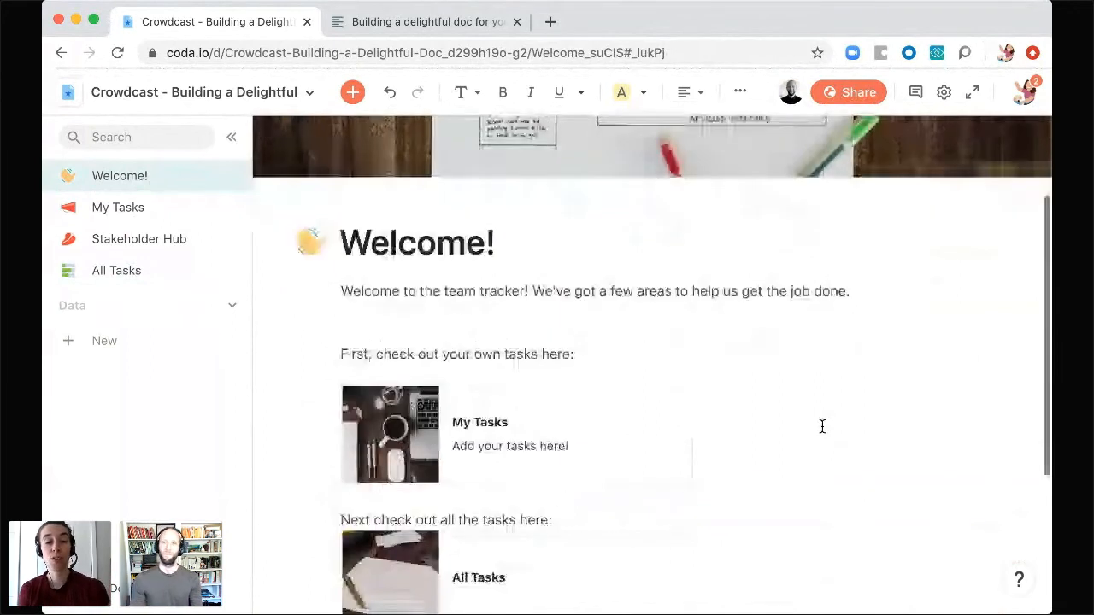
{"action": "scroll", "coordinate": [822, 426], "scroll_direction": "up", "scroll_amount": 1}
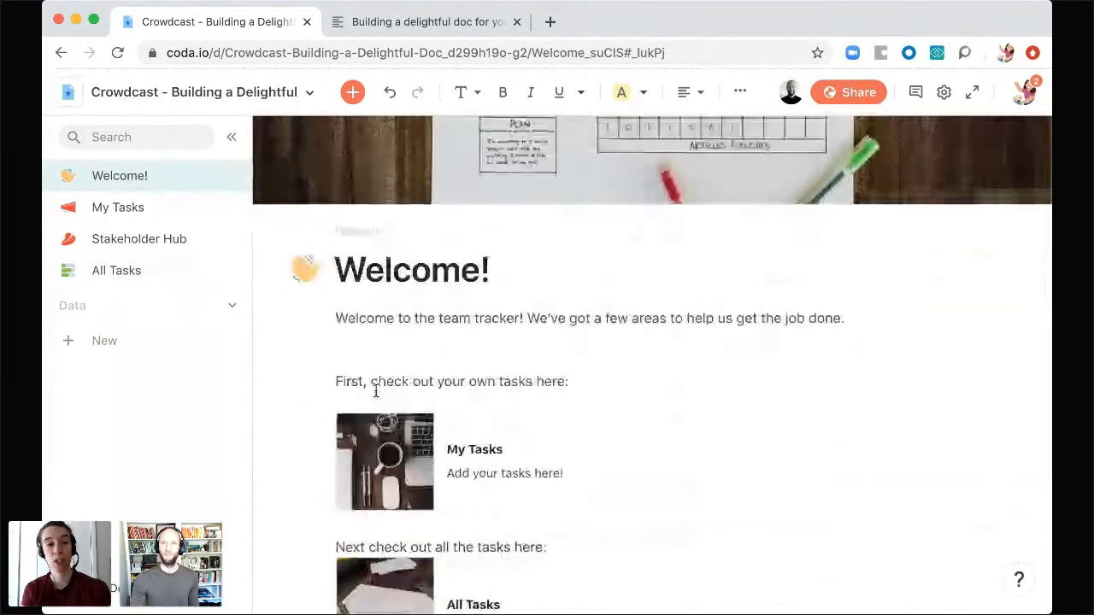
{"action": "left_click", "coordinate": [231, 138]}
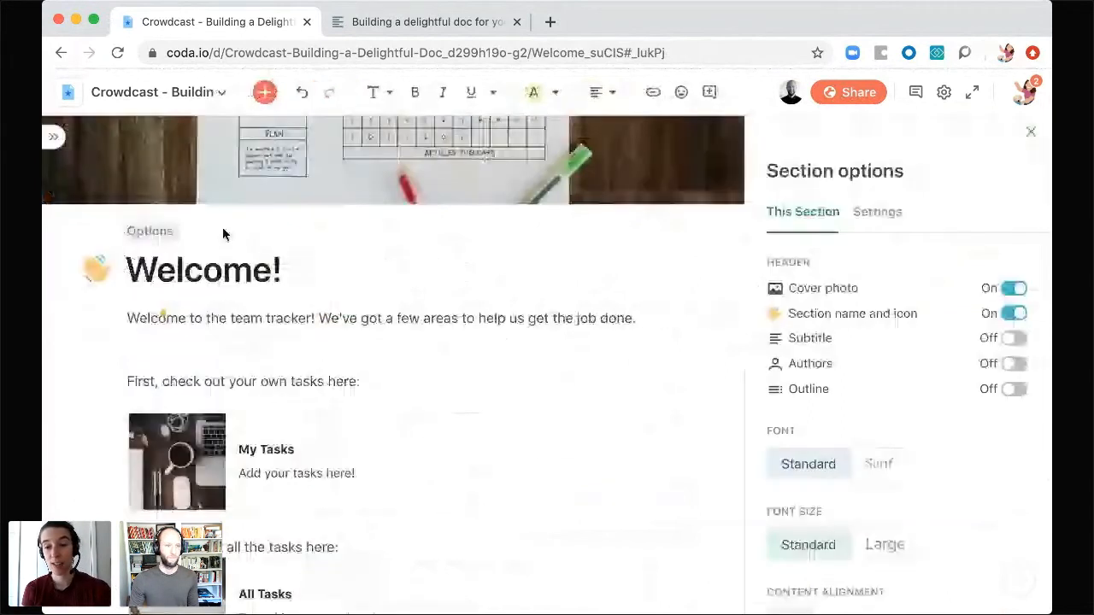
- Try the Subtitle and Outline header options on the Welcome! section, switching each back off
{"action": "left_click", "coordinate": [1008, 340]}
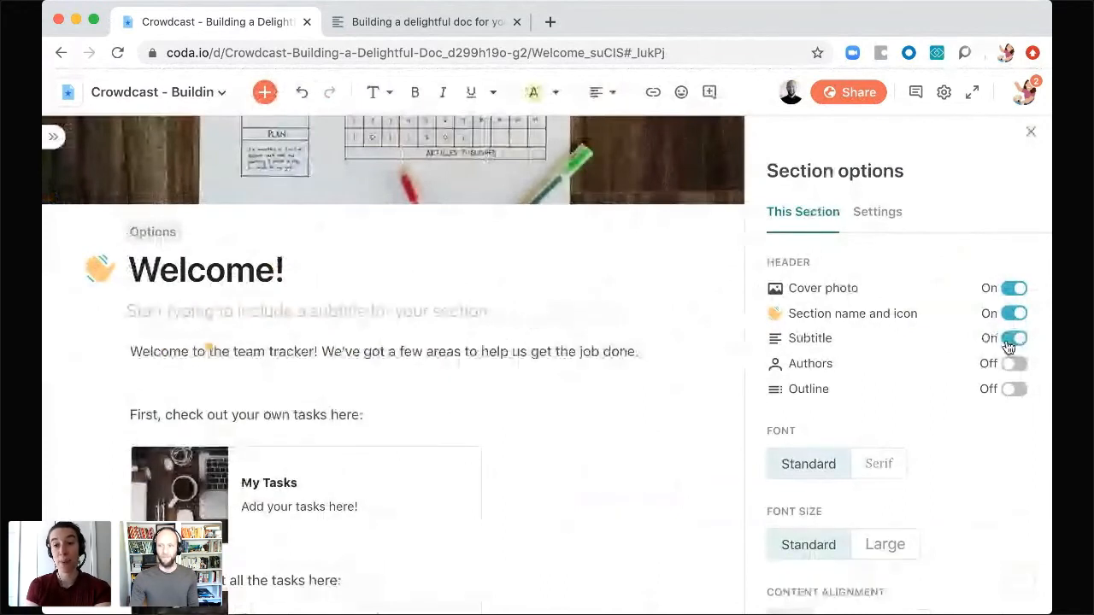
{"action": "left_click", "coordinate": [1010, 340]}
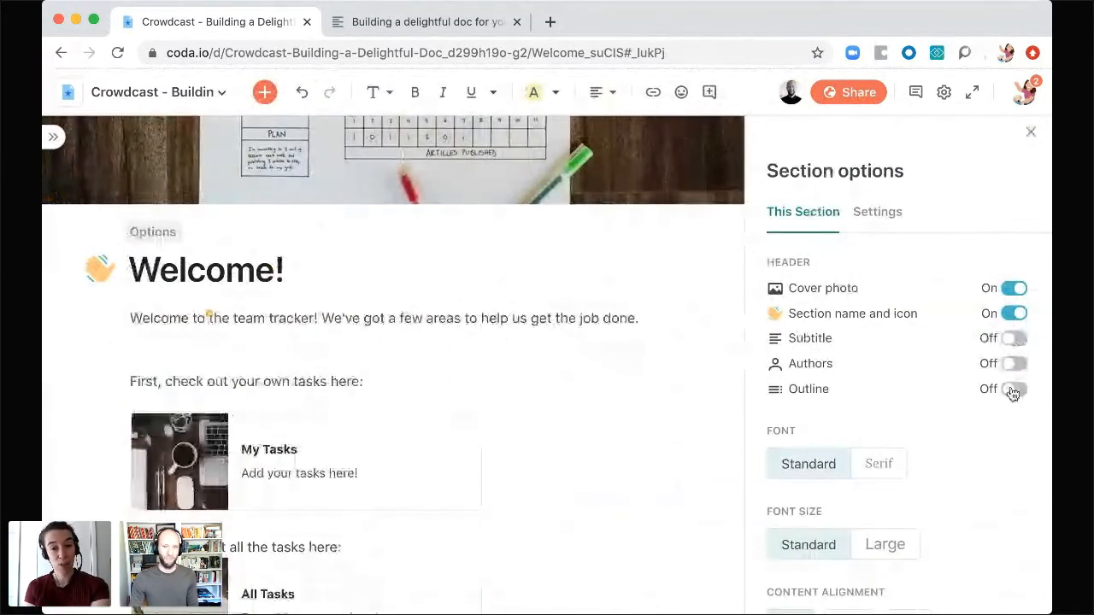
{"action": "left_click", "coordinate": [1012, 391]}
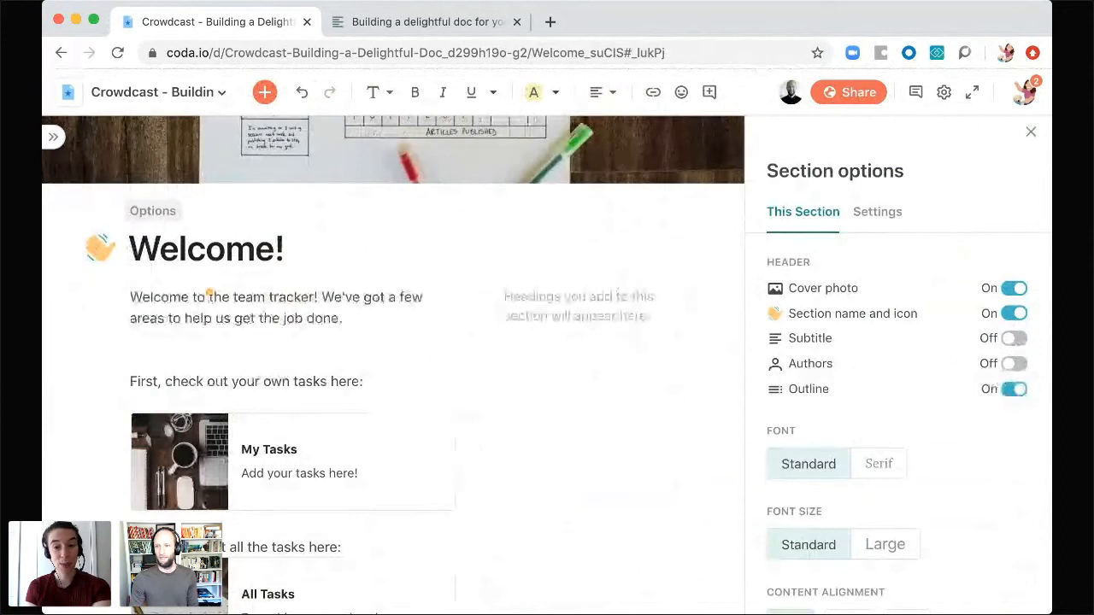
{"action": "left_click", "coordinate": [1012, 390]}
- Turn on Authors in the Welcome! section header and set the section font to Serif
{"action": "left_click", "coordinate": [1013, 366]}
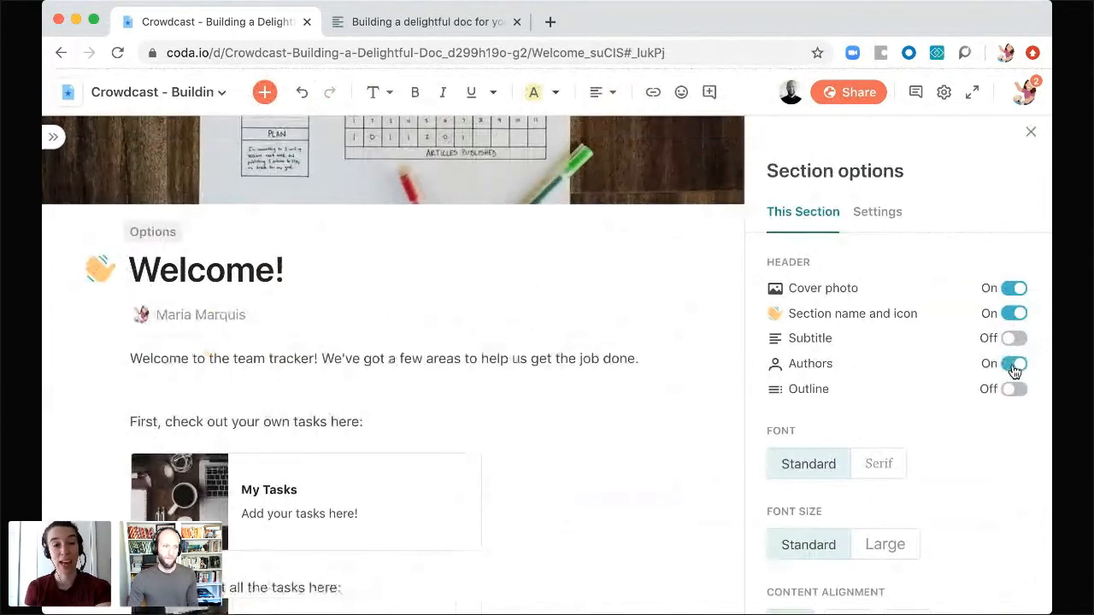
{"action": "scroll", "coordinate": [988, 446], "scroll_direction": "down", "scroll_amount": 1}
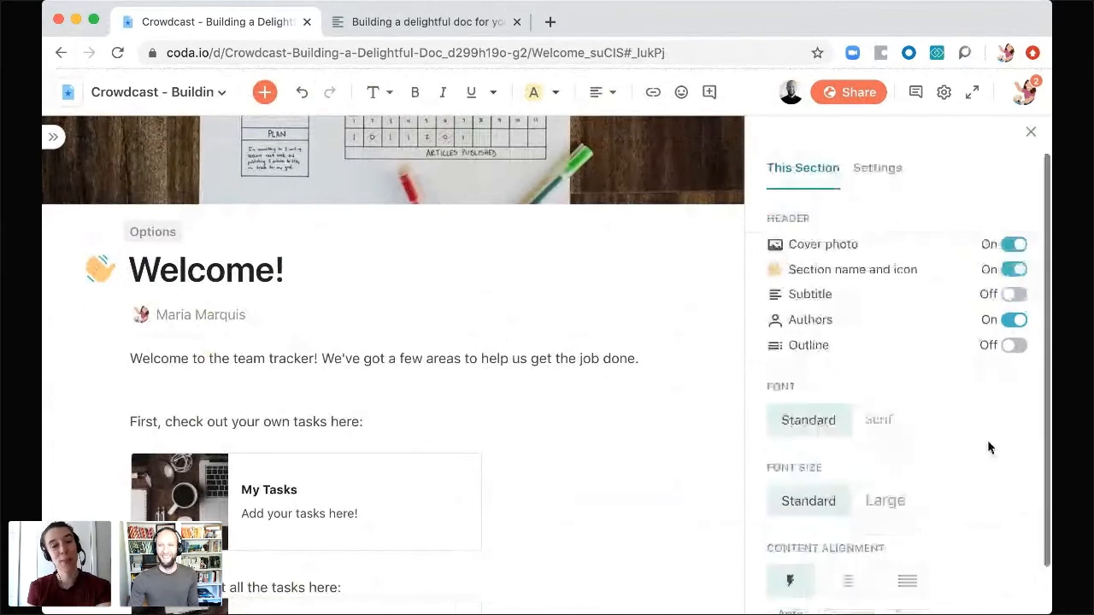
{"action": "scroll", "coordinate": [989, 448], "scroll_direction": "down", "scroll_amount": 1}
{"action": "left_click", "coordinate": [878, 377]}
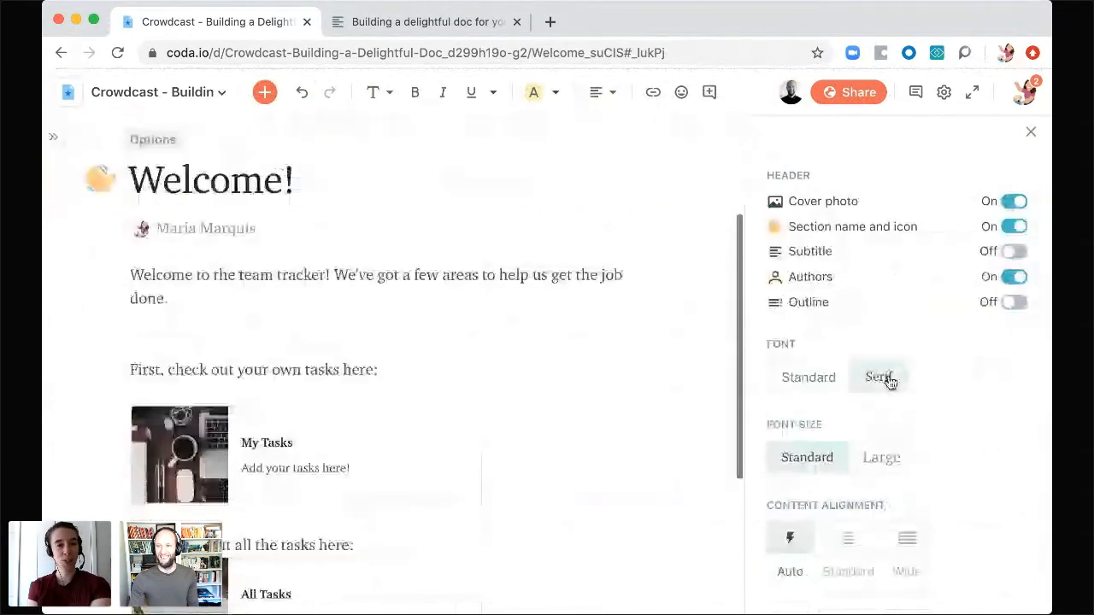
- Close the section options and review the Welcome! section from its cover photo and authors down to the section cards
{"action": "left_click", "coordinate": [1031, 132]}
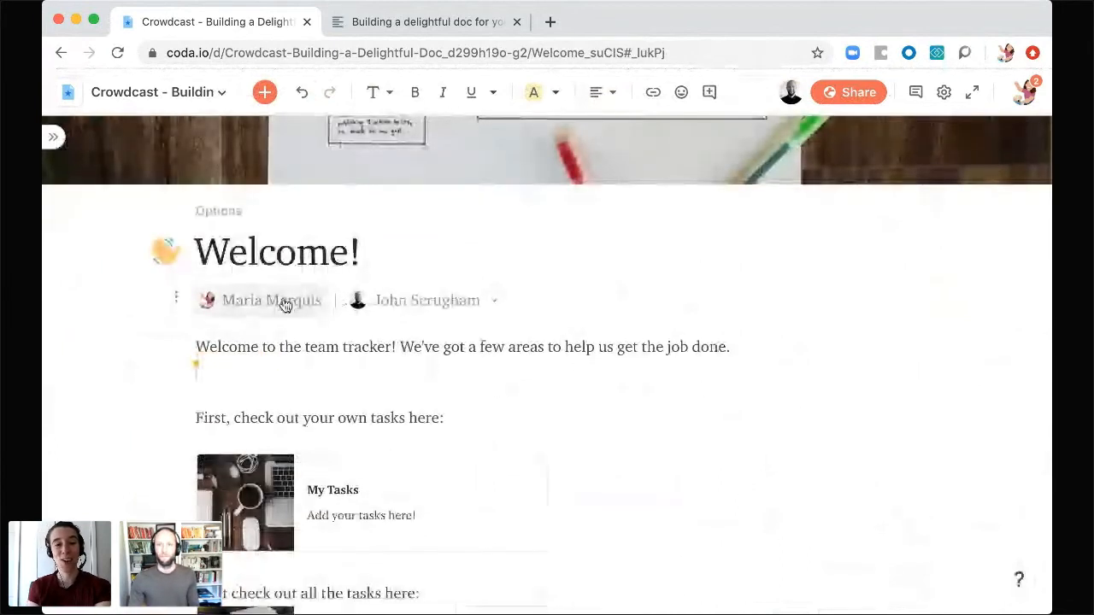
{"action": "mouse_move", "coordinate": [427, 303]}
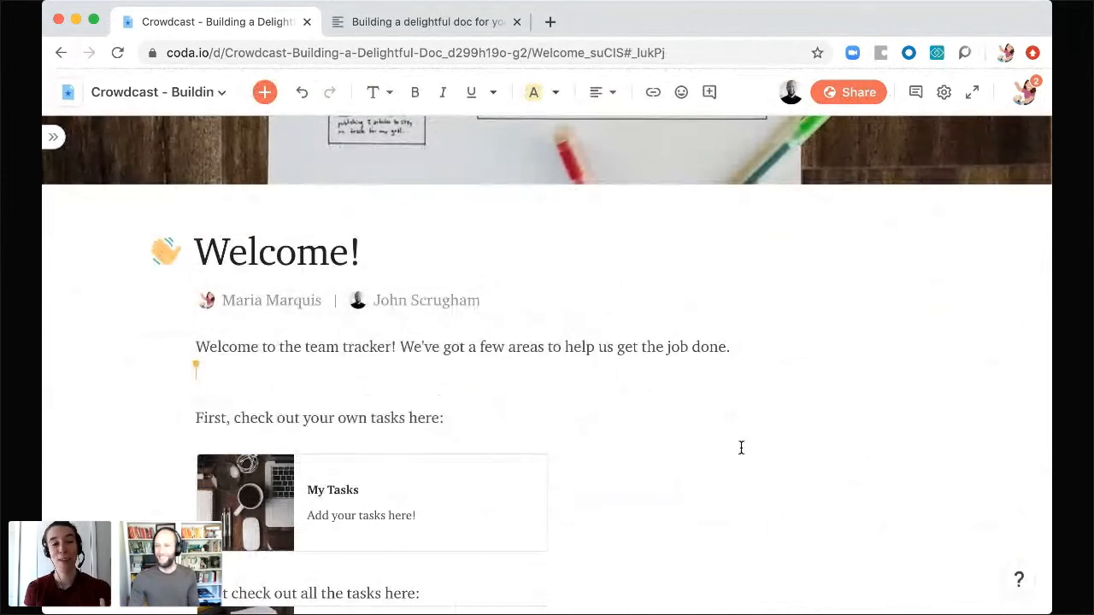
{"action": "scroll", "coordinate": [741, 447], "scroll_direction": "up", "scroll_amount": 3}
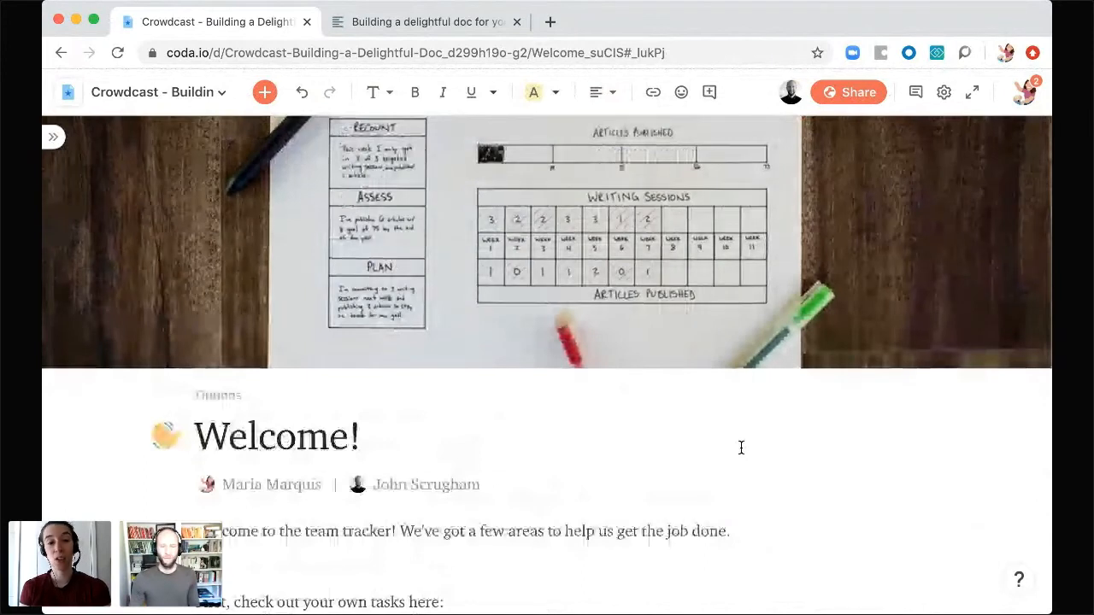
{"action": "scroll", "coordinate": [740, 447], "scroll_direction": "down", "scroll_amount": 7}
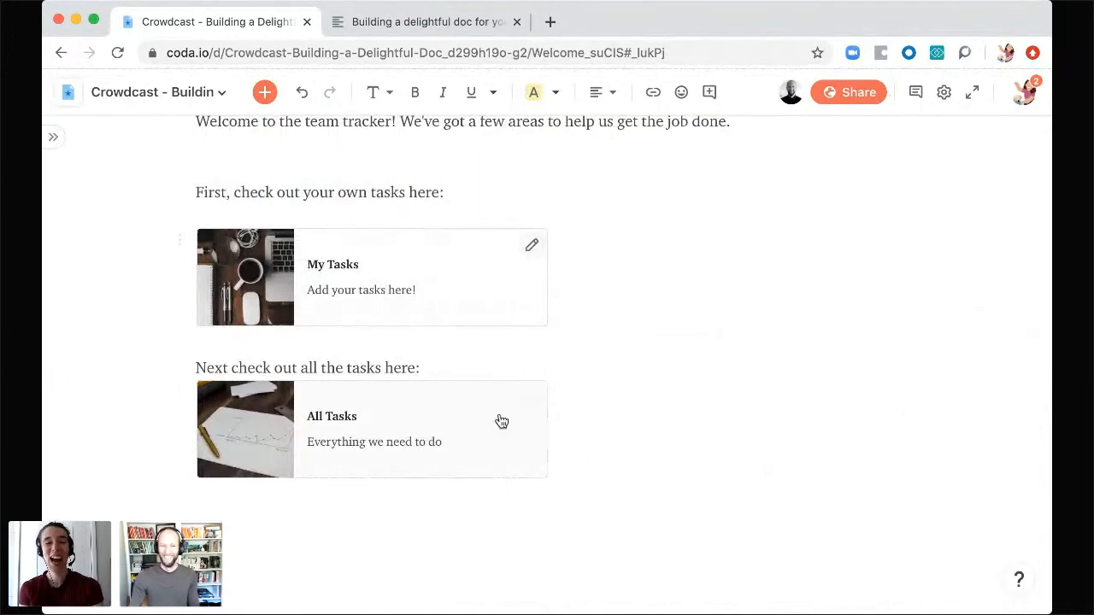
{"action": "scroll", "coordinate": [535, 233], "scroll_direction": "up", "scroll_amount": 3}
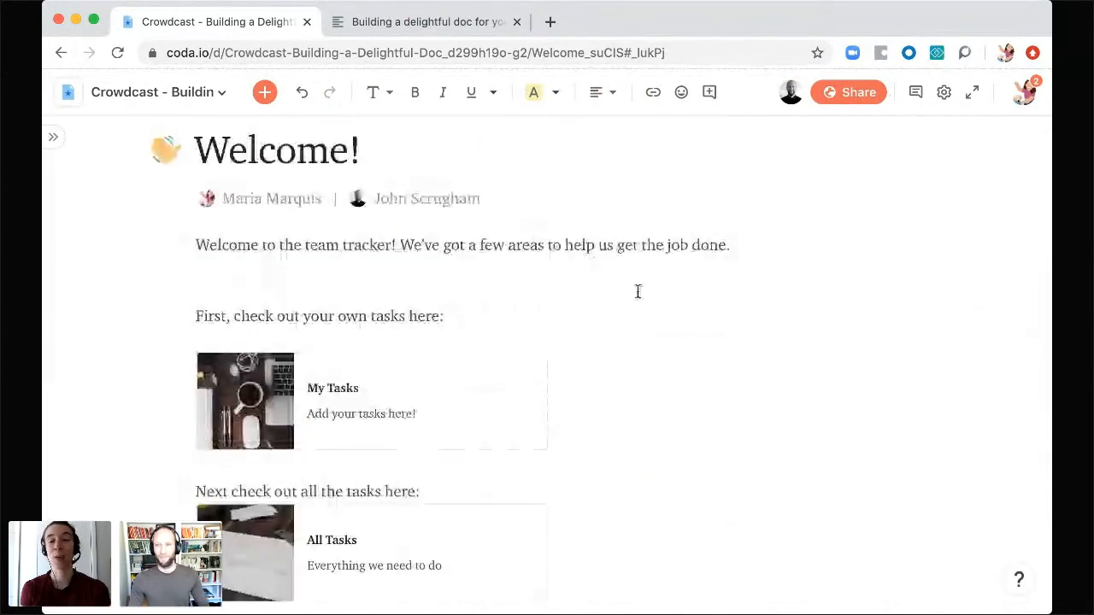
{"action": "scroll", "coordinate": [569, 324], "scroll_direction": "up", "scroll_amount": 3}
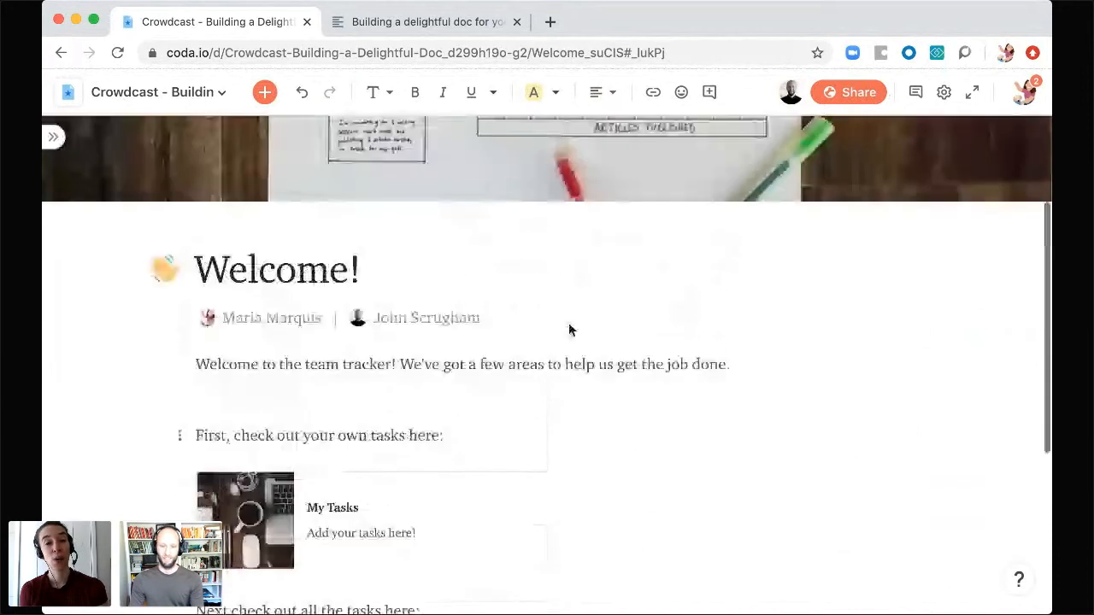
{"action": "scroll", "coordinate": [569, 330], "scroll_direction": "up", "scroll_amount": 4}
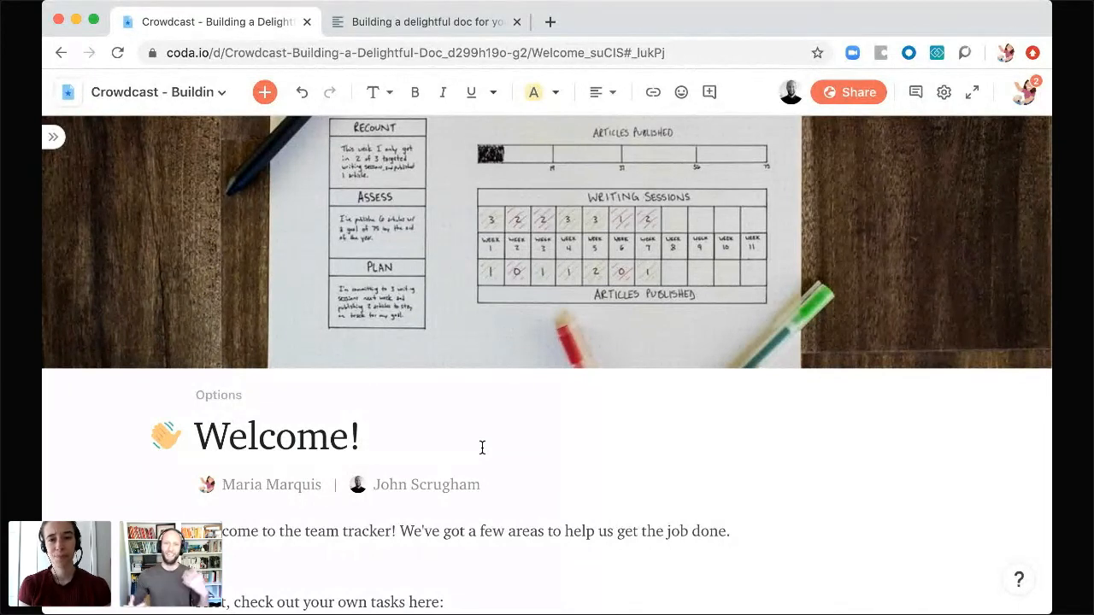
{"action": "scroll", "coordinate": [749, 521], "scroll_direction": "down", "scroll_amount": 5}
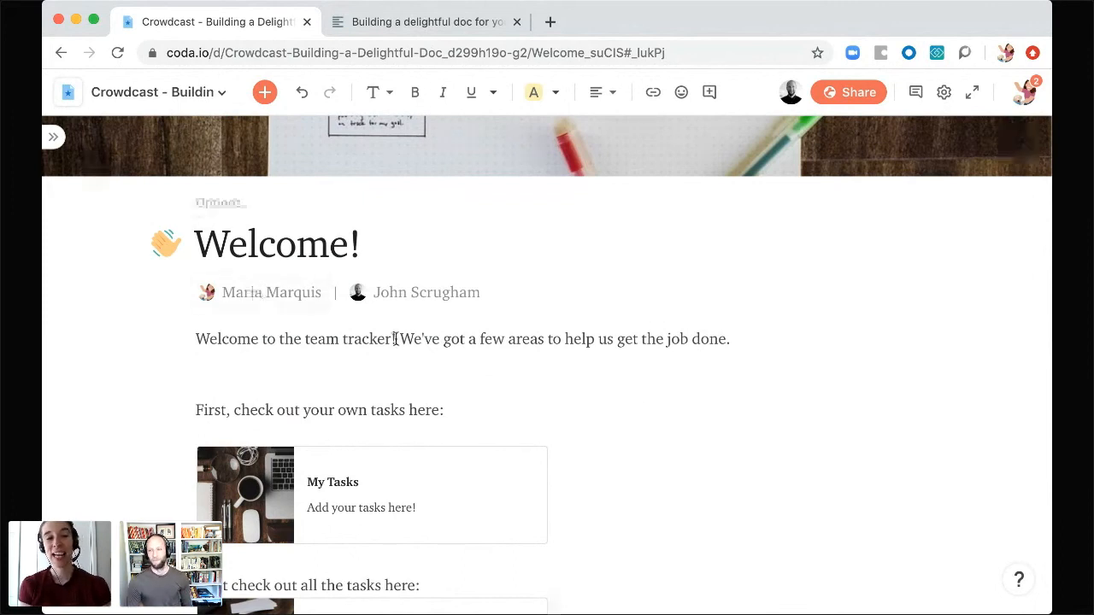
{"action": "scroll", "coordinate": [446, 373], "scroll_direction": "down", "scroll_amount": 3}
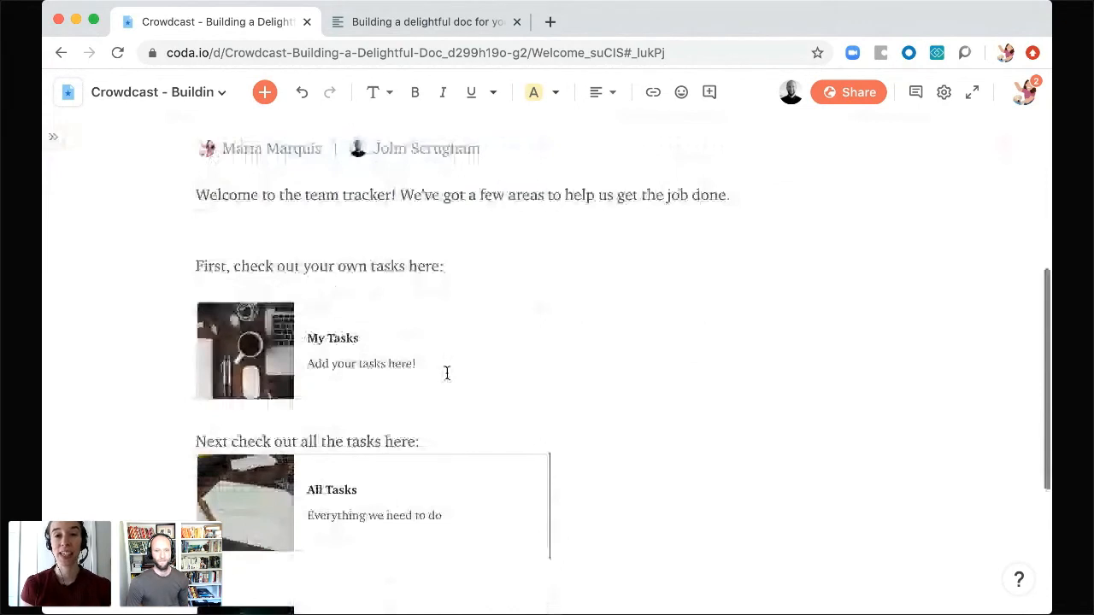
{"action": "scroll", "coordinate": [446, 372], "scroll_direction": "down", "scroll_amount": 3}
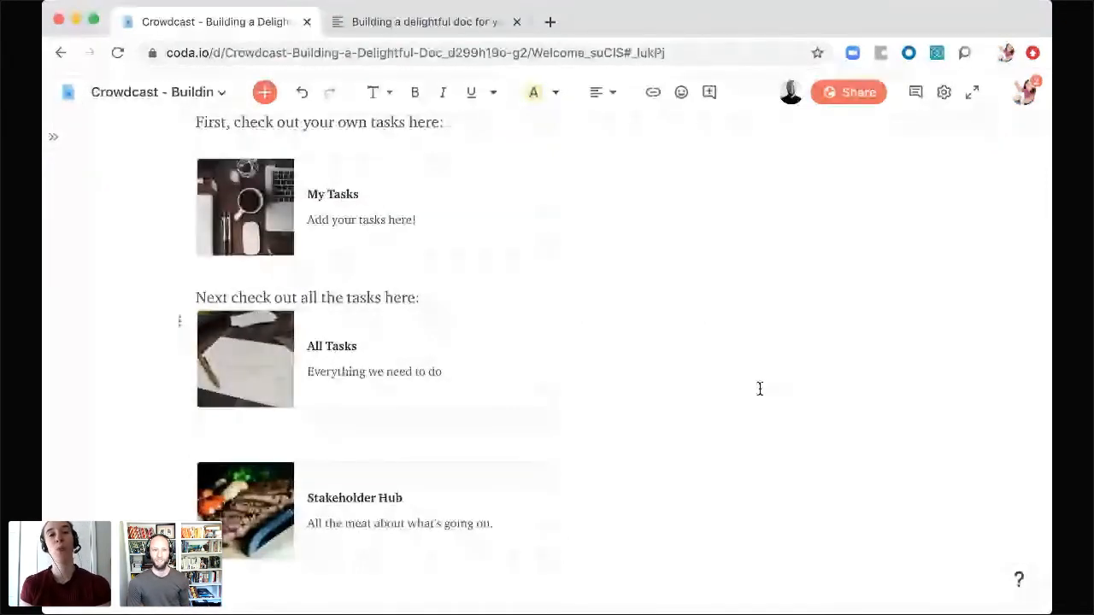
{"action": "left_click", "coordinate": [760, 389]}
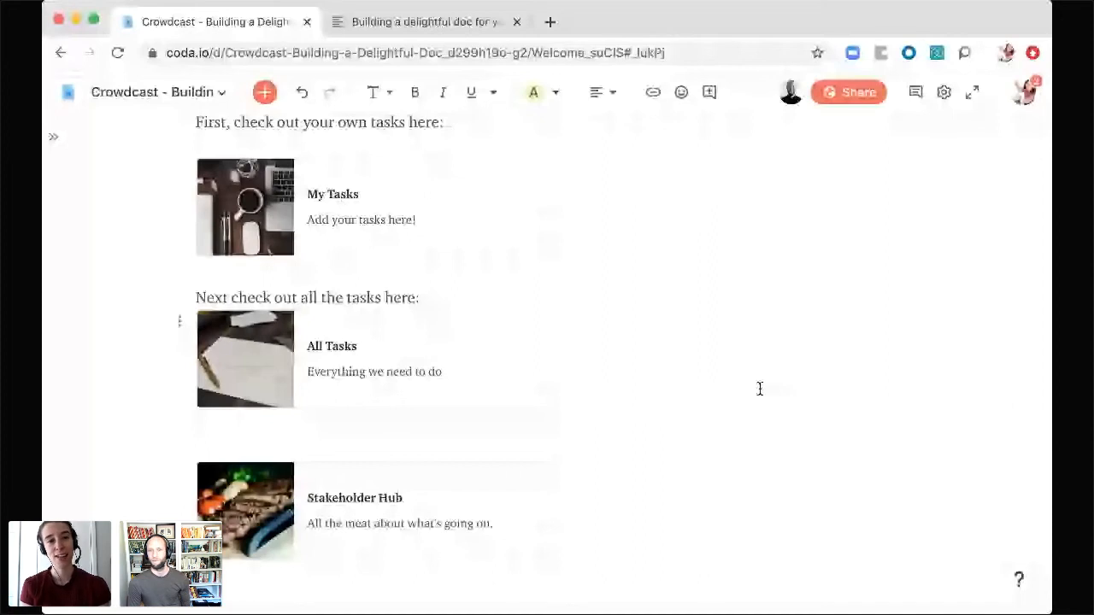
{"action": "scroll", "coordinate": [760, 389], "scroll_direction": "up", "scroll_amount": 3}
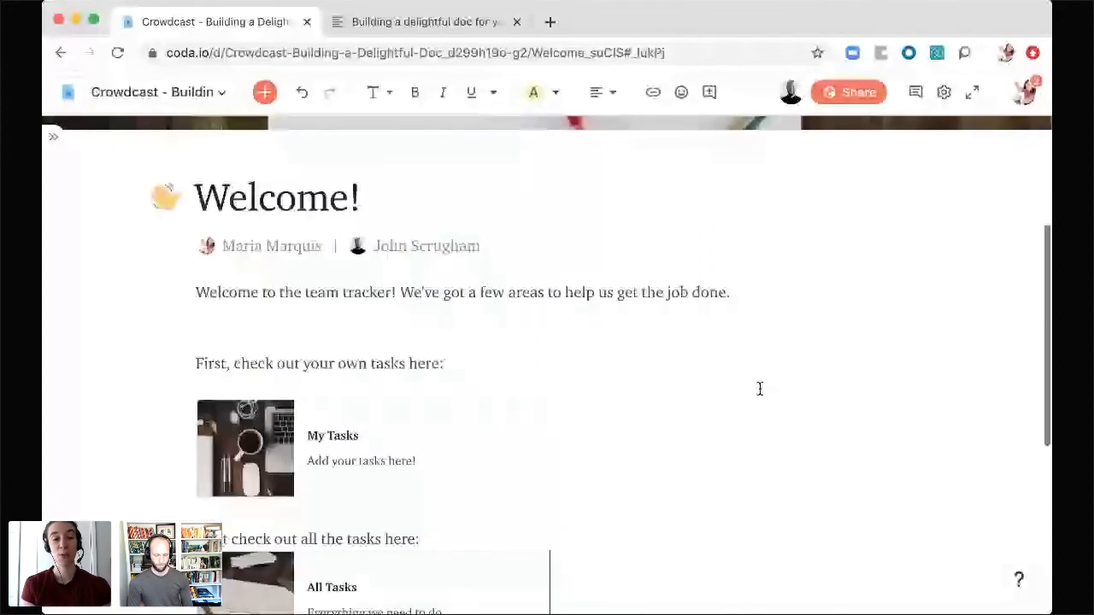
{"action": "scroll", "coordinate": [759, 389], "scroll_direction": "up", "scroll_amount": 2}
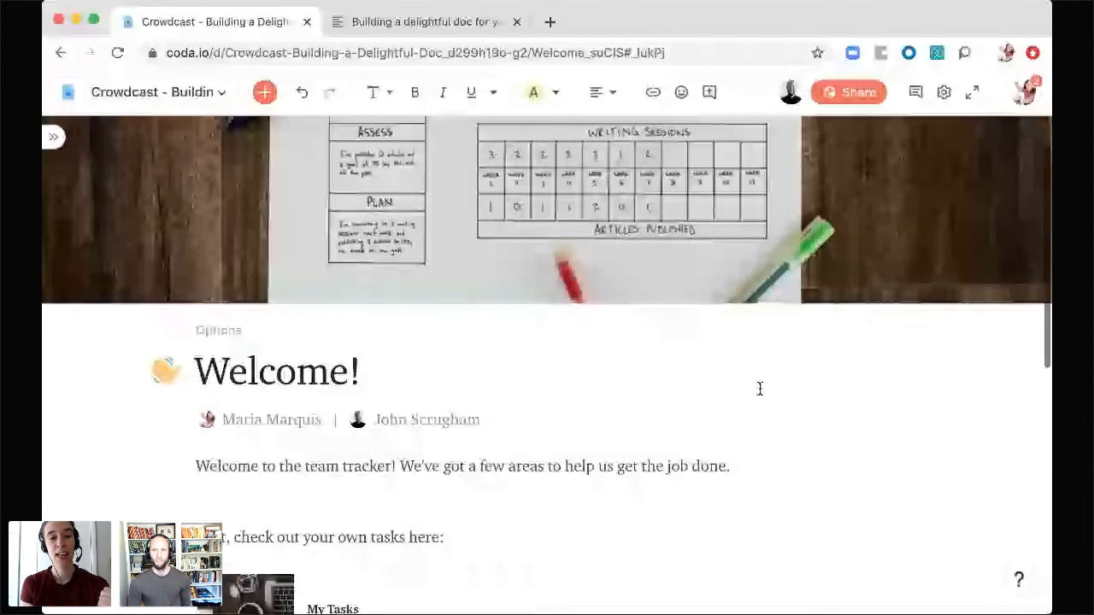
- Format the lines "First, check out your own tasks here:" and "Next check out all the tasks here:" as Heading 2
{"action": "scroll", "coordinate": [759, 389], "scroll_direction": "down", "scroll_amount": 3}
{"action": "left_click", "coordinate": [446, 270]}
{"action": "left_click", "coordinate": [381, 92]}
{"action": "left_click", "coordinate": [419, 208]}
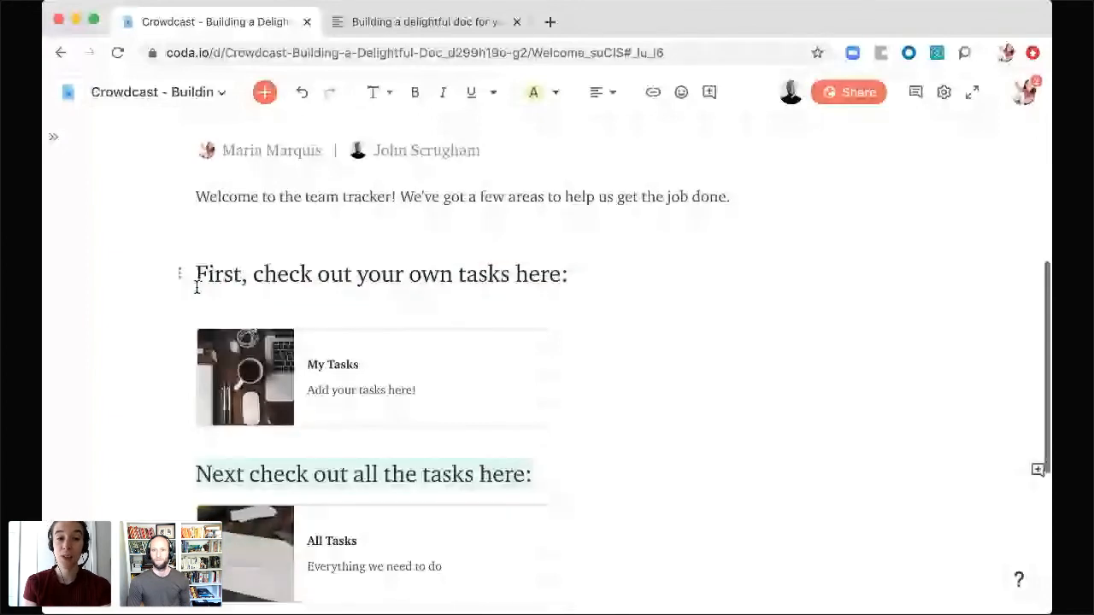
- Collapse the content beneath both task headings in the Welcome! section
{"action": "left_click", "coordinate": [181, 277]}
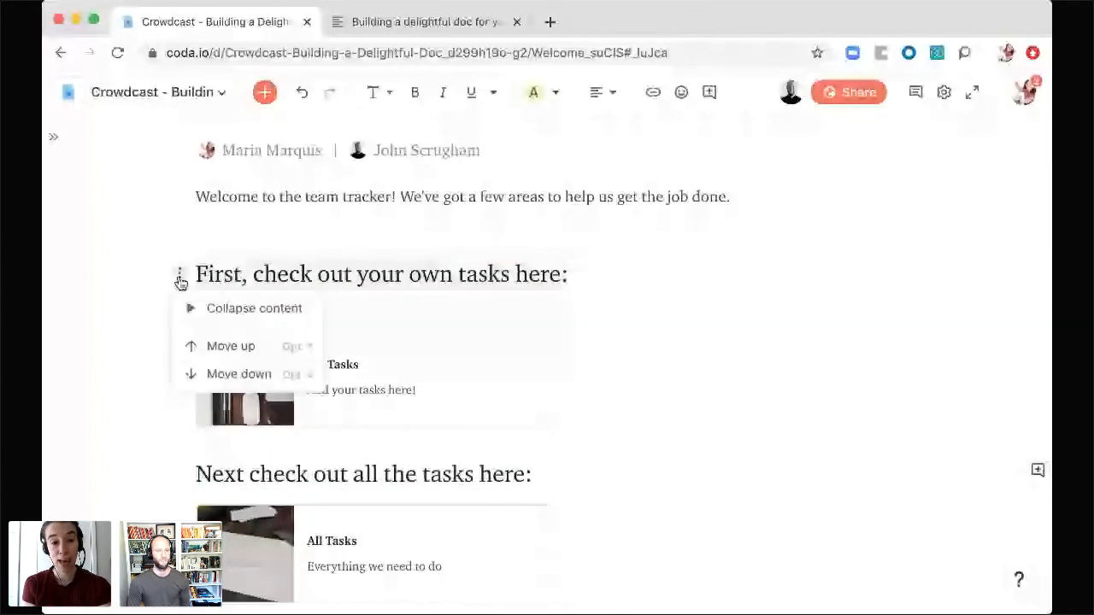
{"action": "left_click", "coordinate": [192, 308]}
{"action": "left_click", "coordinate": [182, 475]}
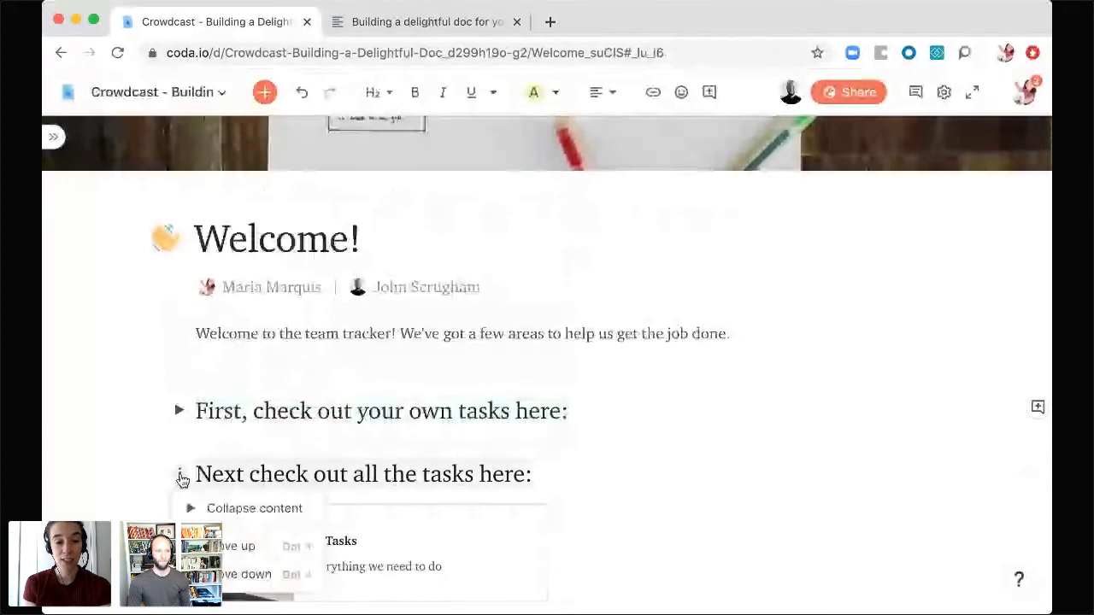
{"action": "left_click", "coordinate": [247, 508]}
{"action": "scroll", "coordinate": [398, 458], "scroll_direction": "down", "scroll_amount": 2}
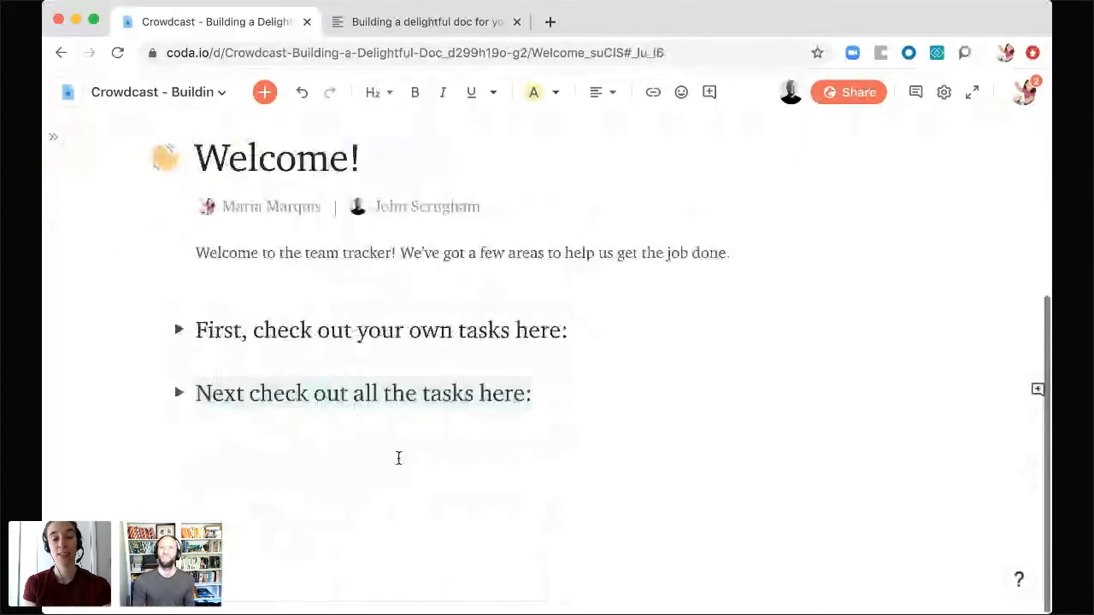
- Expand each of the two task headings in turn and collapse it again
{"action": "left_click", "coordinate": [179, 331]}
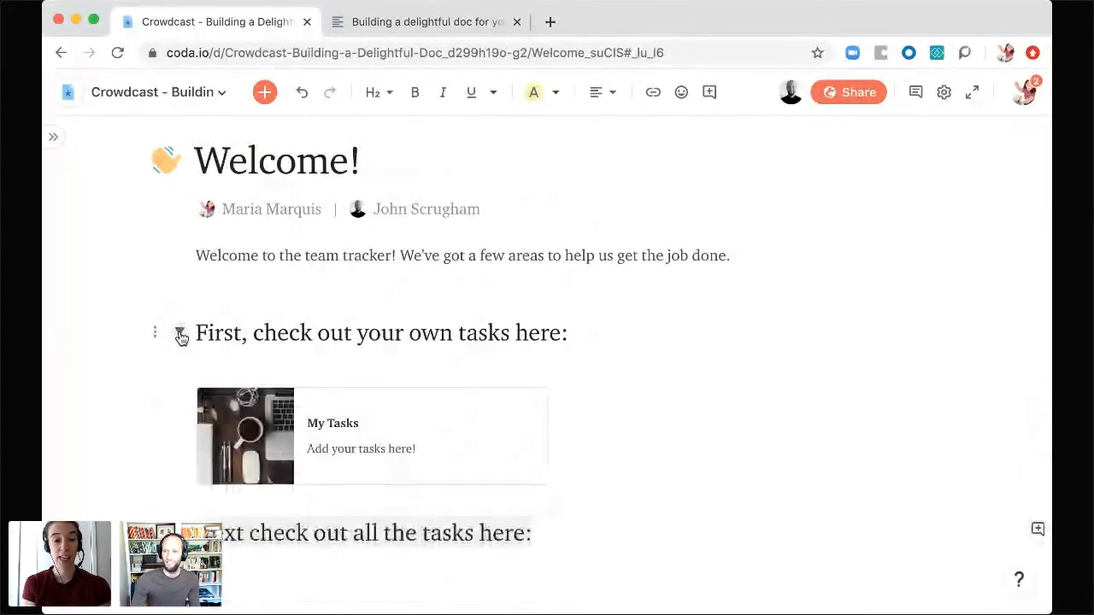
{"action": "left_click", "coordinate": [180, 335]}
{"action": "left_click", "coordinate": [176, 400]}
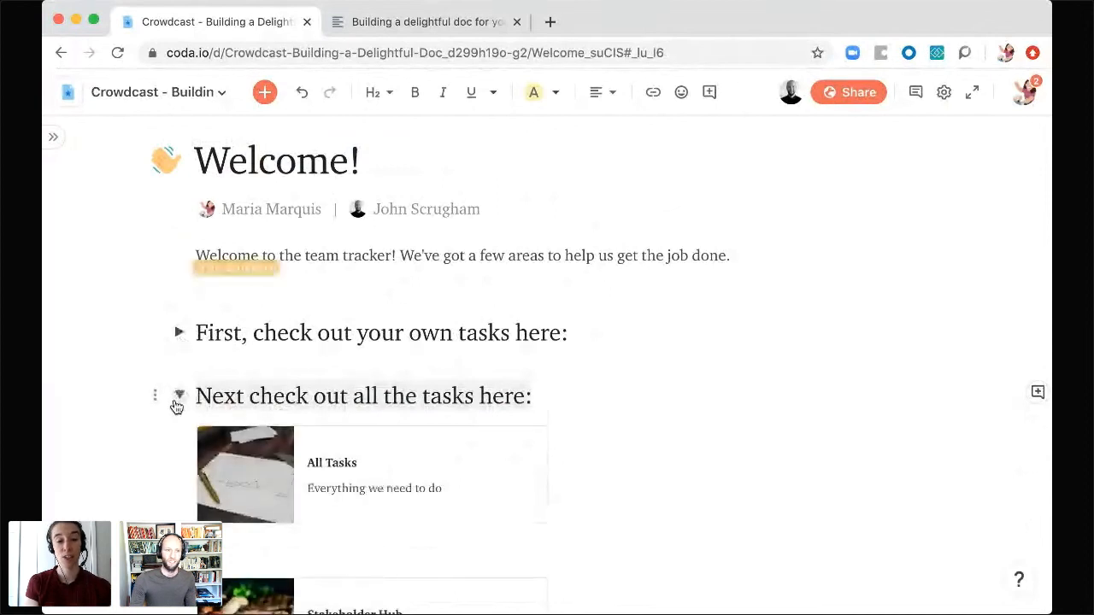
{"action": "left_click", "coordinate": [176, 400]}
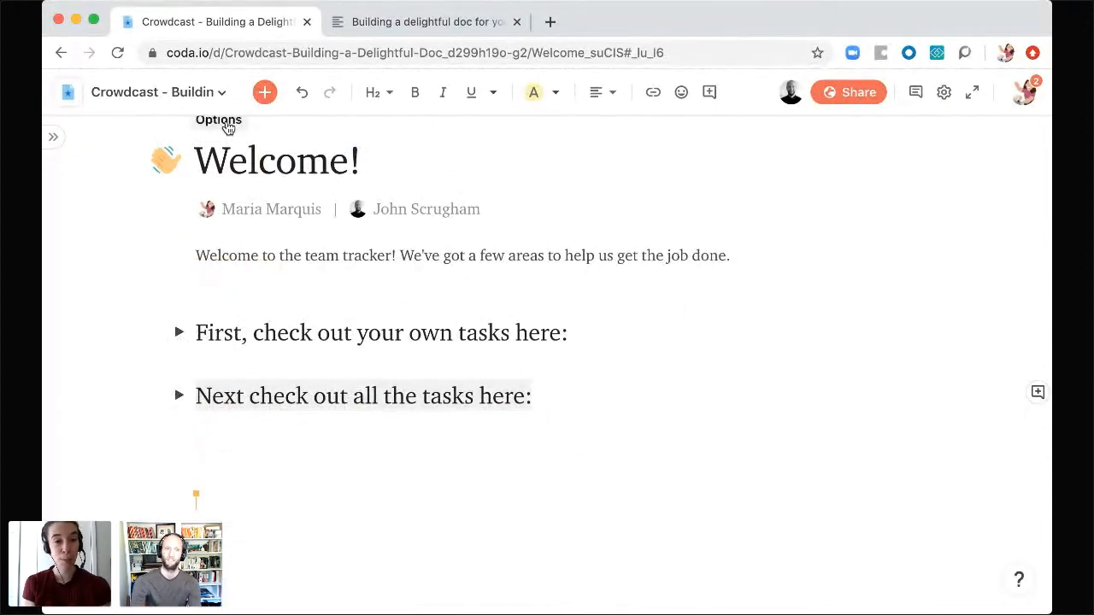
- Turn on the Outline in the Welcome! section's header options and close the options
{"action": "left_click", "coordinate": [225, 122]}
{"action": "left_click", "coordinate": [1013, 388]}
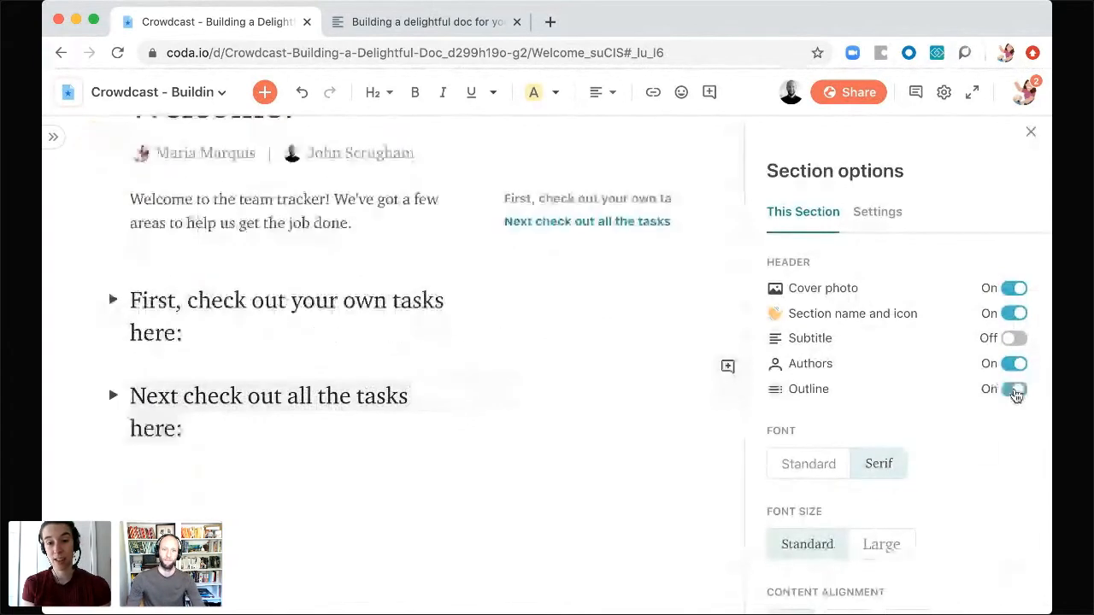
{"action": "left_click", "coordinate": [1030, 136]}
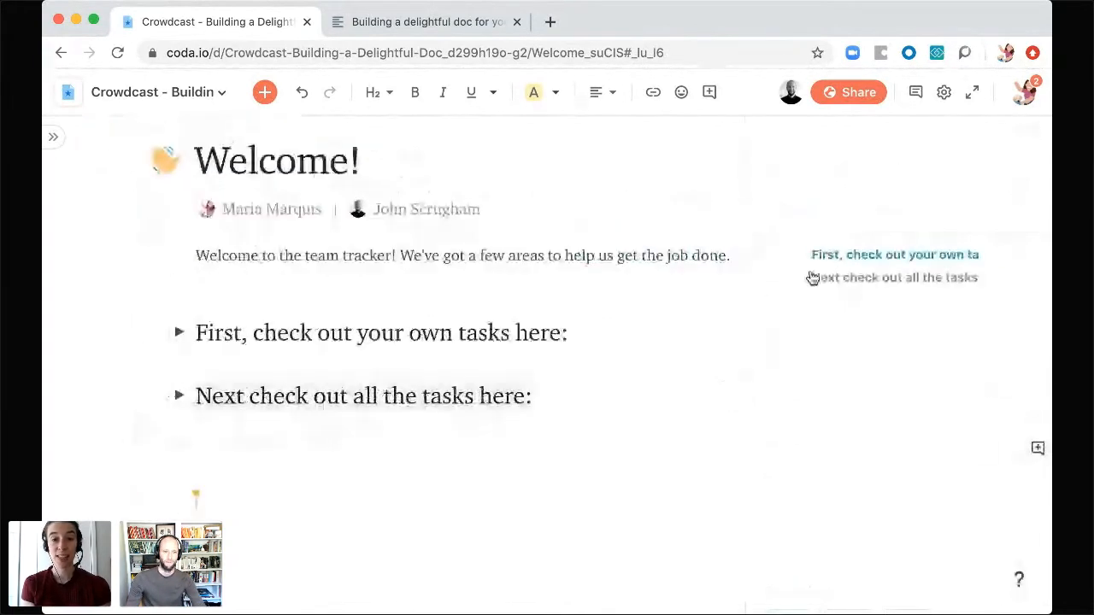
- Use the outline to jump between the two task headings, then return to the start of the Welcome! section
{"action": "left_click", "coordinate": [885, 279]}
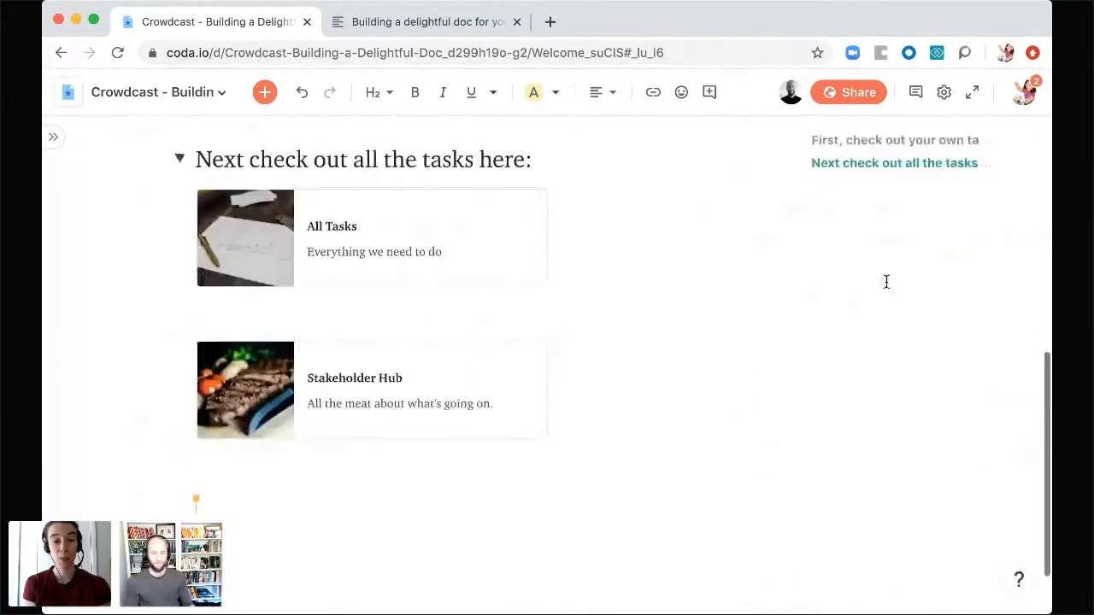
{"action": "left_click", "coordinate": [871, 149]}
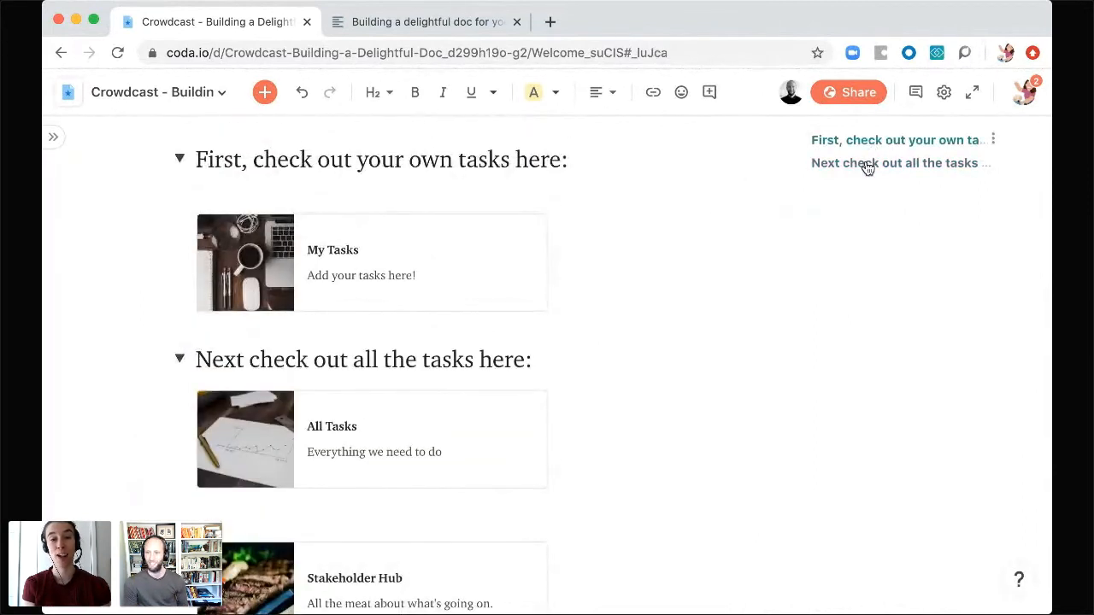
{"action": "left_click", "coordinate": [866, 164]}
{"action": "scroll", "coordinate": [866, 143], "scroll_direction": "up", "scroll_amount": 10}
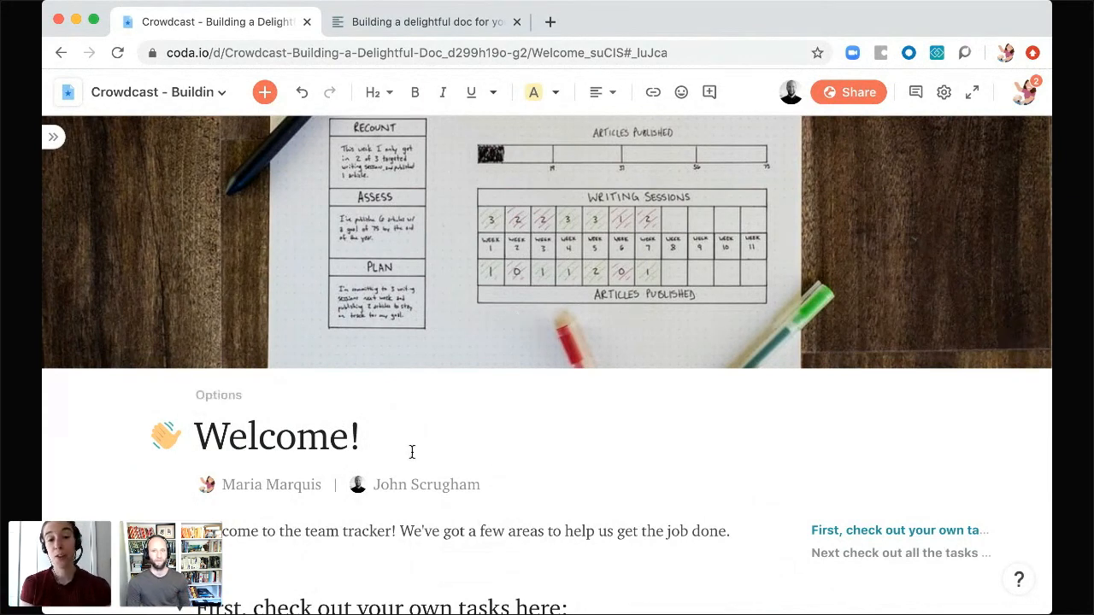
{"action": "scroll", "coordinate": [411, 451], "scroll_direction": "down", "scroll_amount": 3}
{"action": "left_click", "coordinate": [281, 363]}
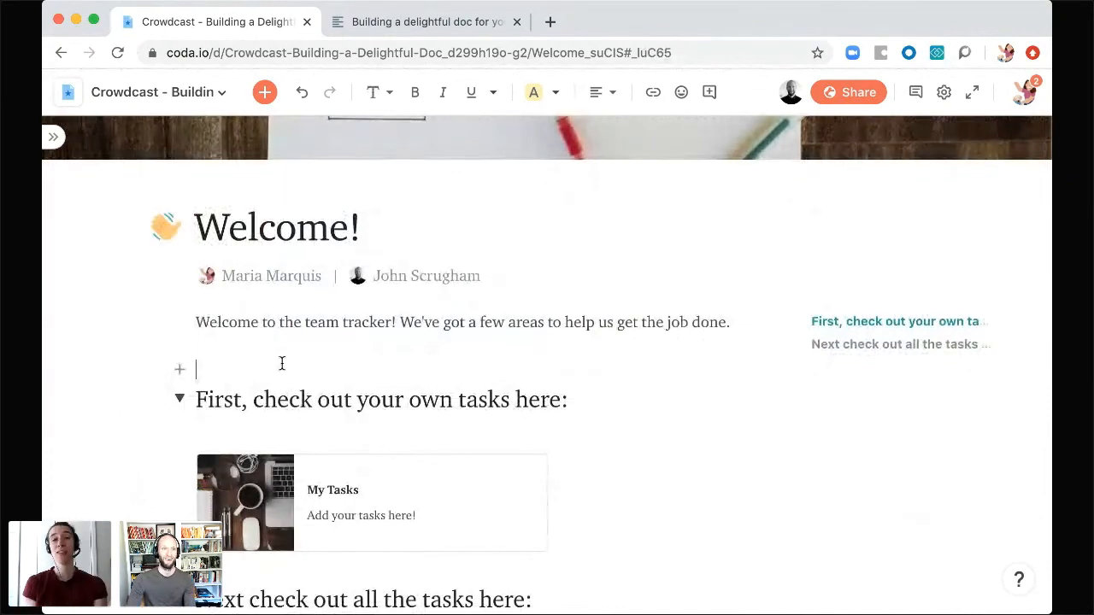
{"action": "left_click", "coordinate": [653, 92]}
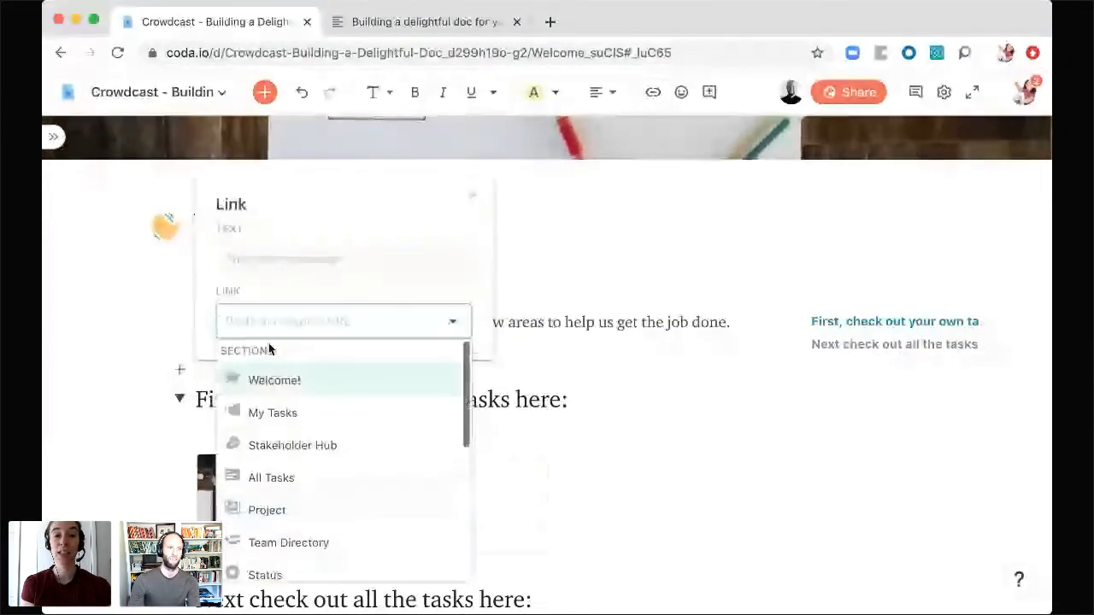
{"action": "left_click", "coordinate": [610, 343]}
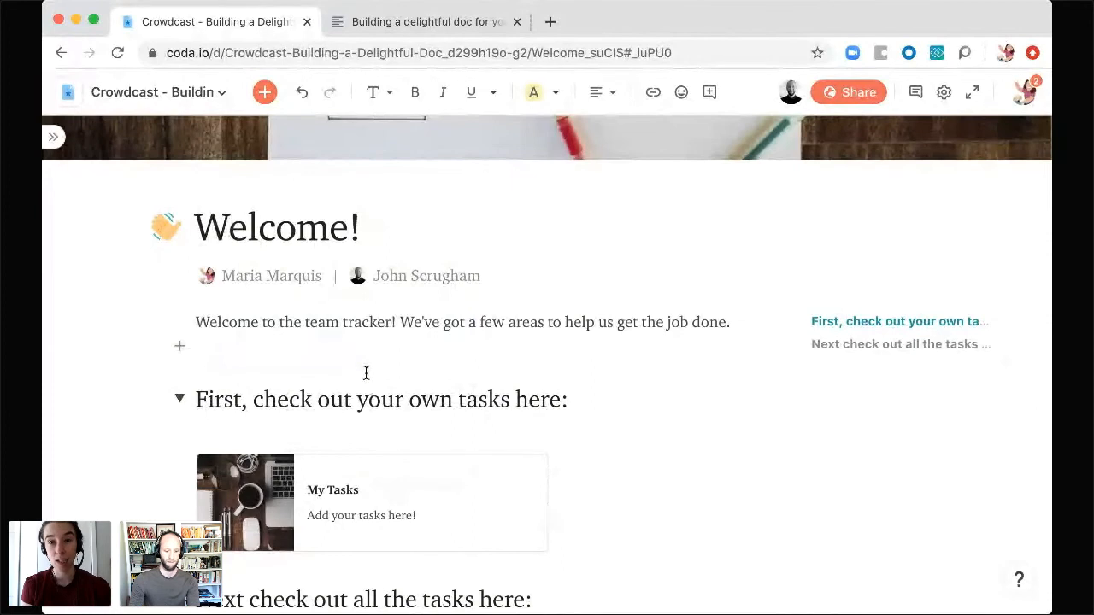
- Examine the available embed types, including Video, for the empty line below the welcome sentence
{"action": "scroll", "coordinate": [365, 374], "scroll_direction": "down", "scroll_amount": 1}
{"action": "left_click", "coordinate": [264, 92]}
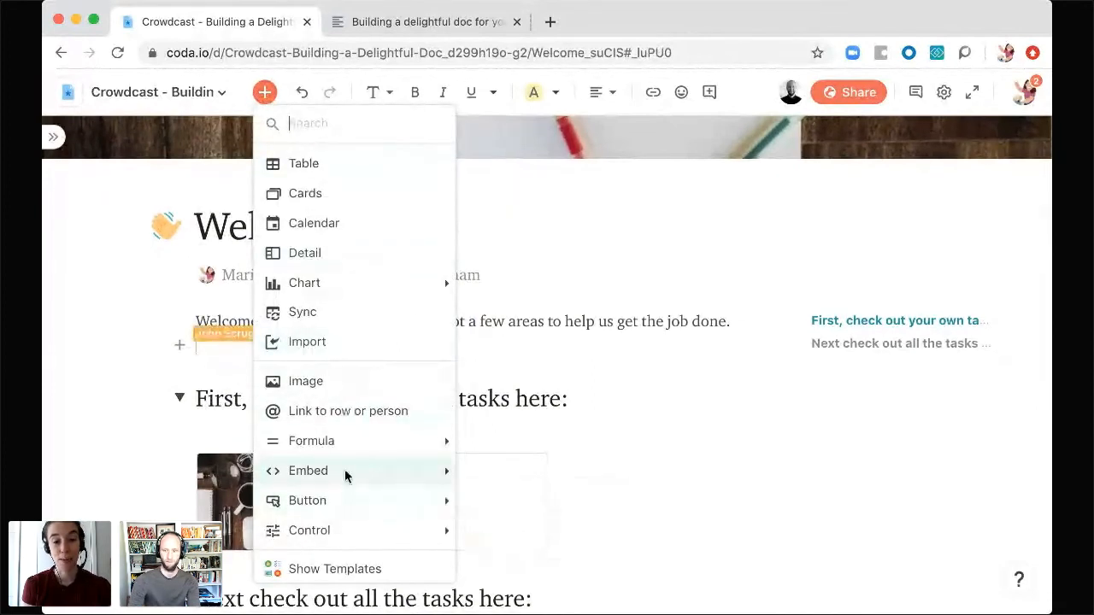
{"action": "mouse_move", "coordinate": [345, 474]}
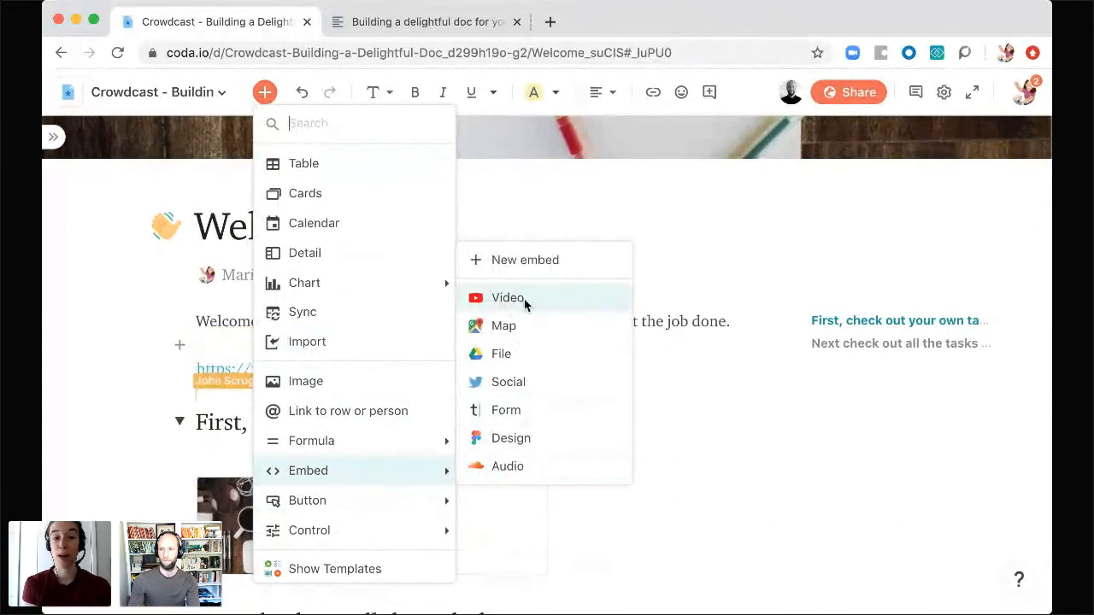
{"action": "left_click", "coordinate": [206, 309]}
{"action": "scroll", "coordinate": [697, 443], "scroll_direction": "down", "scroll_amount": 1}
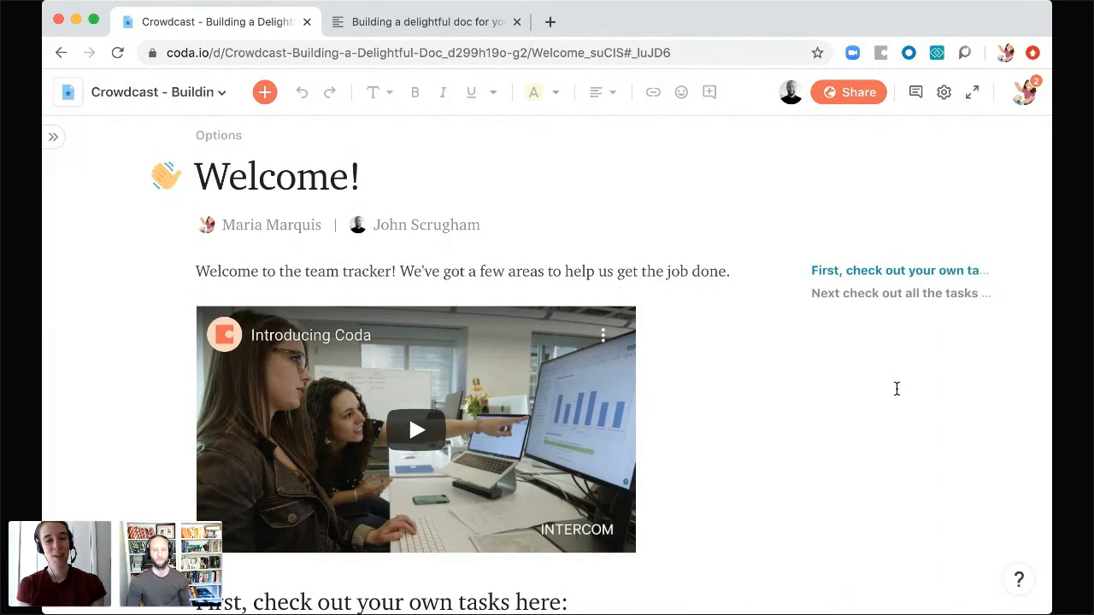
- Center-align the welcome sentence together with the embedded Introducing Coda video
{"action": "left_click_drag", "start_coordinate": [896, 389], "coordinate": [190, 270]}
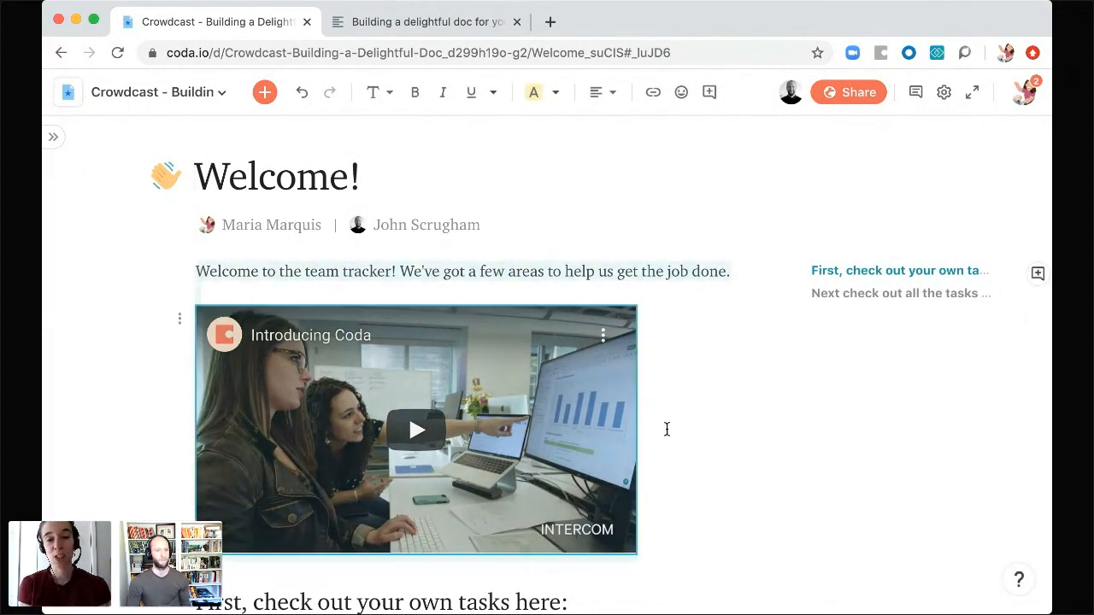
{"action": "left_click", "coordinate": [603, 91]}
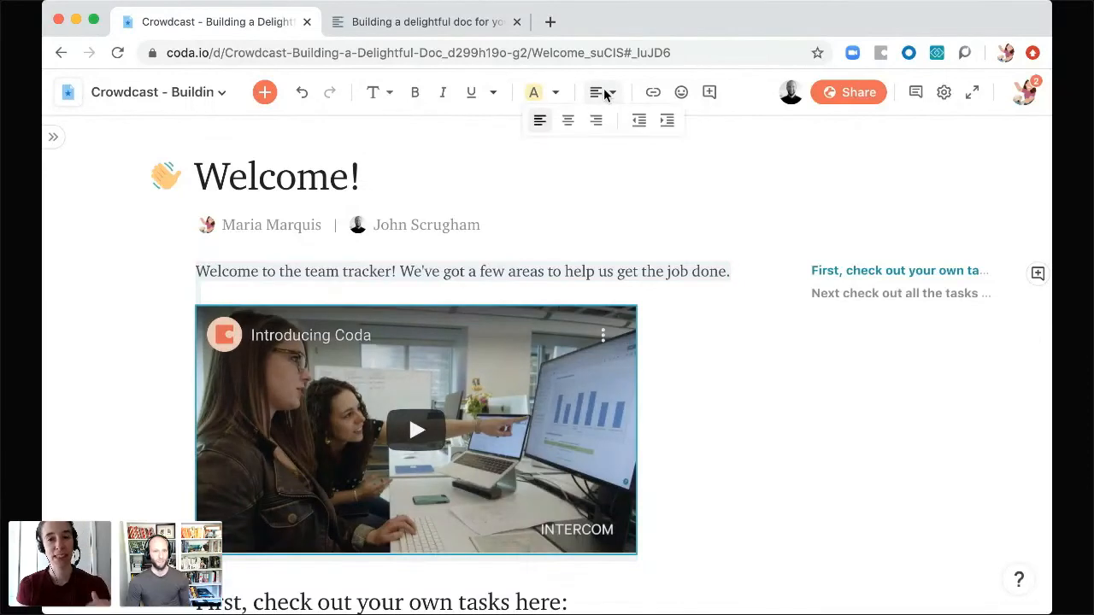
{"action": "left_click", "coordinate": [566, 121]}
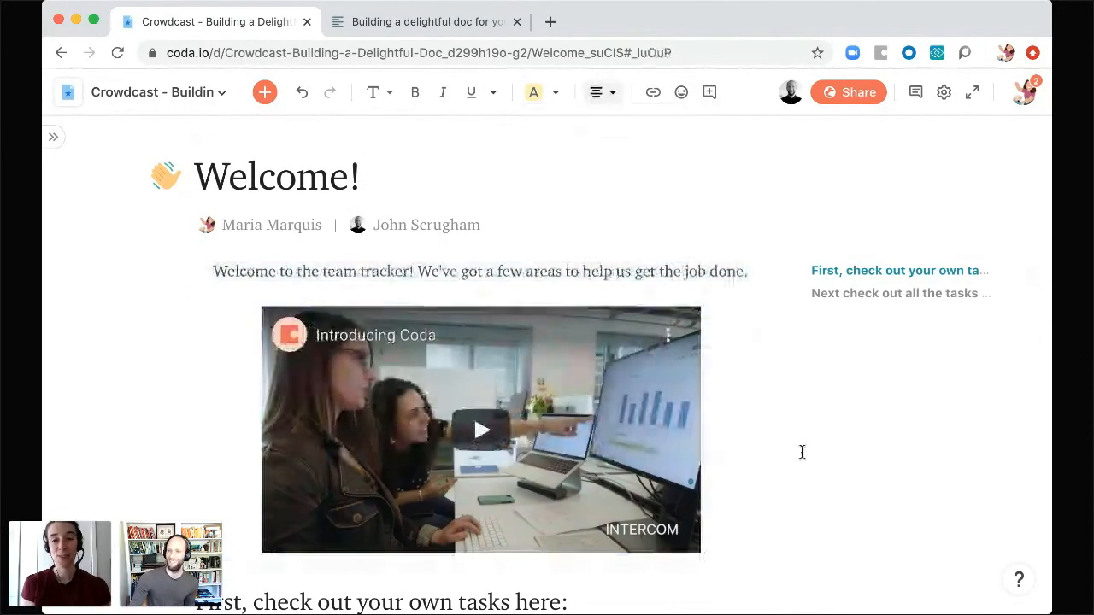
{"action": "scroll", "coordinate": [802, 452], "scroll_direction": "down", "scroll_amount": 3}
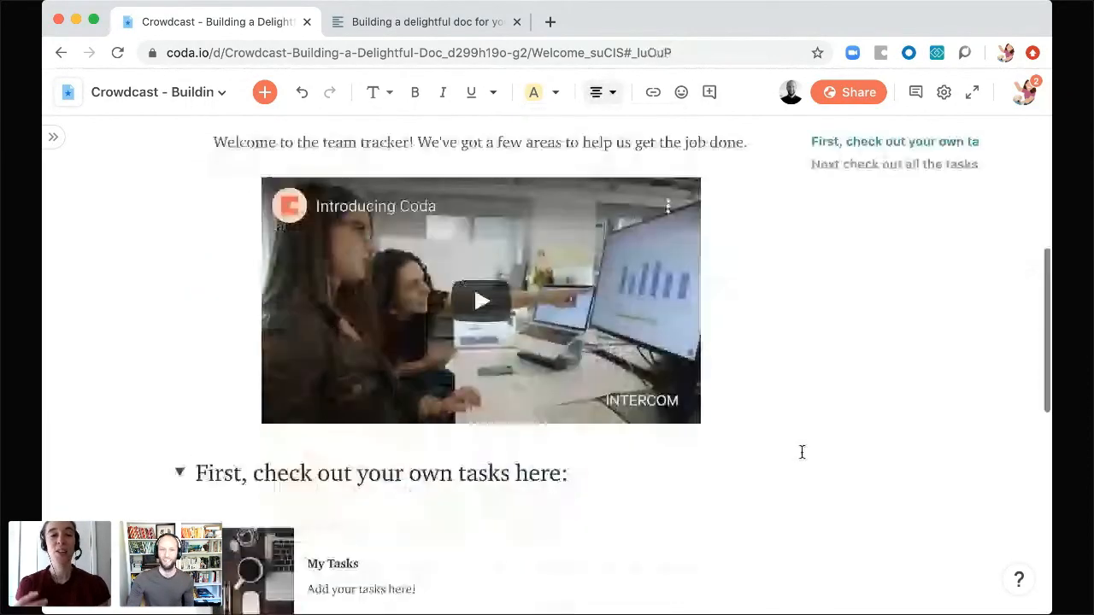
{"action": "scroll", "coordinate": [802, 452], "scroll_direction": "up", "scroll_amount": 3}
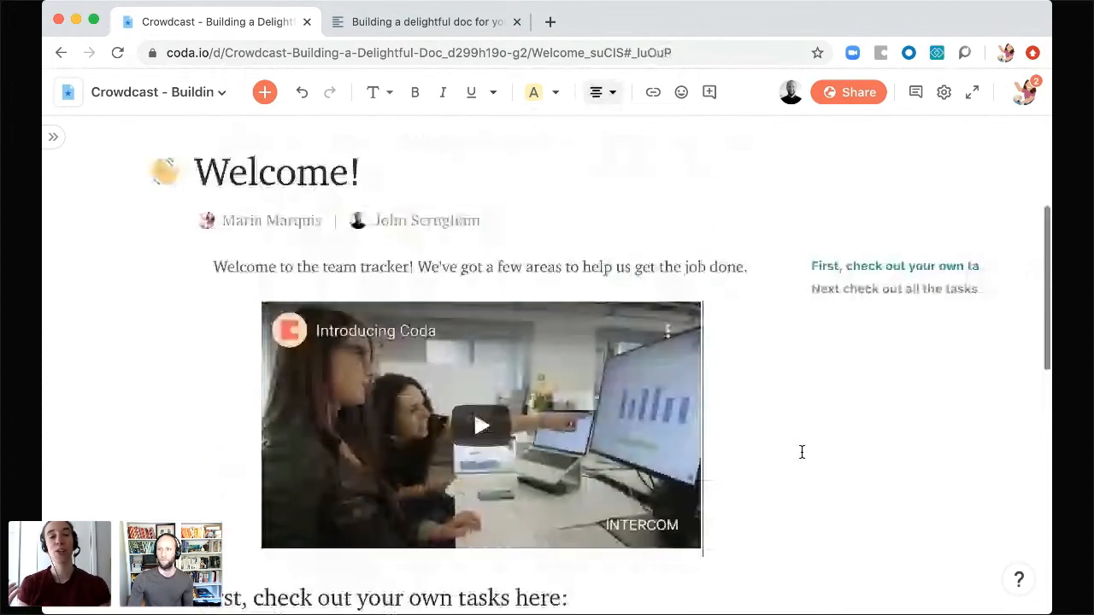
{"action": "scroll", "coordinate": [801, 452], "scroll_direction": "up", "scroll_amount": 6}
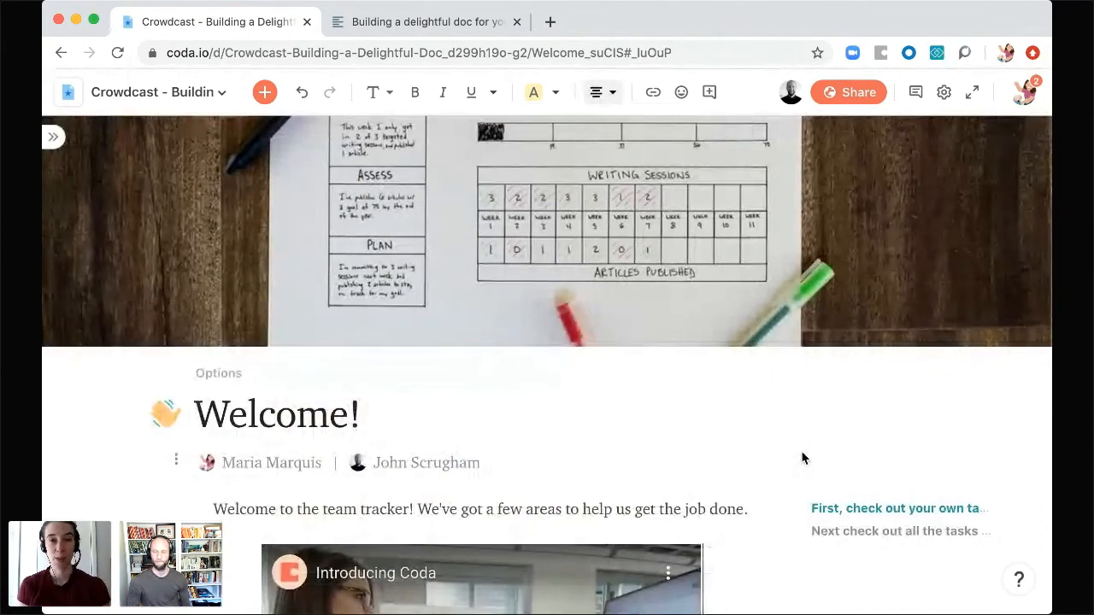
- Switch to the published doc "Building a delightful doc for your team" and read the introduction of its "A delightful doc" section
{"action": "left_click", "coordinate": [423, 26]}
{"action": "scroll", "coordinate": [541, 367], "scroll_direction": "down", "scroll_amount": 2}
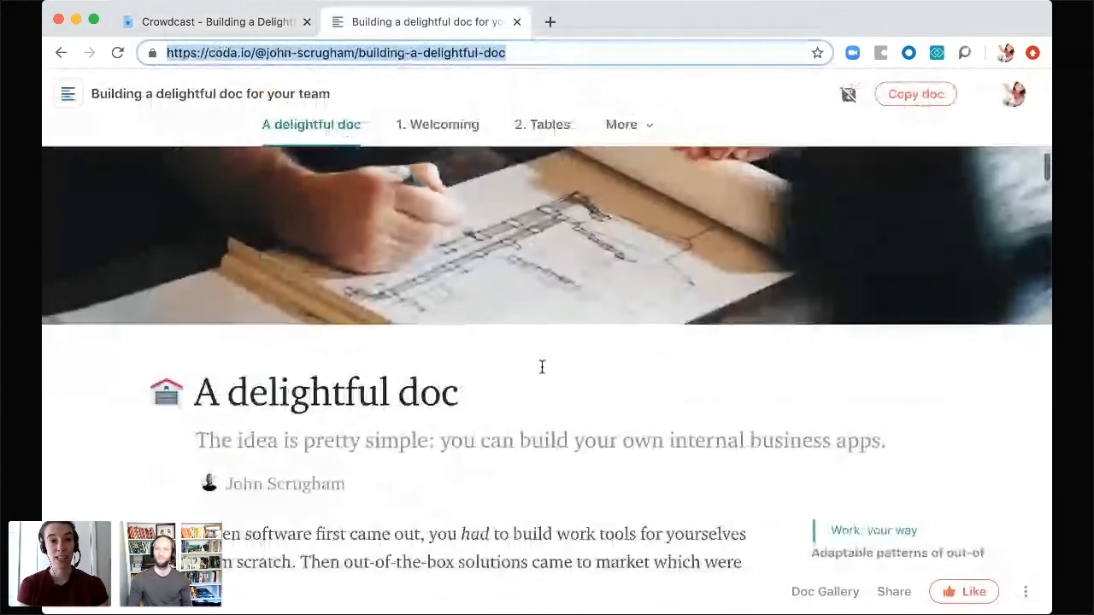
{"action": "scroll", "coordinate": [541, 370], "scroll_direction": "down", "scroll_amount": 1}
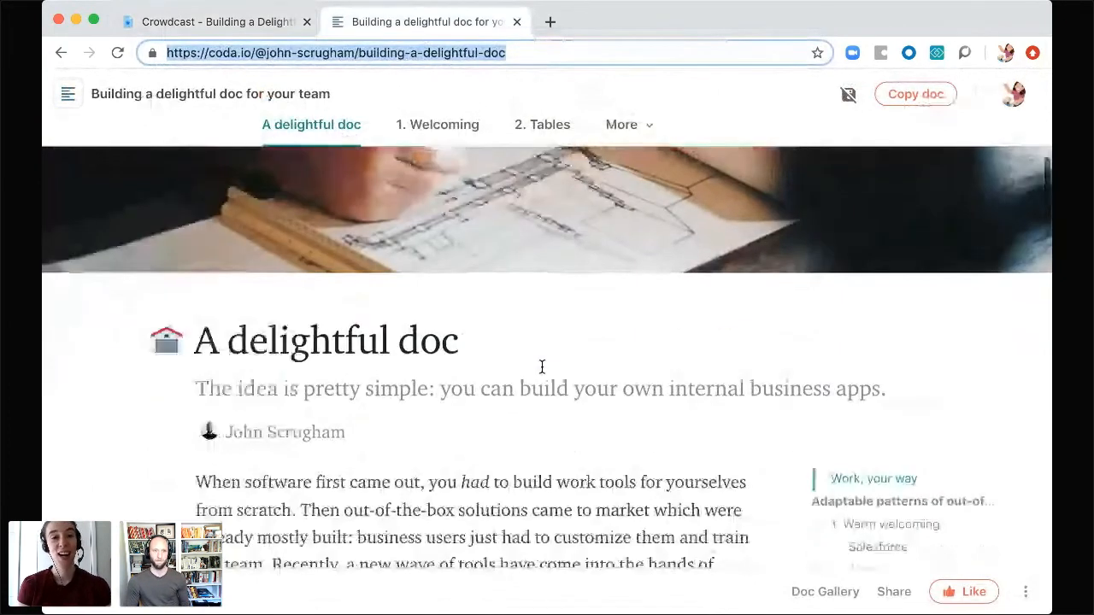
{"action": "scroll", "coordinate": [541, 367], "scroll_direction": "down", "scroll_amount": 2}
{"action": "scroll", "coordinate": [541, 367], "scroll_direction": "down", "scroll_amount": 1}
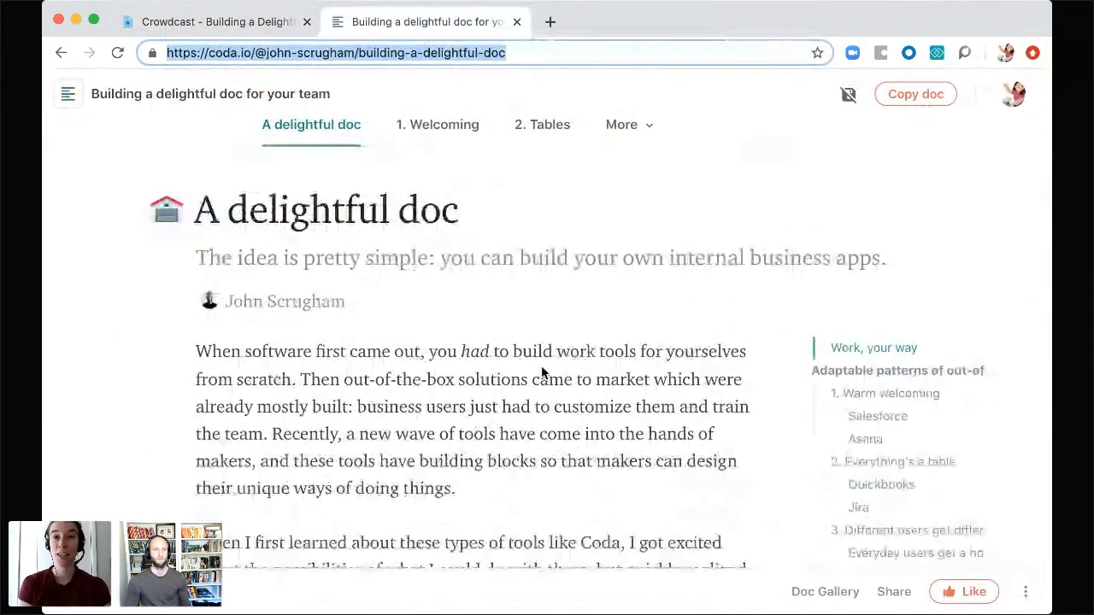
{"action": "scroll", "coordinate": [541, 371], "scroll_direction": "down", "scroll_amount": 1}
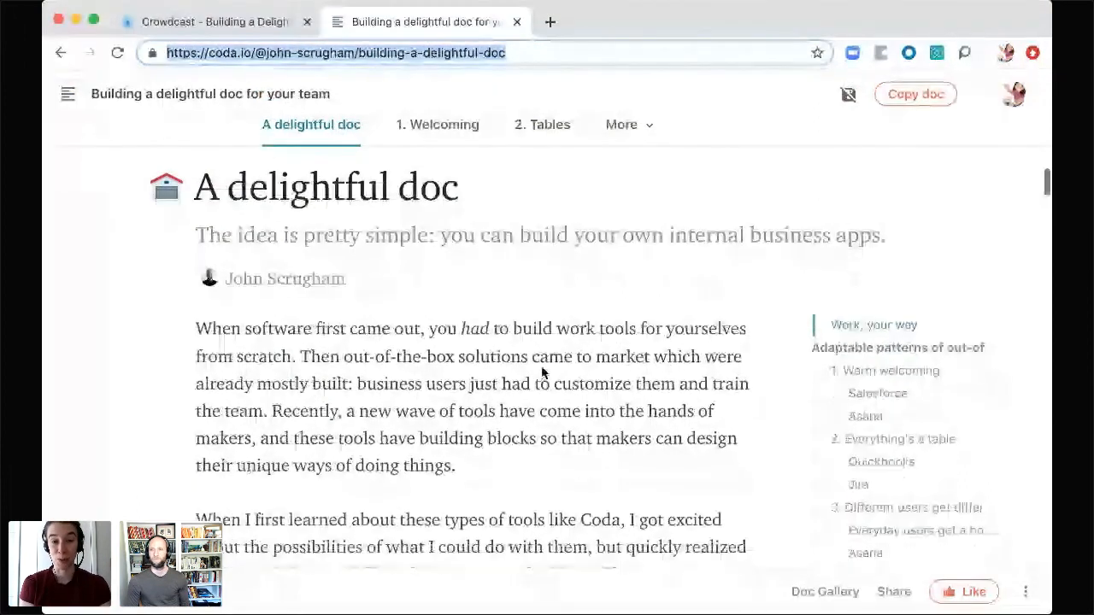
{"action": "scroll", "coordinate": [541, 373], "scroll_direction": "down", "scroll_amount": 2}
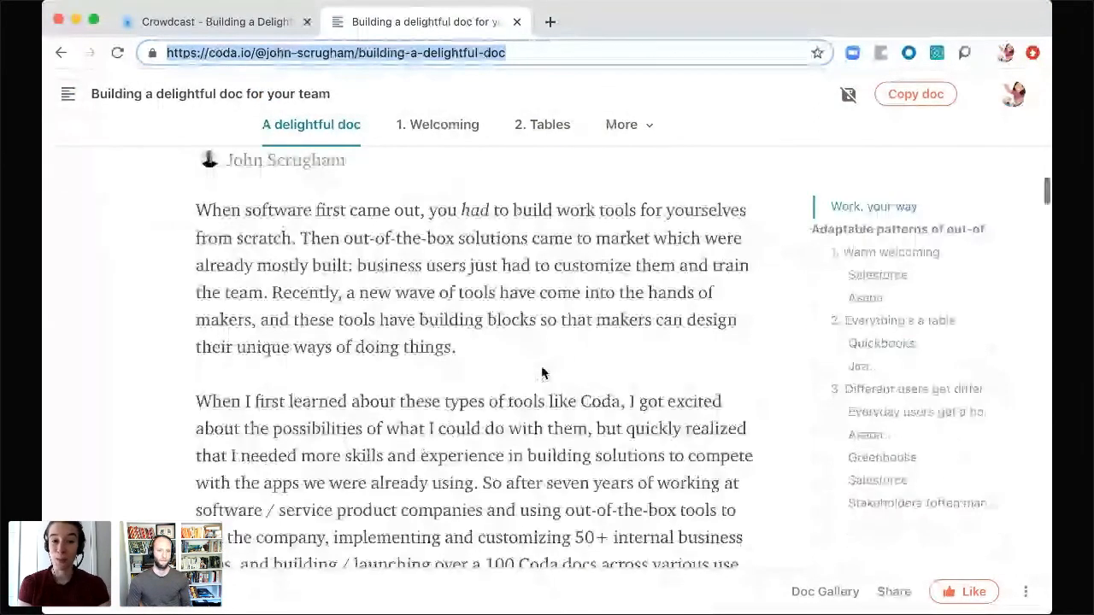
{"action": "scroll", "coordinate": [546, 418], "scroll_direction": "down", "scroll_amount": 1}
{"action": "scroll", "coordinate": [553, 467], "scroll_direction": "down", "scroll_amount": 2}
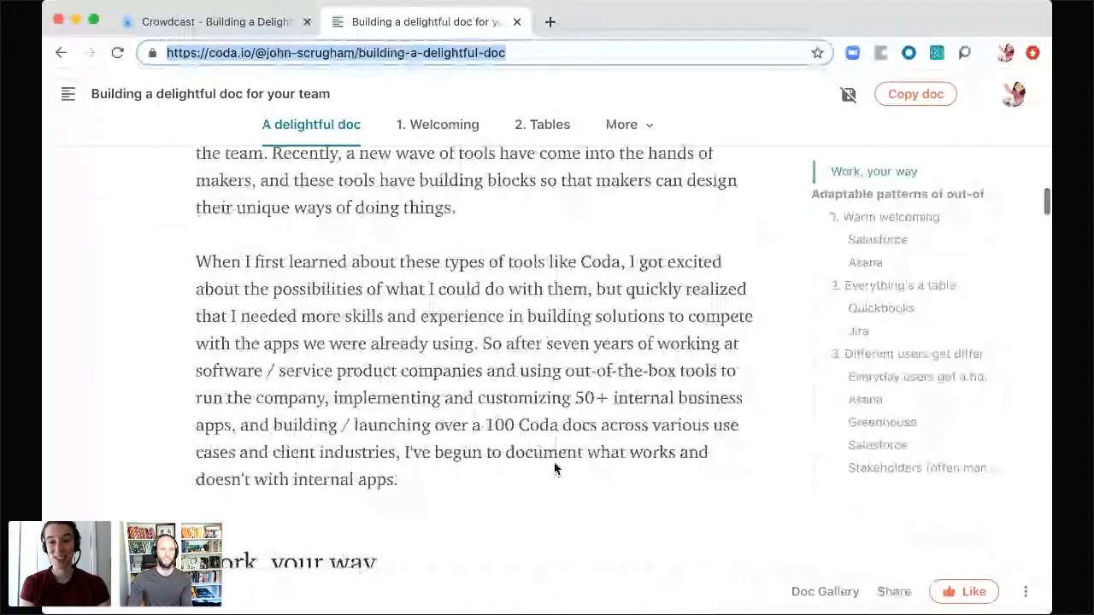
- Use the outline to jump to the headings "2. Everything's a table" and "3. Different users get different views"
{"action": "left_click", "coordinate": [895, 295]}
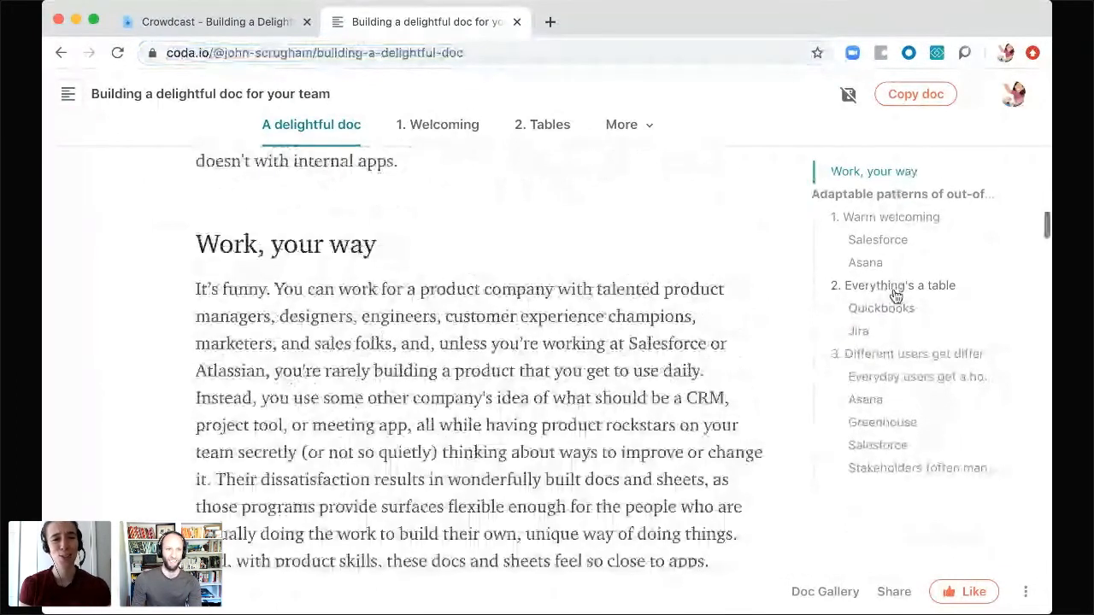
{"action": "left_click", "coordinate": [885, 355]}
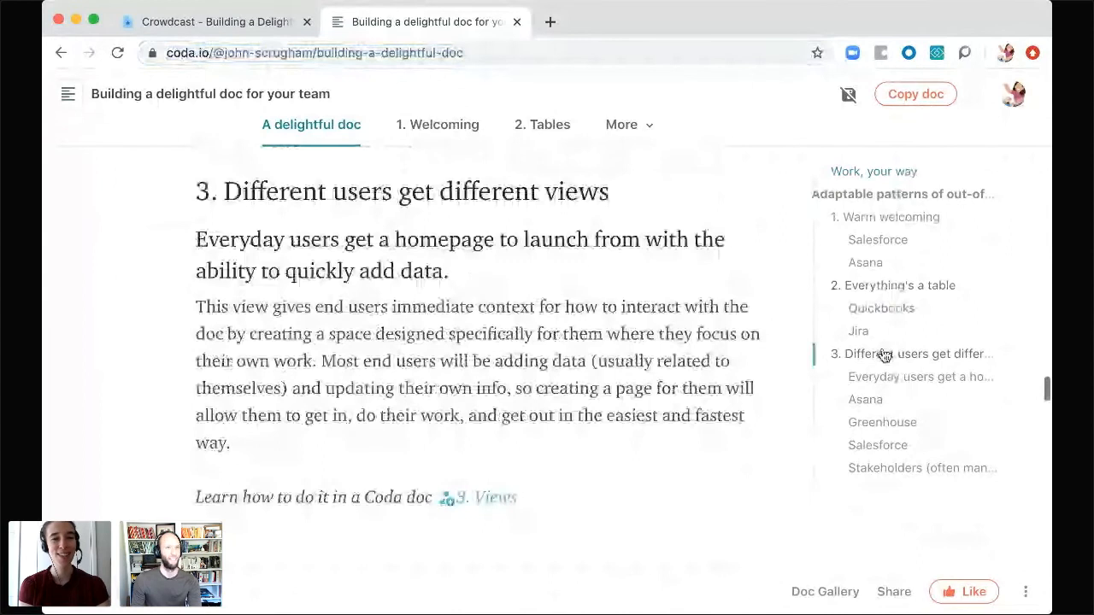
- Look through the component checklist in the "1. Welcoming" section and the annotated table diagram in "2. Tables"
{"action": "left_click", "coordinate": [449, 132]}
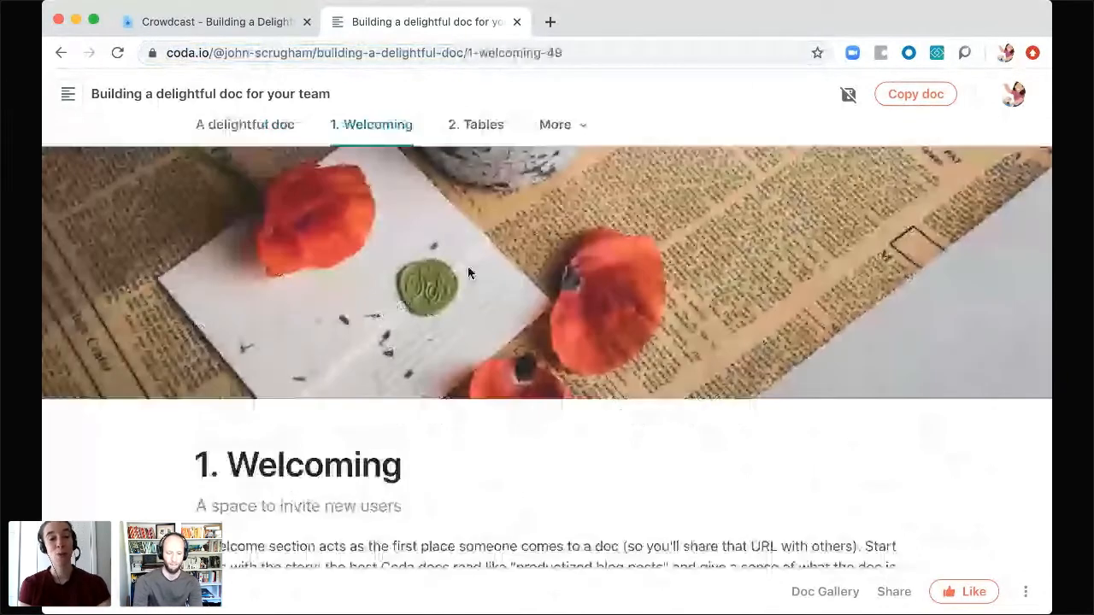
{"action": "scroll", "coordinate": [484, 345], "scroll_direction": "down", "scroll_amount": 10}
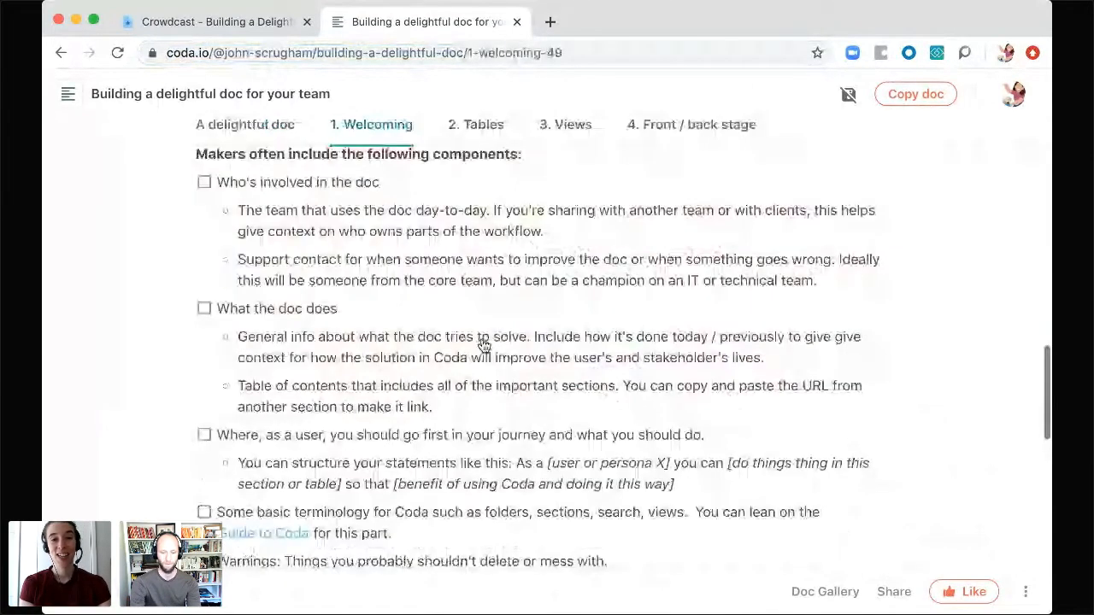
{"action": "left_click", "coordinate": [475, 126]}
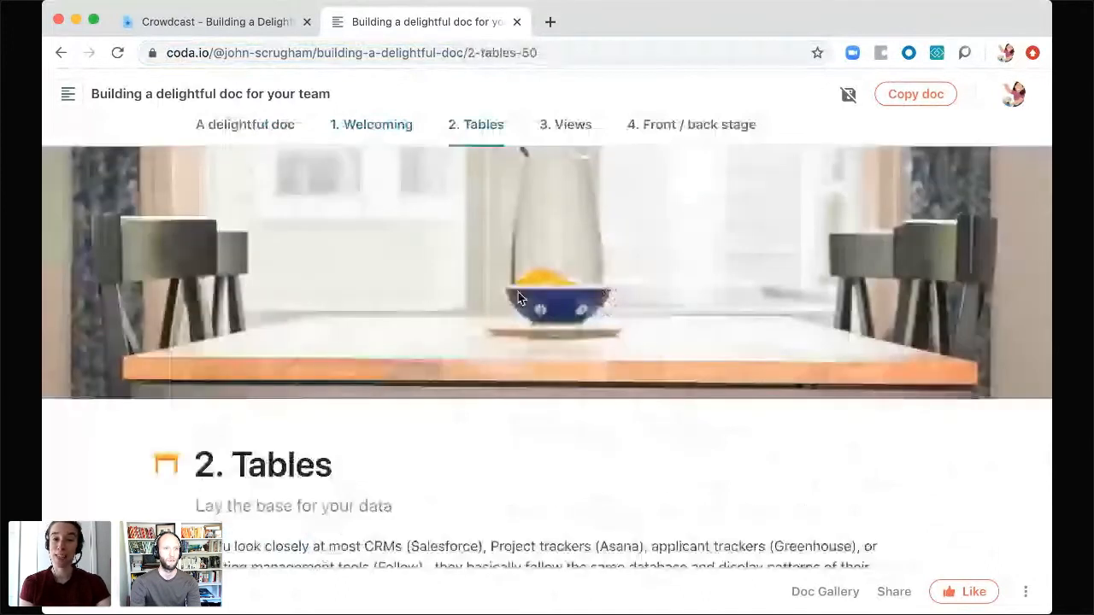
{"action": "scroll", "coordinate": [518, 297], "scroll_direction": "down", "scroll_amount": 10}
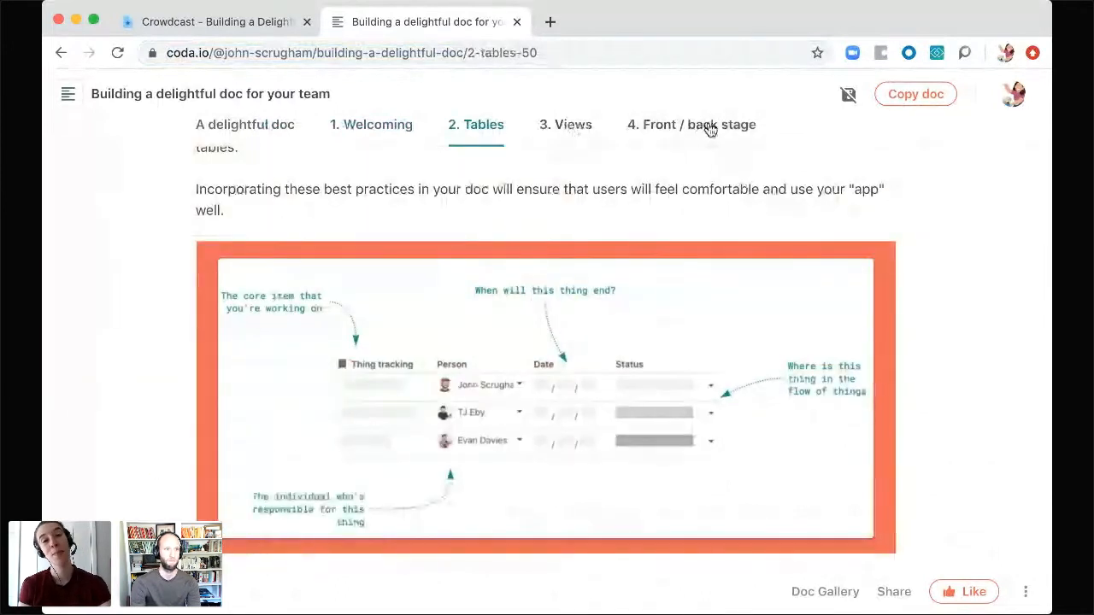